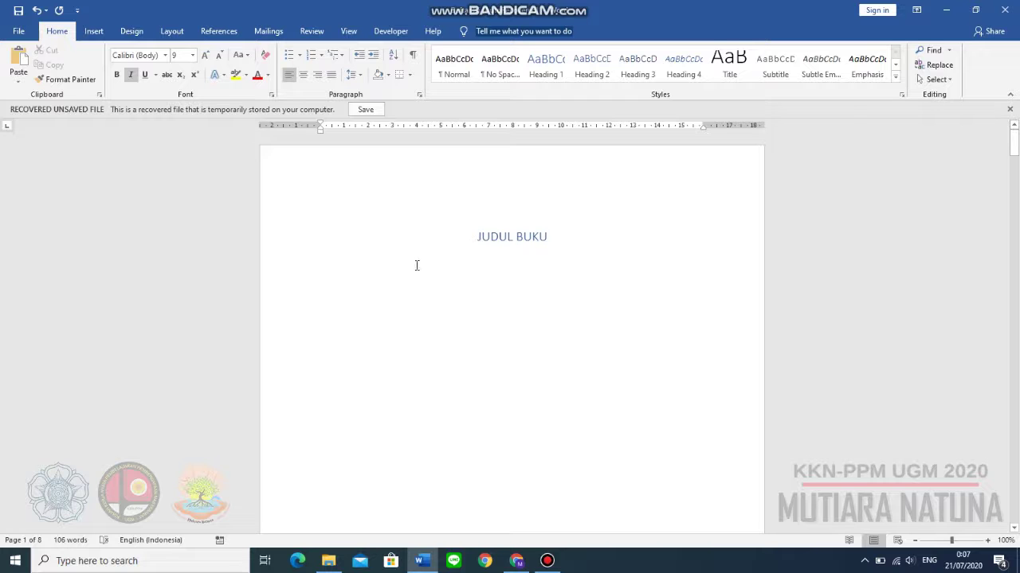
Step: Follow the JUDUL BUKU entry in the Daftar Isi table of contents to its heading on the title page
scroll(433, 285, "down", 3)
scroll(436, 295, "down", 6)
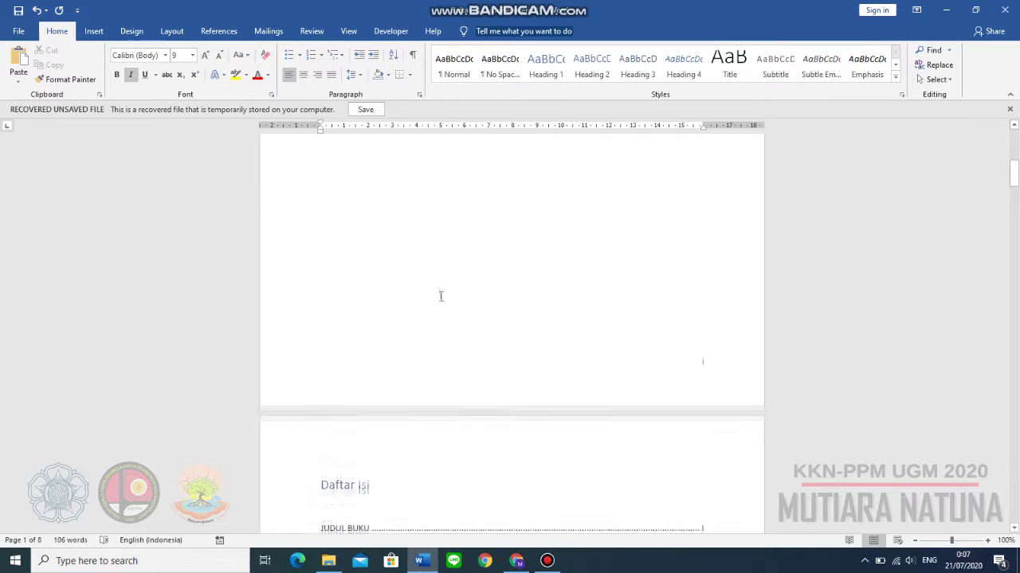
scroll(439, 319, "down", 3)
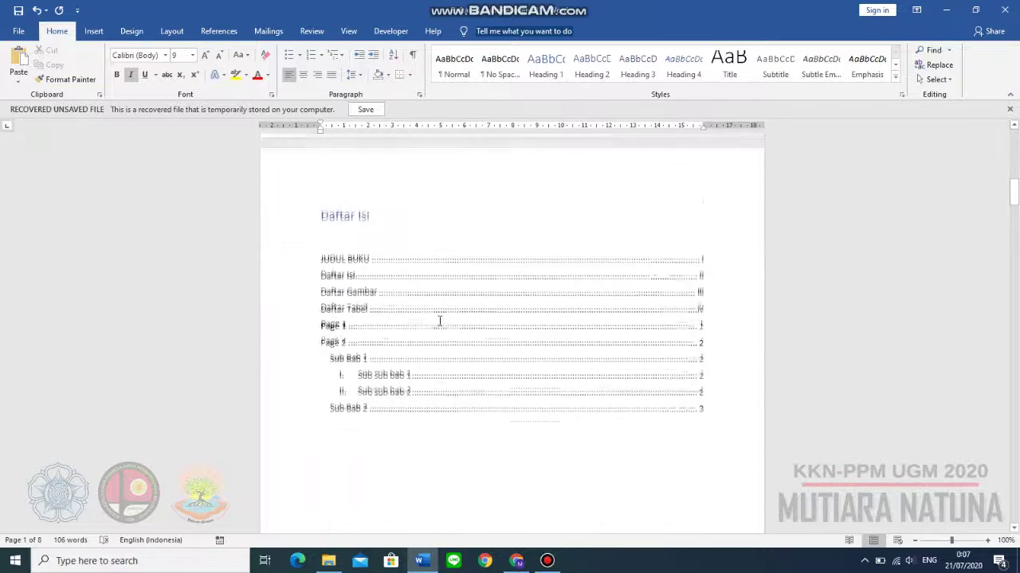
left_click(456, 354)
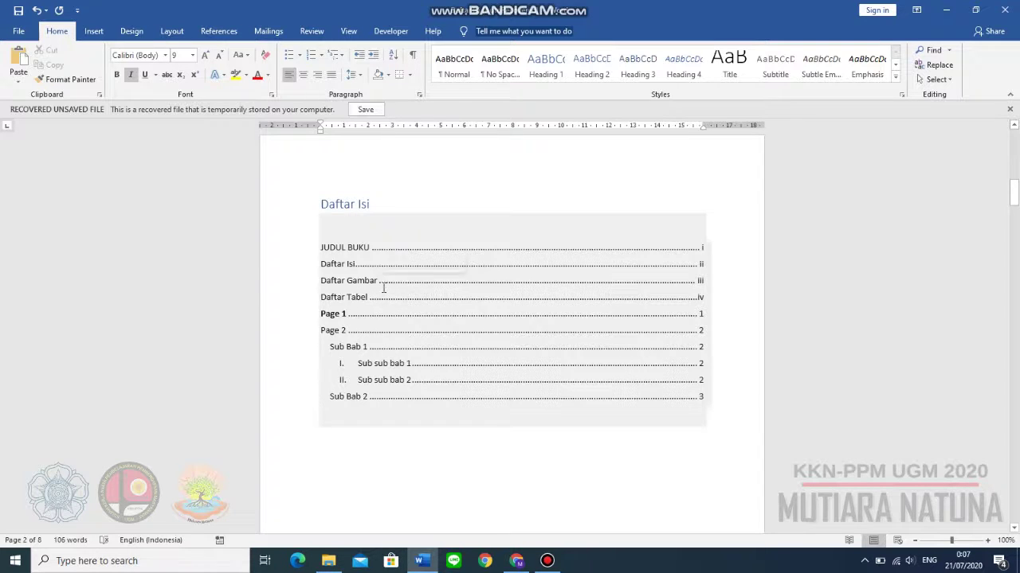
left_click(352, 249, "ctrl")
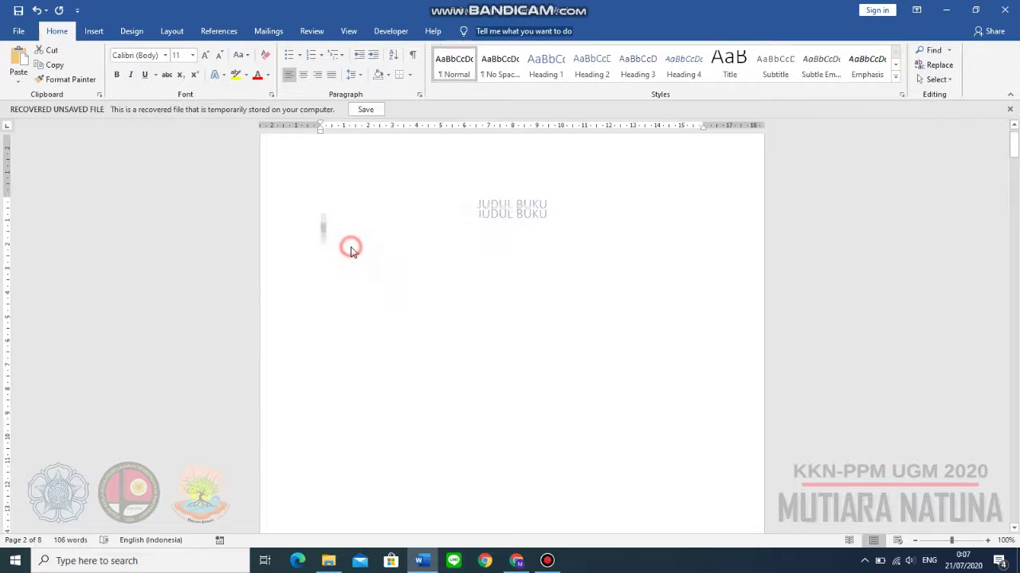
left_click(533, 240)
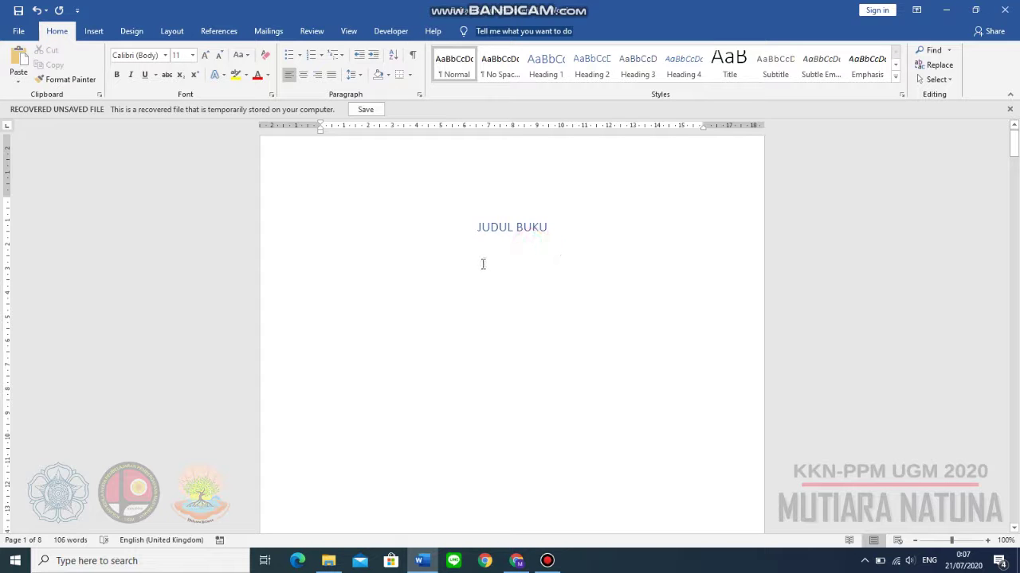
Step: Go back to the Daftar Isi page and follow the Sub Bab 1 entry to its section
scroll(484, 267, "down", 5)
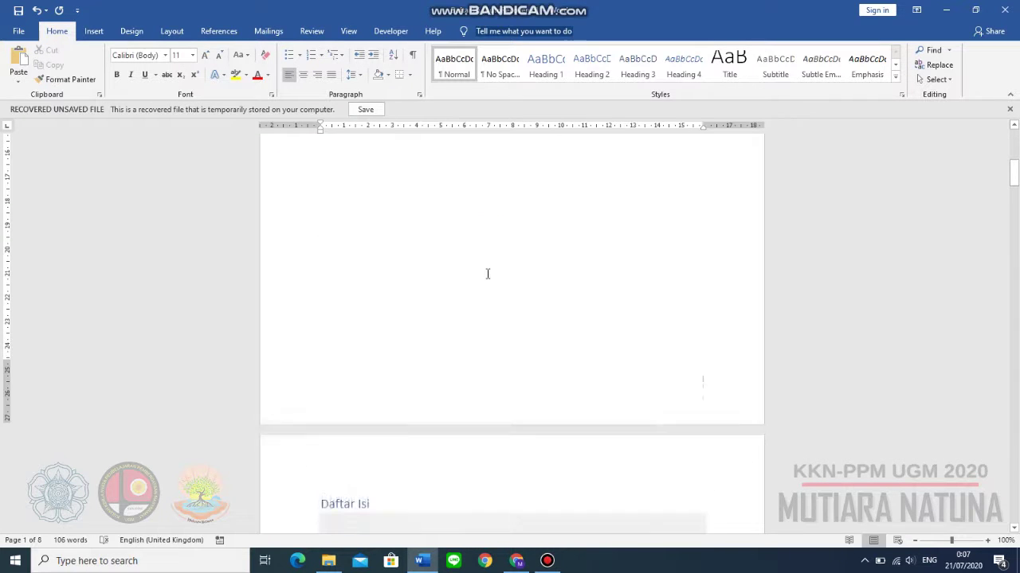
scroll(488, 274, "down", 6)
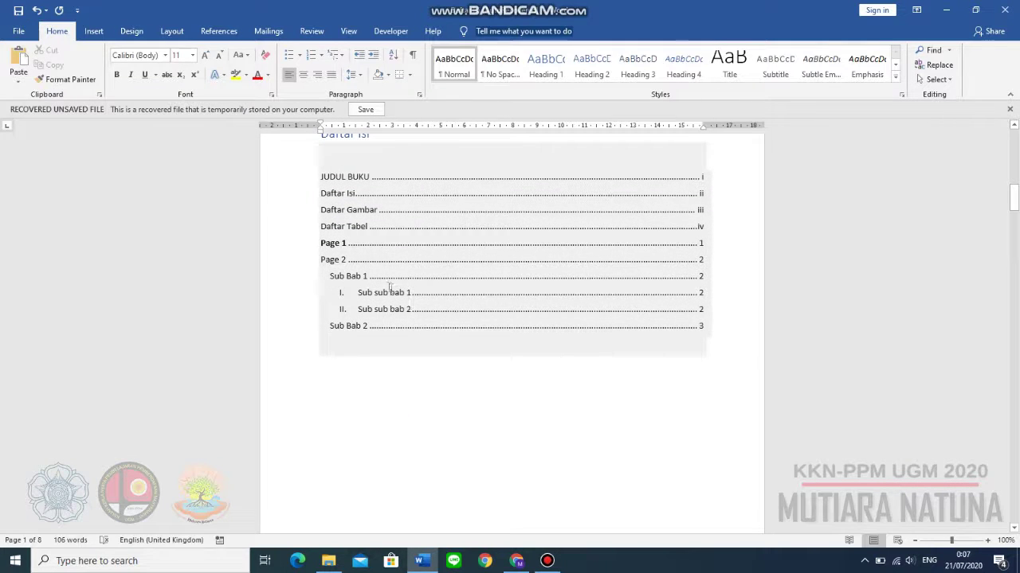
left_click(361, 278, "ctrl")
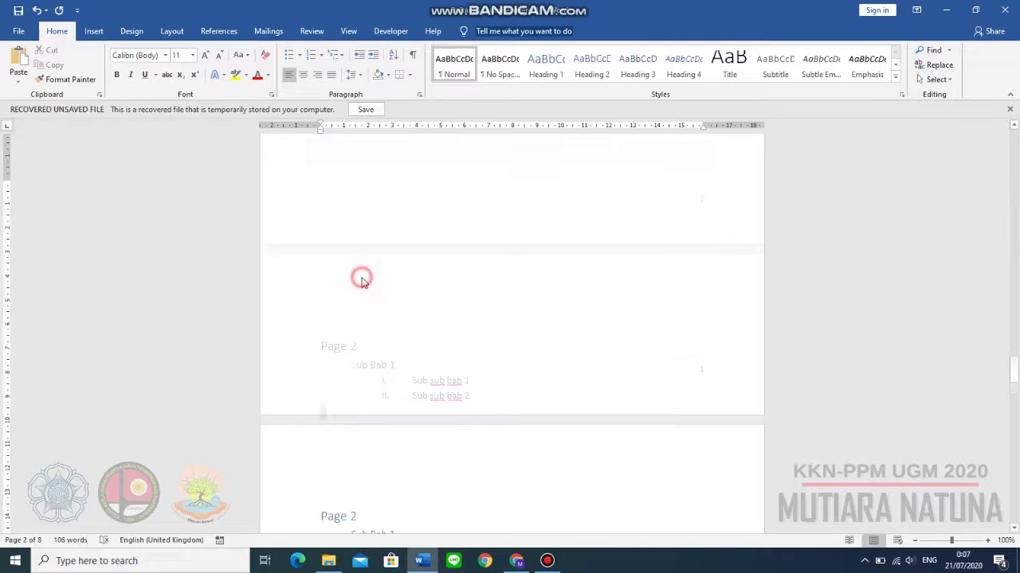
left_click(456, 324)
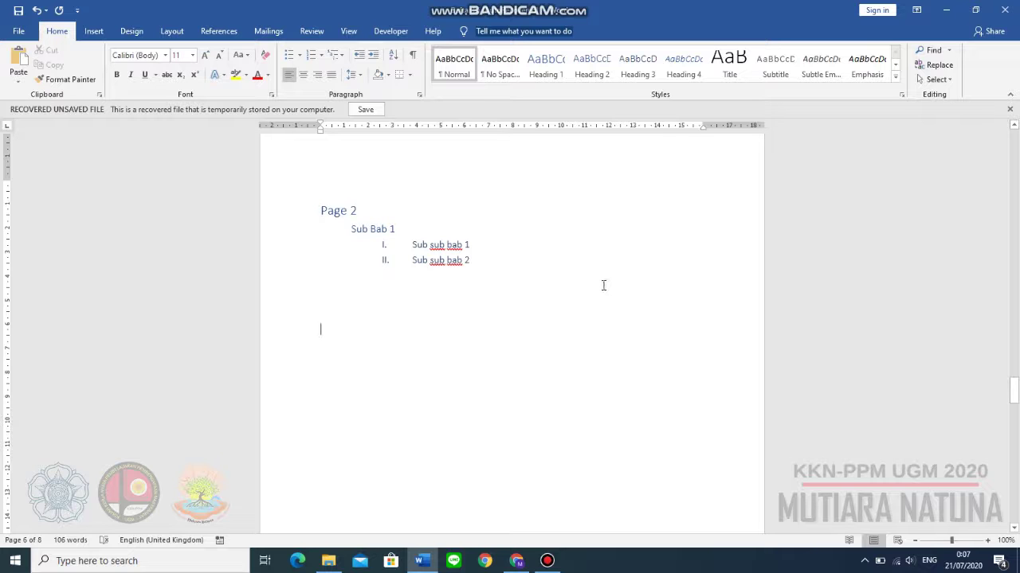
Step: Return to the Daftar Isi page, review its entries, and follow the Page 1 entry to its heading
scroll(603, 286, "up", 8)
scroll(603, 284, "up", 10)
scroll(600, 284, "up", 8)
scroll(597, 287, "up", 10)
scroll(595, 287, "up", 8)
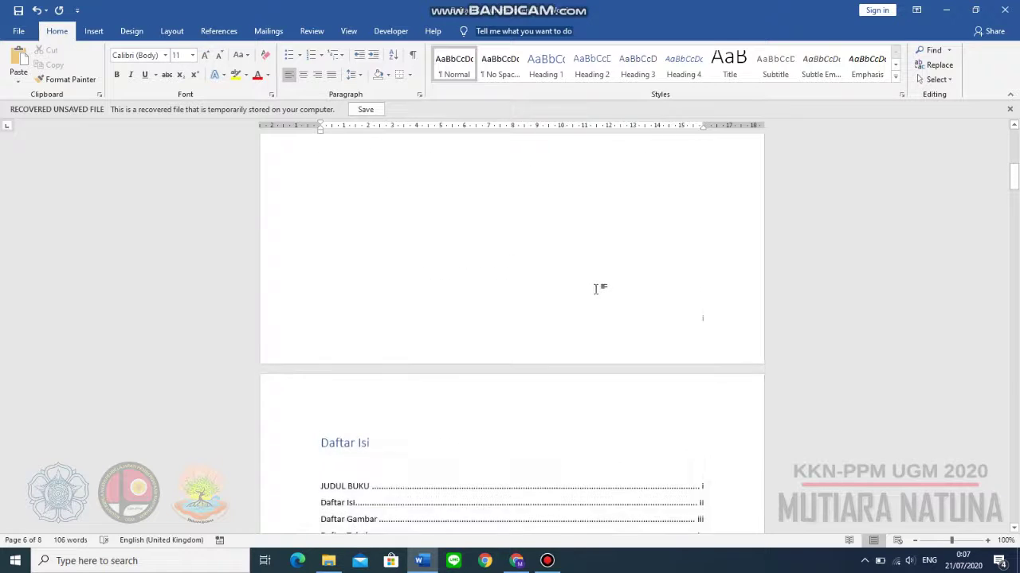
scroll(596, 289, "down", 5)
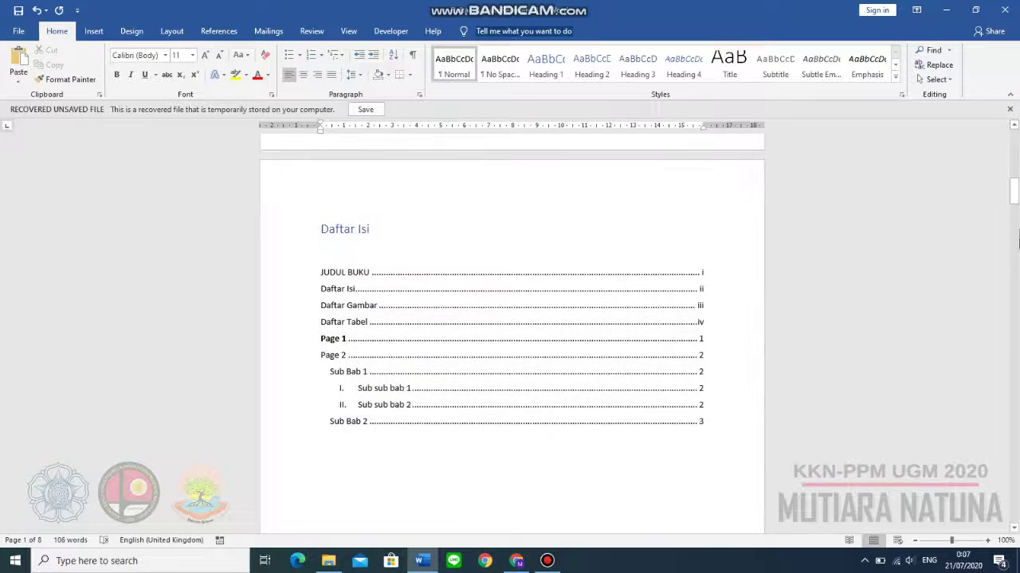
left_click_drag(1016, 191, 1016, 217)
scroll(611, 355, "up", 10)
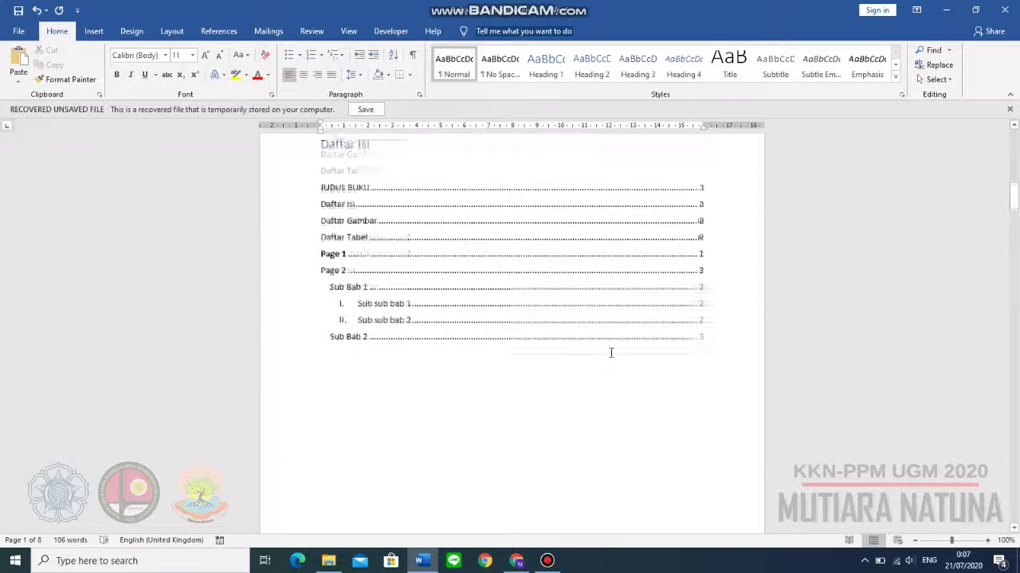
left_click(548, 360)
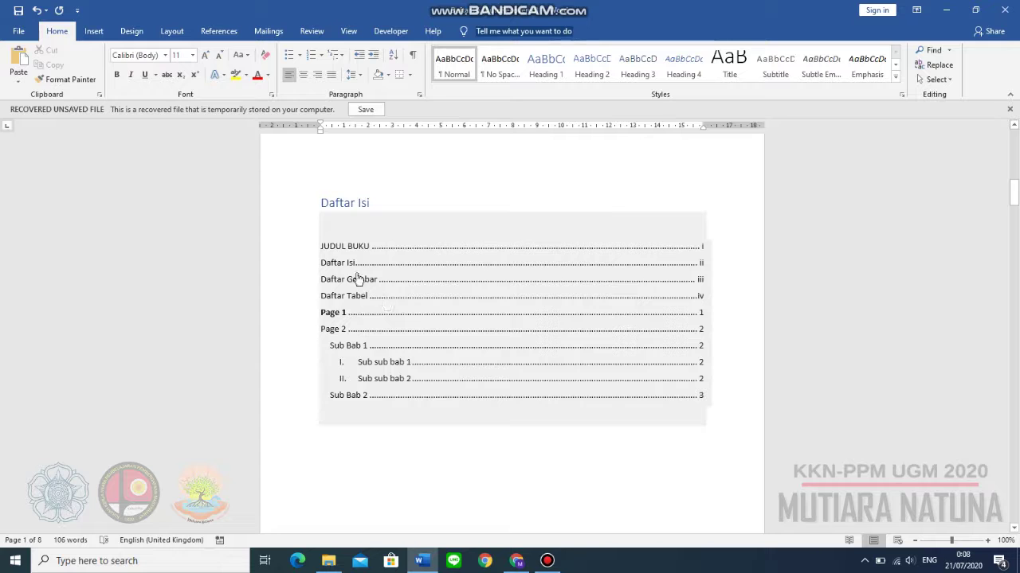
left_click(335, 314)
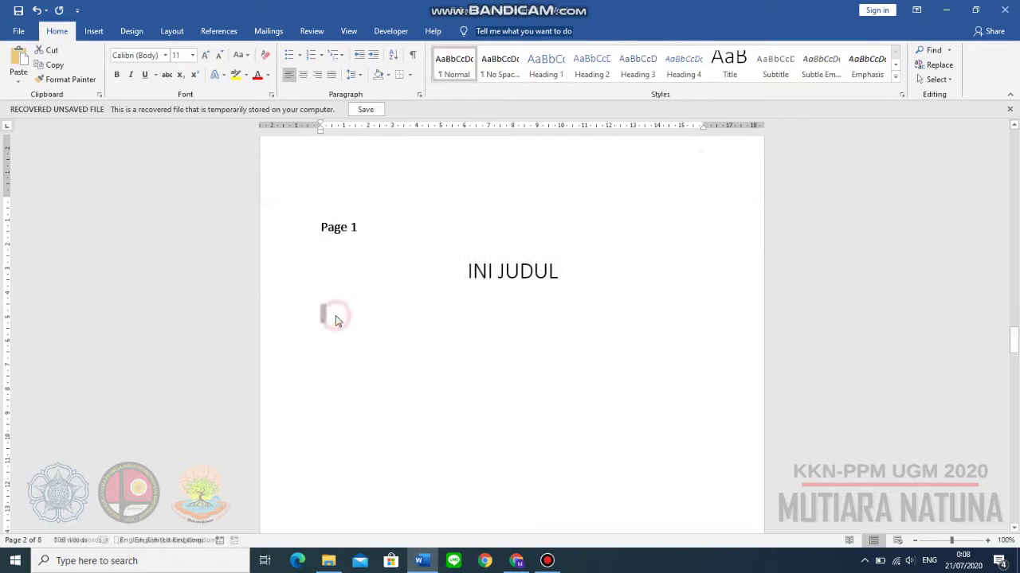
left_click(439, 253)
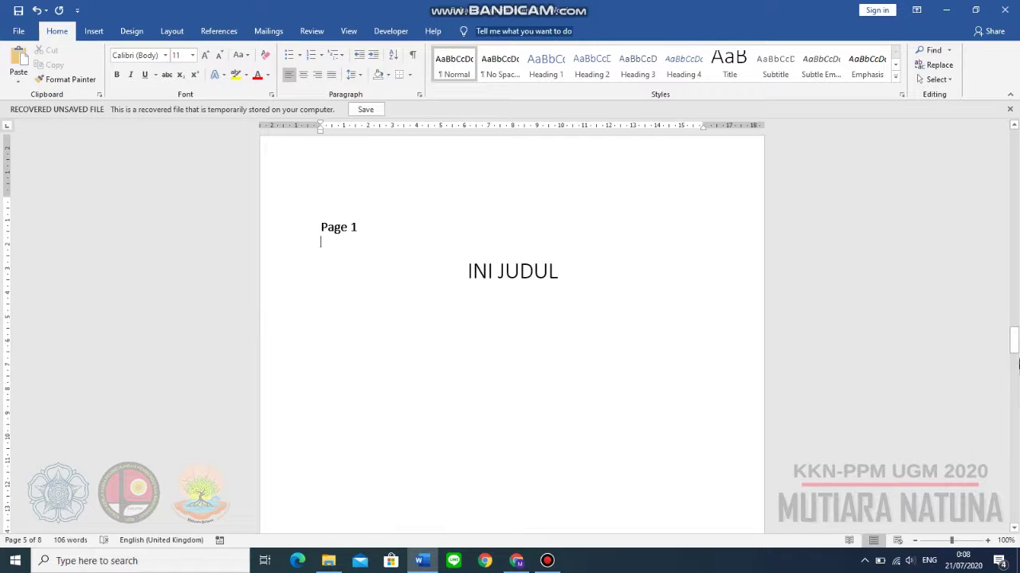
Step: Follow the Lambang Mekar Jaya entry in the Daftar Gambar list and examine the captioned picture and table
left_click_drag(1015, 353, 1014, 235)
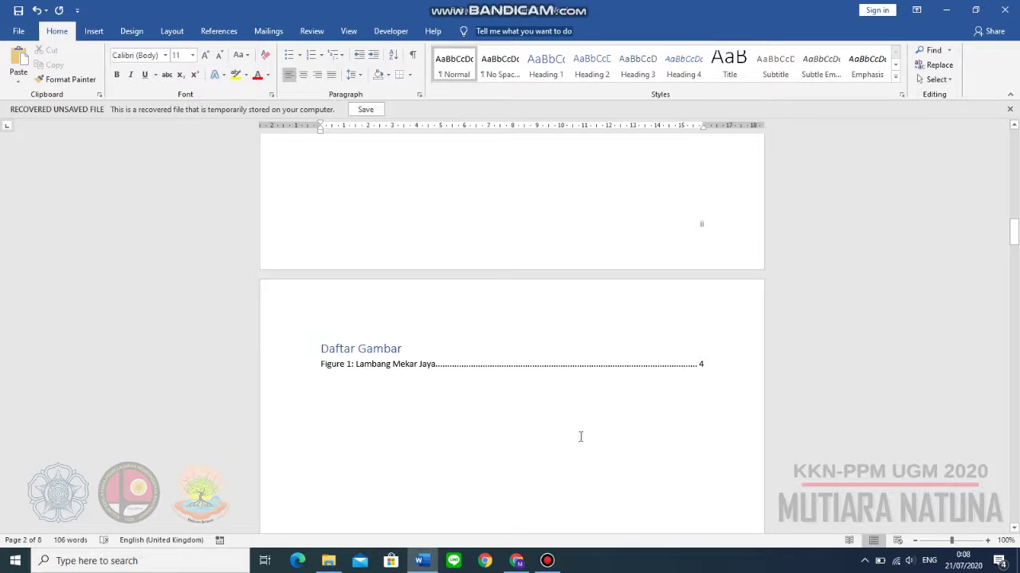
scroll(391, 388, "down", 2)
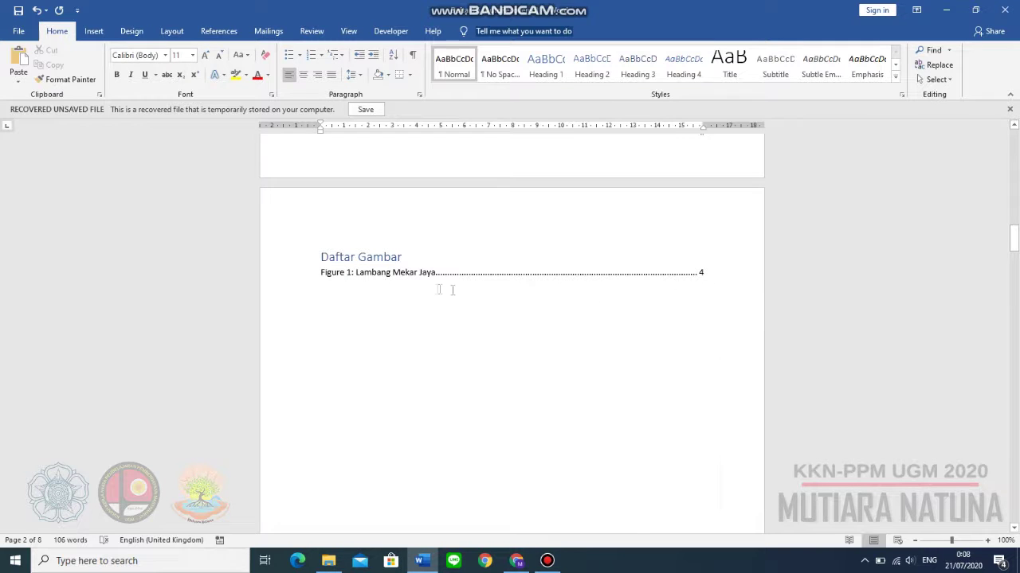
left_click(415, 278, "ctrl")
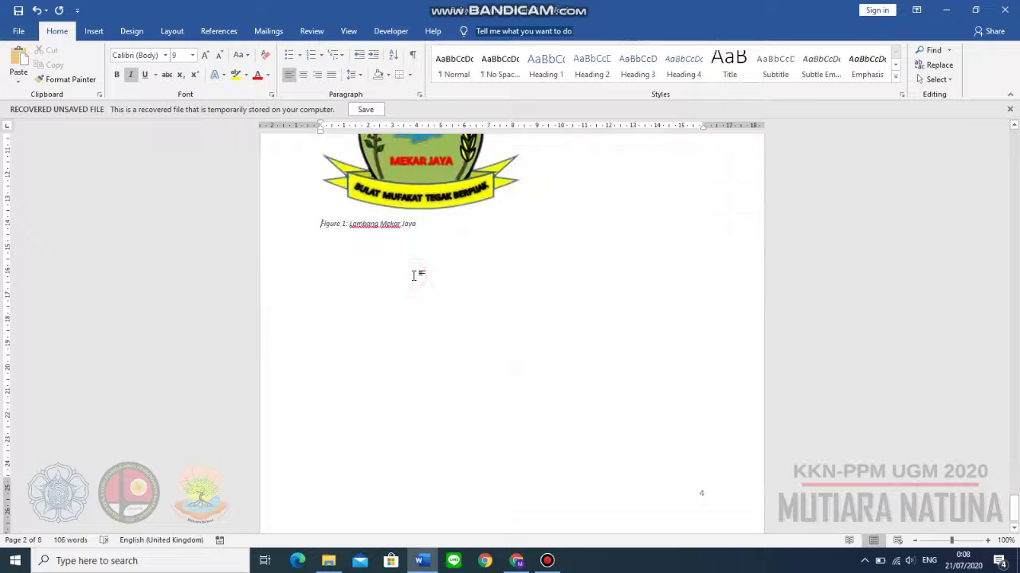
scroll(437, 408, "up", 2)
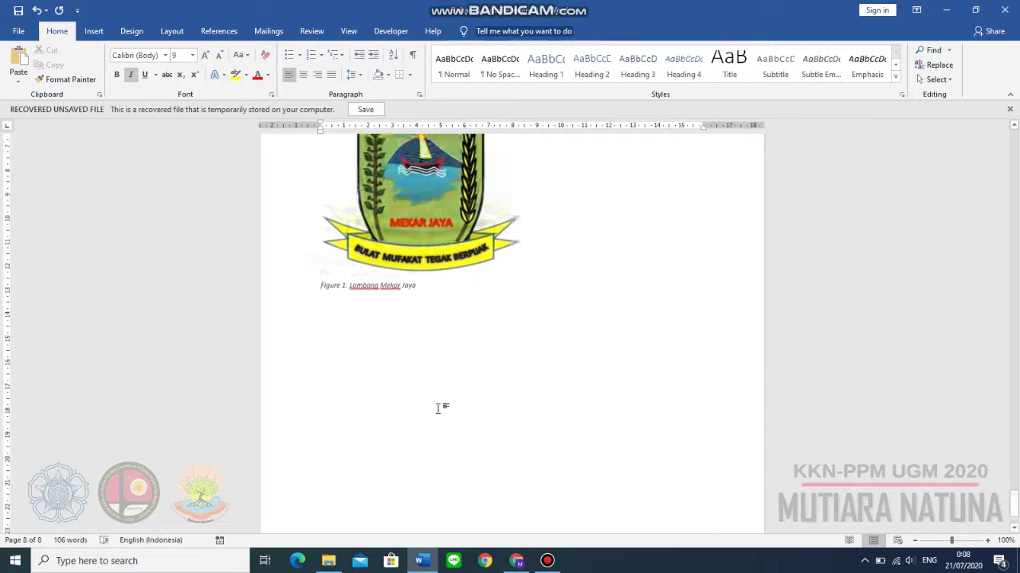
scroll(437, 408, "up", 1)
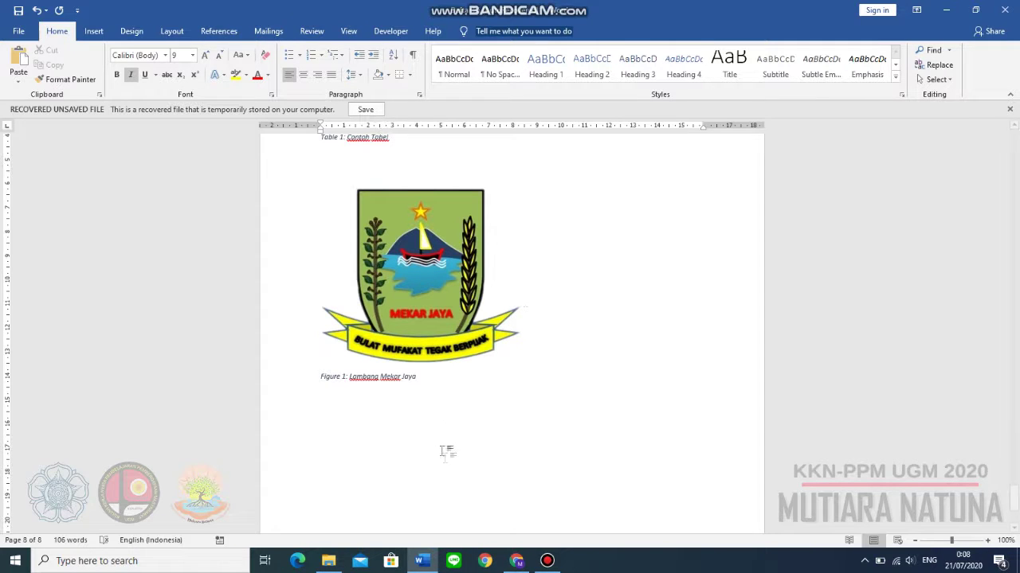
scroll(432, 414, "up", 2)
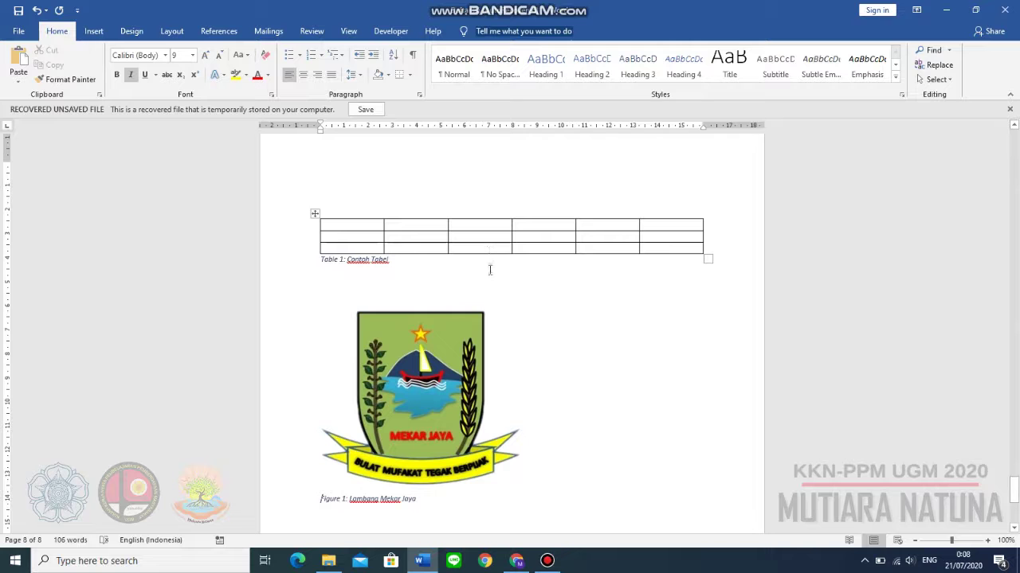
Step: Delete the Mekar Jaya emblem picture together with its Figure 1 caption
scroll(484, 319, "down", 1)
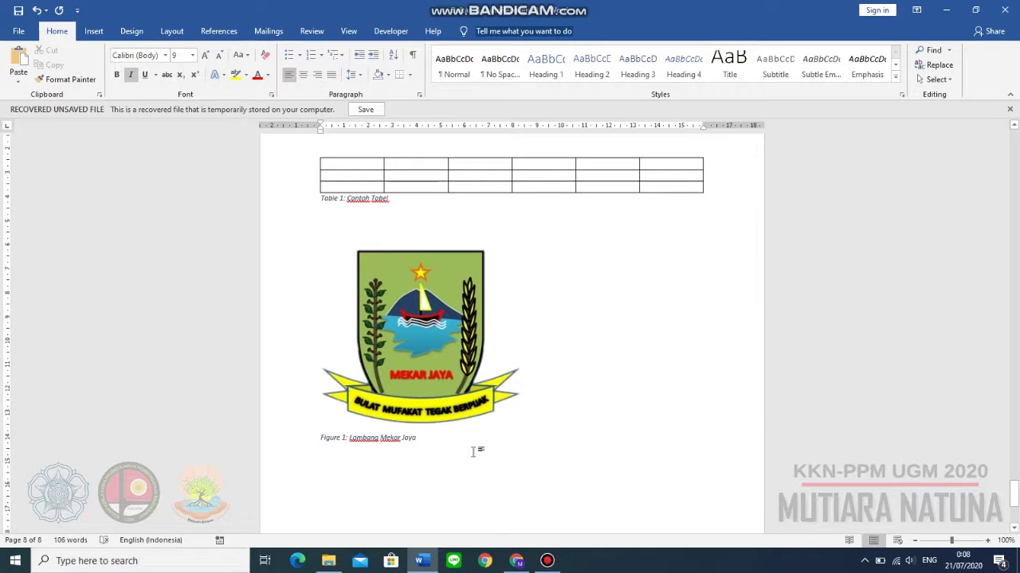
left_click_drag(475, 452, 339, 402)
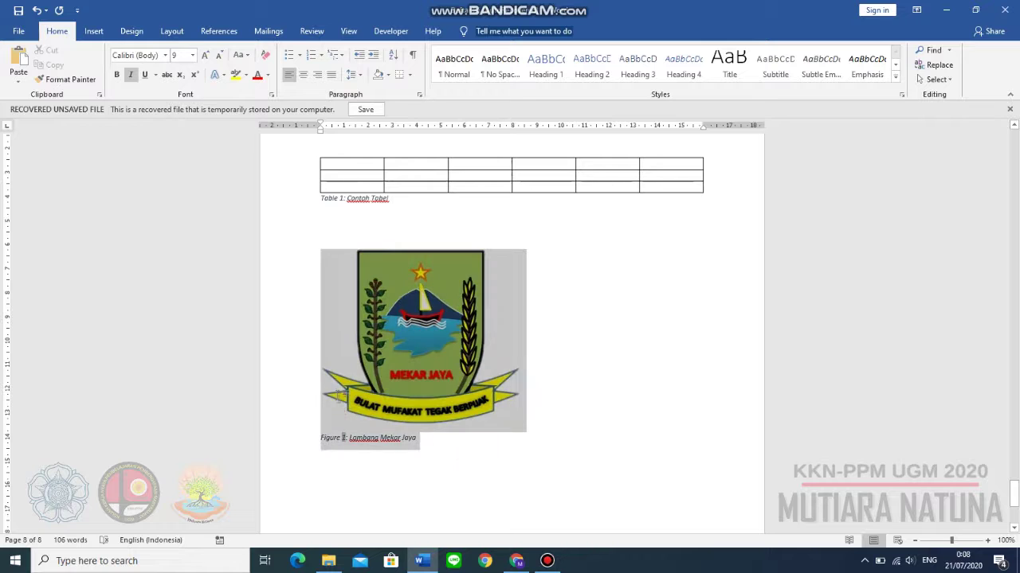
key("Delete")
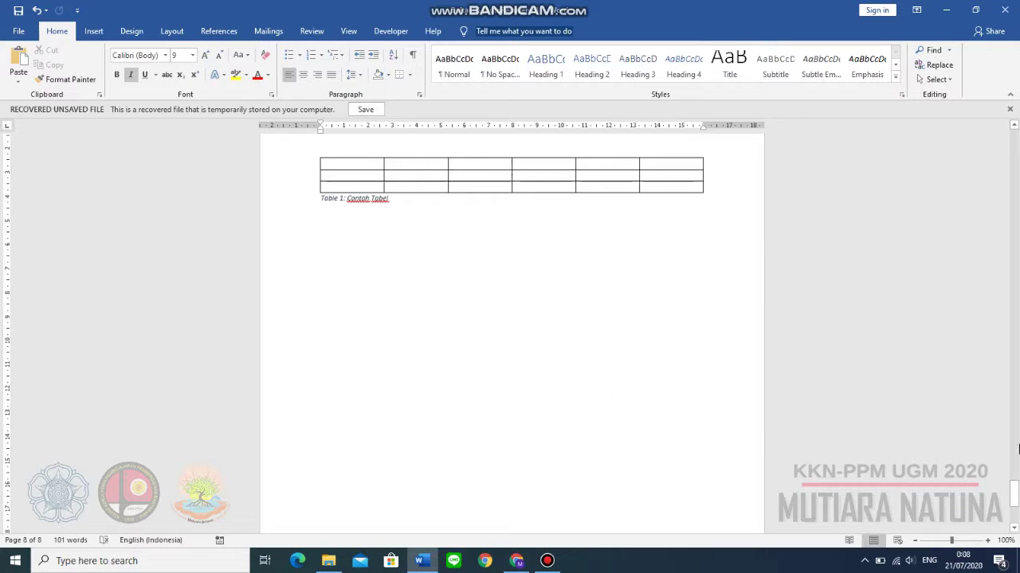
Step: Update the table of figures under the Daftar Gambar heading
left_click_drag(1017, 481, 1014, 236)
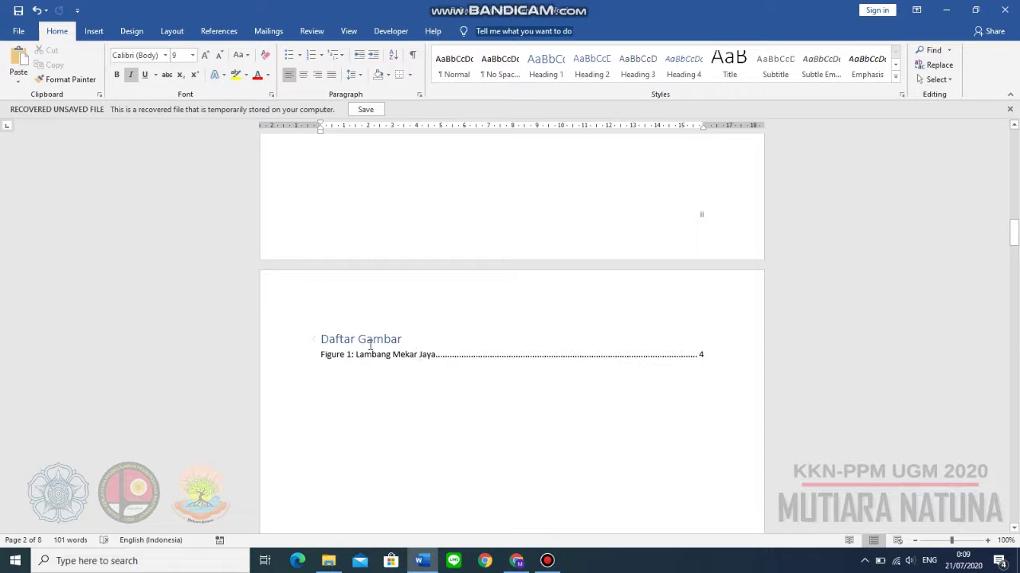
left_click(378, 352)
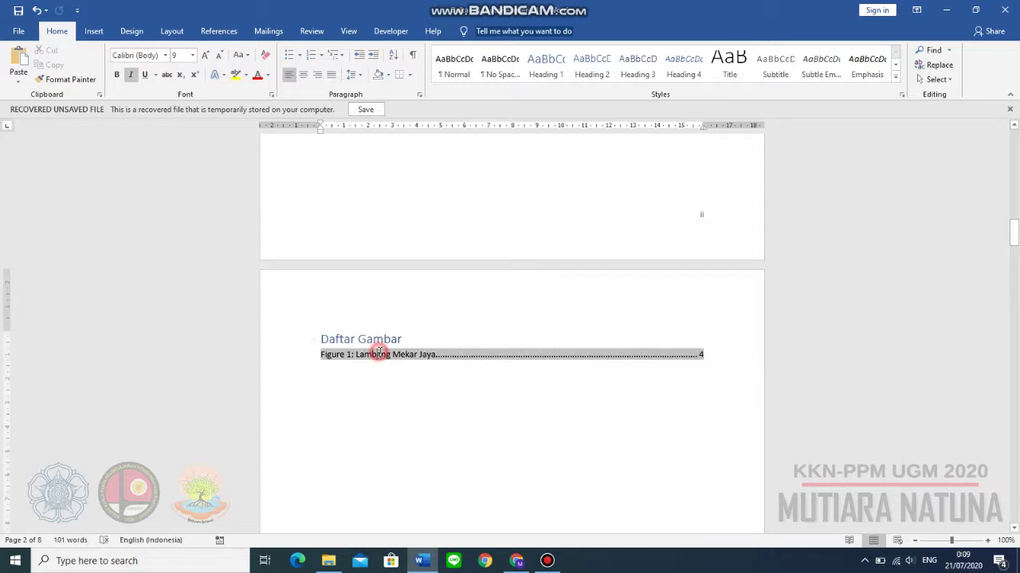
left_click(367, 388)
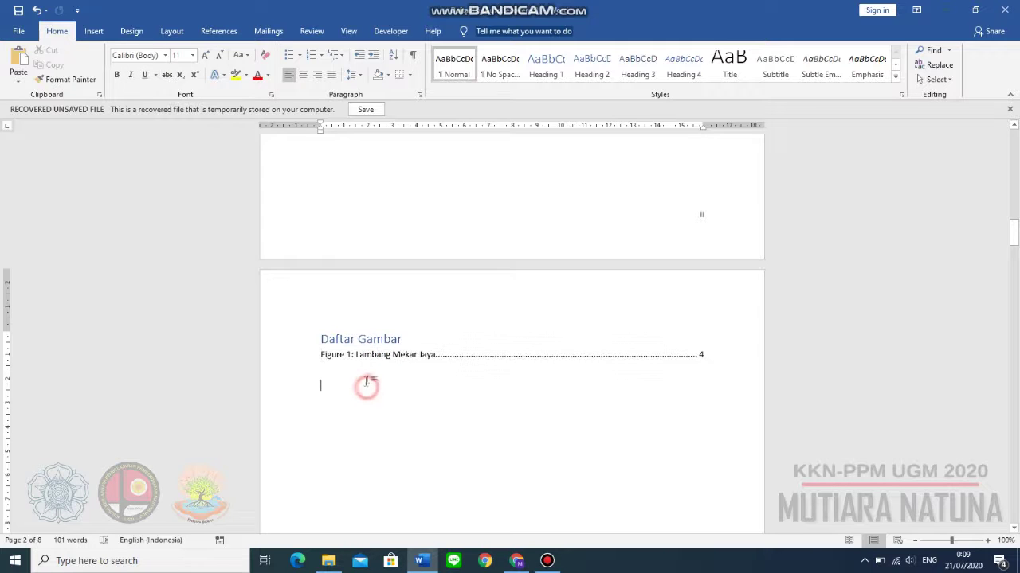
left_click(374, 342)
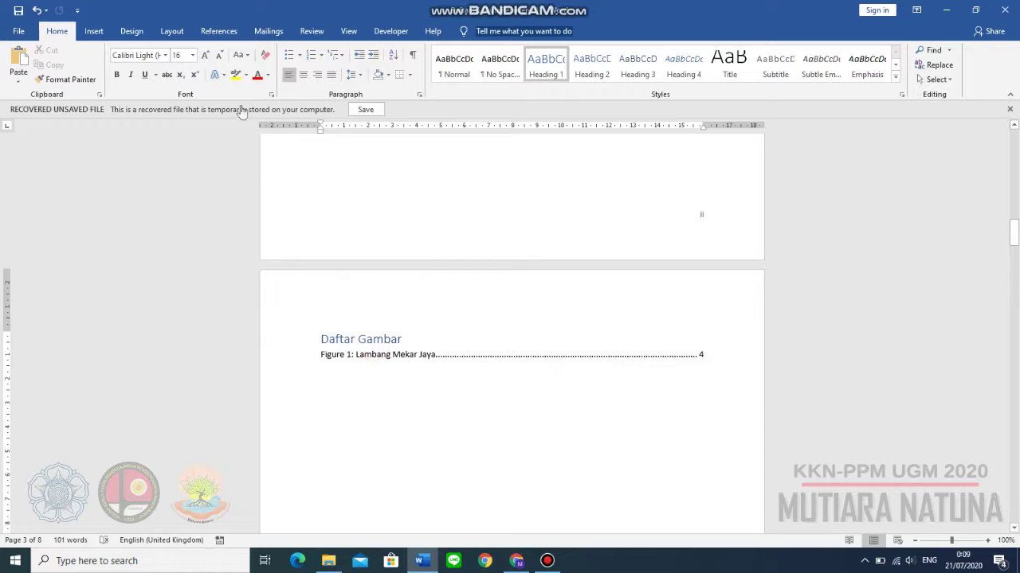
left_click(218, 31)
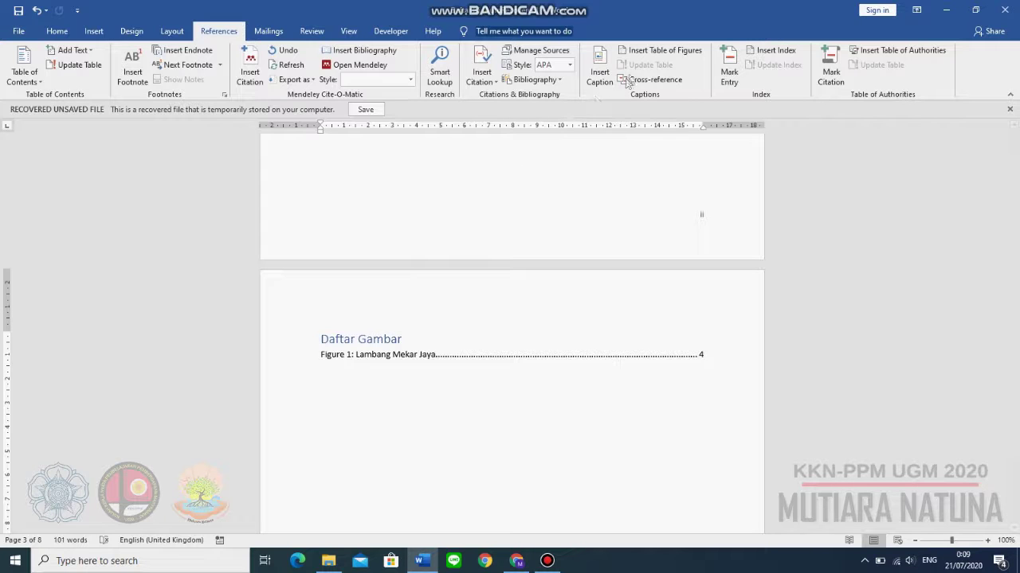
left_click(416, 354)
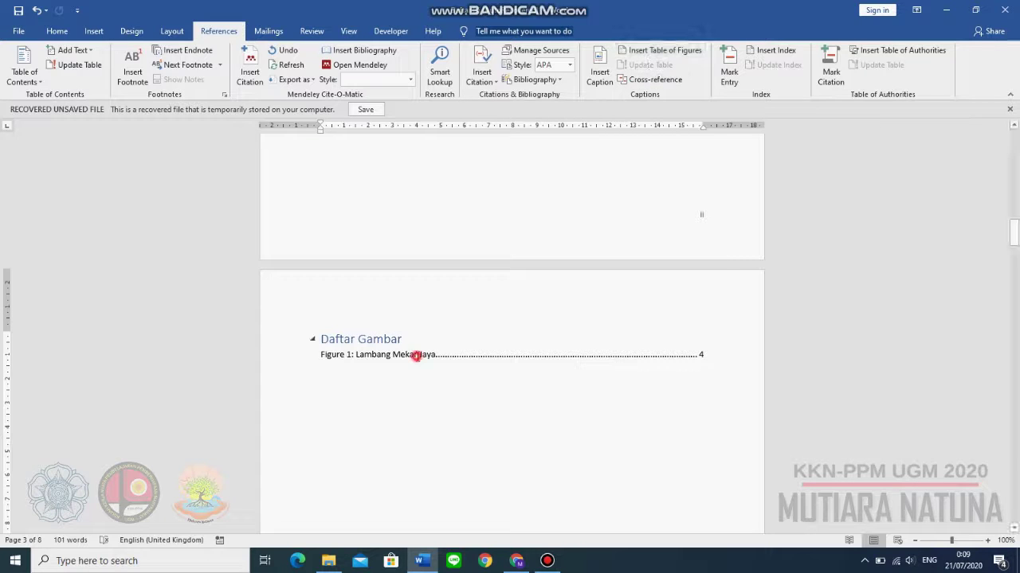
left_click(650, 64)
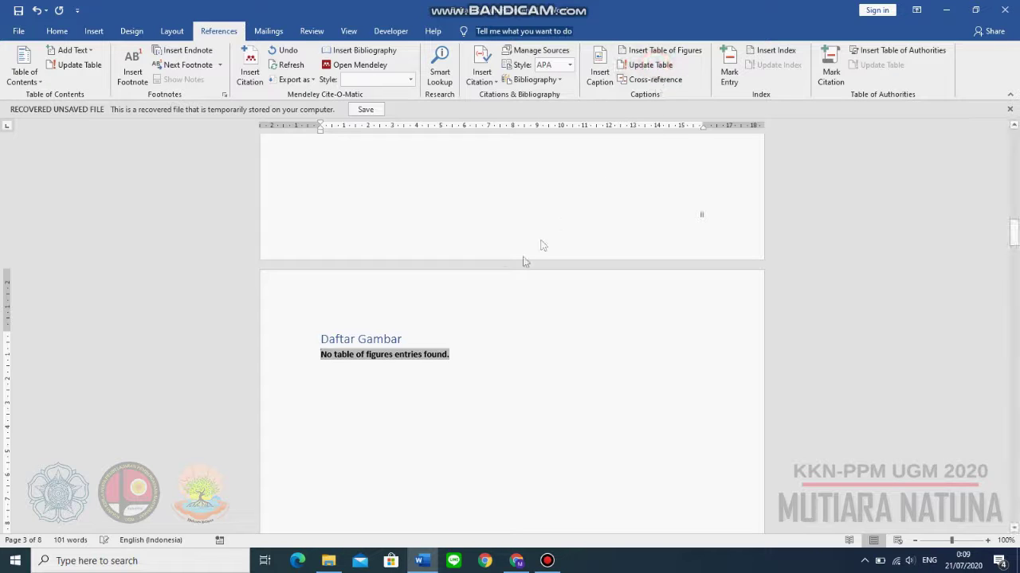
left_click(452, 345)
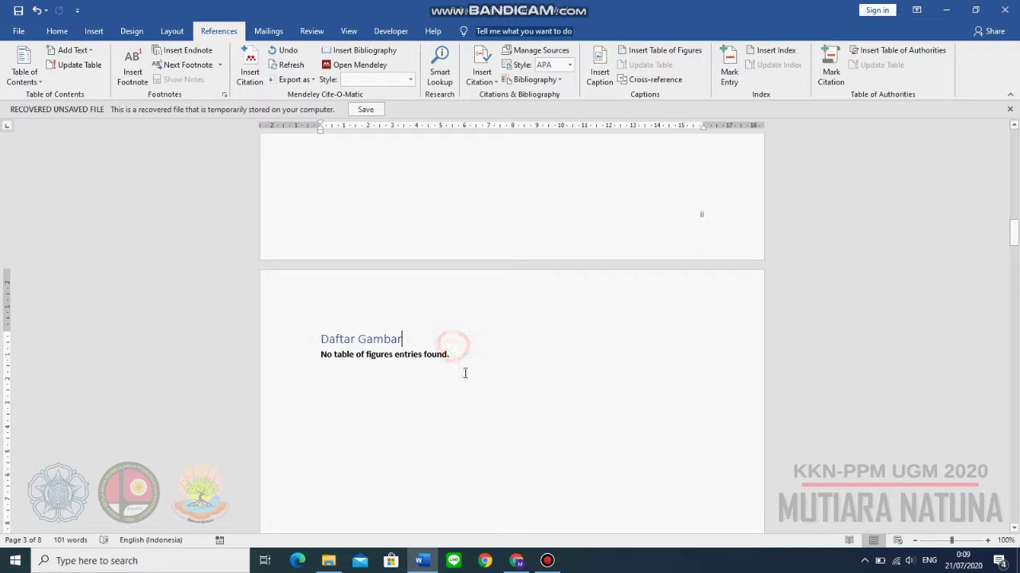
left_click(465, 365)
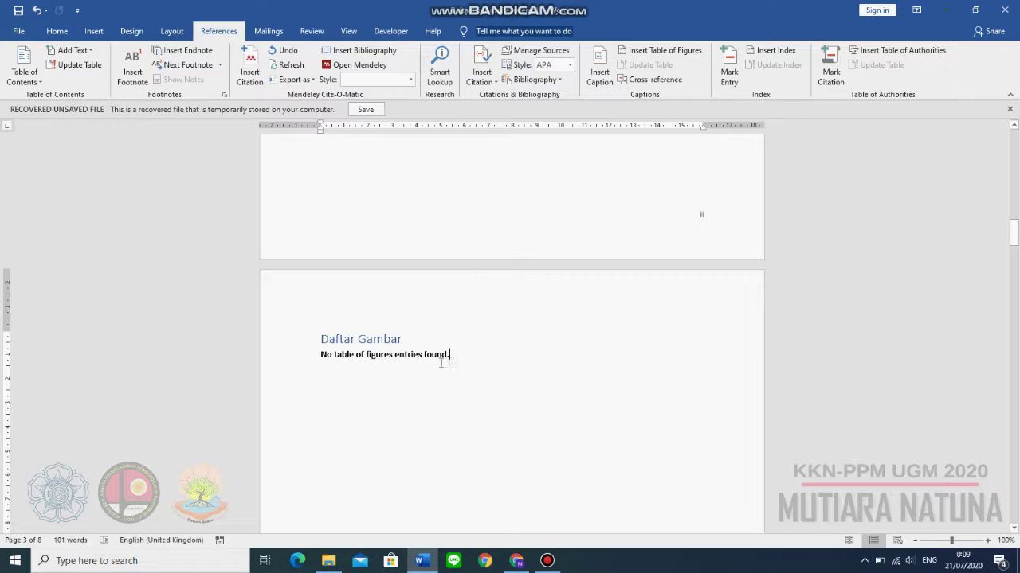
Step: Return to the title page and place the cursor in the blank area below the JUDUL BUKU heading
scroll(443, 359, "up", 3)
left_click_drag(1013, 231, 1014, 146)
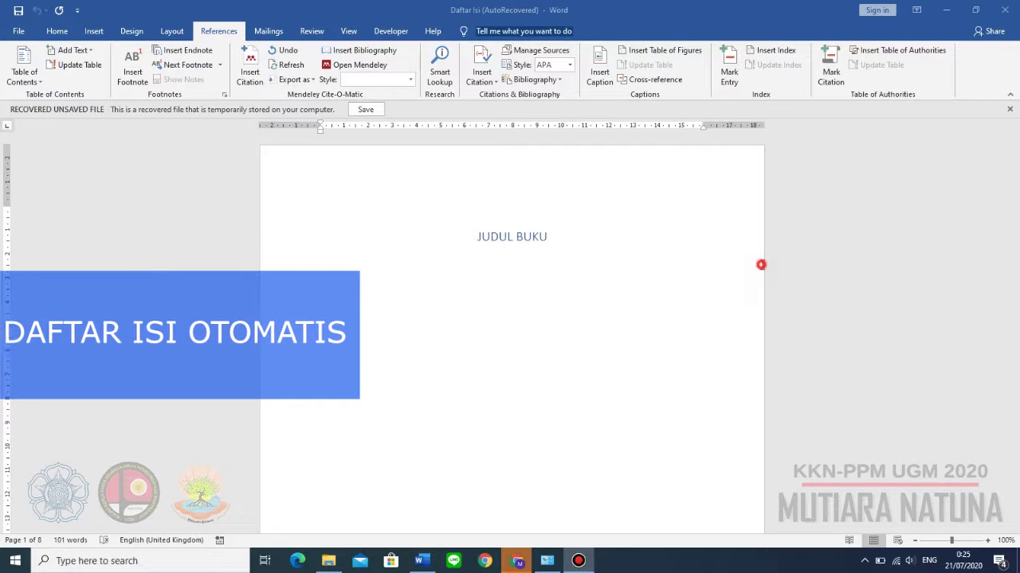
left_click(648, 318)
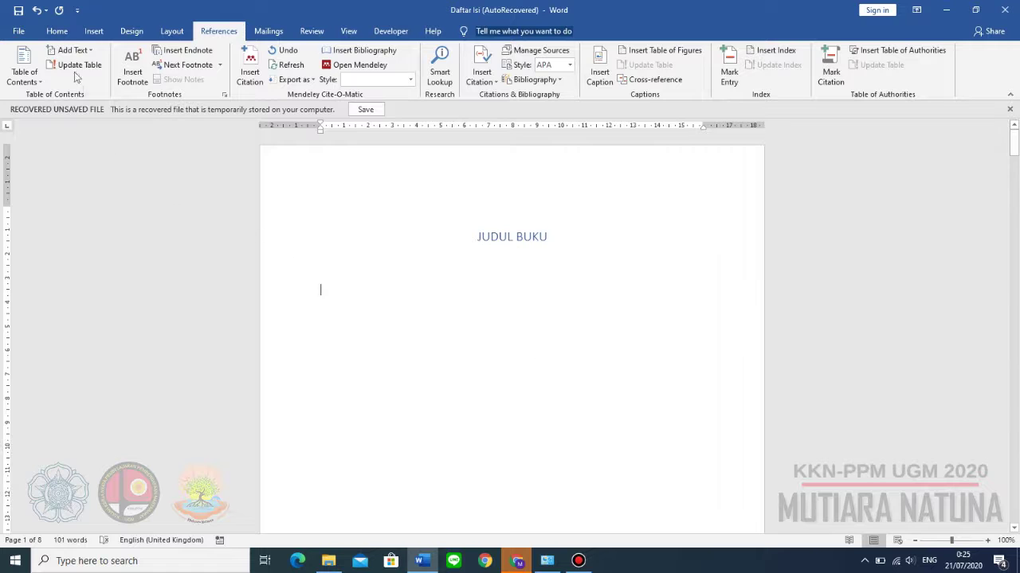
Step: Create a new blank document
left_click(19, 31)
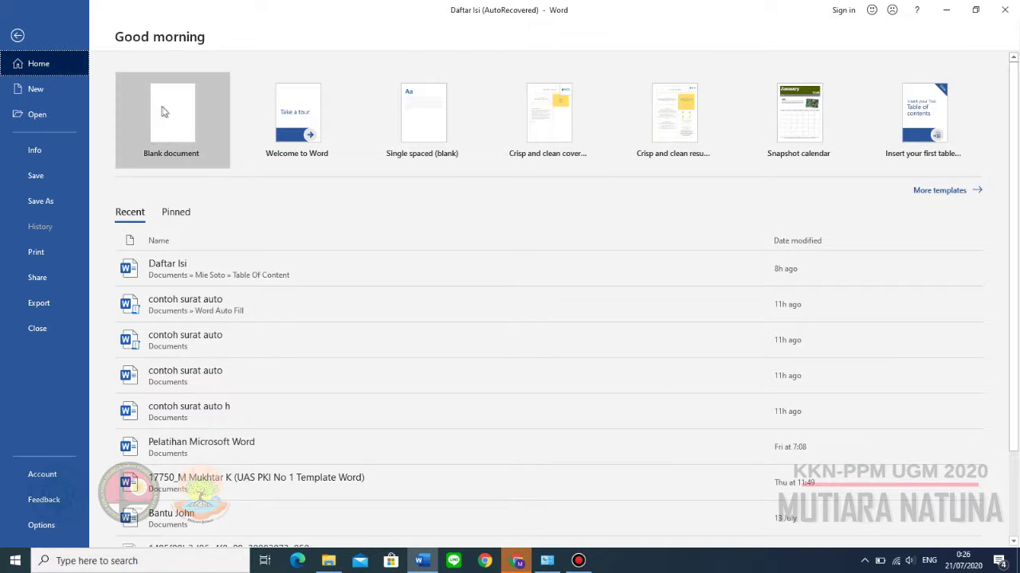
left_click(163, 111)
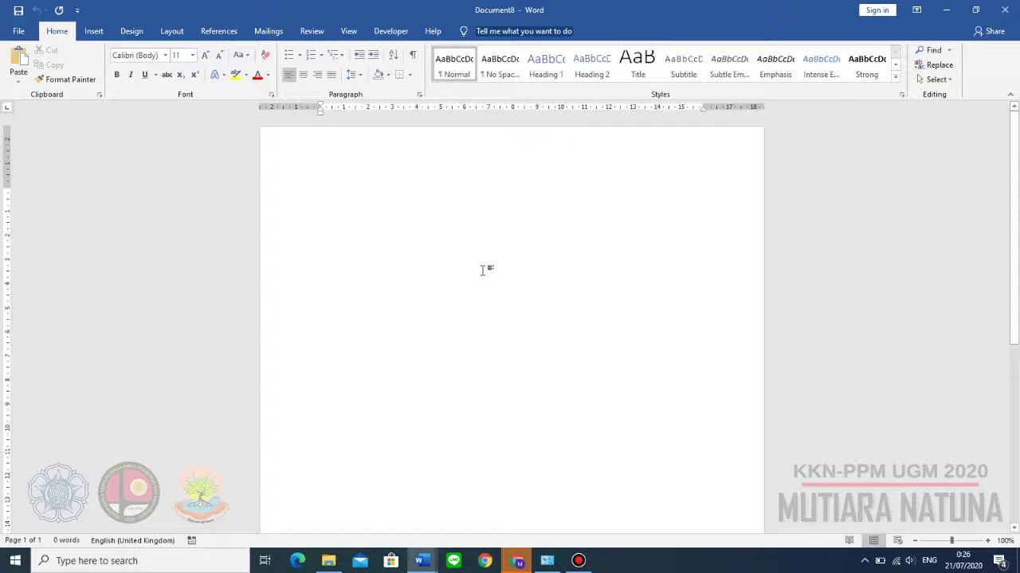
scroll(399, 298, "down", 10)
scroll(400, 297, "up", 10)
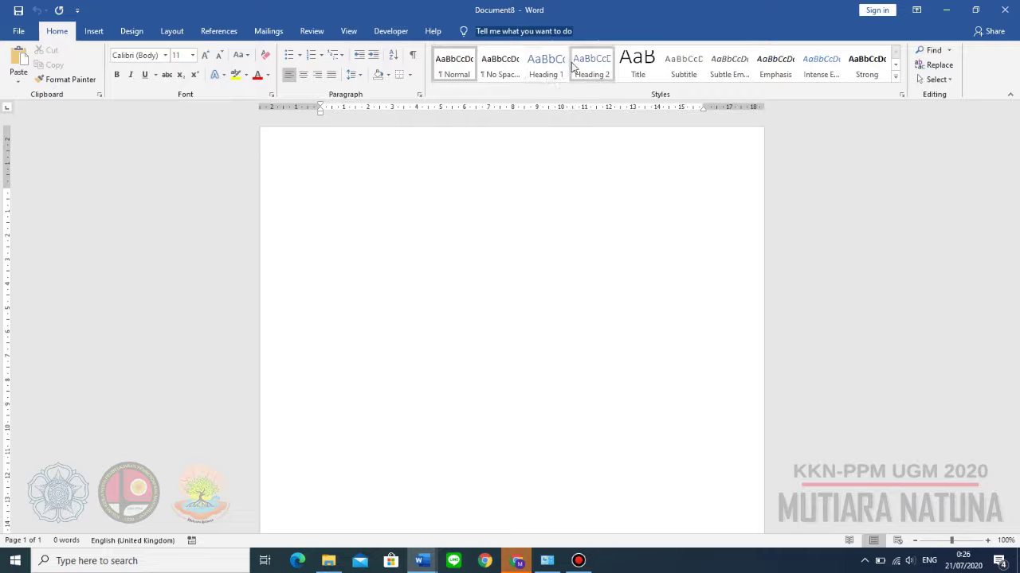
Step: Enter the title "Judul Buku" on the first line of the page in the Heading 1 style
left_click(354, 192)
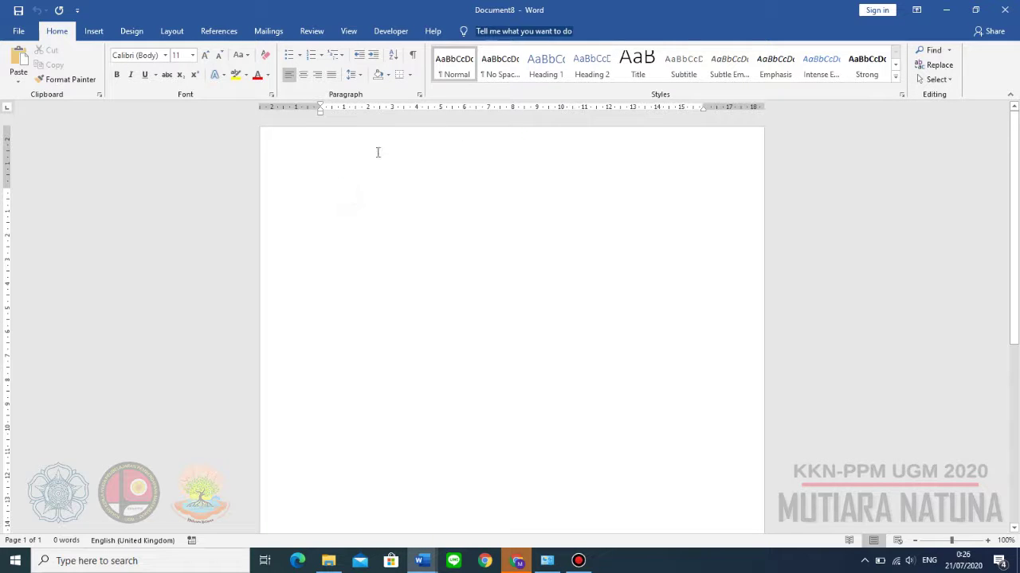
left_click(527, 70)
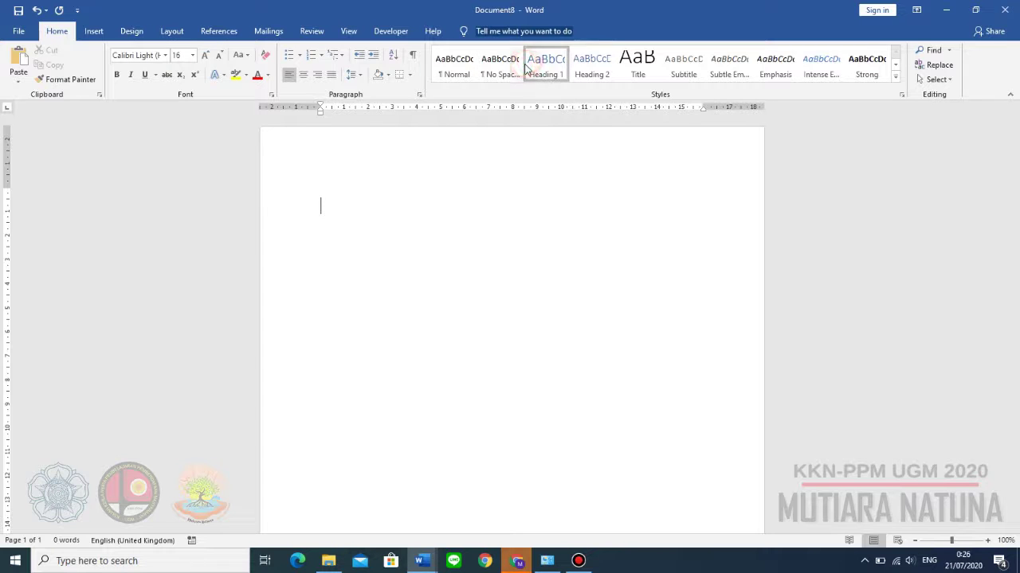
type("Judul Buku")
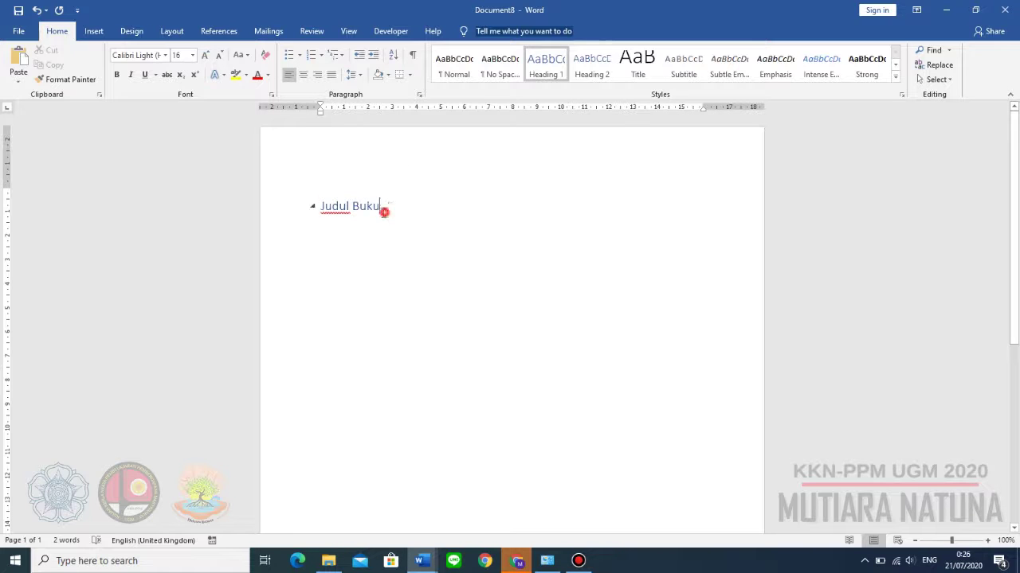
Step: Format the Judul Buku title in Times New Roman, 22 pt, with black text
left_click_drag(384, 212, 291, 212)
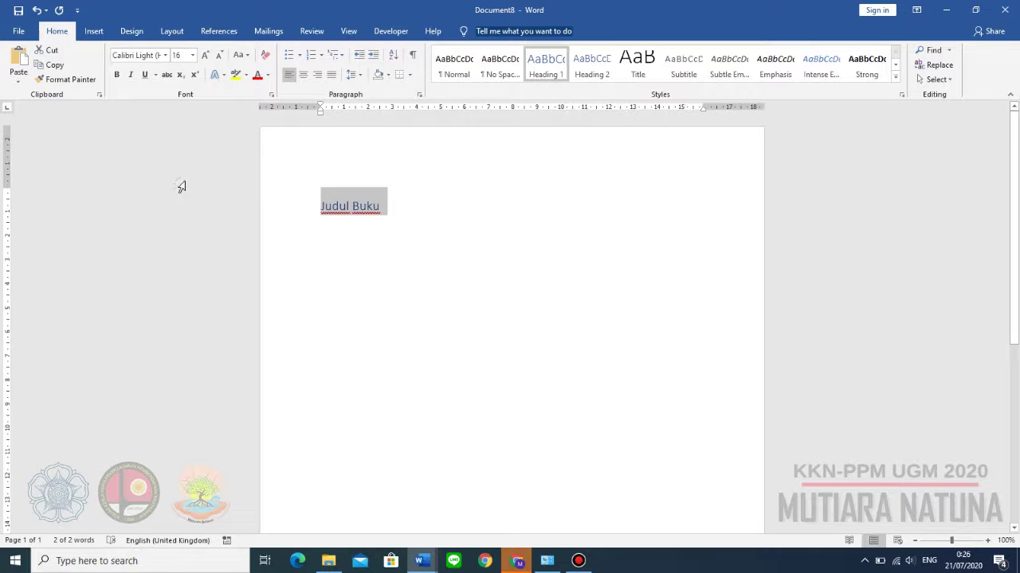
left_click(165, 55)
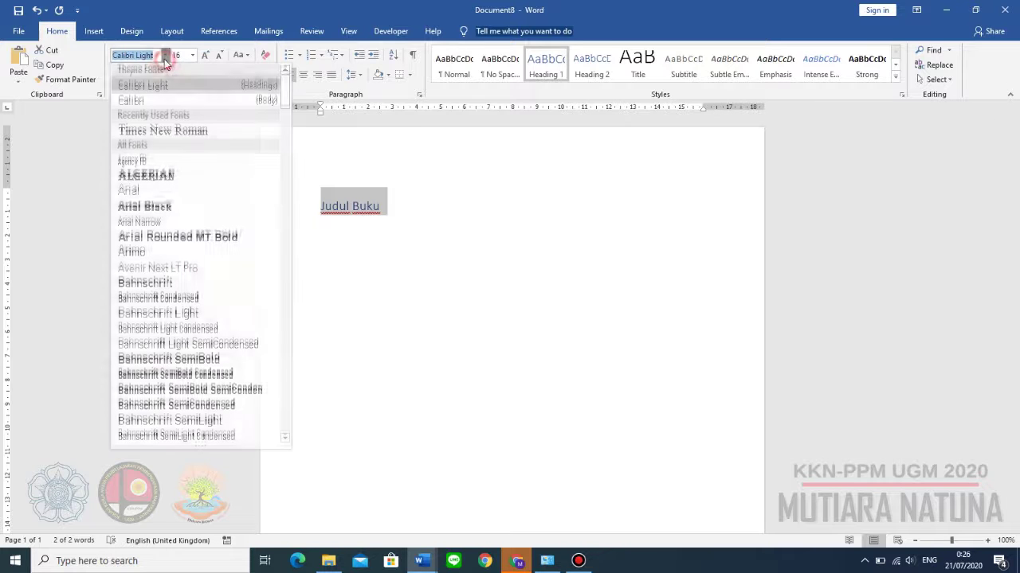
left_click(186, 130)
left_click(204, 55)
left_click(204, 56)
left_click(204, 56)
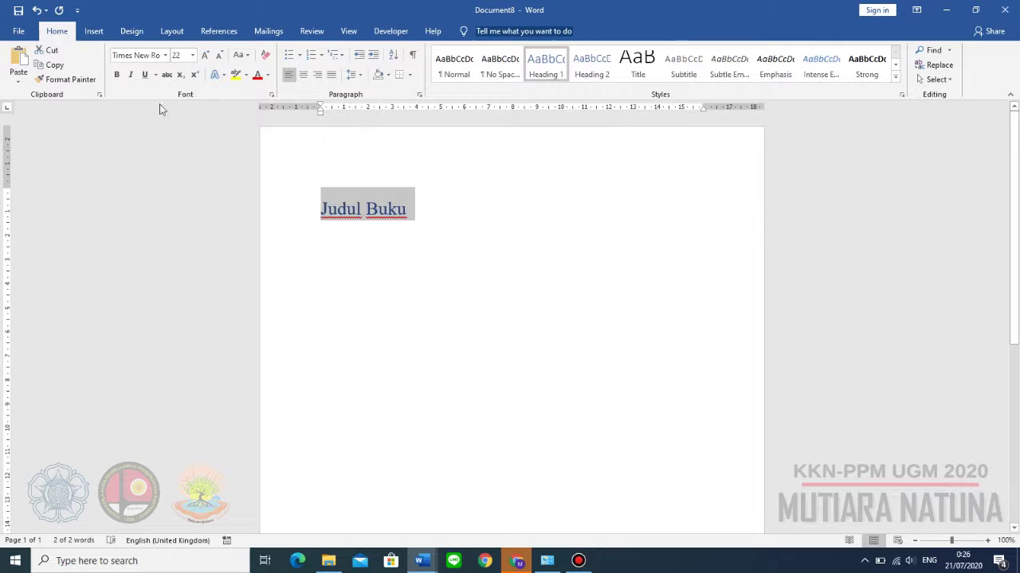
left_click(268, 75)
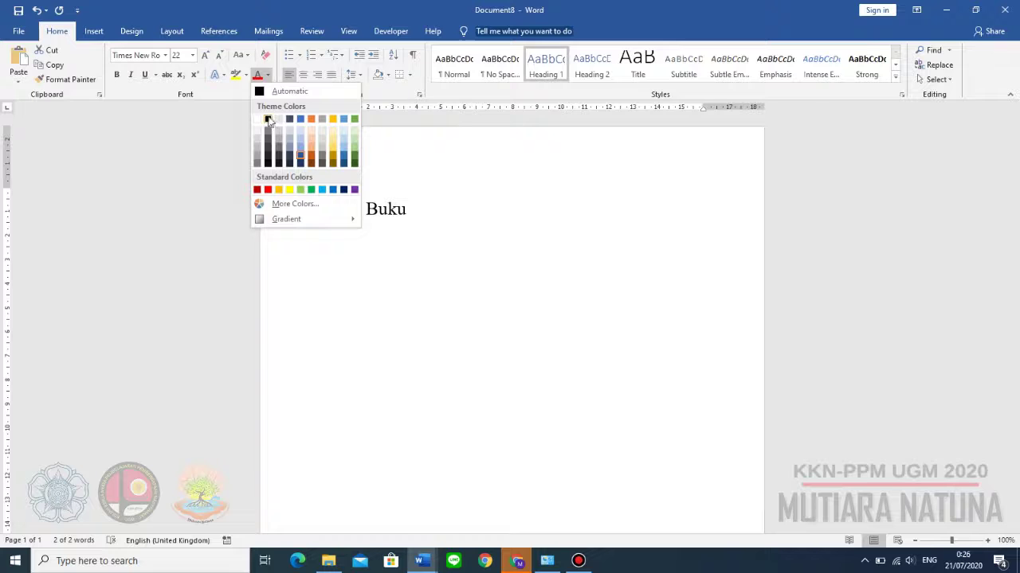
left_click(268, 118)
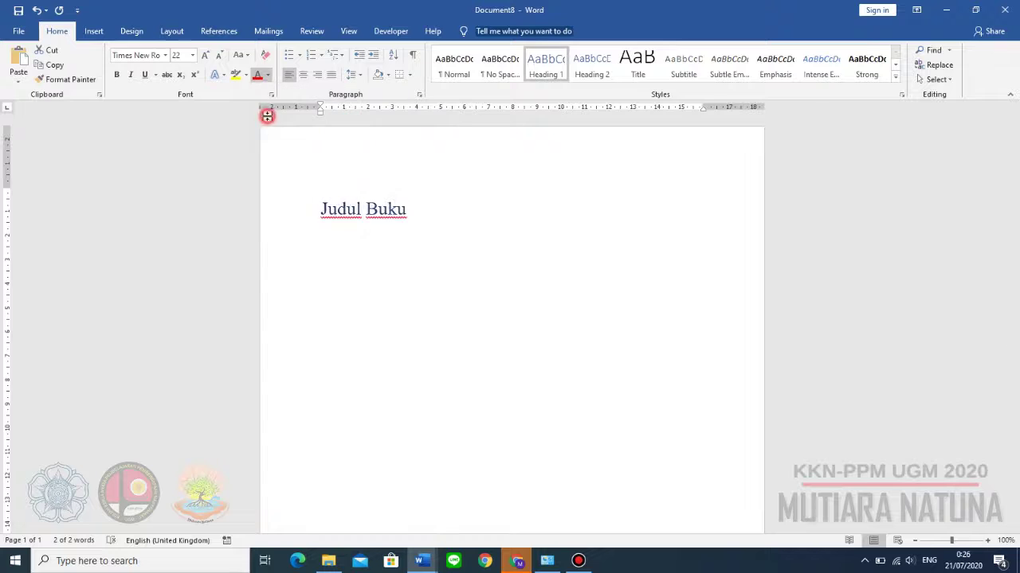
Step: Centre the Judul Buku title on the page
left_click(355, 220)
left_click_drag(424, 215, 321, 210)
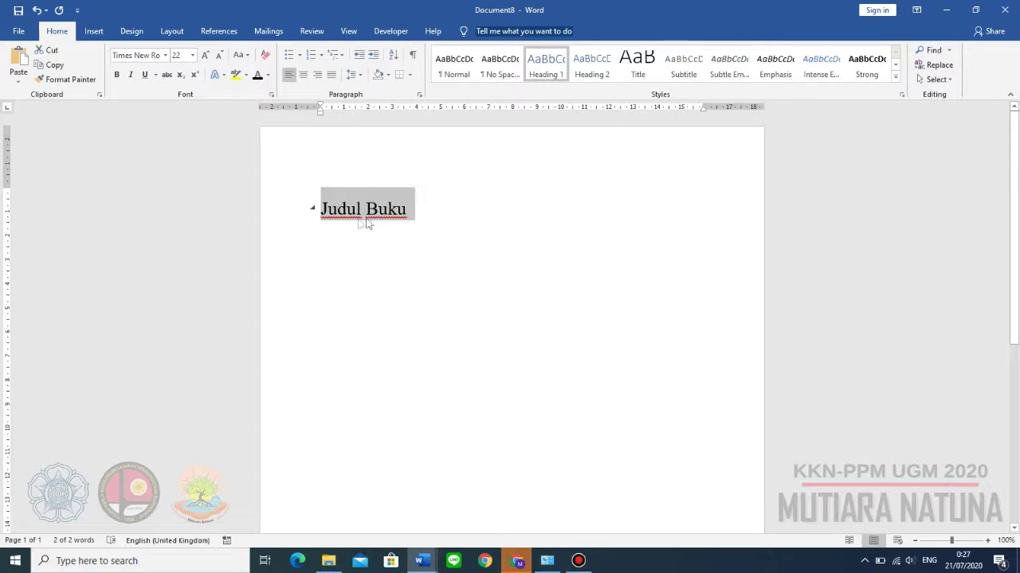
left_click(303, 77)
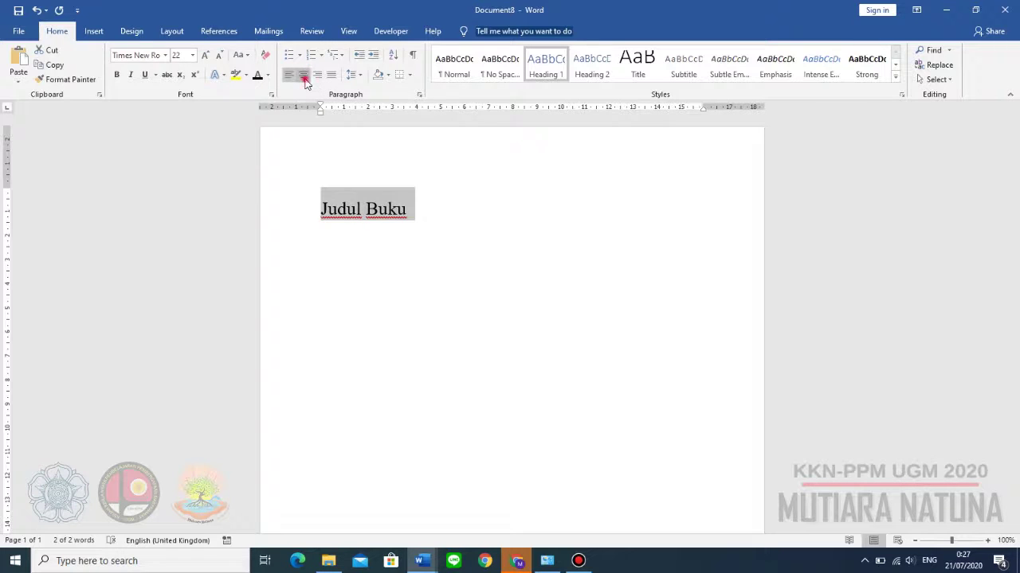
key("ctrl+z")
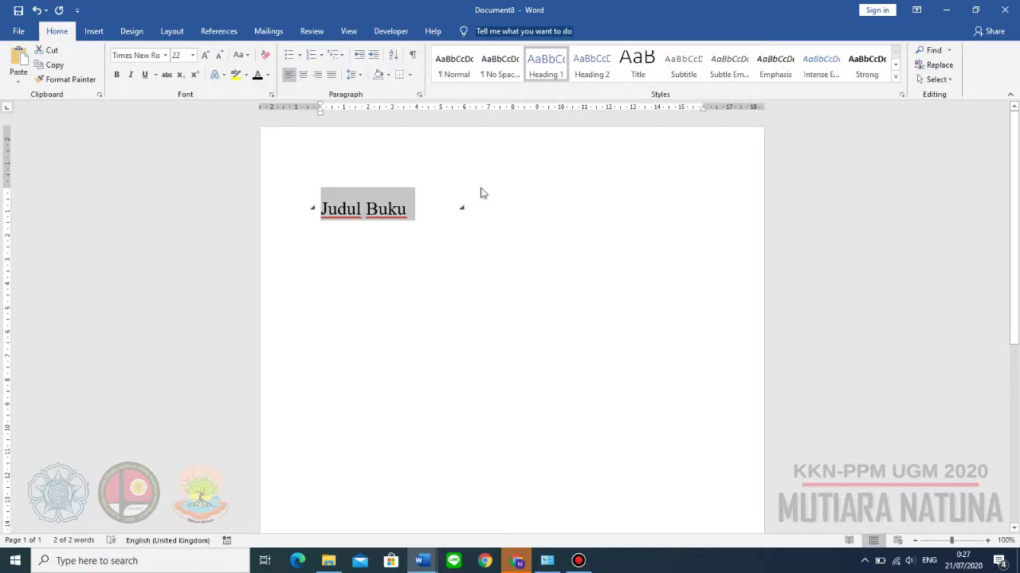
key("ctrl+e")
left_click(516, 223)
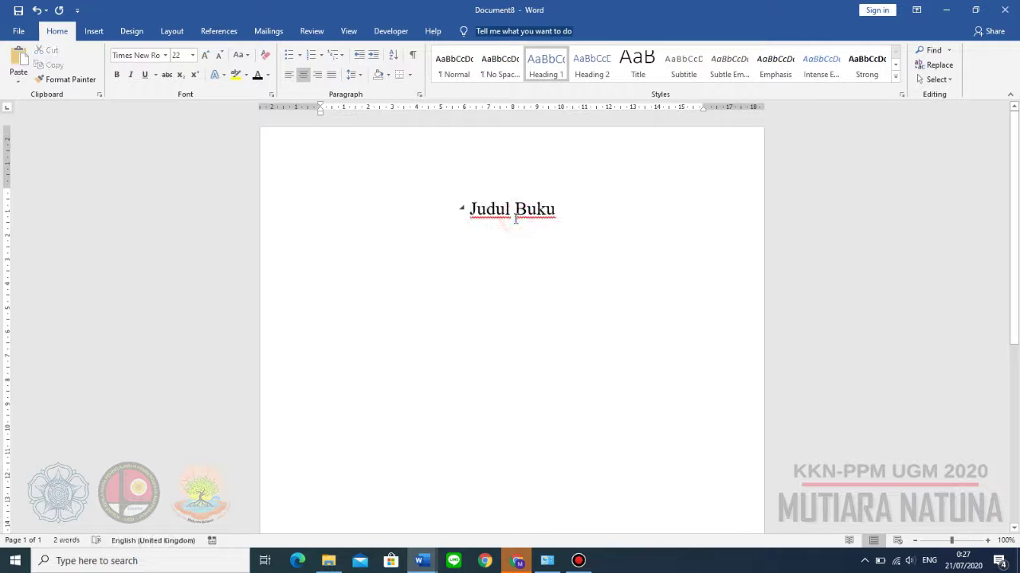
Step: Insert empty paragraphs below the Judul Buku title until the cursor reaches the start of the second page
left_click(568, 214)
scroll(466, 263, "down", 3)
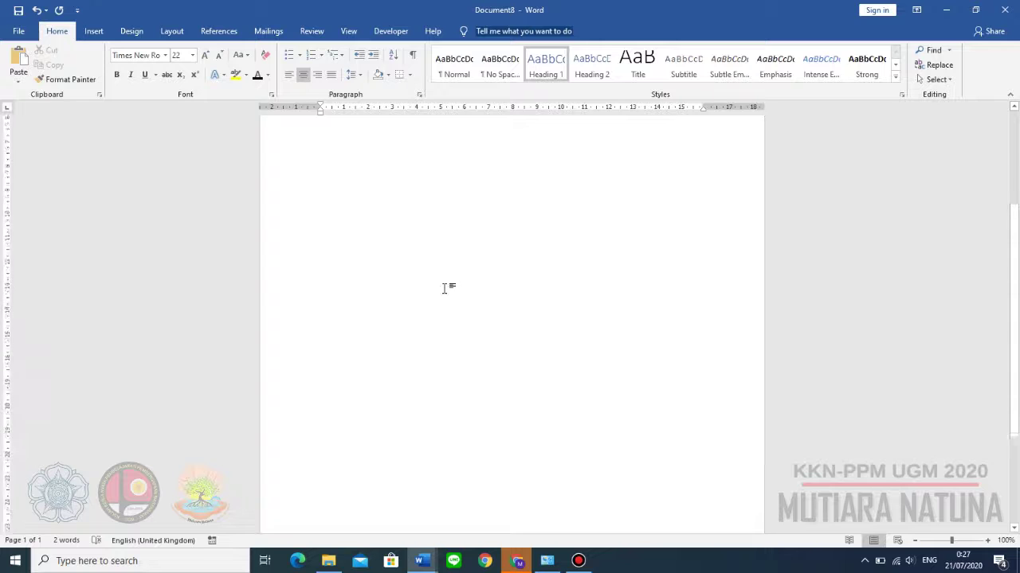
scroll(443, 295, "up", 2)
scroll(443, 293, "up", 2)
scroll(444, 292, "down", 3)
left_click(412, 383)
scroll(420, 375, "up", 2)
scroll(419, 374, "down", 1)
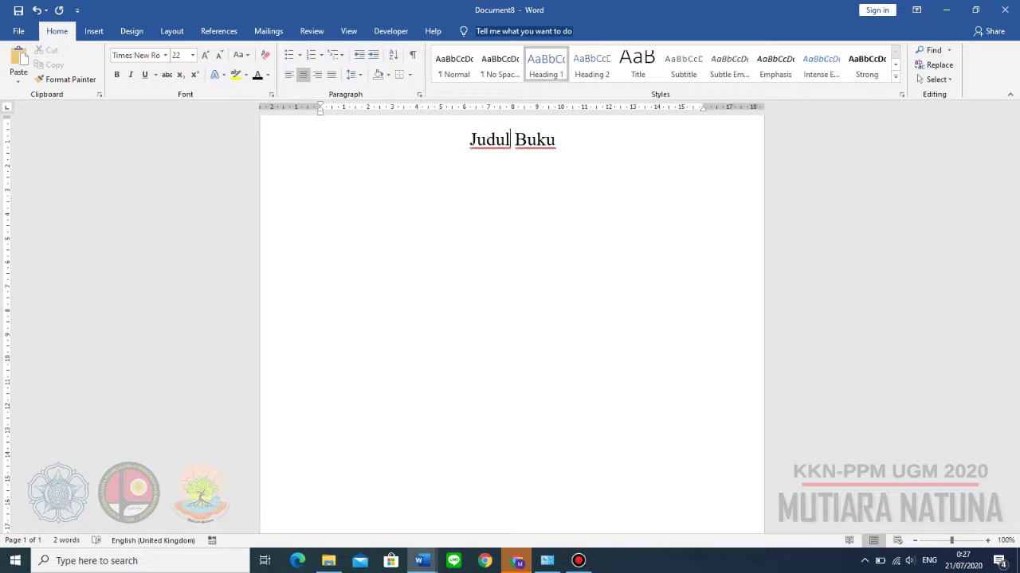
key("Return")
key("Return")
key("Return")
key("Return")
key("Return")
key("Return")
key("Return")
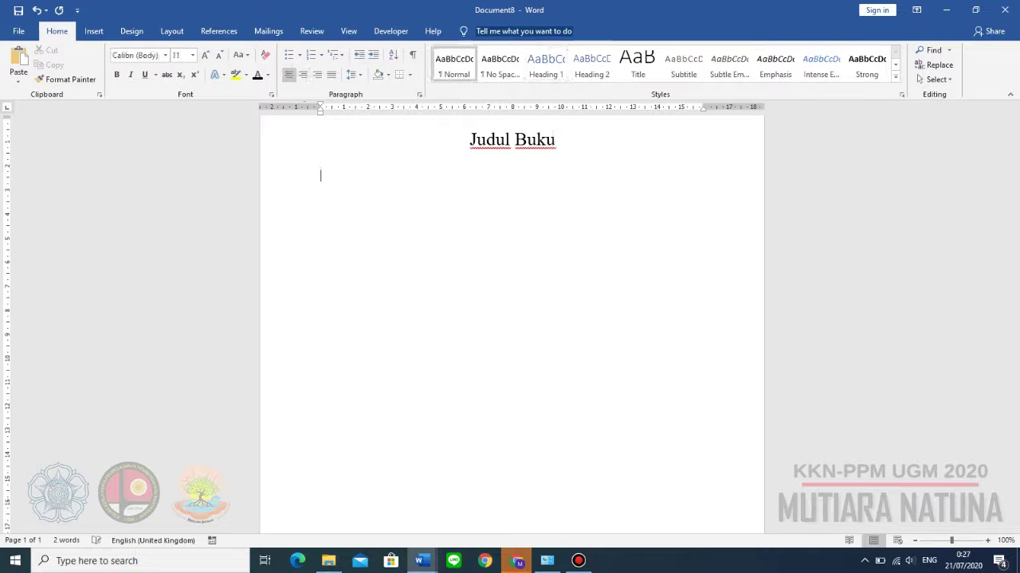
key("Return")
key("Return")
key("Return")
key("Return")
key("Return")
key("Return")
key("Return")
key("Return")
key("Return")
key("Return")
key("Return")
key("Return")
key("Return")
key("Return")
key("Return")
key("Return")
key("Return")
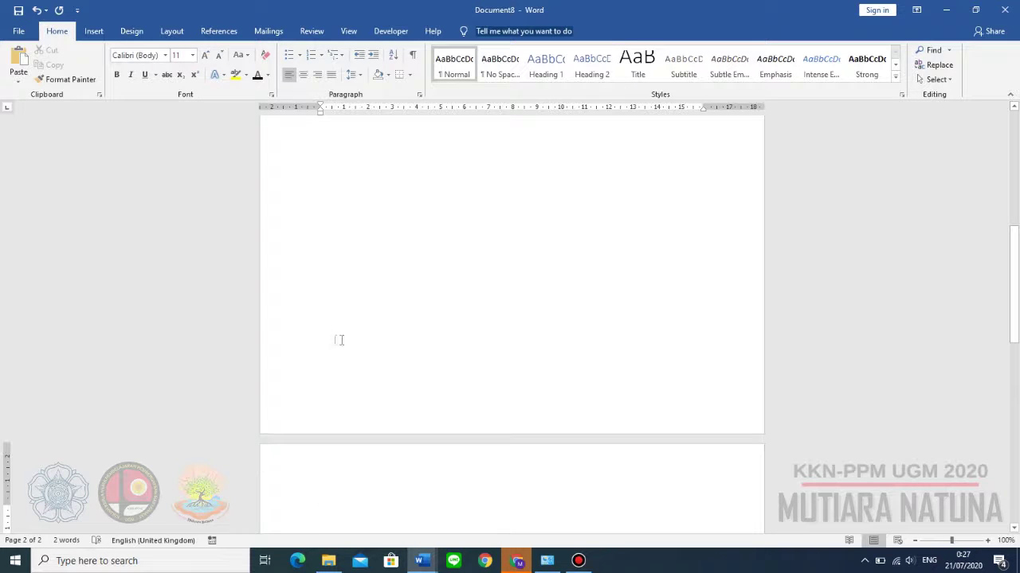
scroll(362, 367, "down", 5)
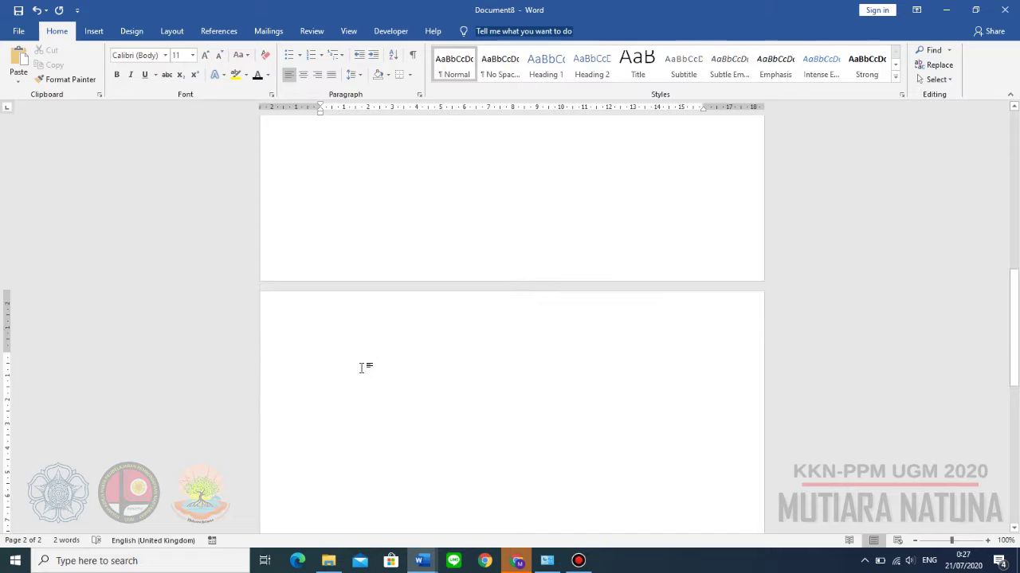
Step: Add the heading "Daftar Isi" at the start of the second page in the Heading 1 style
left_click(367, 293)
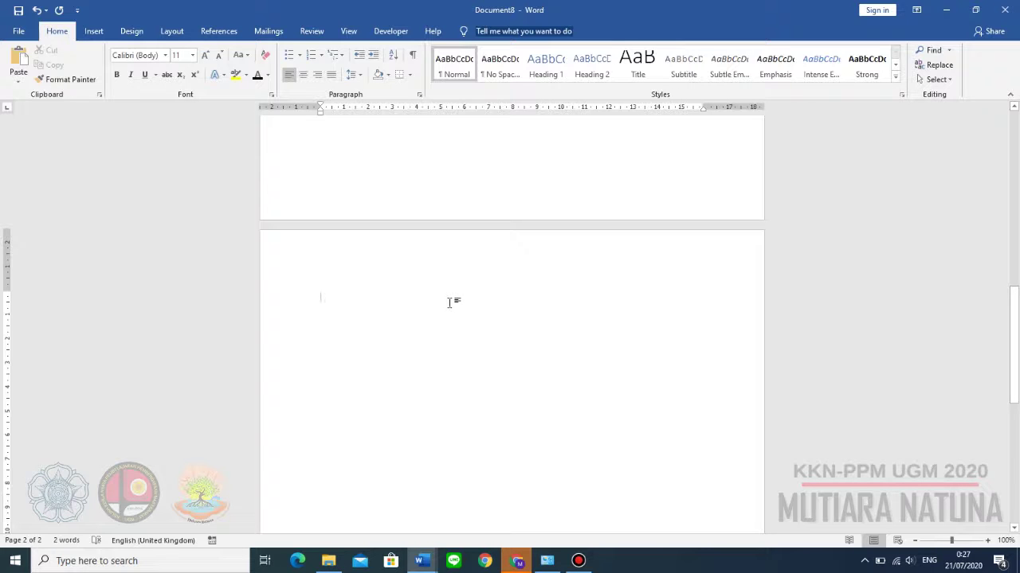
left_click(546, 64)
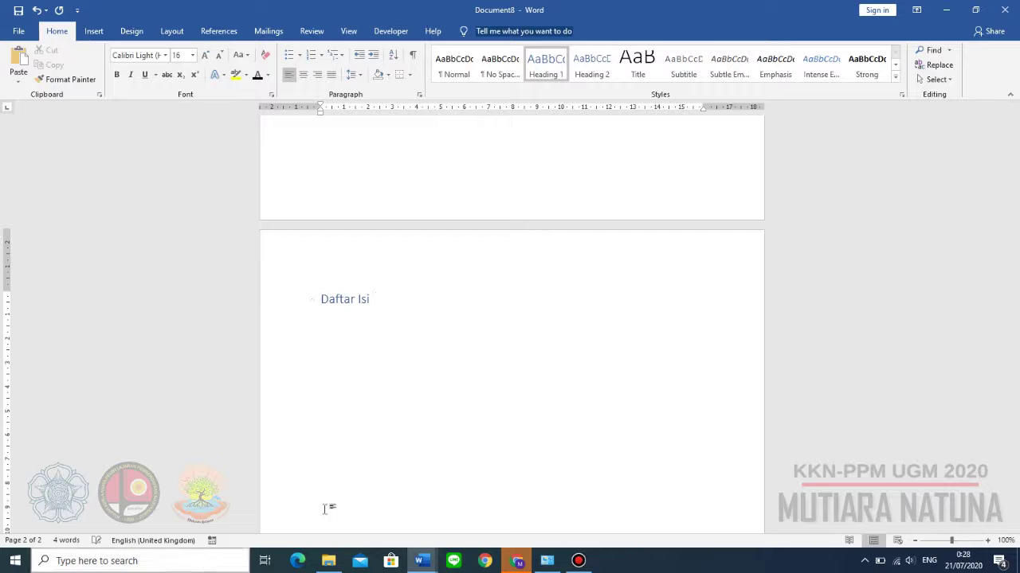
left_click(379, 370)
scroll(381, 367, "down", 1)
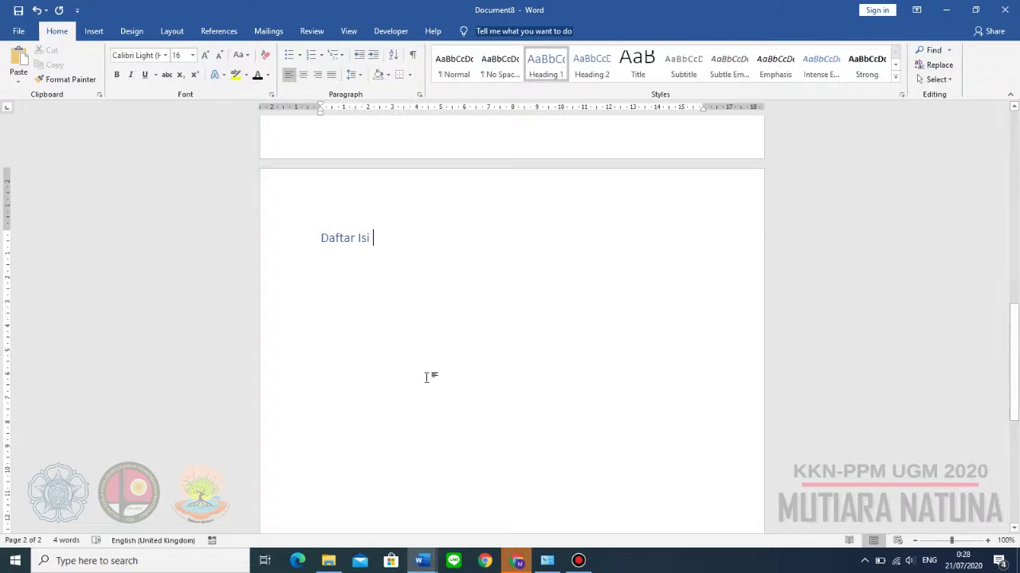
Step: Insert empty paragraphs below the Daftar Isi heading until the cursor reaches the start of the third page
key("Return")
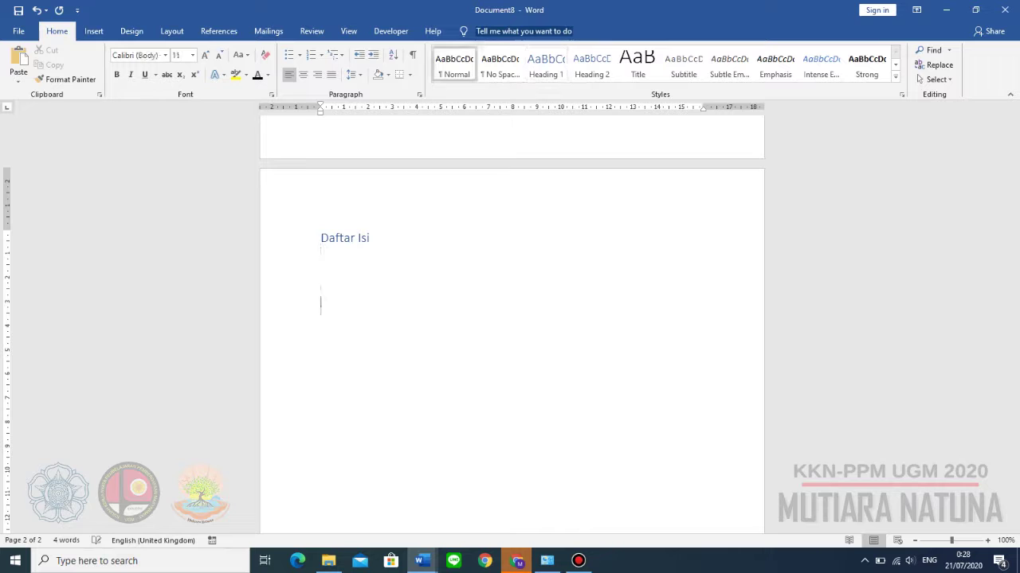
scroll(320, 450, "down", 6)
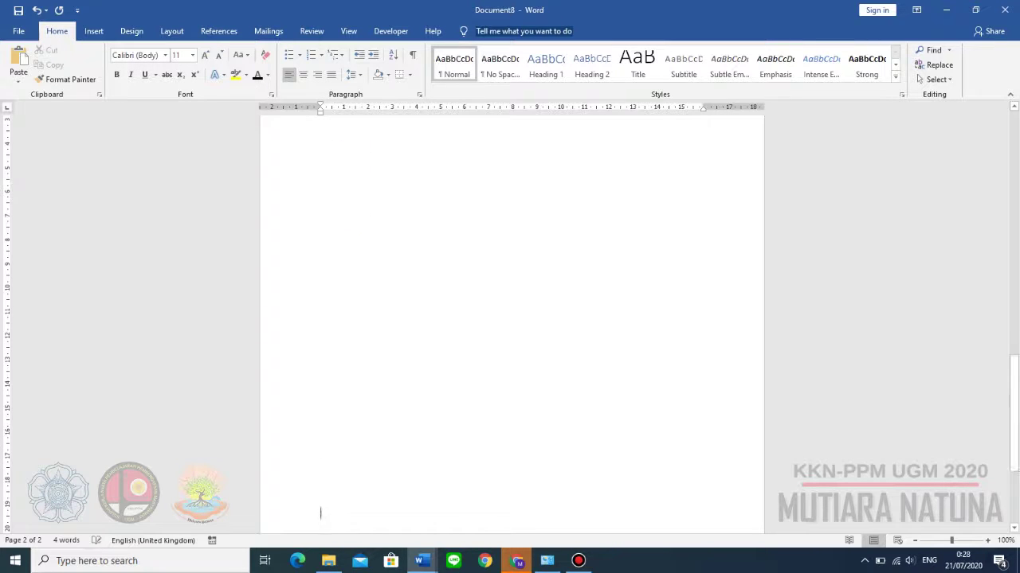
key("Return")
key("Return")
key("Return")
key("Return")
key("Return")
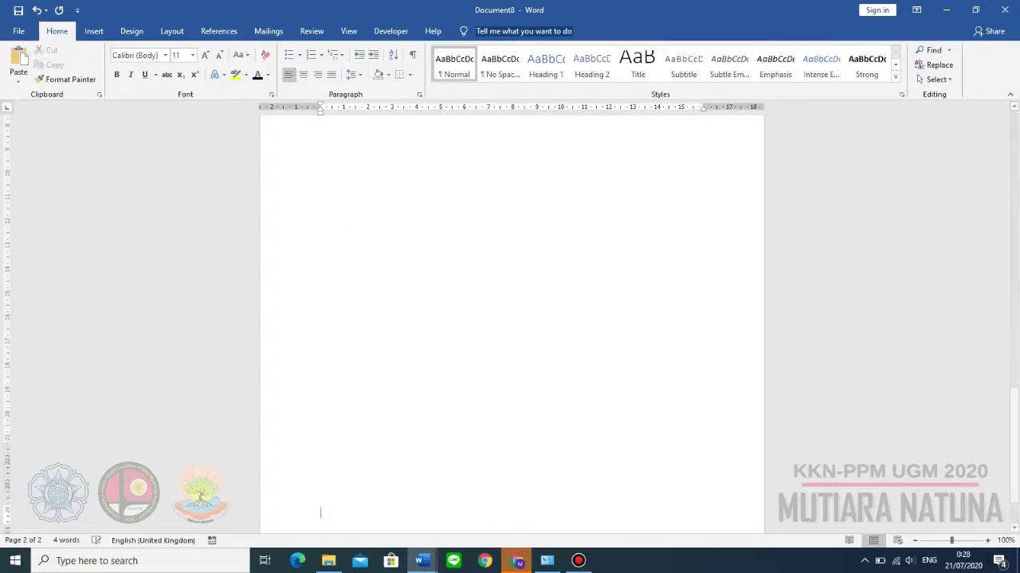
key("Return")
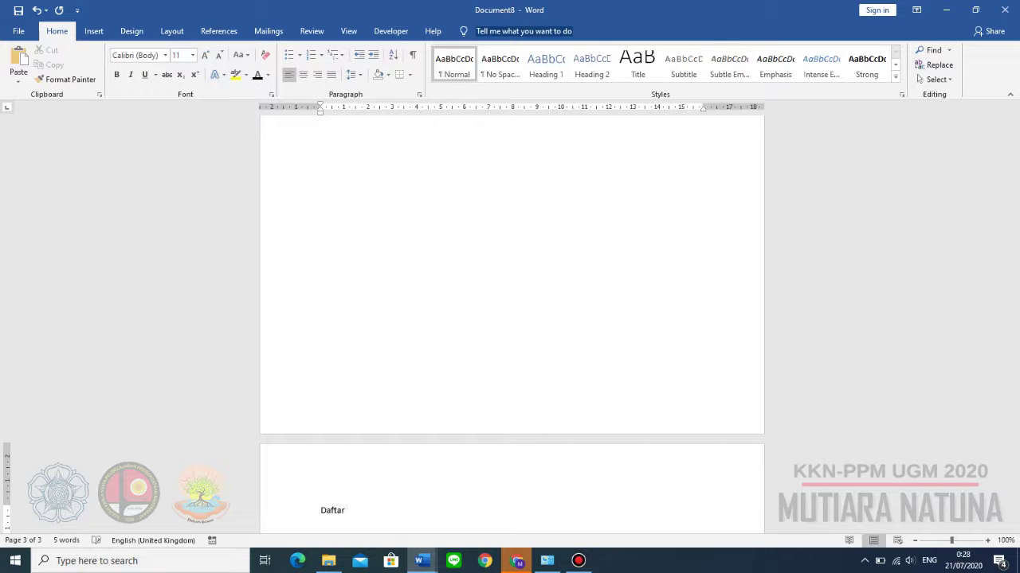
Step: Enter "Daftar Gambar" at the start of the third page and apply the Heading 1 style to it
type("Daftar Gambar")
scroll(444, 454, "down", 3)
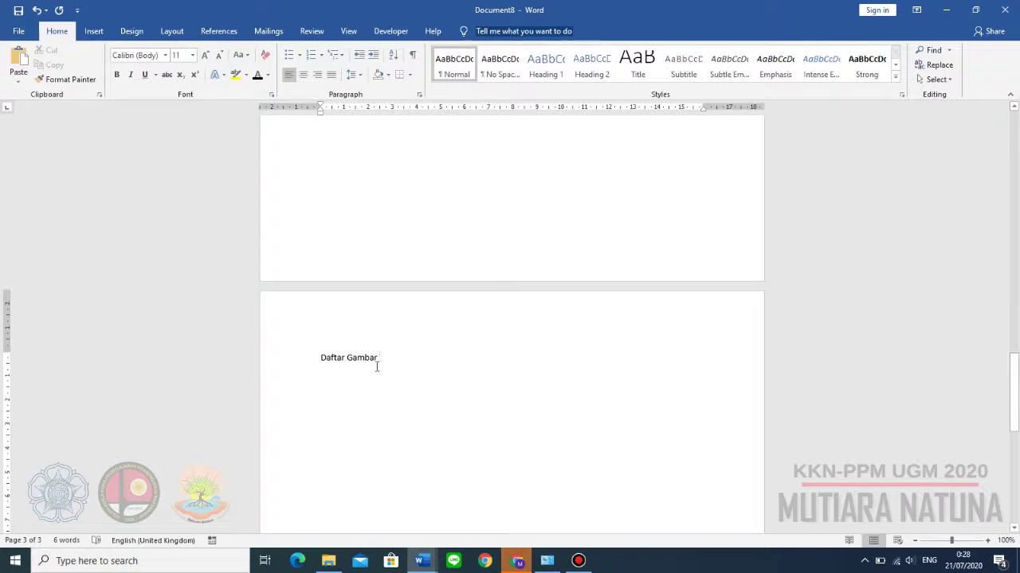
left_click_drag(385, 363, 323, 374)
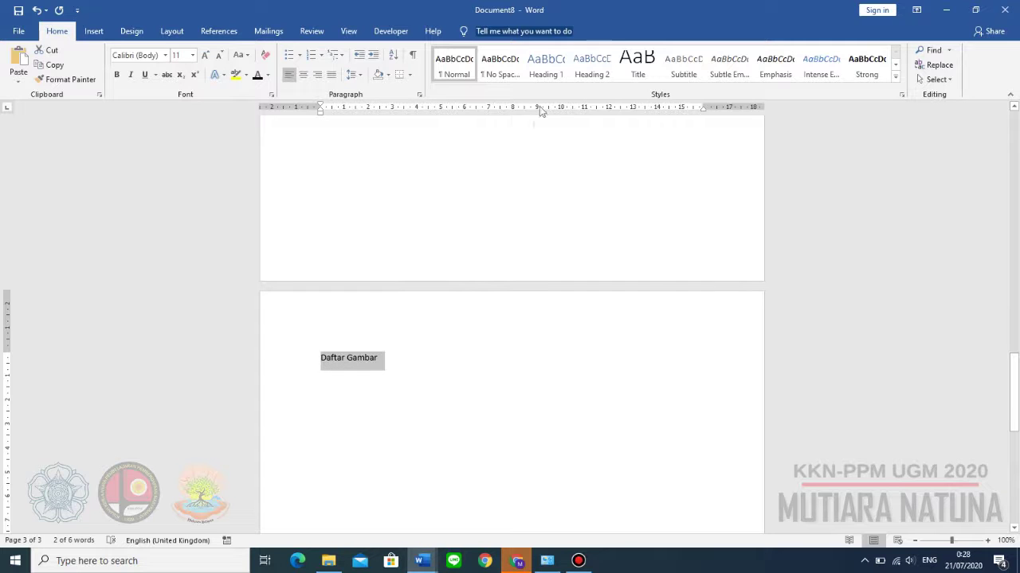
left_click(546, 63)
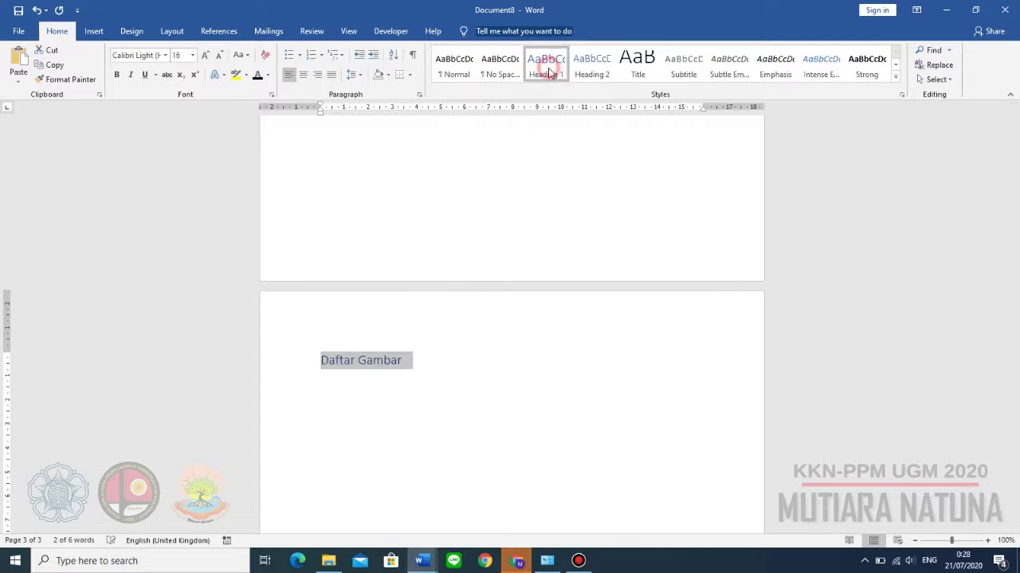
left_click(390, 364)
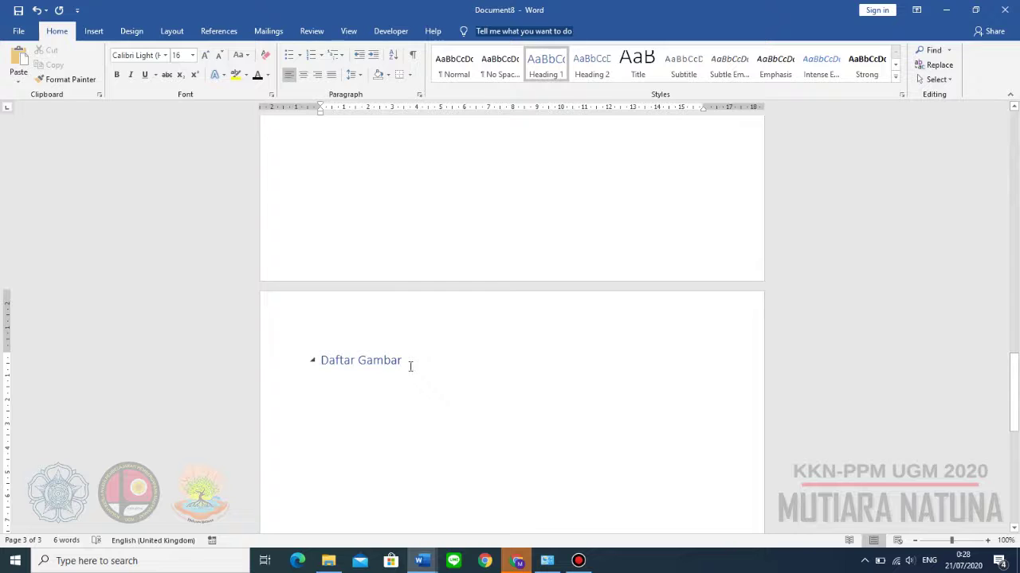
left_click_drag(408, 364, 320, 365)
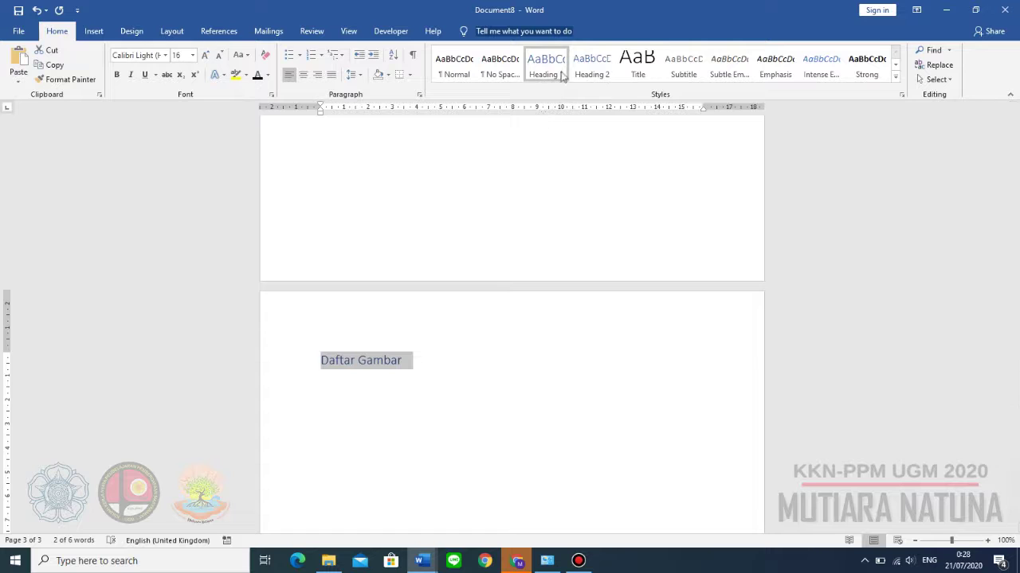
Step: Insert empty paragraphs after the Daftar Gambar heading until the cursor reaches the start of the fourth page
left_click(441, 362)
key("Return")
key("Return")
key("Return")
key("Return")
key("Return")
key("Return")
key("Return")
key("Return")
key("Return")
key("Return")
key("Return")
key("Return")
key("Return")
key("Return")
key("Return")
key("Return")
key("Return")
key("Return")
key("Return")
key("Return")
key("Return")
key("Return")
key("Return")
key("Return")
key("Return")
key("Return")
key("Return")
key("Return")
key("Return")
key("Return")
key("Return")
key("Return")
key("Return")
key("Return")
key("Return")
key("Return")
key("Return")
key("Return")
key("Return")
key("Return")
key("Return")
key("Return")
key("Return")
key("Return")
key("Return")
Step: Enter "Daftar Tabel" at the start of the fourth page, followed by a new line
type("Daftar")
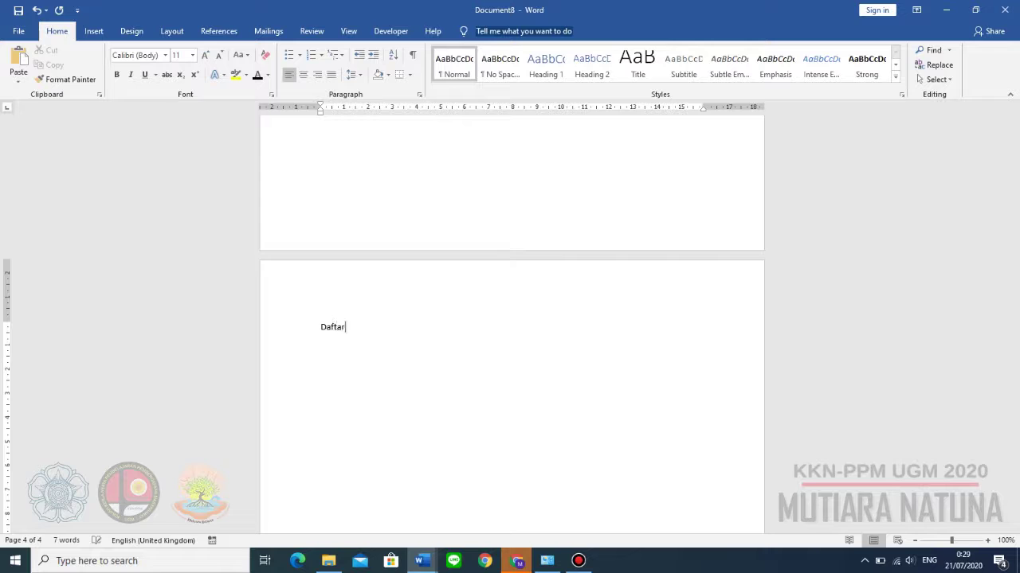
type(" Tabel")
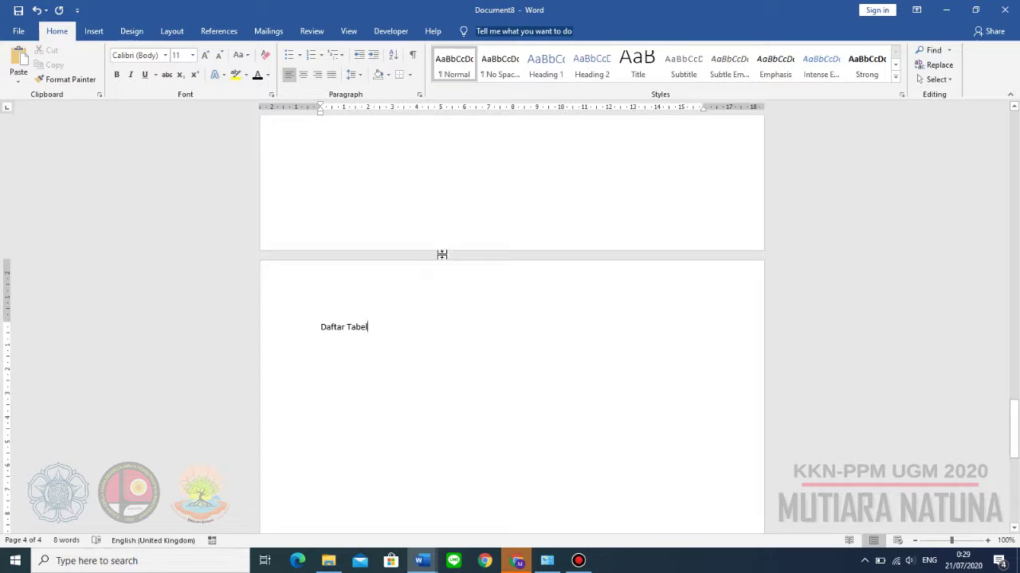
key("Return")
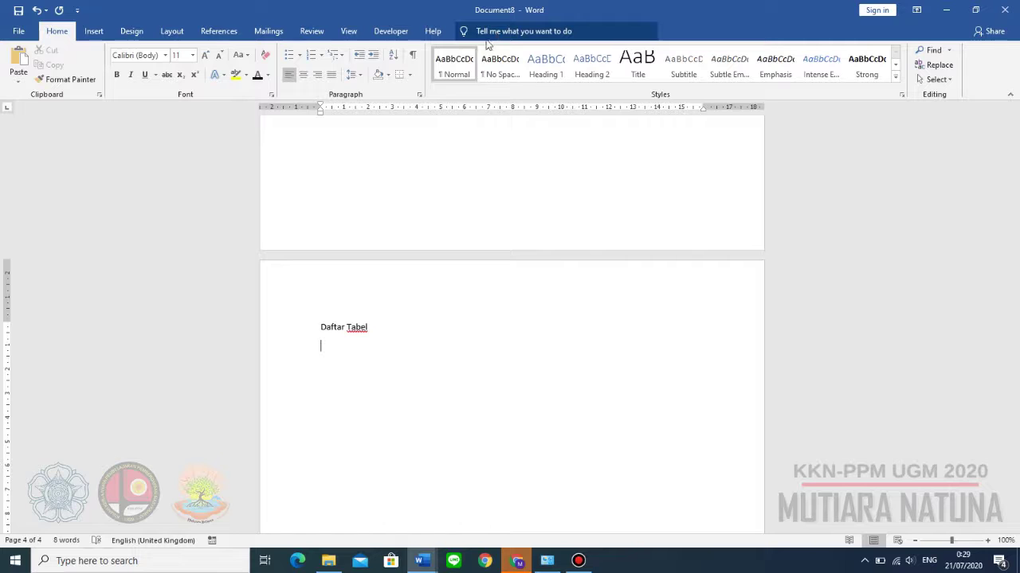
left_click(531, 70)
type("asdsad")
double_click(391, 352)
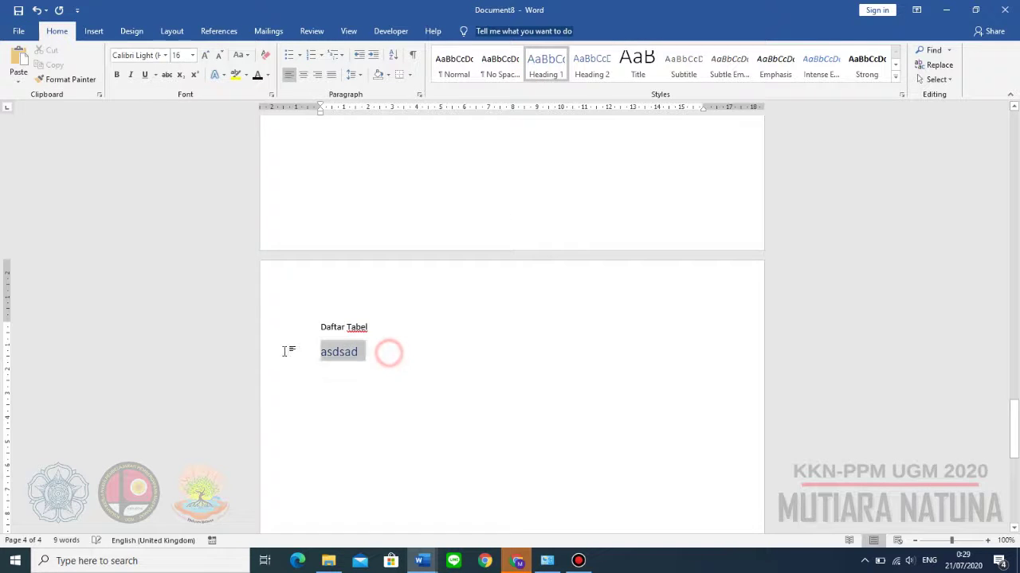
key("BackSpace")
Step: Apply the Heading 1 style to the "Daftar Tabel" line on the fourth page
left_click_drag(383, 326, 327, 335)
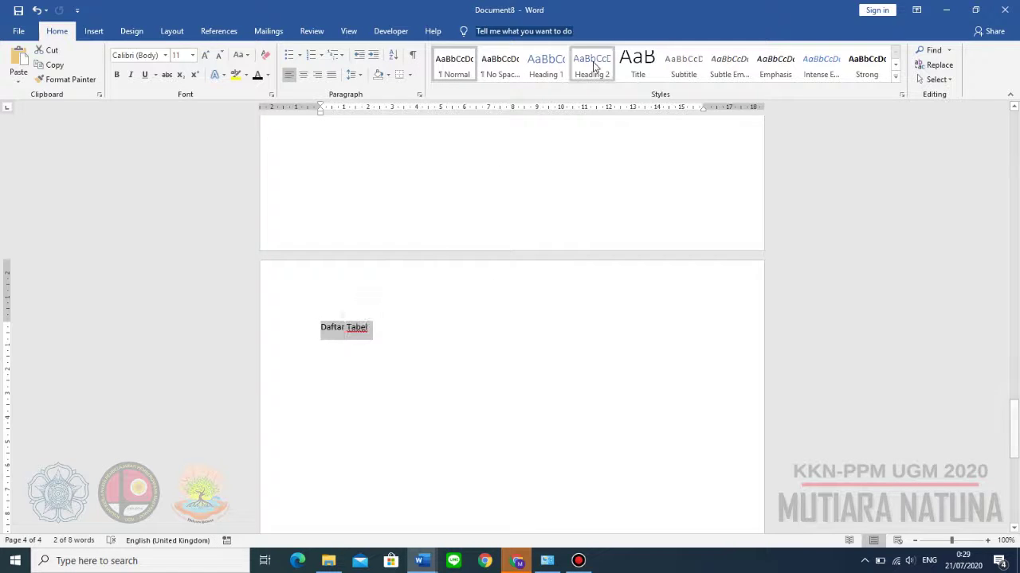
left_click(545, 63)
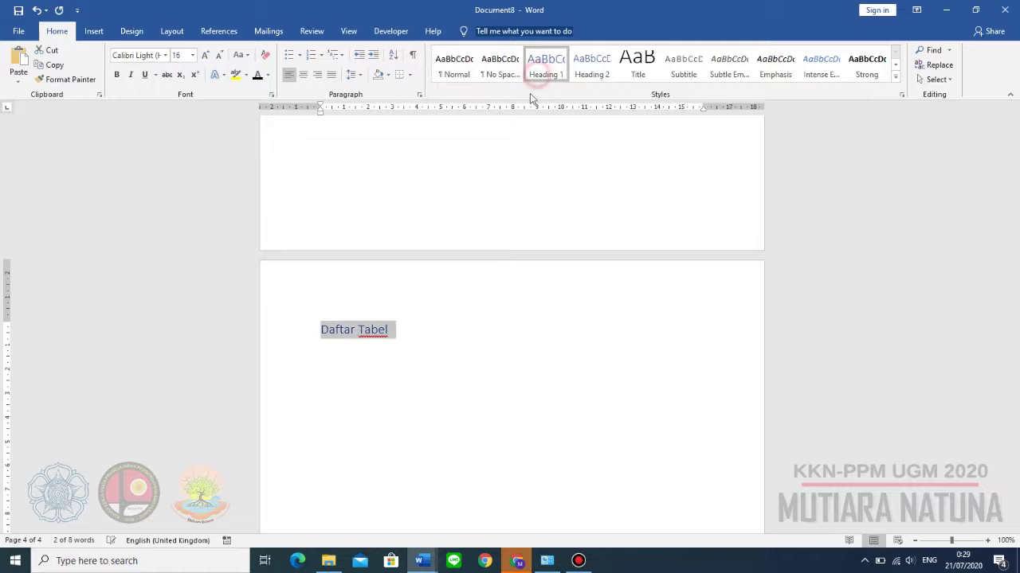
left_click(423, 335)
key("Return")
Step: Insert an Automatic Table 1 table of contents in the empty paragraph below the Daftar Isi heading
scroll(423, 339, "up", 3)
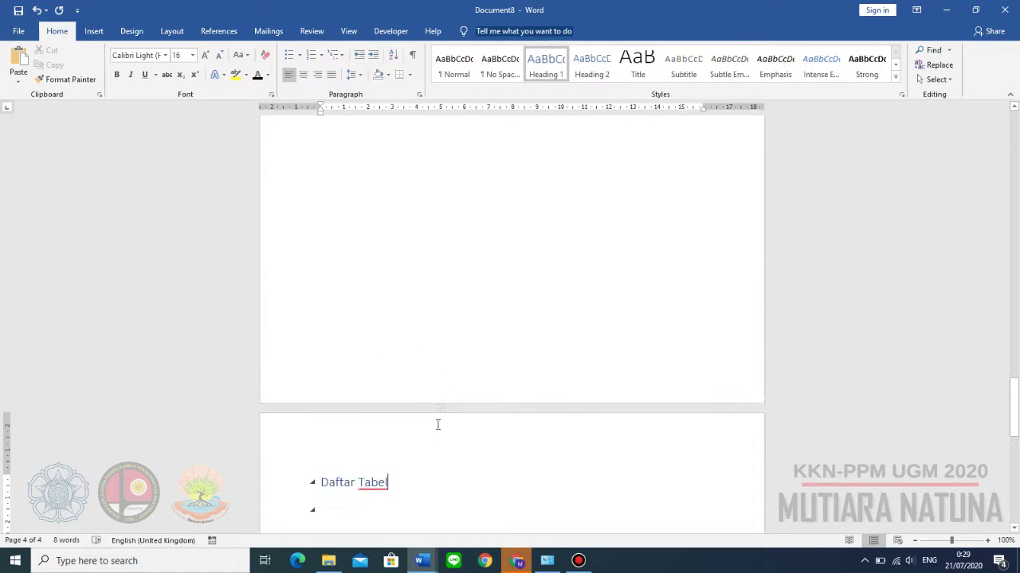
scroll(407, 491, "up", 3)
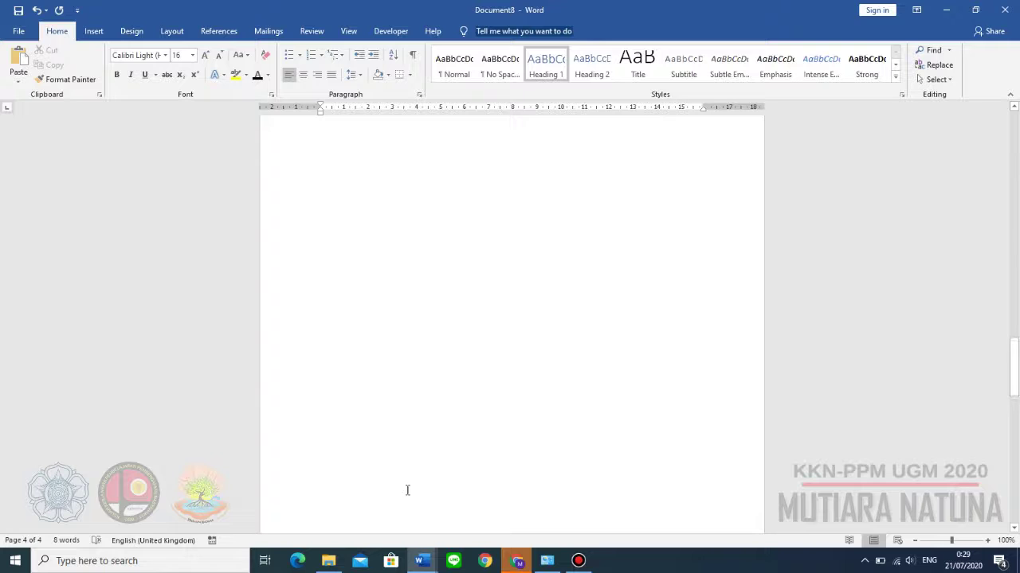
scroll(410, 487, "up", 5)
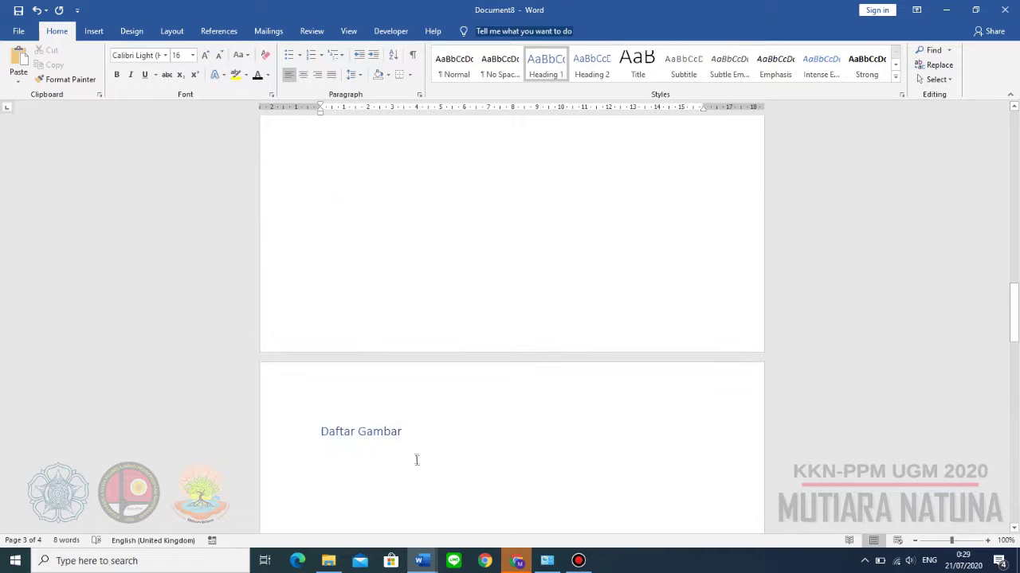
scroll(413, 452, "up", 8)
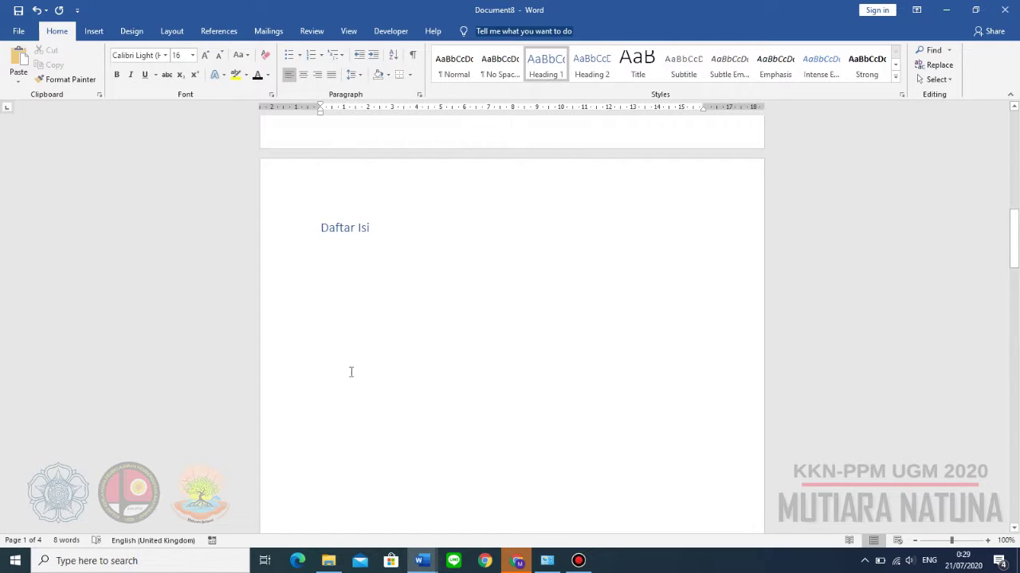
left_click(386, 322)
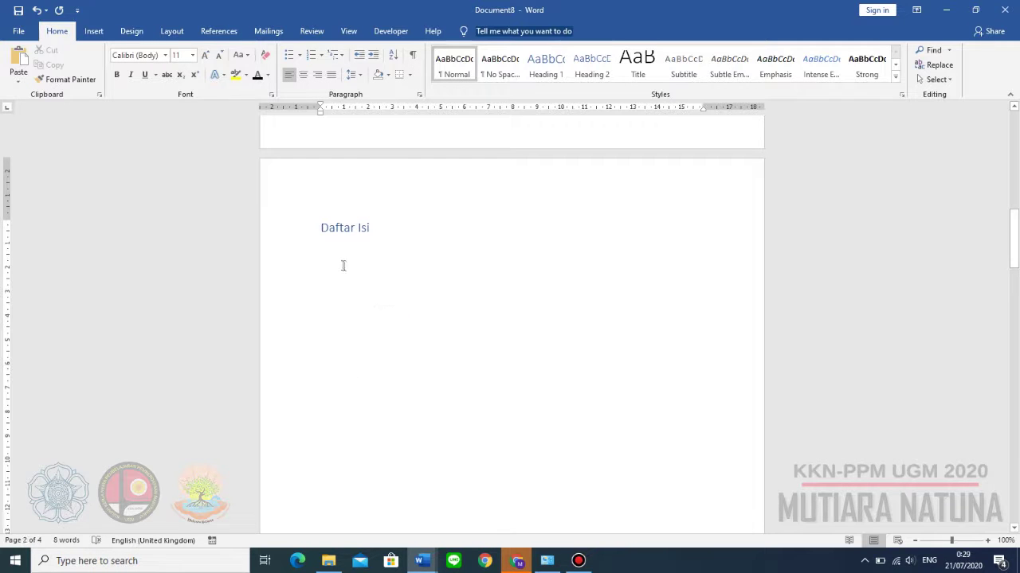
left_click(228, 37)
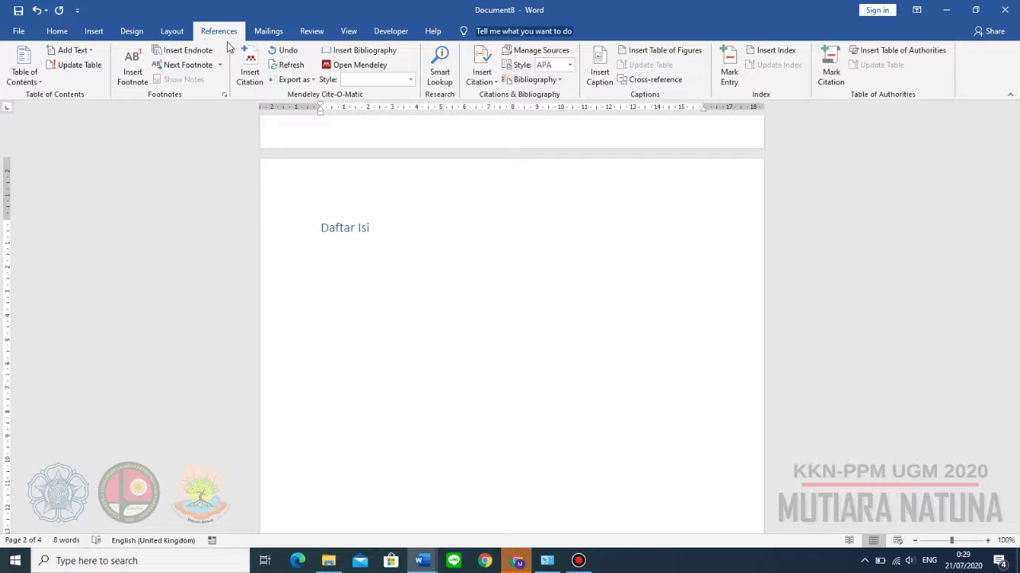
left_click(29, 77)
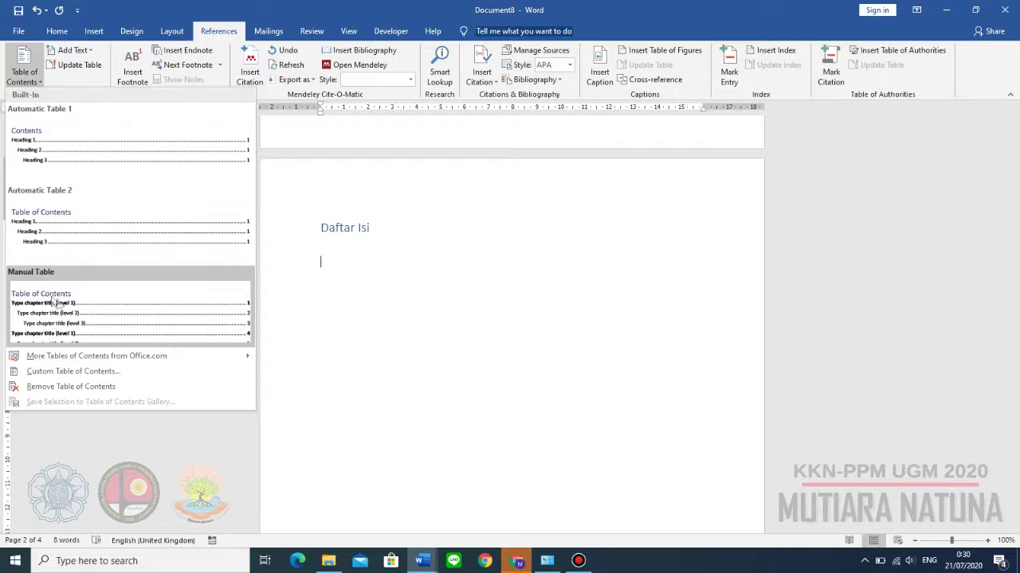
left_click(82, 156)
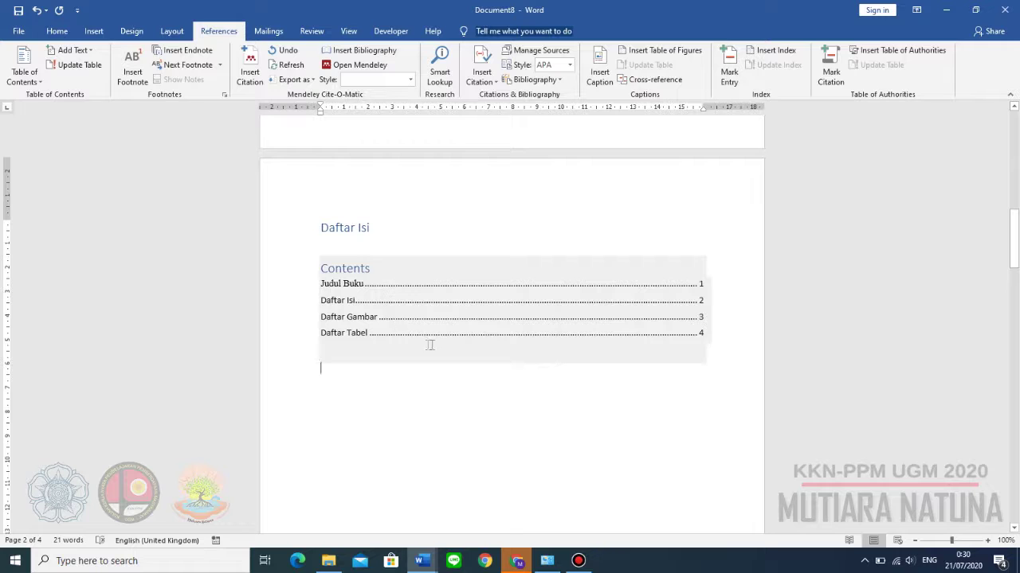
Step: Delete the "Contents" title from the table of contents and remove the empty paragraph between the Daftar Isi heading and the table
scroll(440, 330, "down", 2)
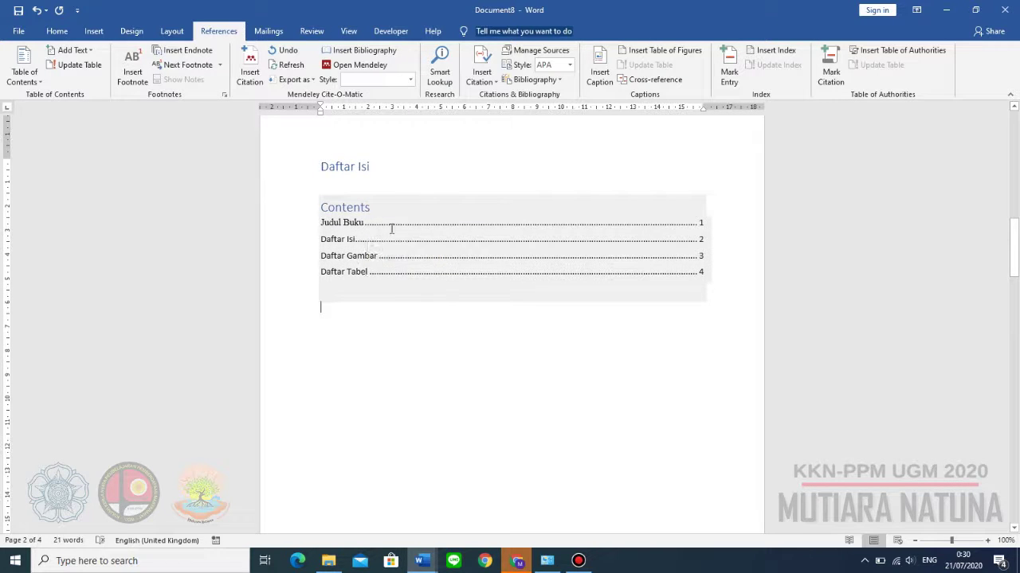
left_click_drag(372, 210, 315, 220)
key("BackSpace")
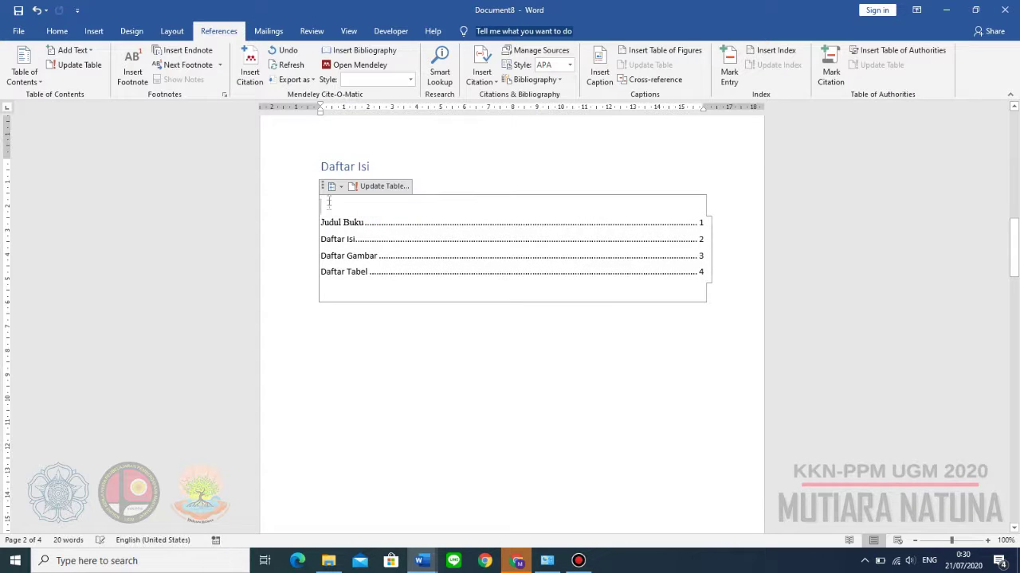
left_click(327, 171)
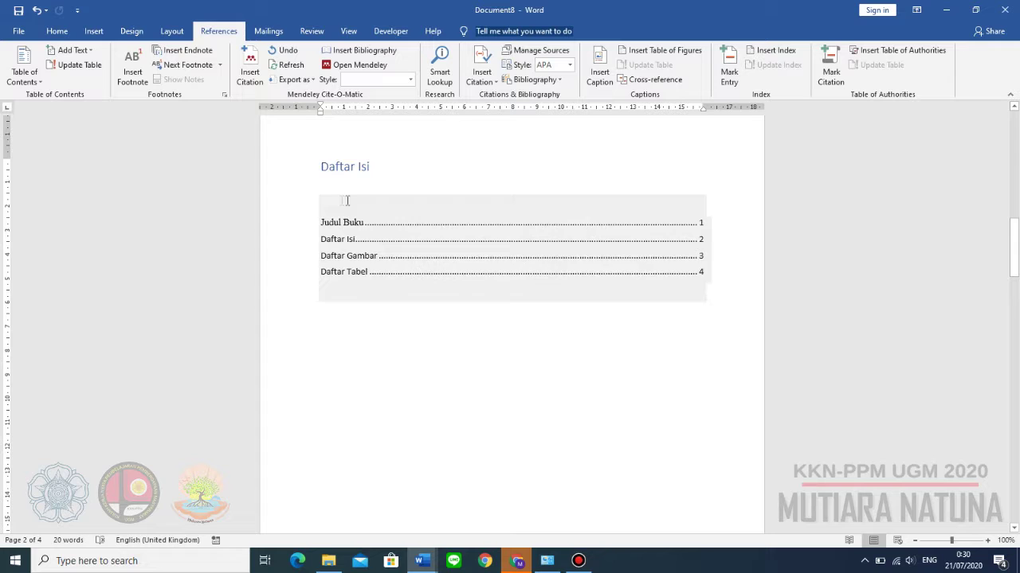
left_click(322, 188)
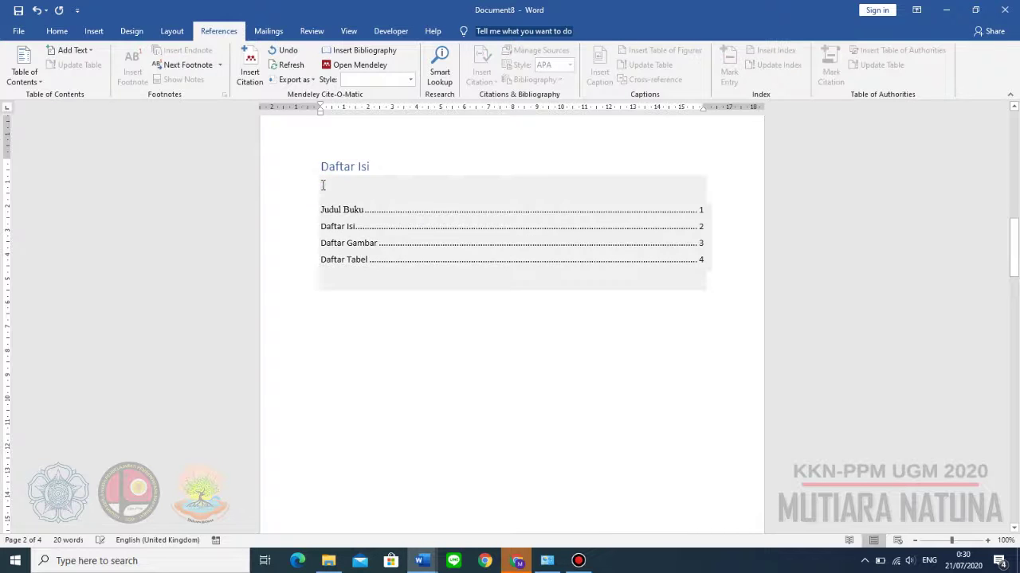
left_click(377, 306)
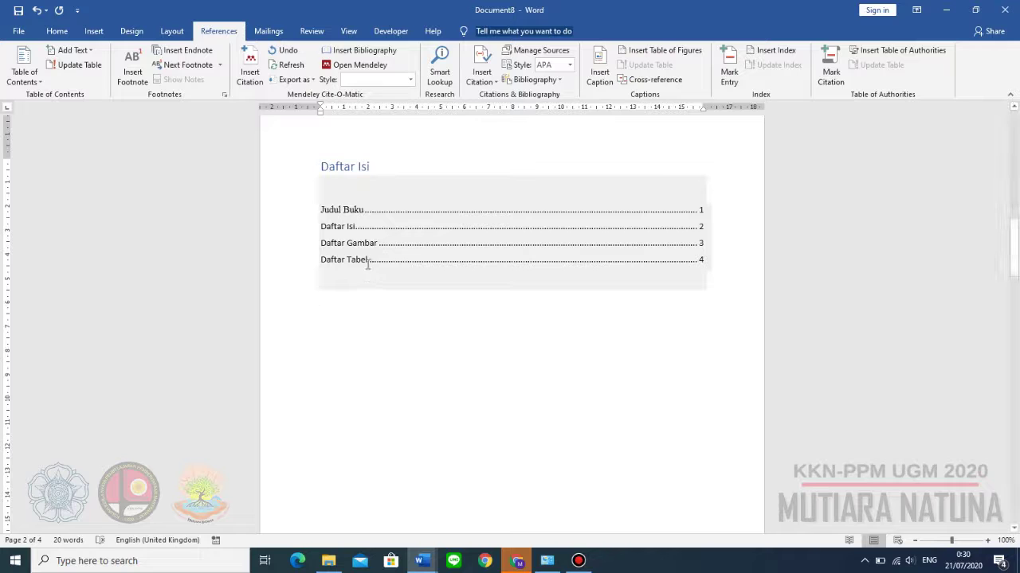
Step: Follow the Daftar Tabel entry in the table of contents to its page and return to the table of contents
scroll(418, 277, "down", 6)
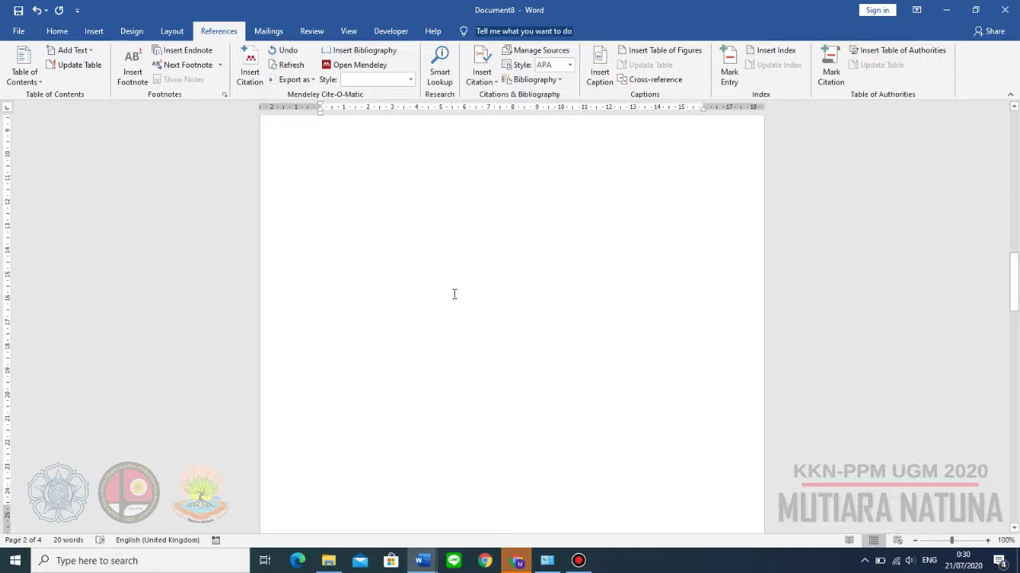
scroll(440, 327, "up", 6)
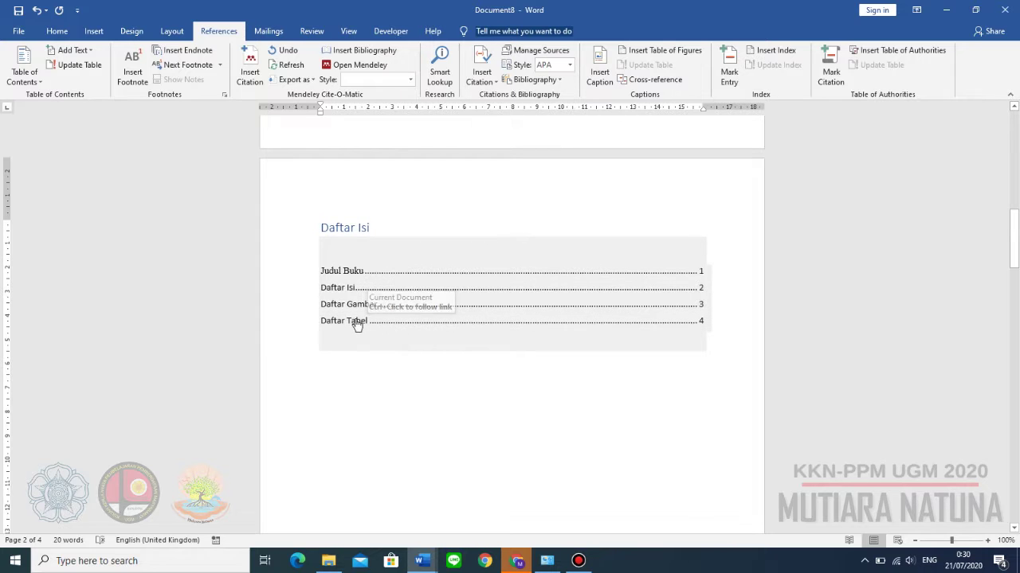
left_click(351, 326, "ctrl")
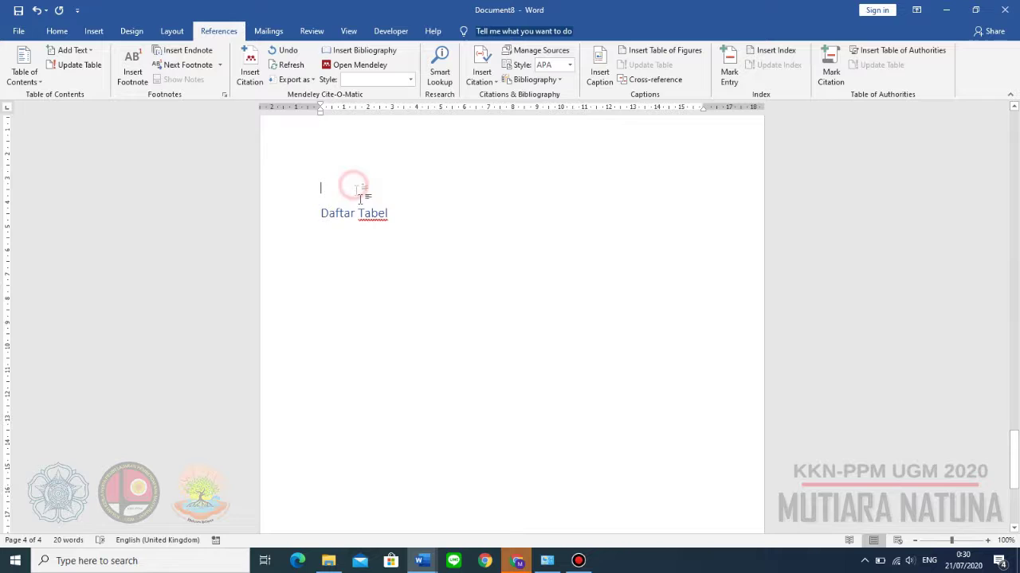
key("Return")
key("Return")
key("Return")
key("ctrl+Return")
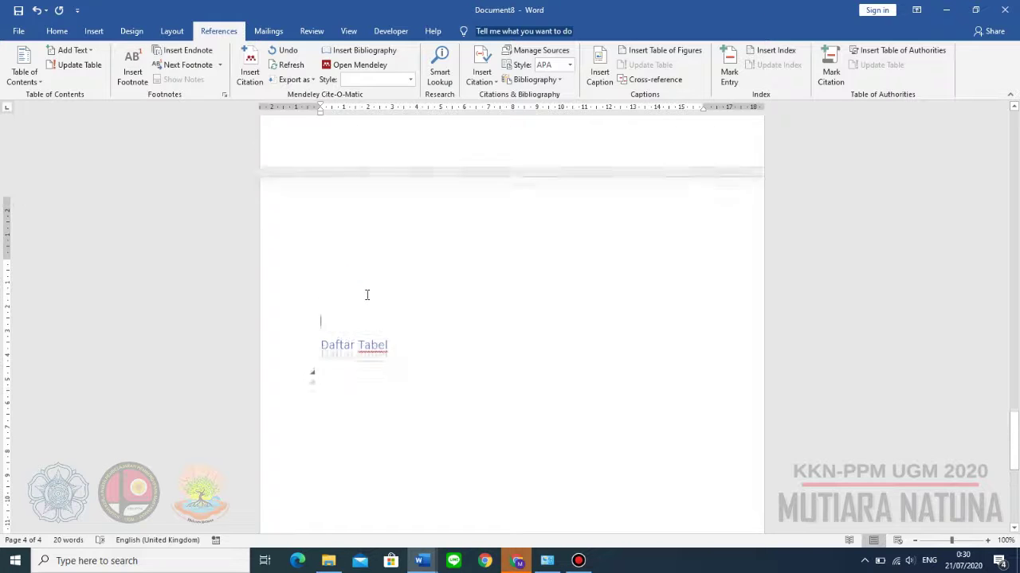
scroll(348, 347, "up", 10)
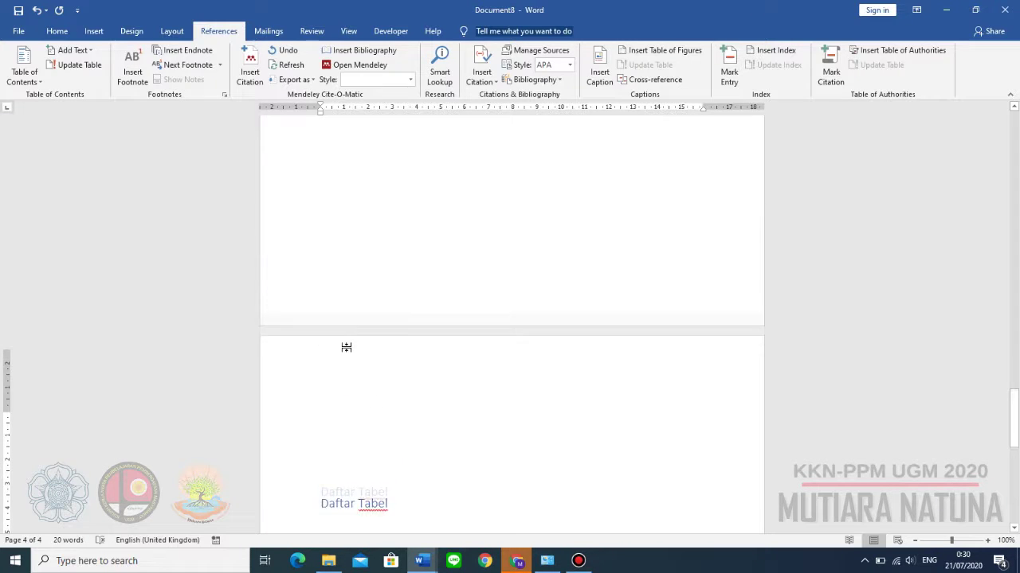
scroll(350, 339, "up", 10)
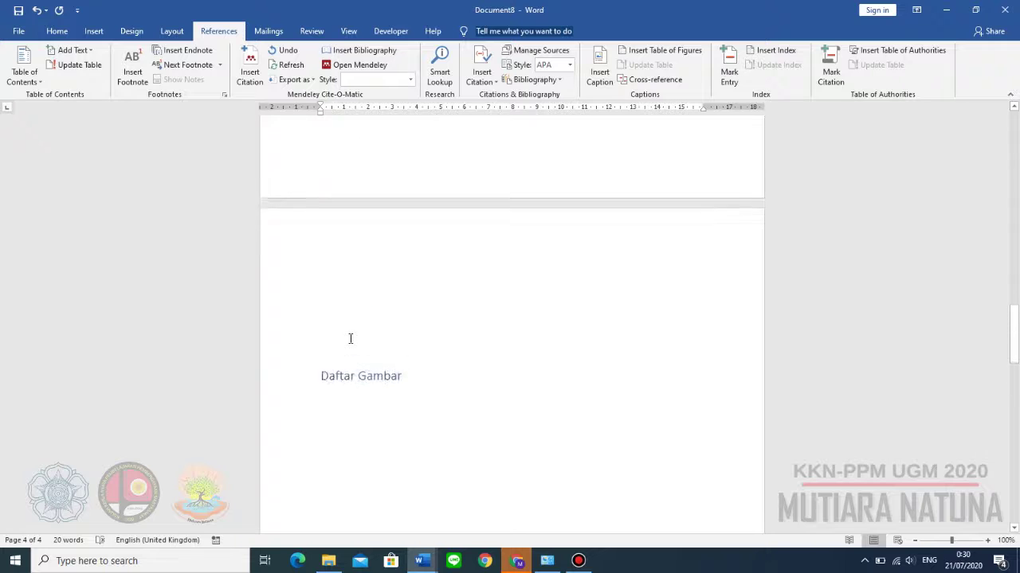
scroll(381, 243, "up", 5)
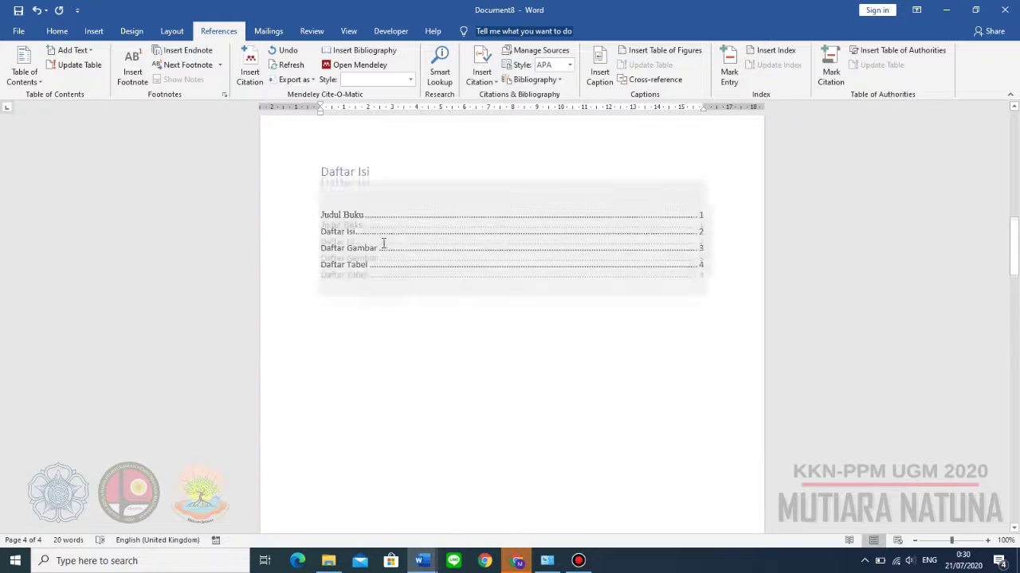
Step: Delete the empty paragraphs above the Daftar Gambar heading so that it starts at the beginning of the third page
scroll(414, 319, "down", 5)
scroll(414, 321, "down", 5)
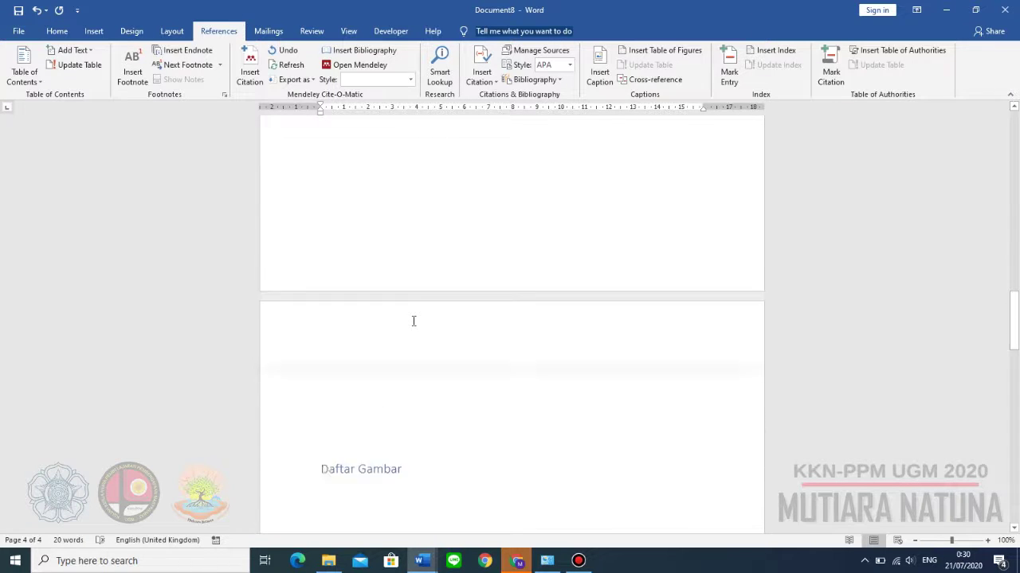
left_click(384, 342)
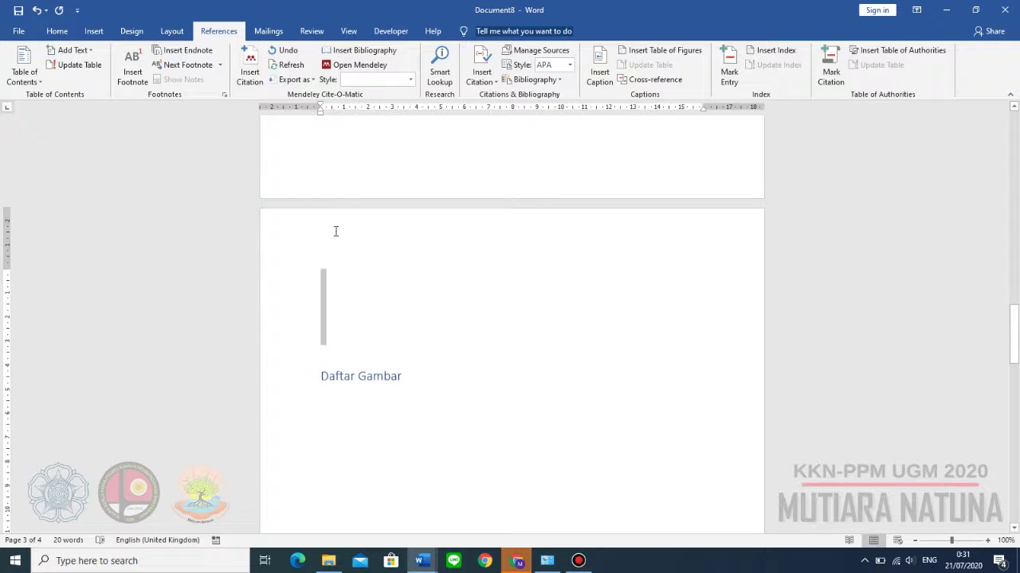
key("Delete")
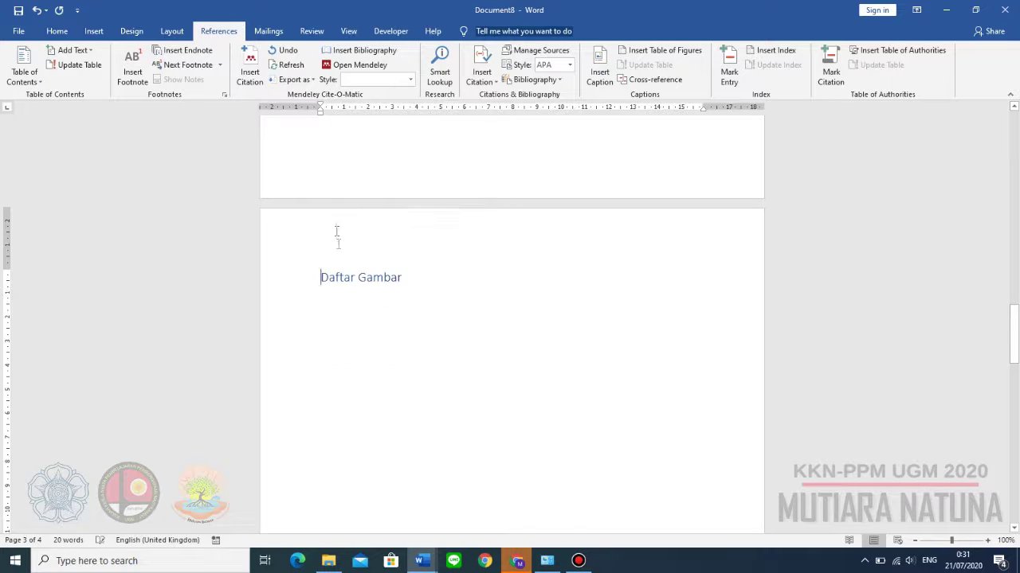
scroll(365, 299, "down", 2)
scroll(366, 297, "up", 7)
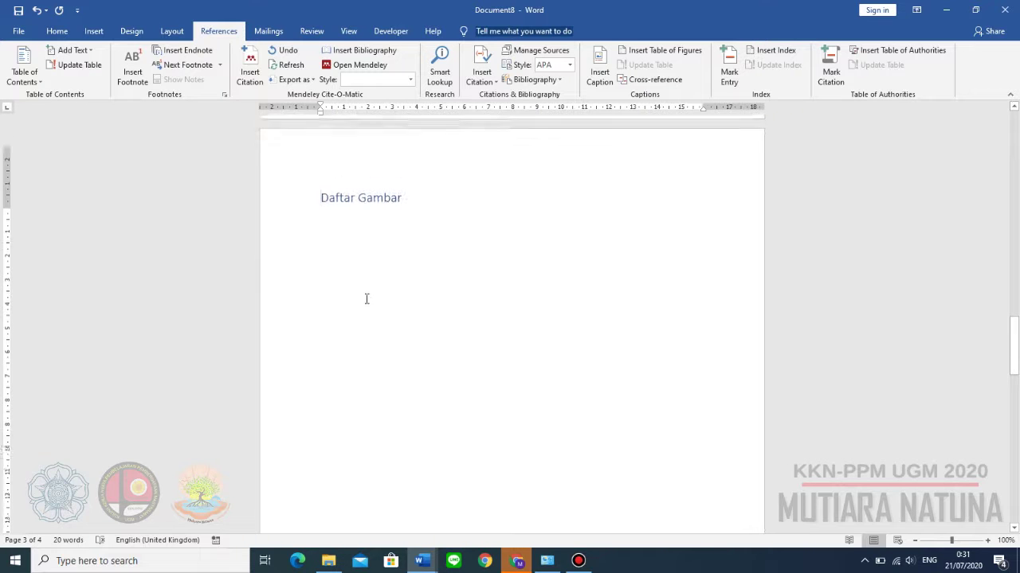
scroll(367, 296, "up", 10)
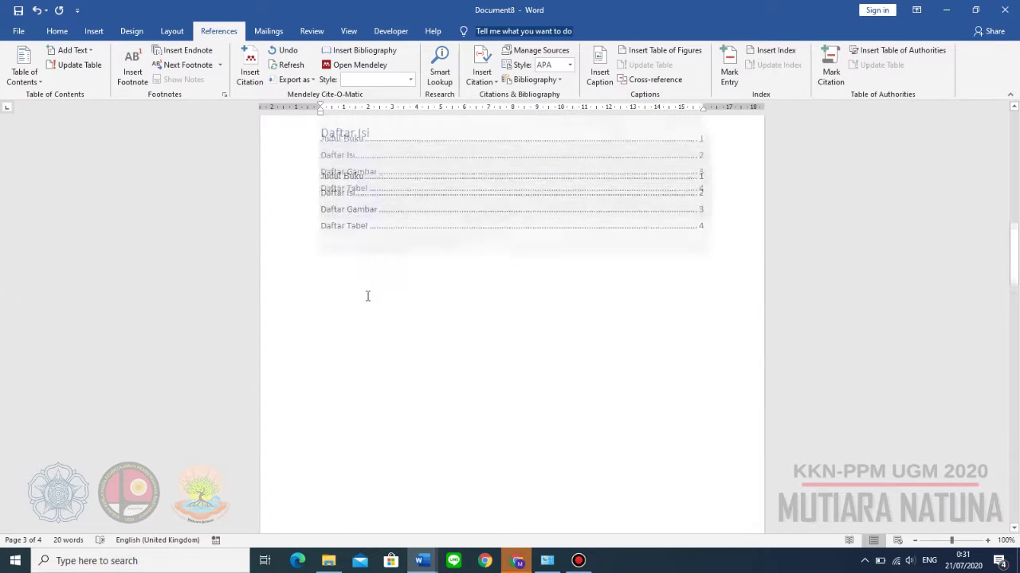
left_click(391, 258)
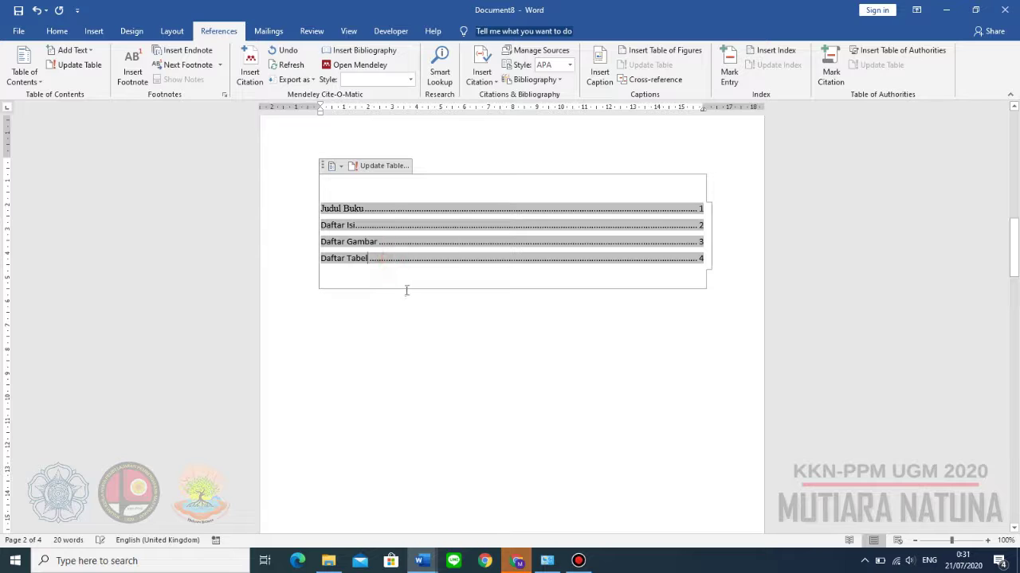
left_click(408, 290)
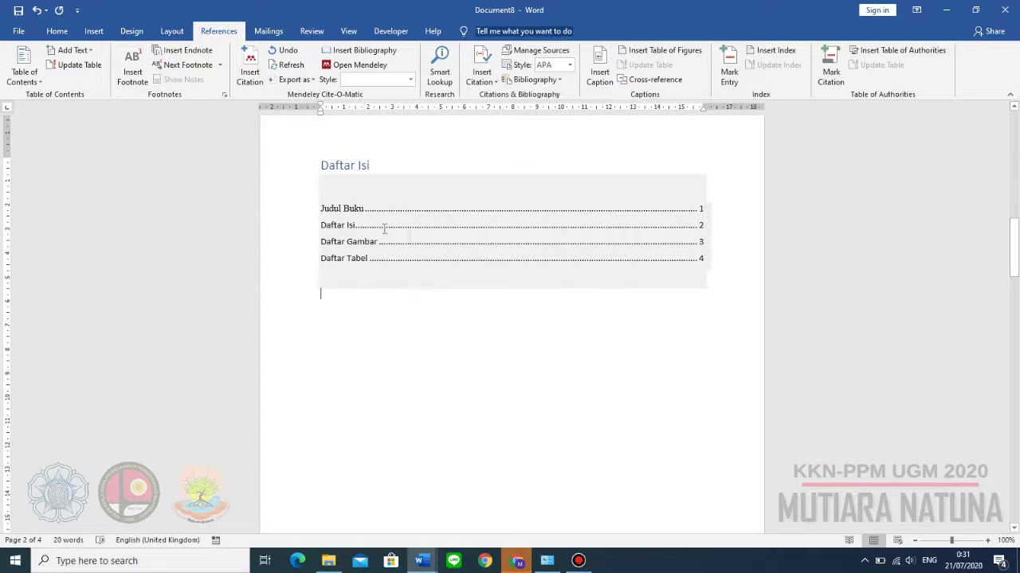
Step: Insert empty paragraphs below the Daftar Tabel heading until the fifth page begins, and enter "Bab 1" at its start
scroll(401, 301, "down", 5)
scroll(402, 305, "down", 10)
scroll(407, 315, "down", 10)
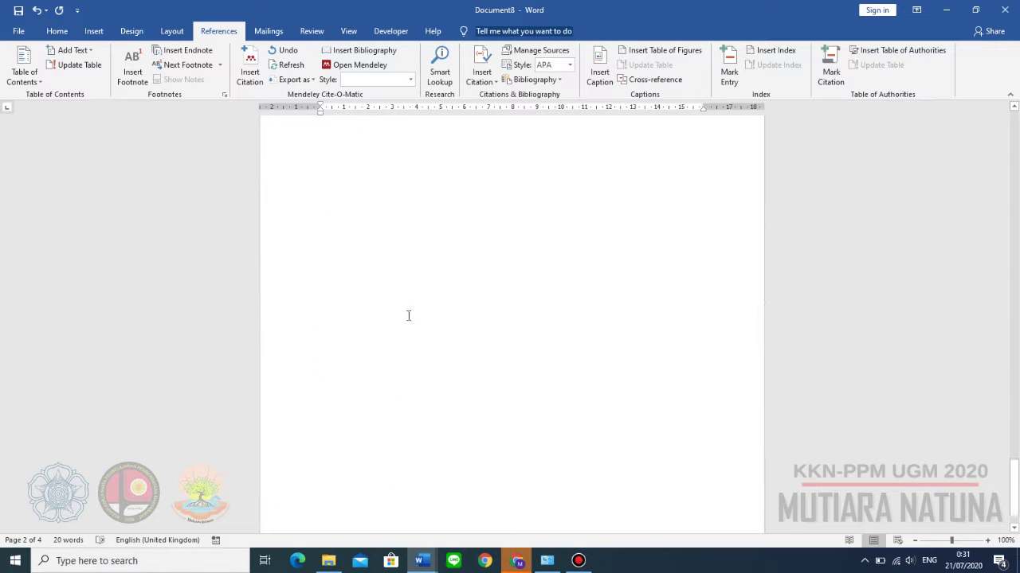
scroll(408, 315, "up", 2)
left_click(470, 215)
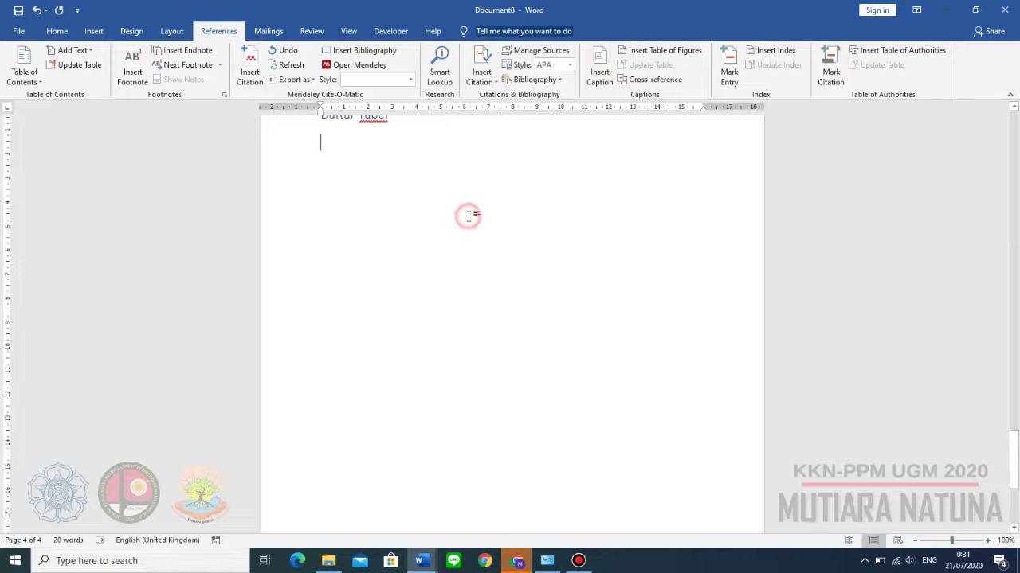
scroll(511, 319, "down", 10)
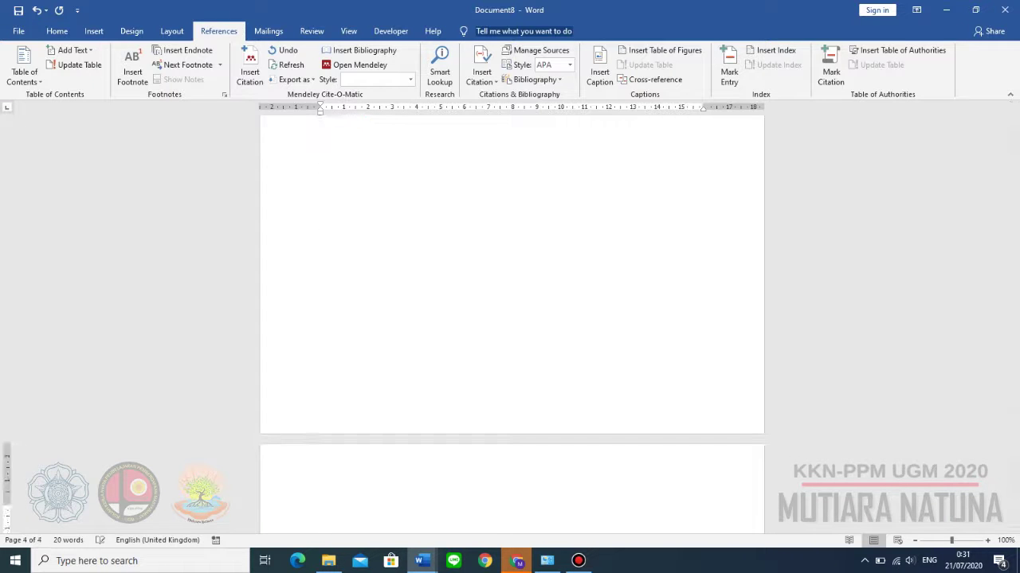
scroll(407, 371, "down", 3)
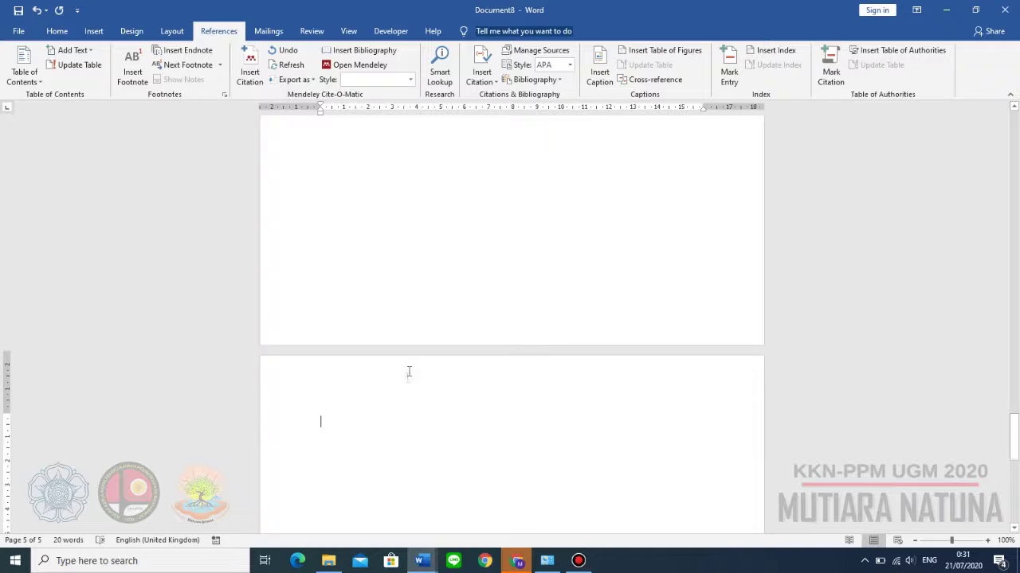
left_click(375, 388)
type("Bab 1")
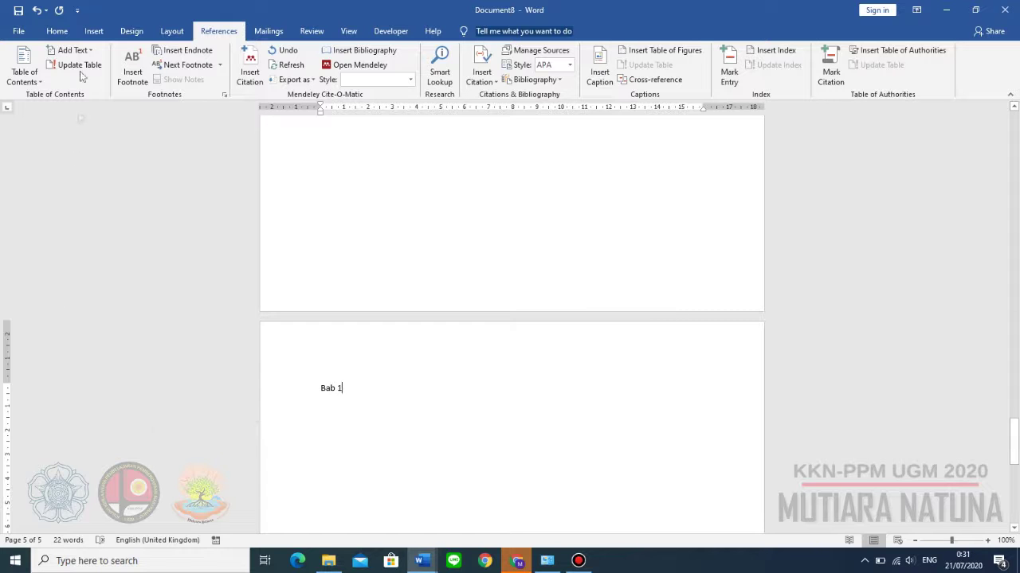
Step: Apply the Heading 1 style to "Bab 1" on the fifth page and set its font to Times New Roman
left_click(57, 34)
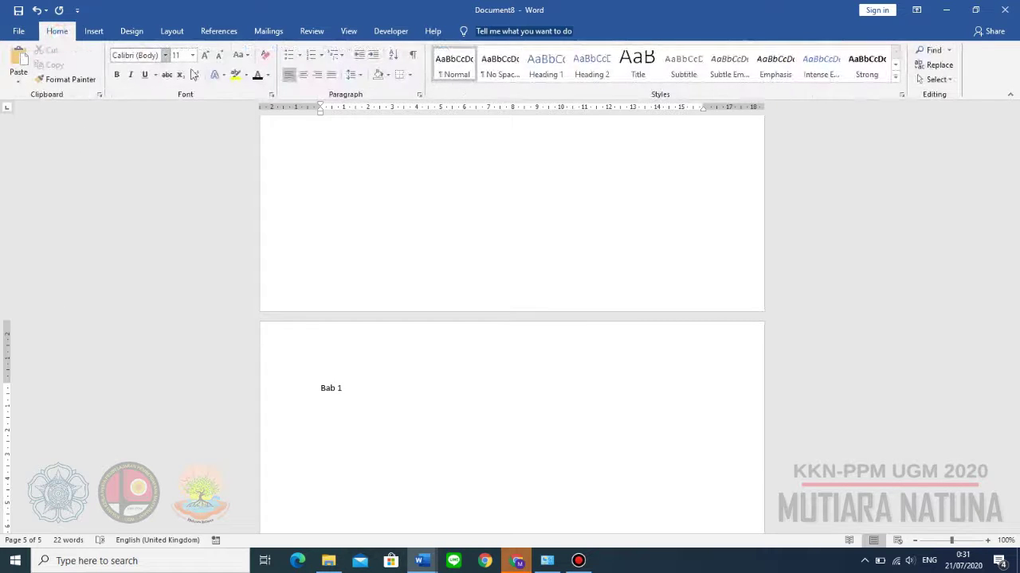
scroll(374, 394, "down", 2)
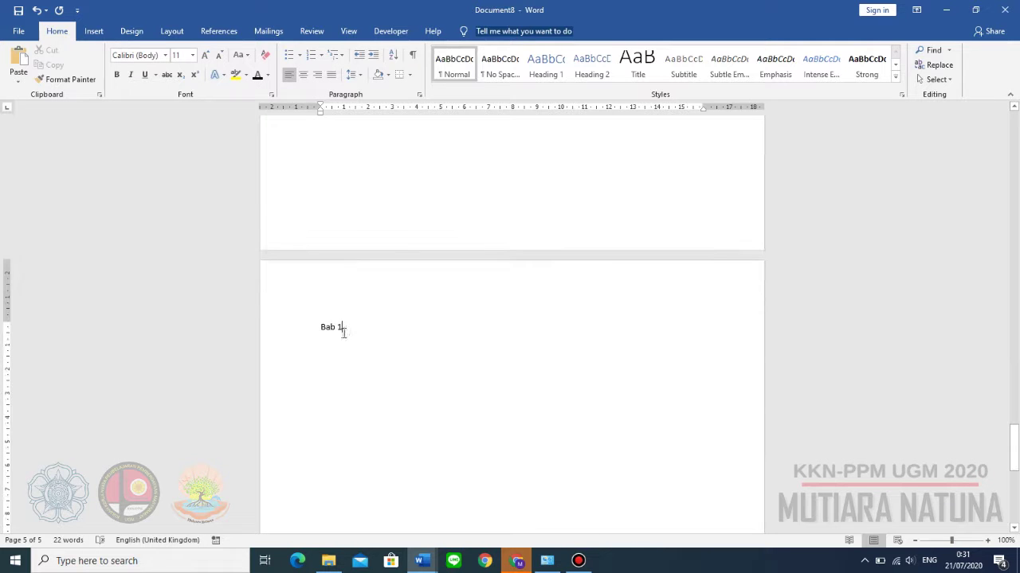
triple_click(347, 328)
left_click(545, 70)
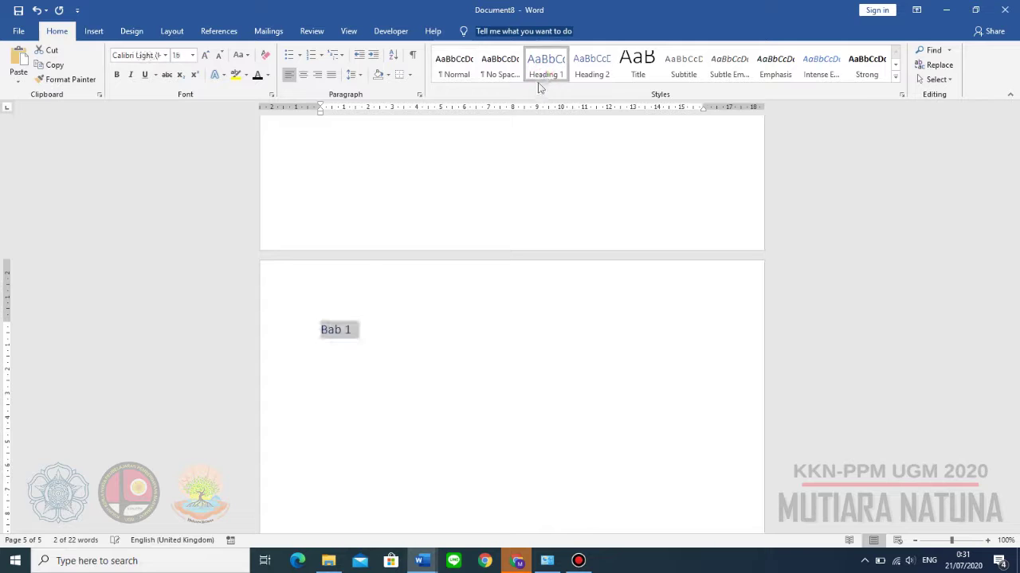
left_click(342, 330)
left_click(353, 329)
triple_click(354, 330)
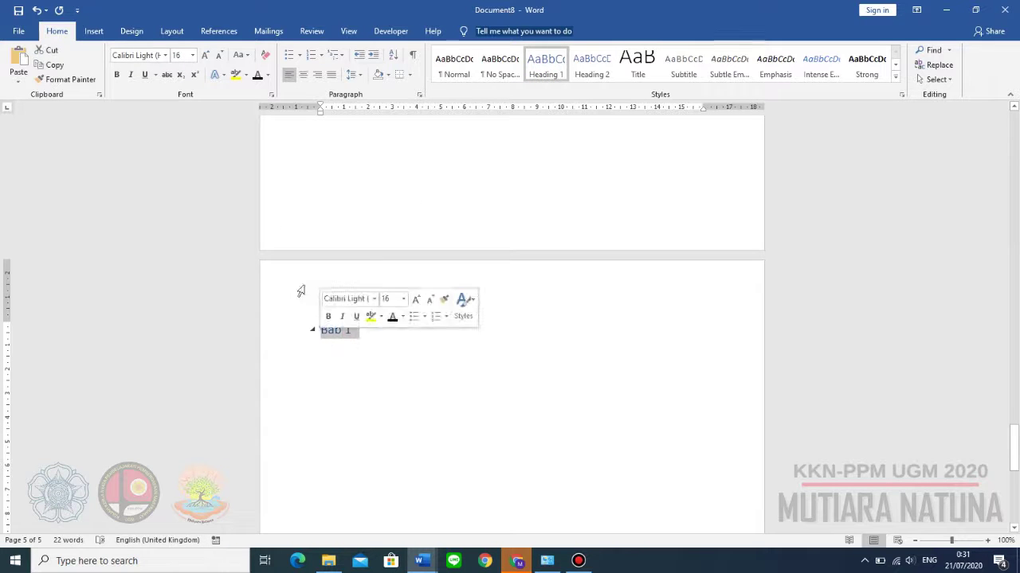
left_click(165, 55)
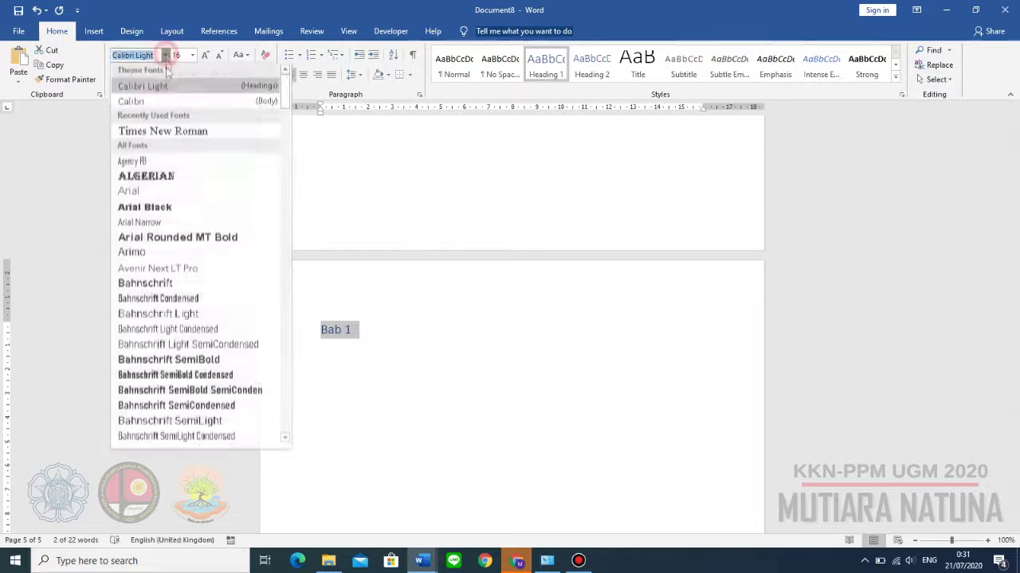
left_click(168, 130)
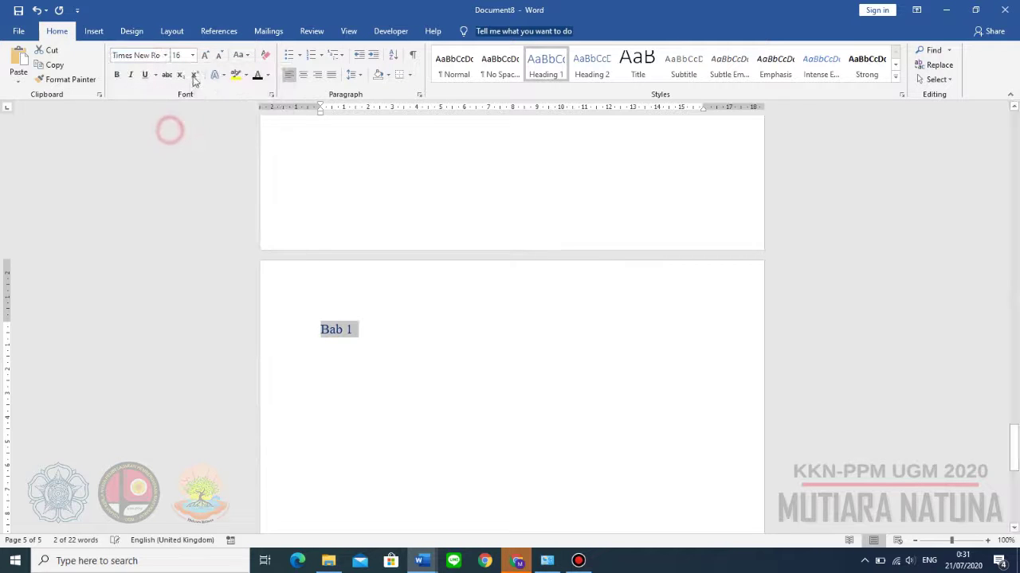
Step: Insert a page break after the Bab 1 heading and enter "Bab 2" on the new page in the Heading 1 style
left_click(368, 330)
key("Return")
key("ctrl+Return")
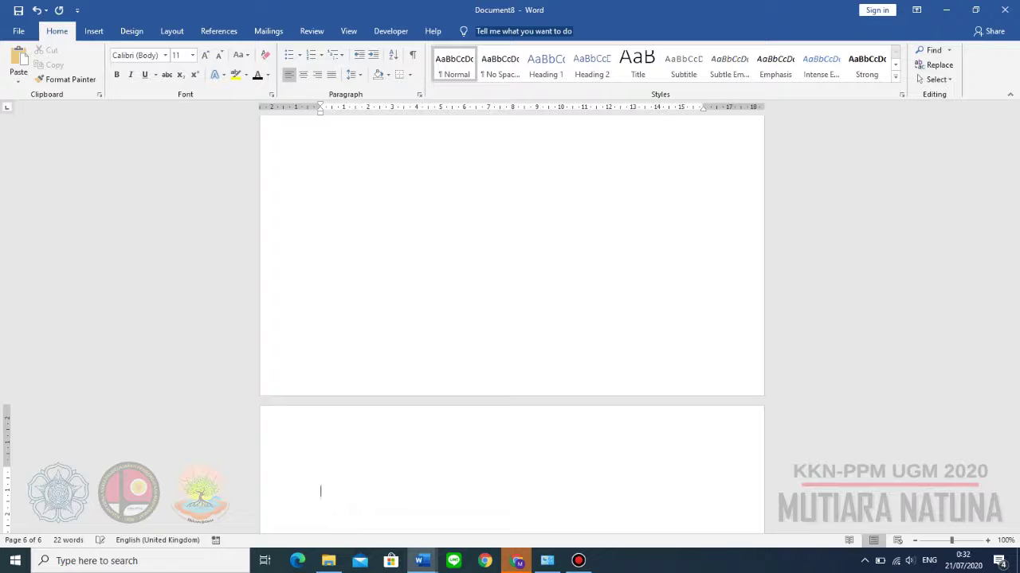
type("Bab 2")
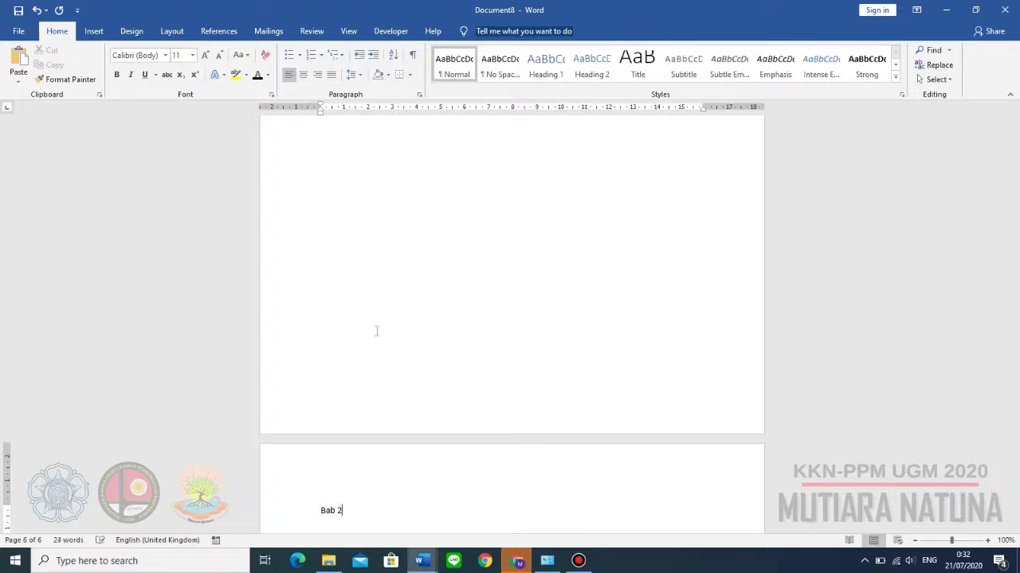
scroll(380, 331, "down", 4)
left_click_drag(363, 340, 307, 327)
left_click(545, 69)
left_click(364, 308)
Step: Add the line "Sub Bab 1" directly below the Bab 1 heading and apply the Heading 2 style to it
scroll(375, 334, "up", 3)
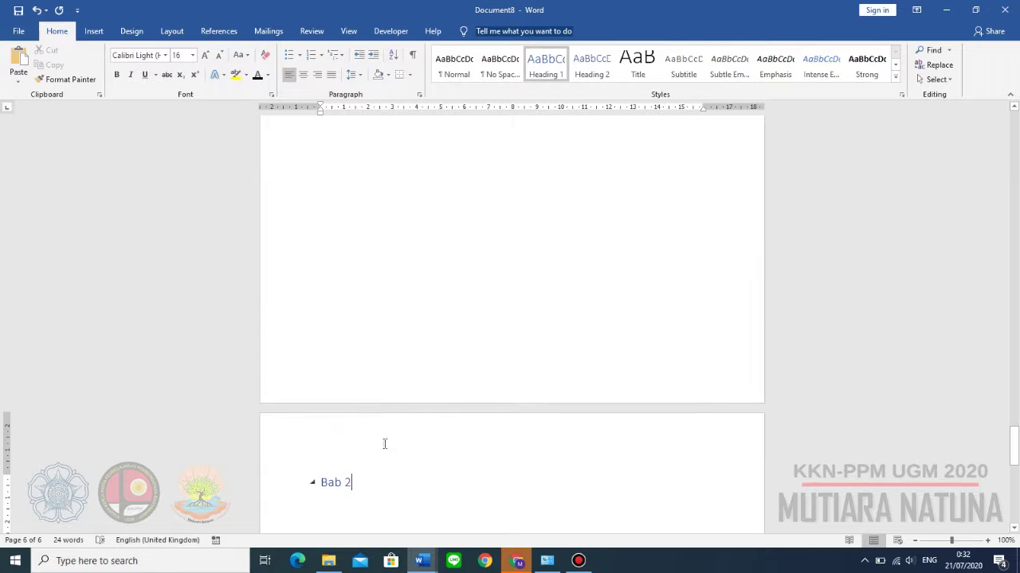
scroll(401, 486, "up", 3)
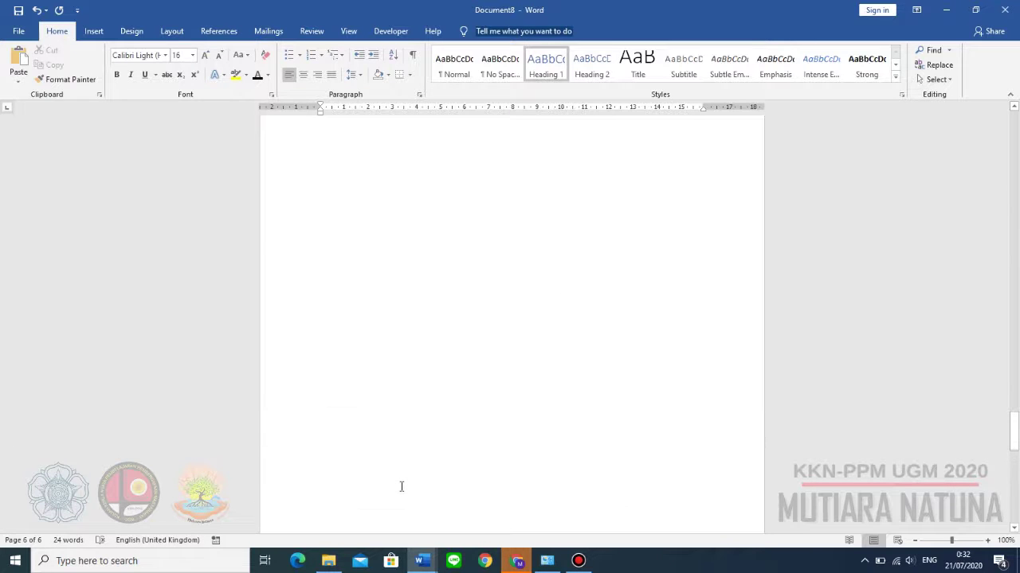
scroll(401, 486, "up", 5)
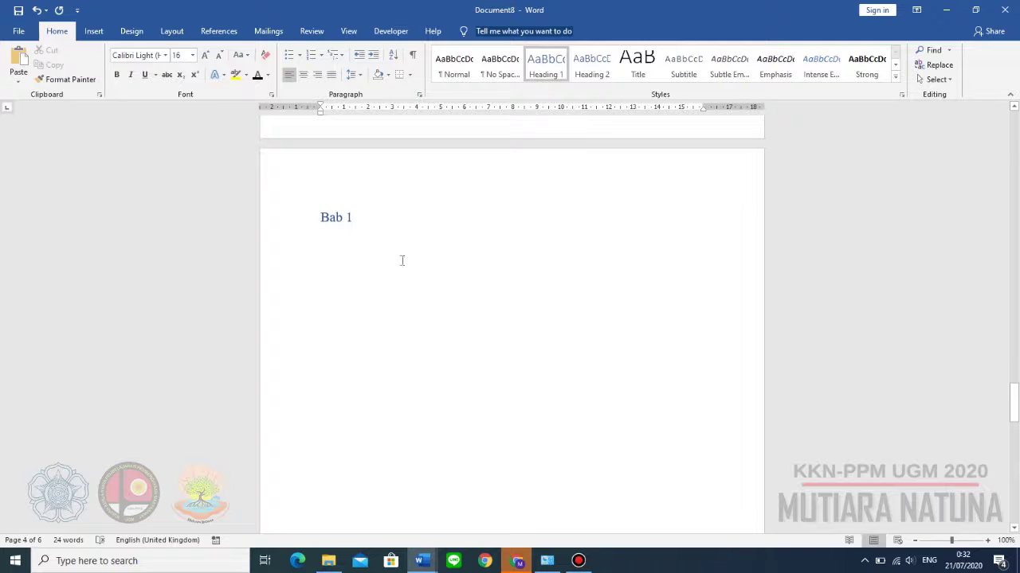
left_click(393, 217)
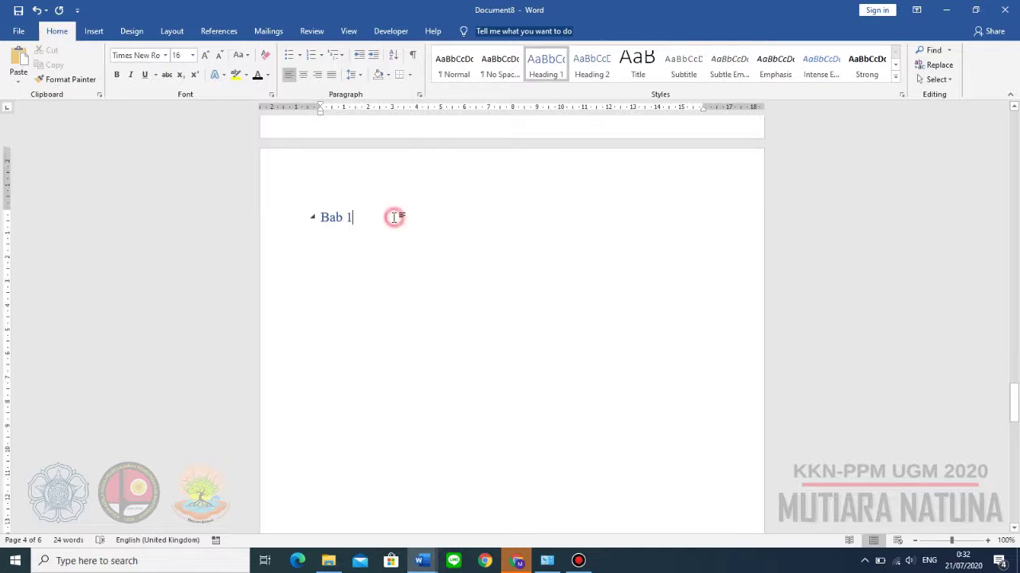
key("Return")
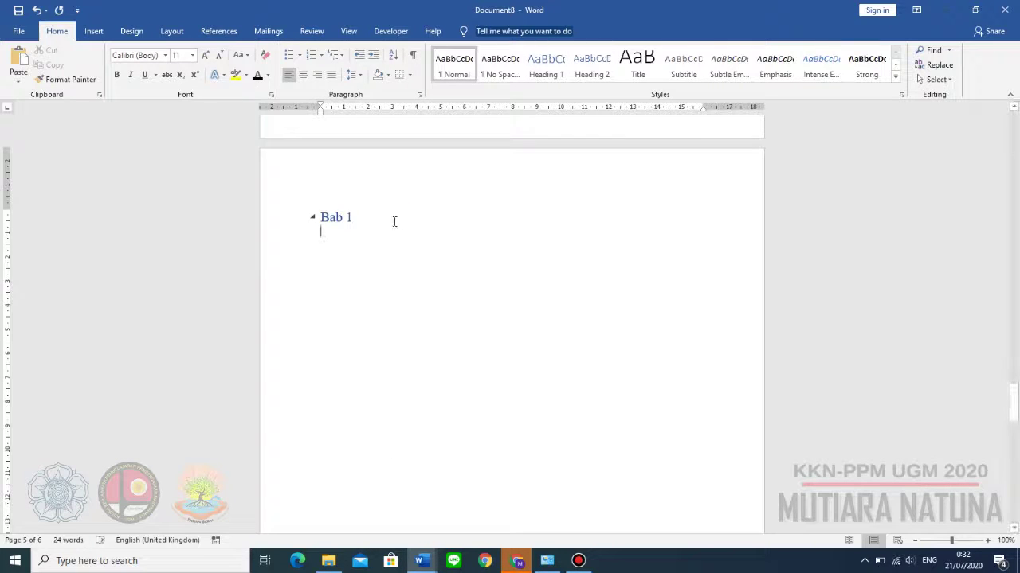
scroll(404, 282, "down", 1)
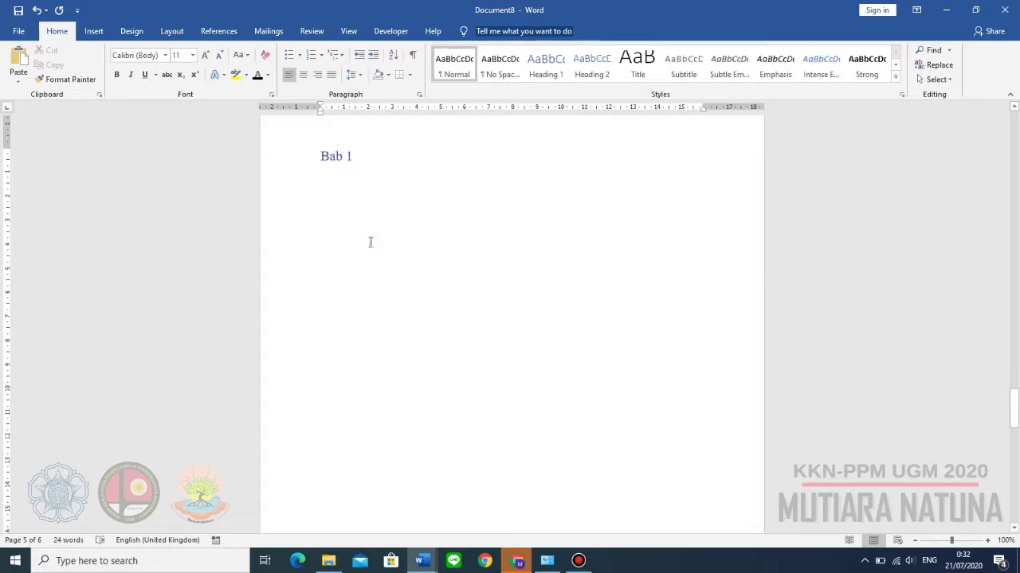
left_click(333, 169)
type("b Bab 1")
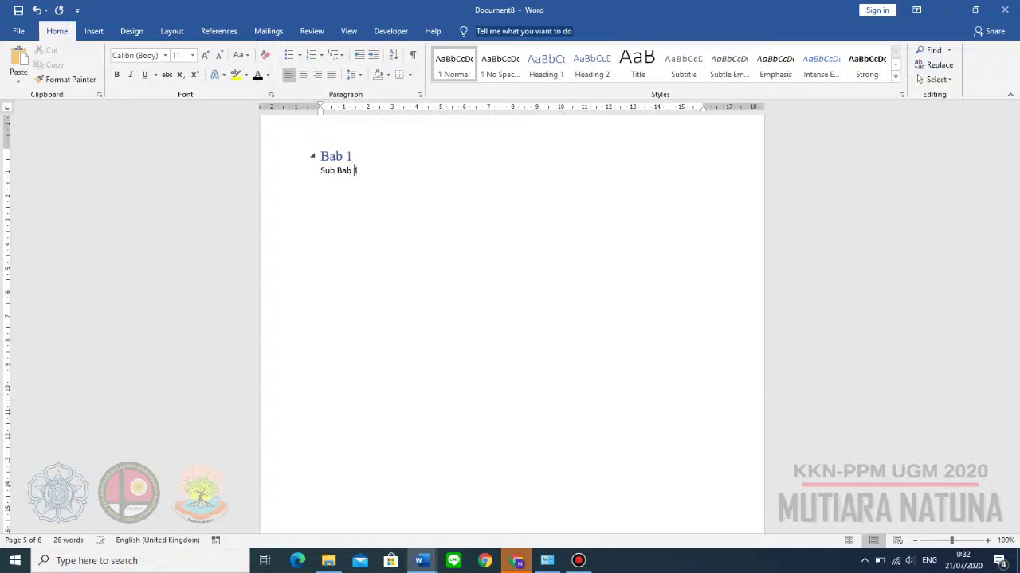
left_click_drag(359, 170, 325, 175)
left_click(592, 66)
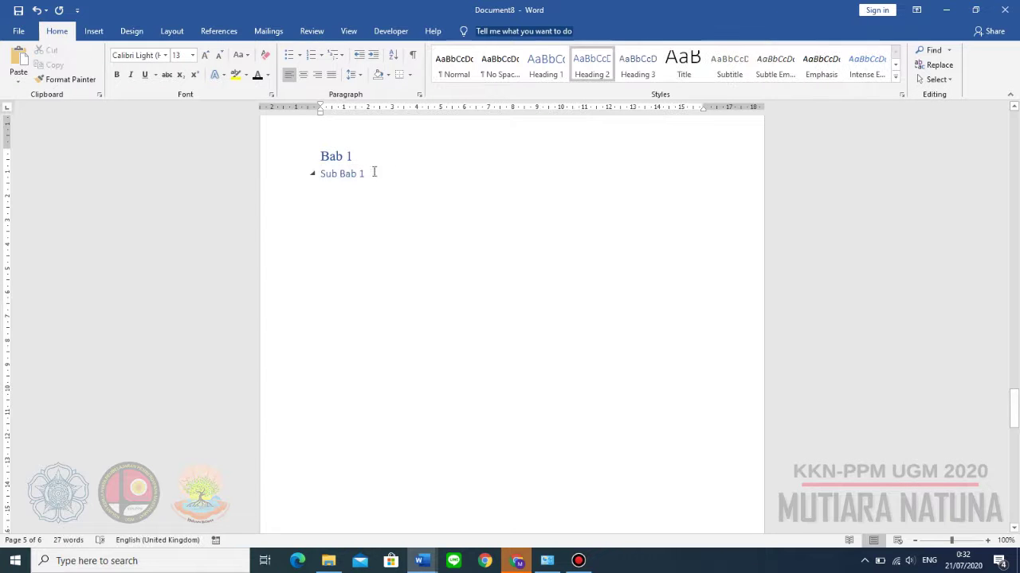
Step: Center the Bab 1 heading on the page and keep the Sub Bab 1 subheading left-aligned
left_click_drag(387, 176, 317, 166)
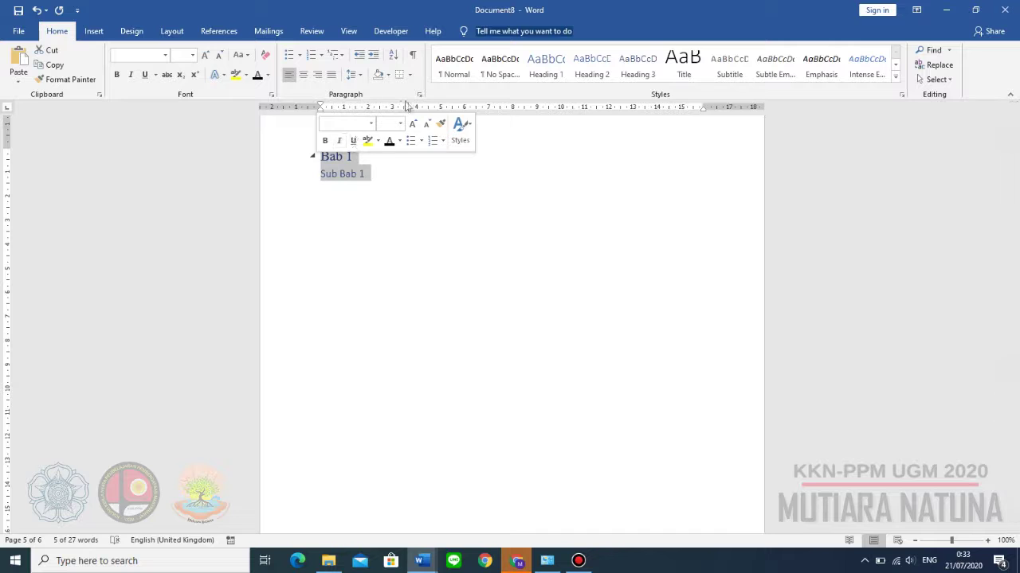
left_click(303, 74)
left_click(493, 174)
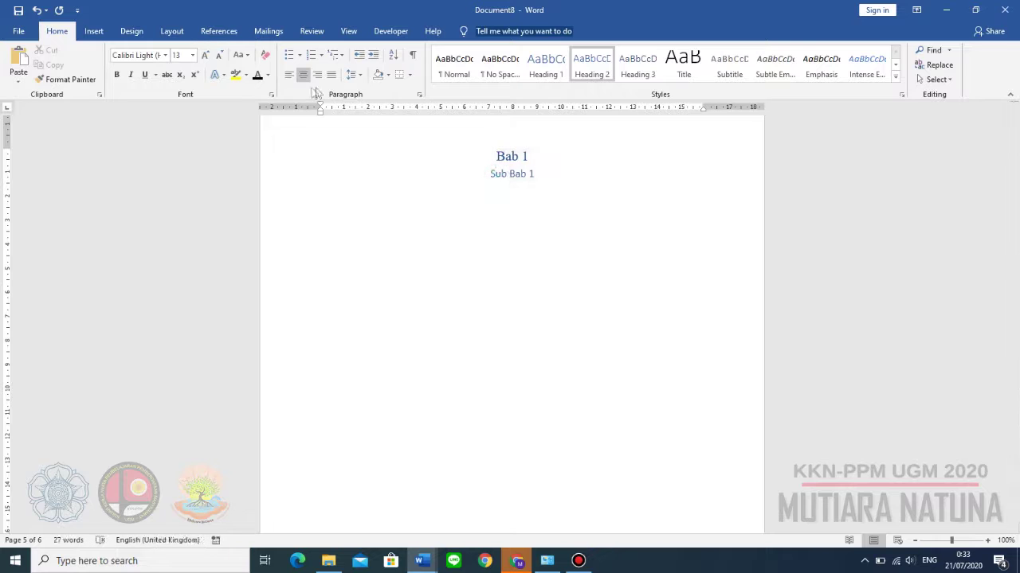
left_click(288, 74)
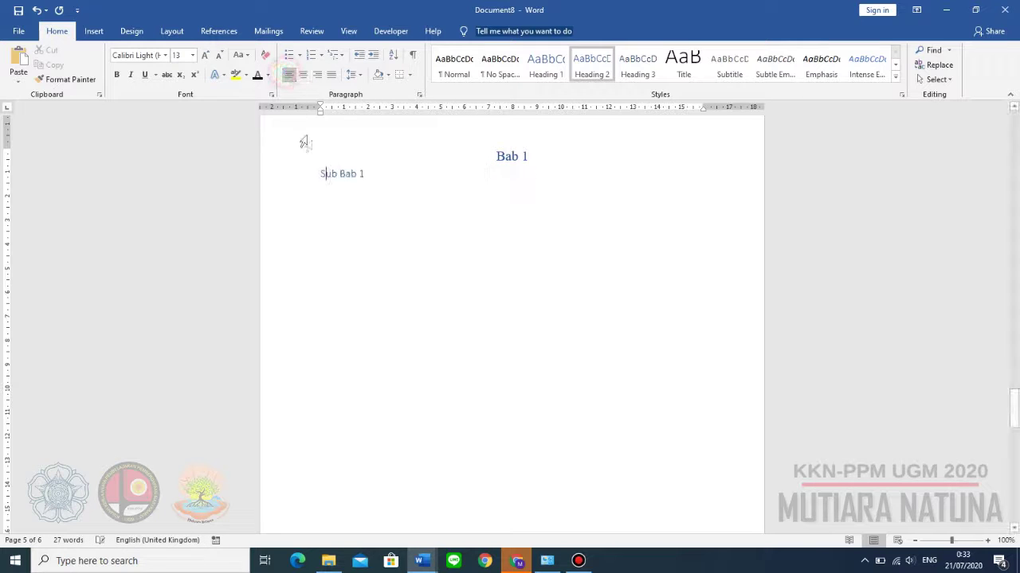
left_click(376, 173)
Step: Enter "Sub Bab 2.1" and "Sub Bab 2.2" on separate lines below the Bab 2 heading and apply the Heading 2 style to both
scroll(409, 228, "down", 10)
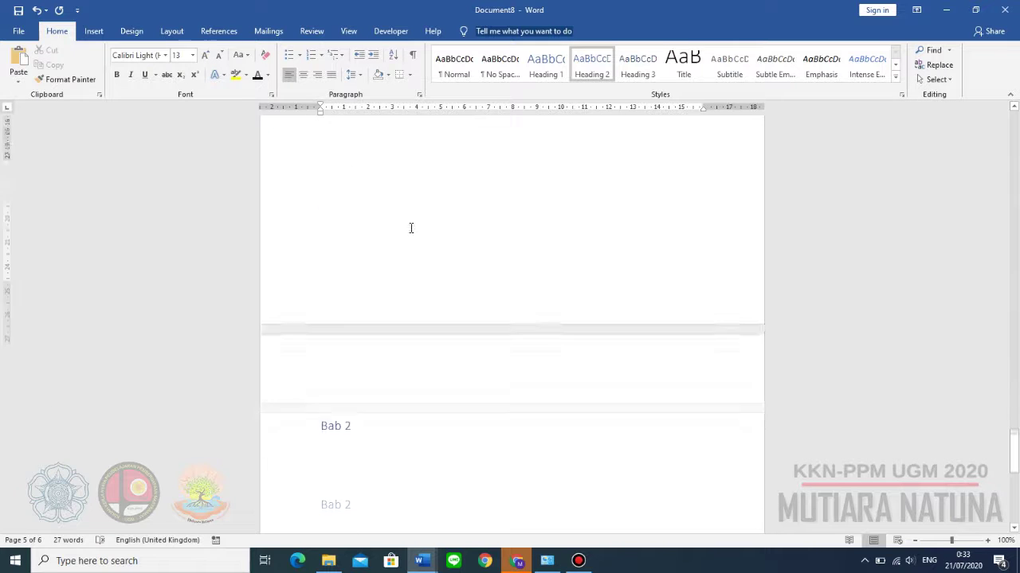
scroll(414, 255, "down", 3)
left_click(408, 273)
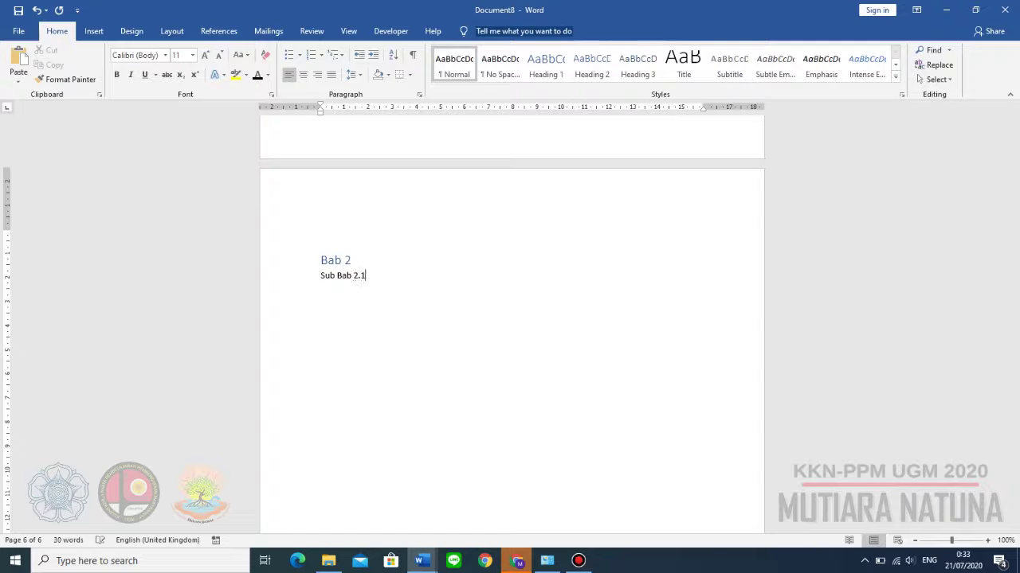
type("b Bab 2.2")
left_click_drag(369, 275, 321, 274)
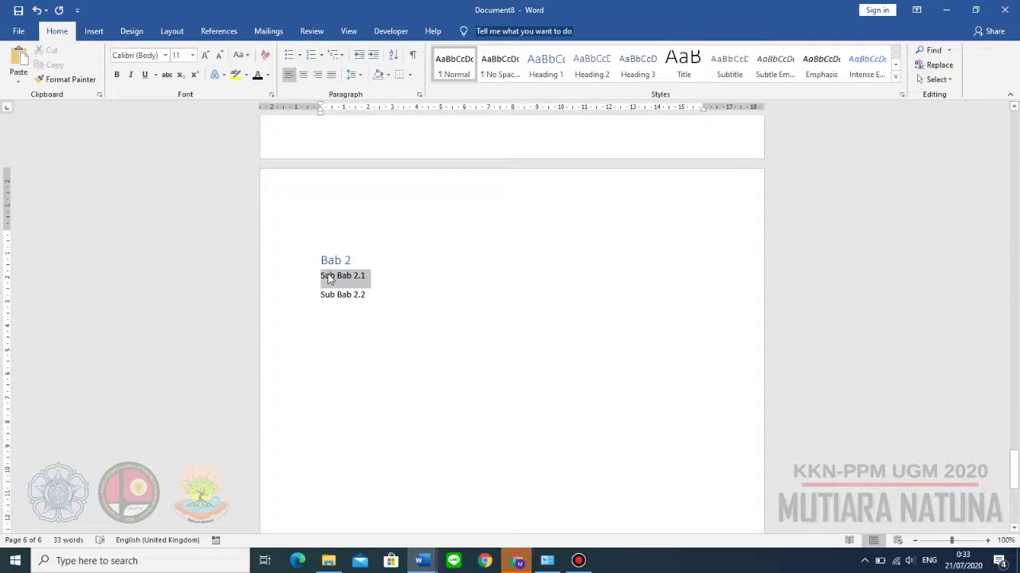
left_click(596, 66)
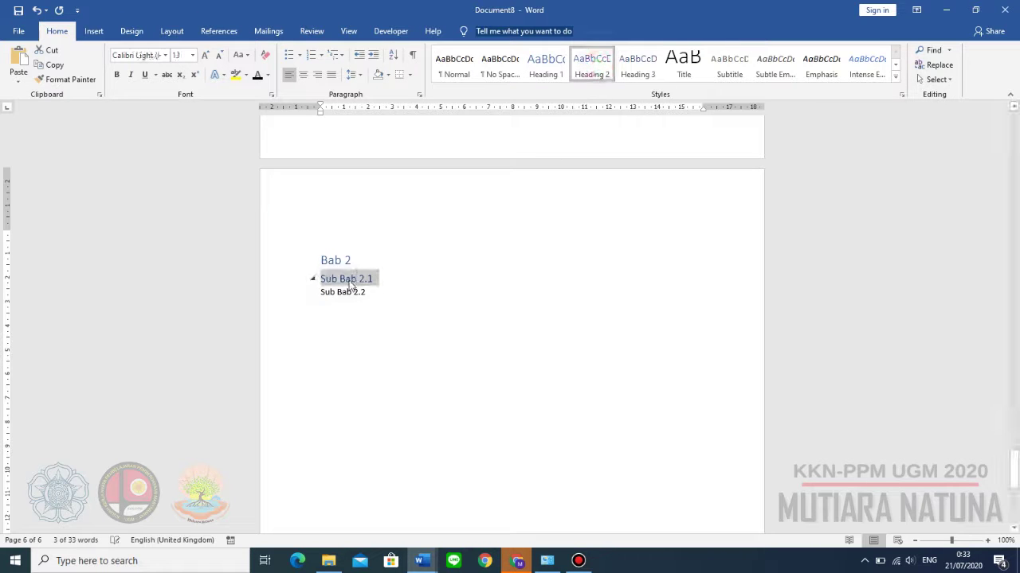
left_click_drag(371, 291, 320, 293)
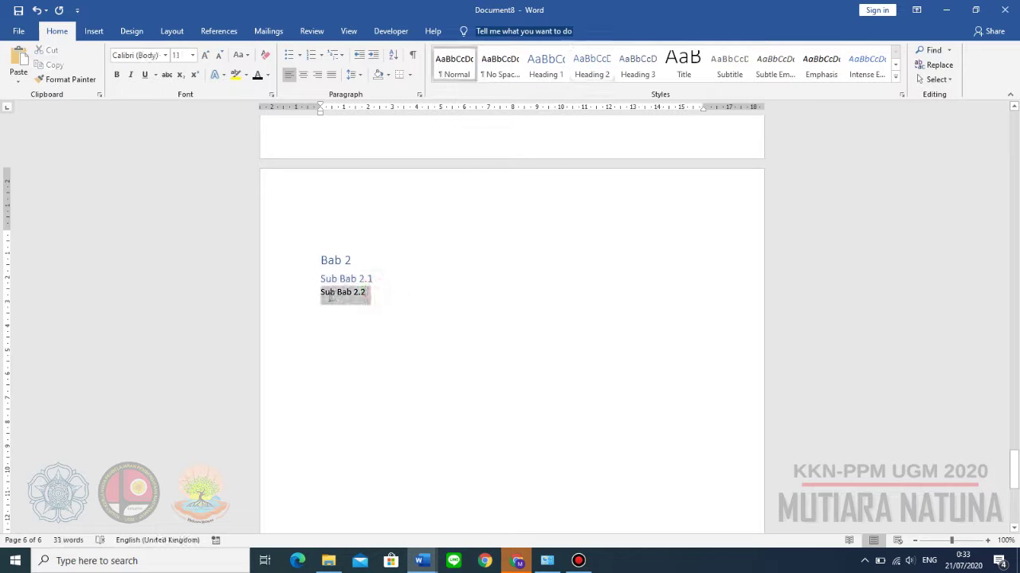
left_click(591, 64)
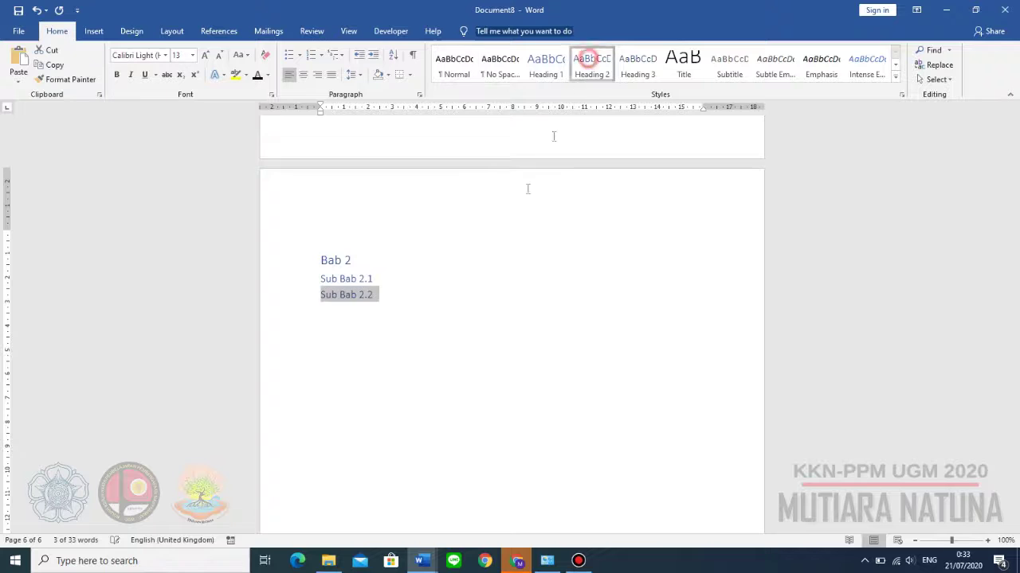
Step: Extend the subheading under Bab 1 so that it reads "Sub Bab 1.1"
scroll(430, 365, "up", 10)
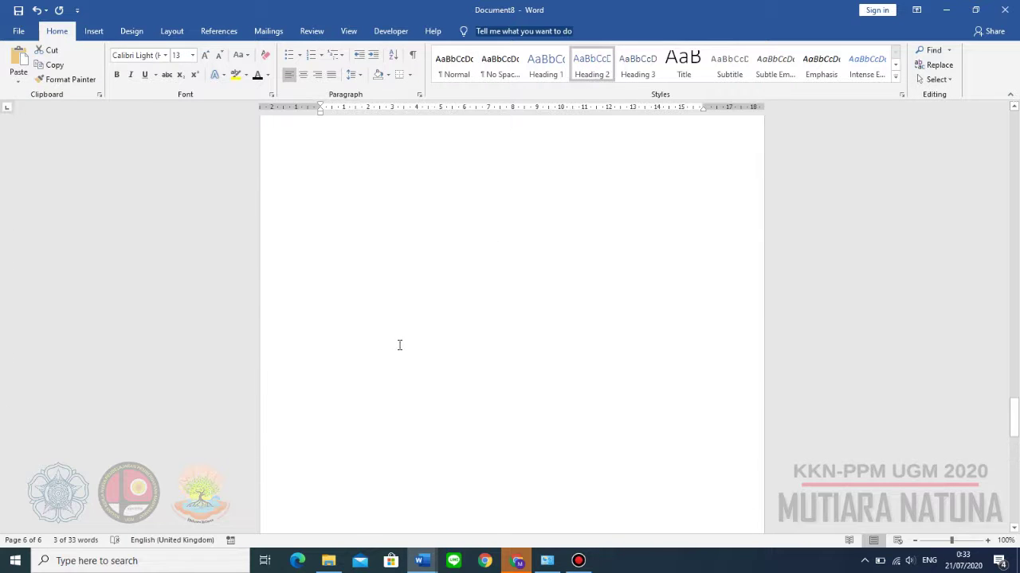
scroll(400, 342, "up", 3)
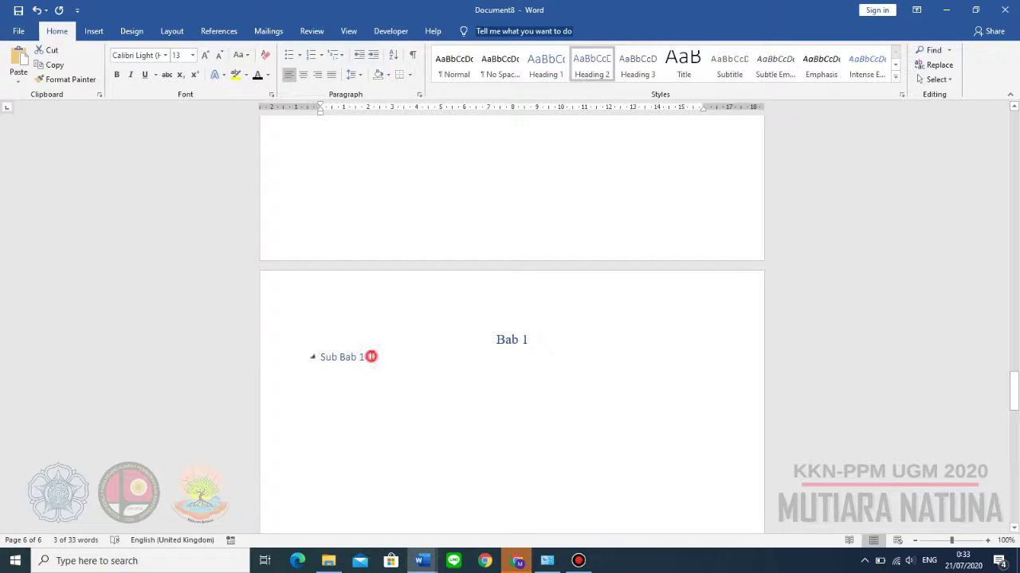
left_click(371, 357)
type(".1")
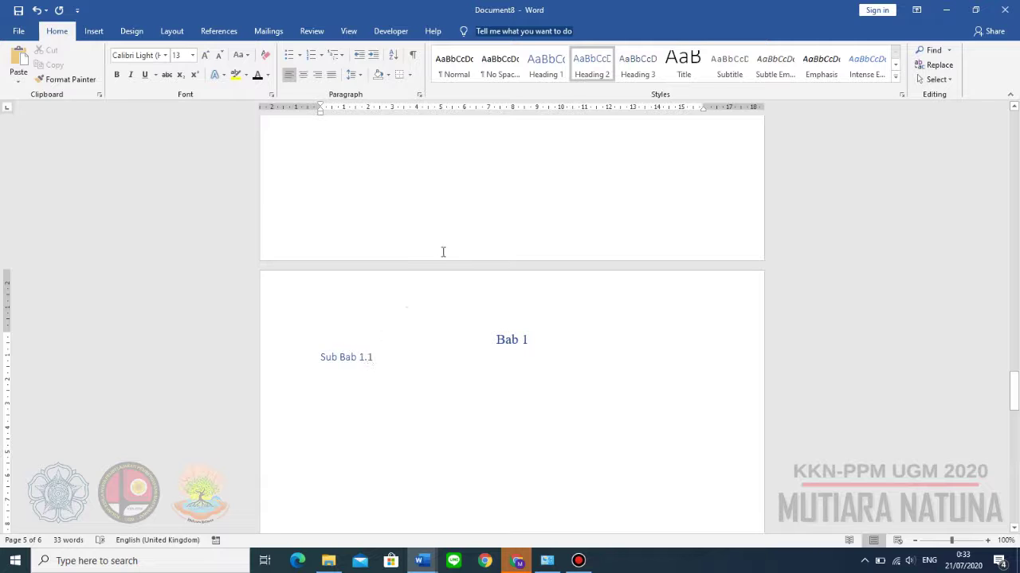
Step: Update the entire table of contents under Daftar Isi to include the new chapter headings and subheadings
scroll(444, 252, "up", 15)
scroll(434, 253, "up", 15)
scroll(433, 253, "up", 15)
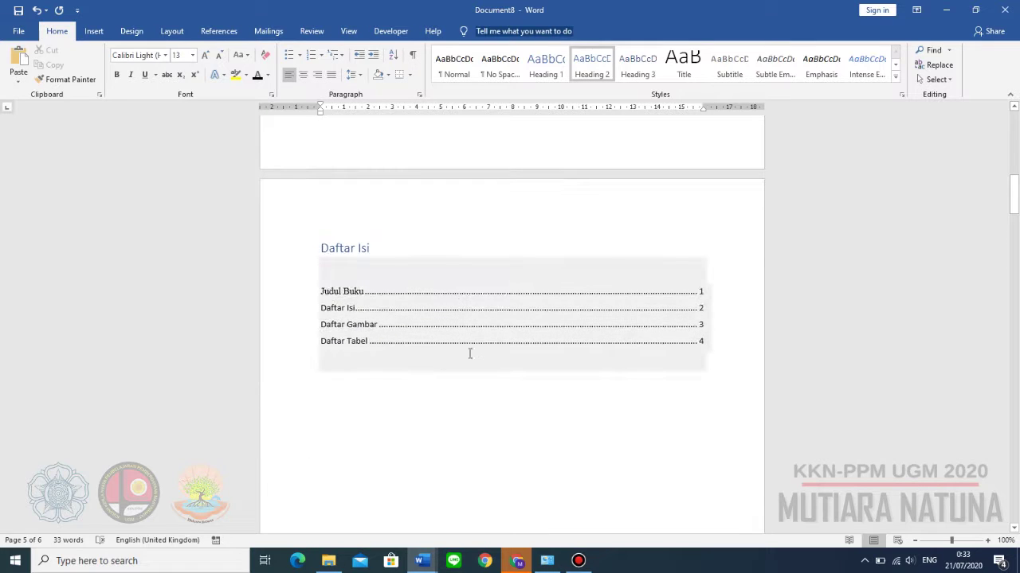
right_click(351, 317)
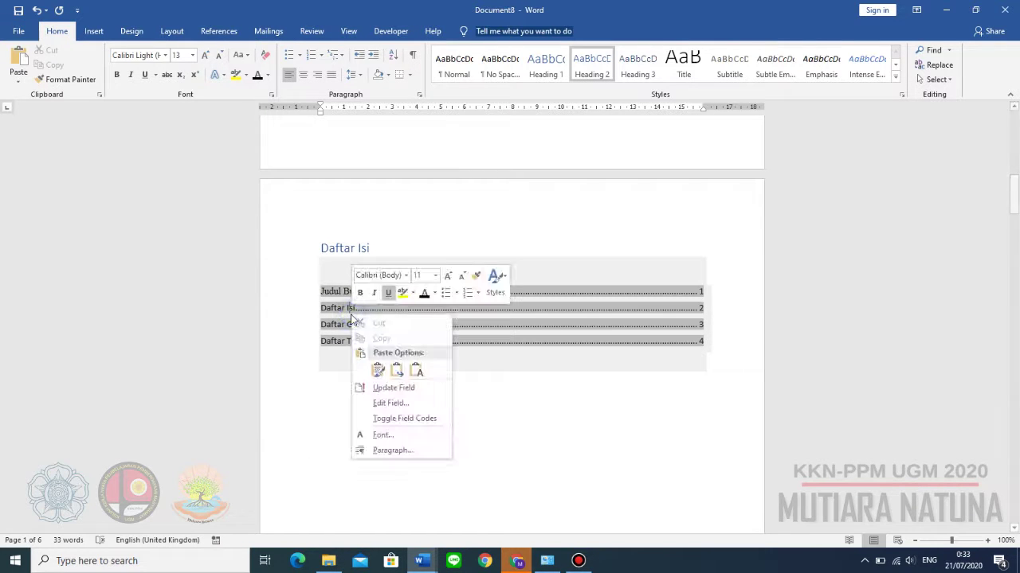
left_click(384, 387)
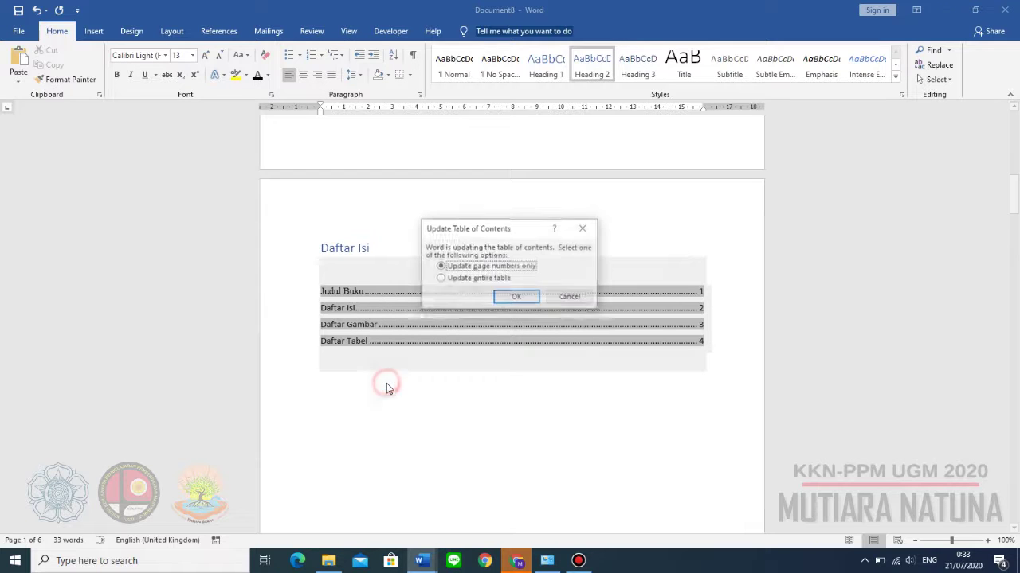
left_click(496, 282)
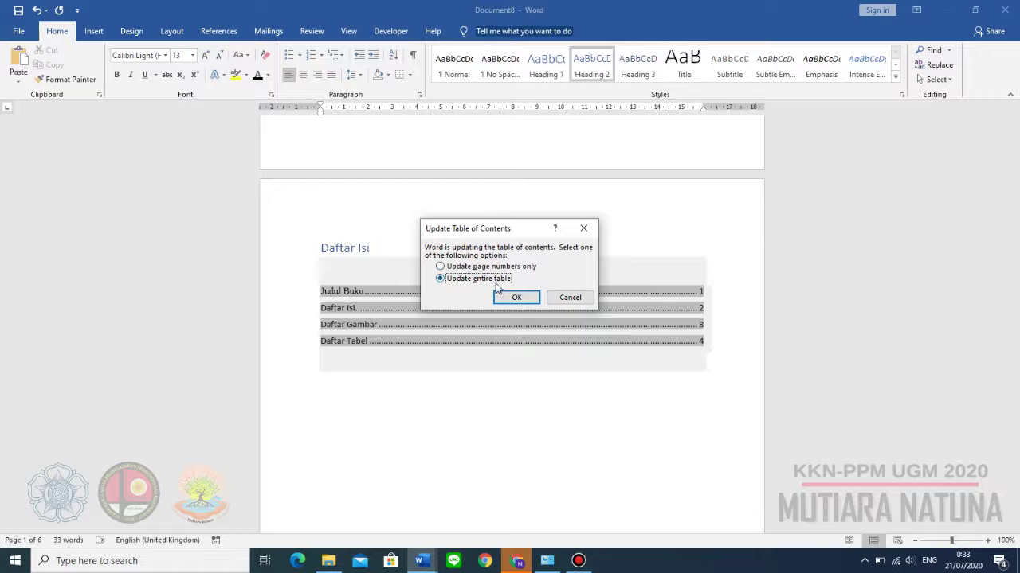
left_click(472, 268)
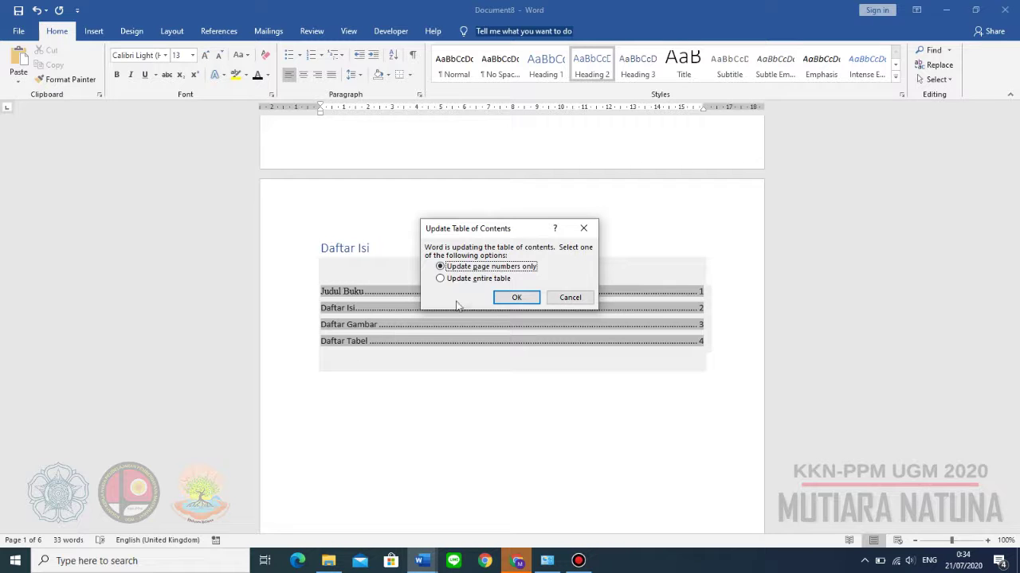
left_click(476, 279)
left_click(510, 298)
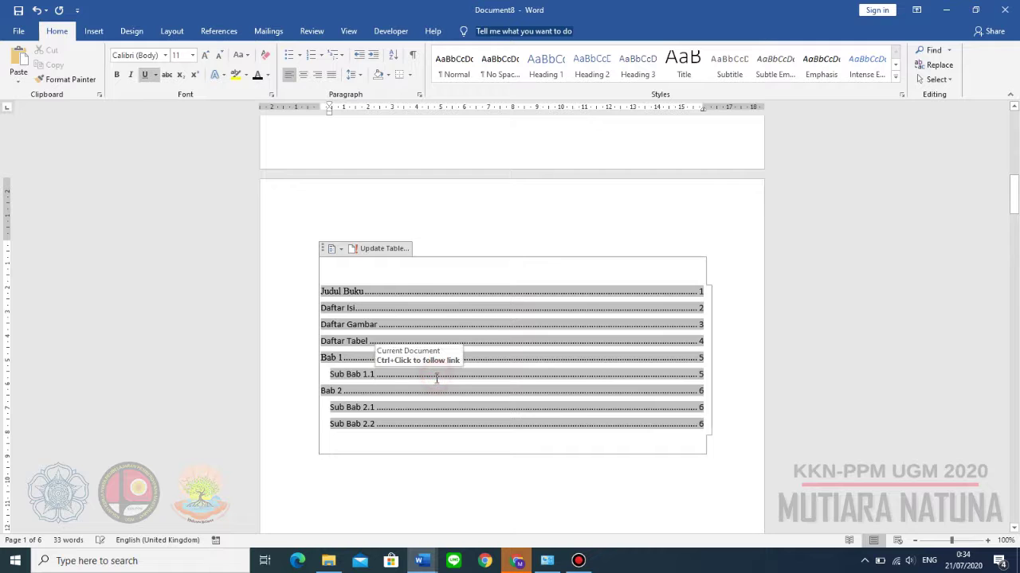
scroll(437, 381, "down", 1)
left_click(419, 373)
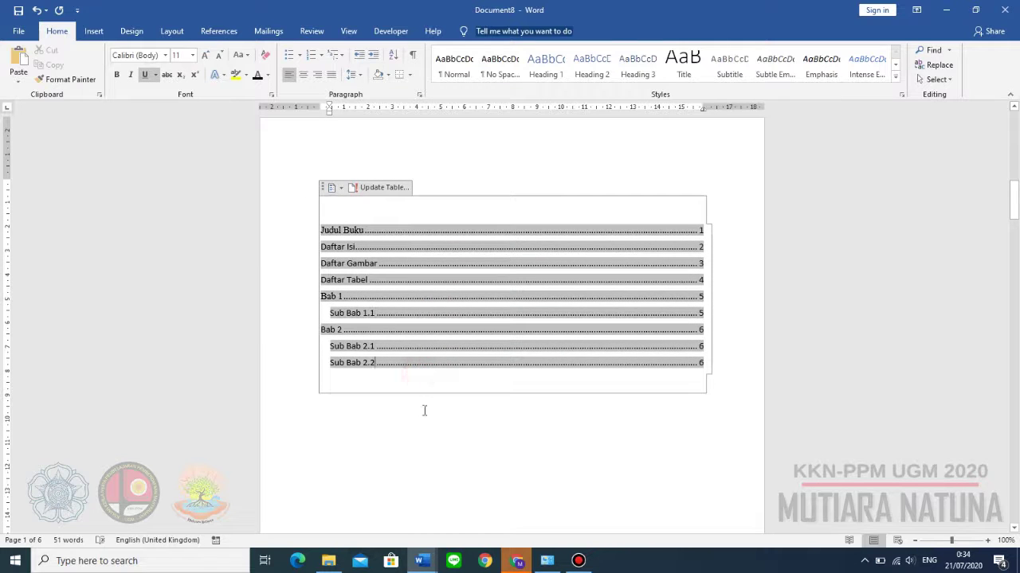
Step: Review the chapter and subchapter entries in the table of contents and the headings on the Bab 1 page
left_click(423, 411)
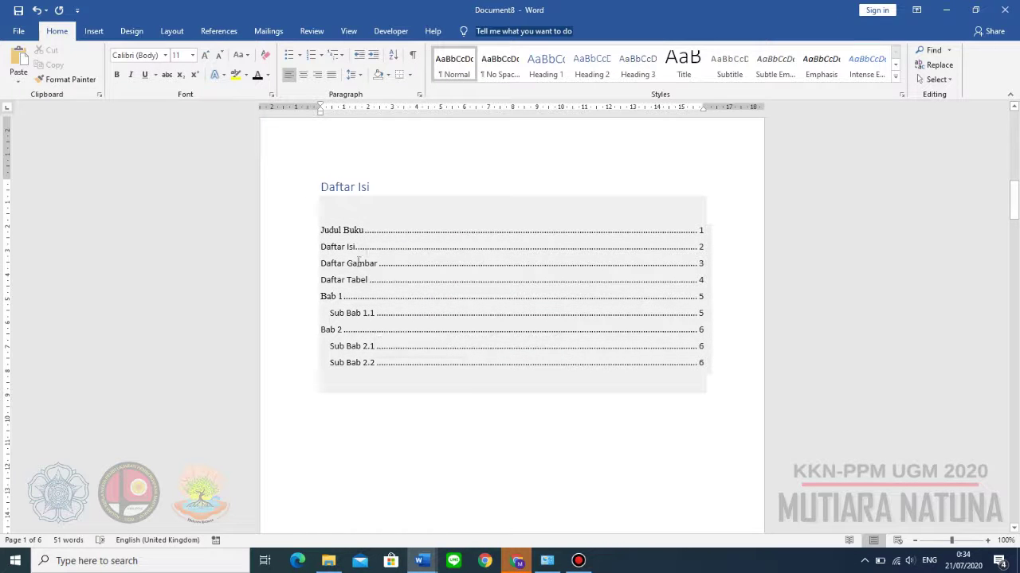
left_click(359, 340)
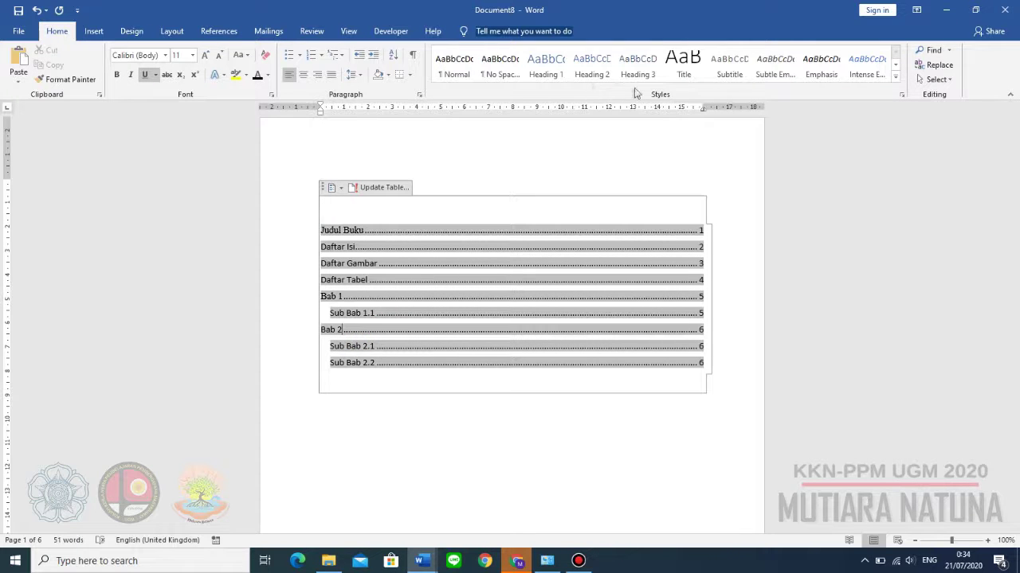
left_click(409, 358)
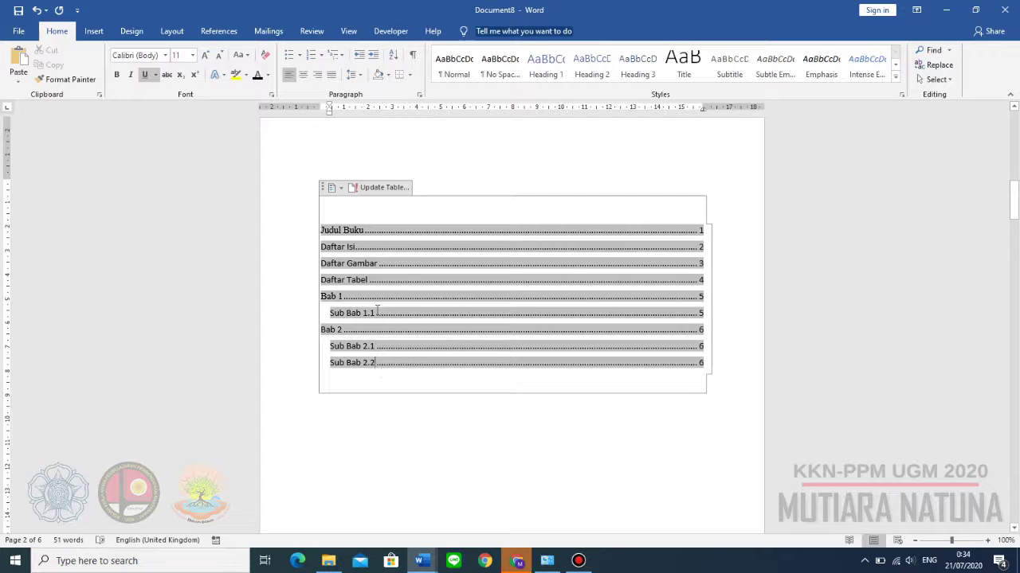
left_click(360, 280)
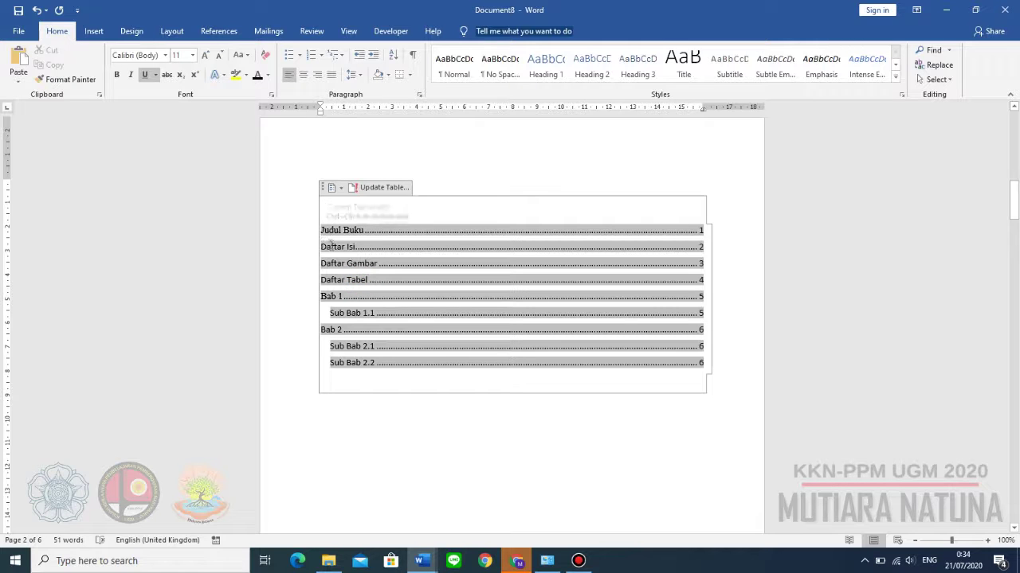
left_click(353, 309)
scroll(354, 312, "down", 3)
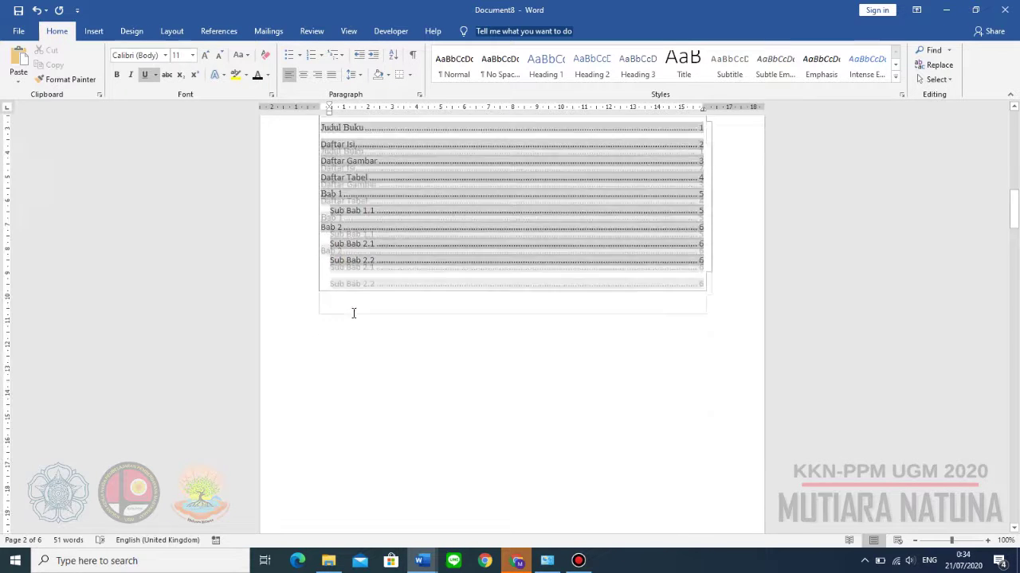
scroll(355, 314, "down", 10)
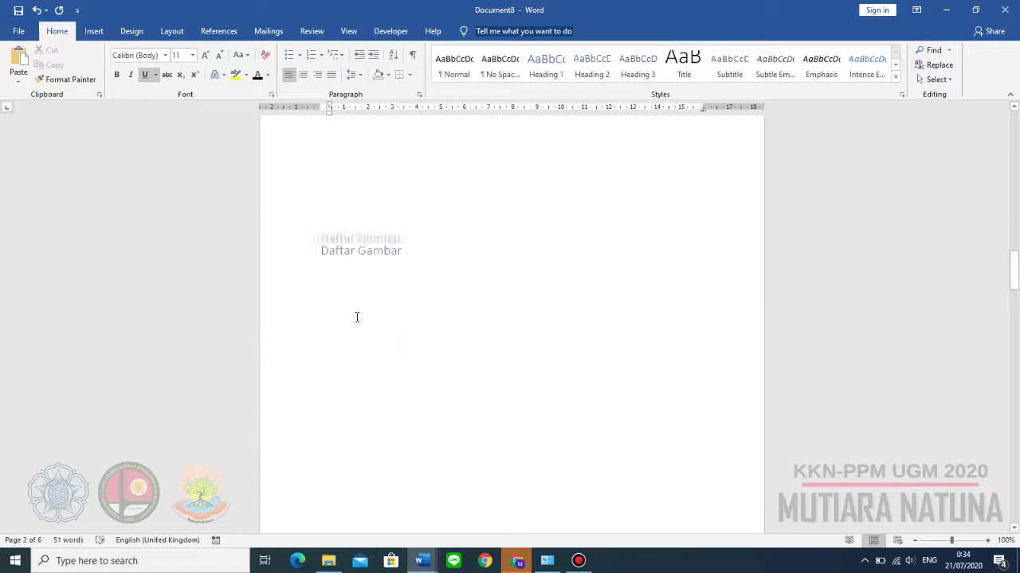
scroll(360, 318, "down", 15)
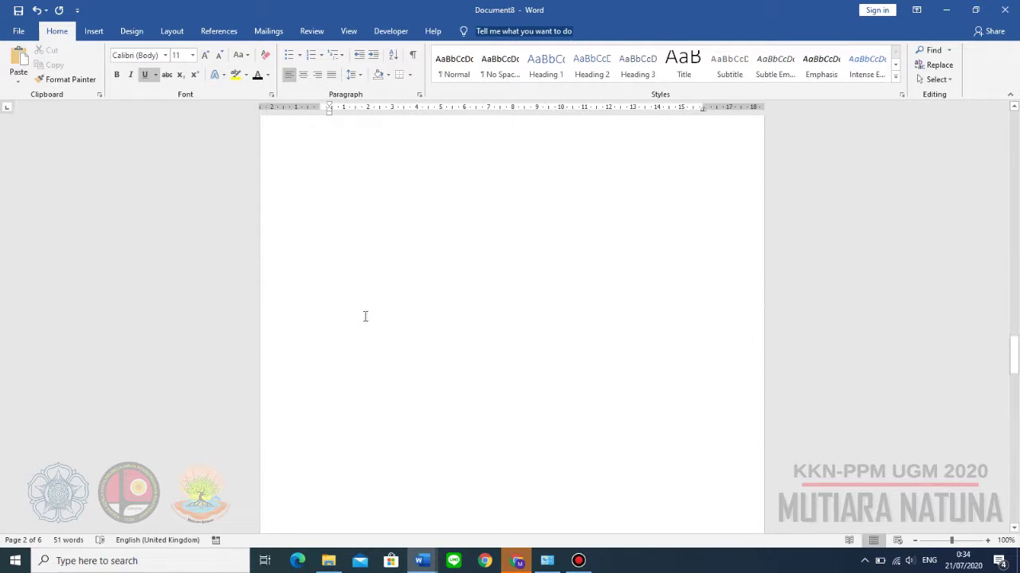
scroll(383, 311, "down", 10)
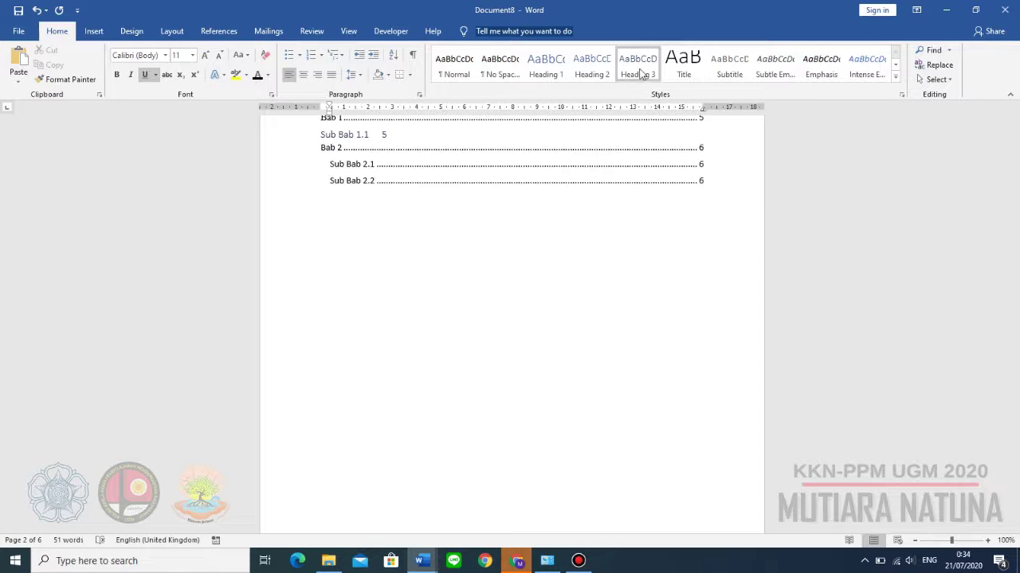
scroll(450, 307, "up", 5)
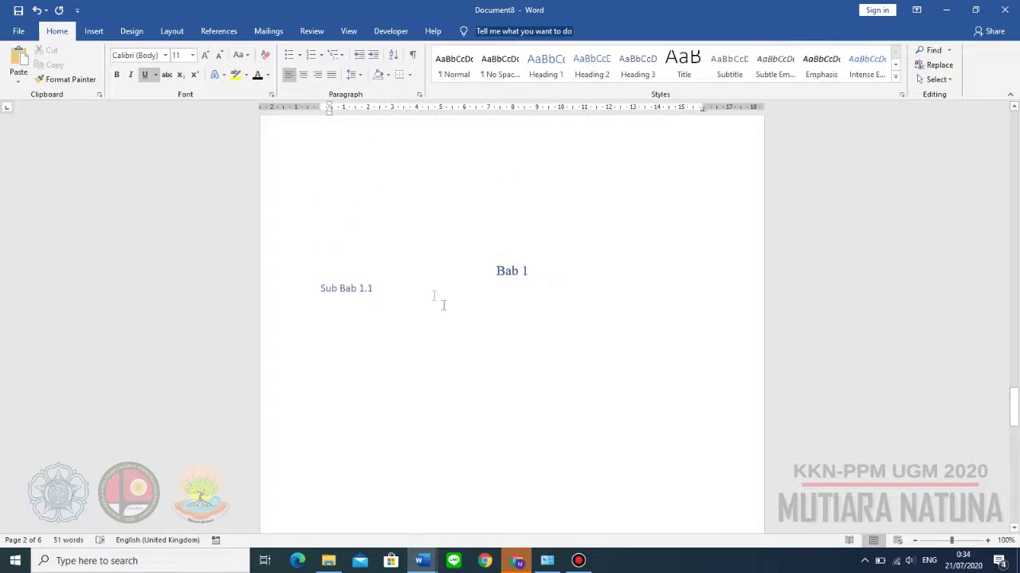
scroll(381, 321, "down", 3)
scroll(396, 348, "up", 3)
Step: Enter "Sub Bab 2.1.1" and "Sub Bab 2.1.2" on separate lines between the Sub Bab 2.1 and Sub Bab 2.2 headings
scroll(402, 335, "down", 10)
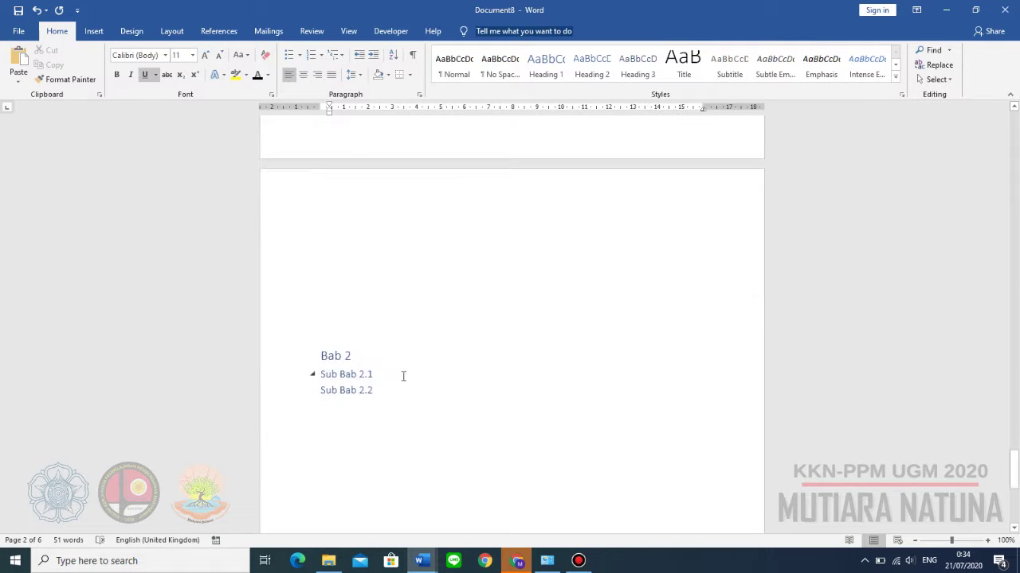
left_click(408, 390)
left_click(407, 371)
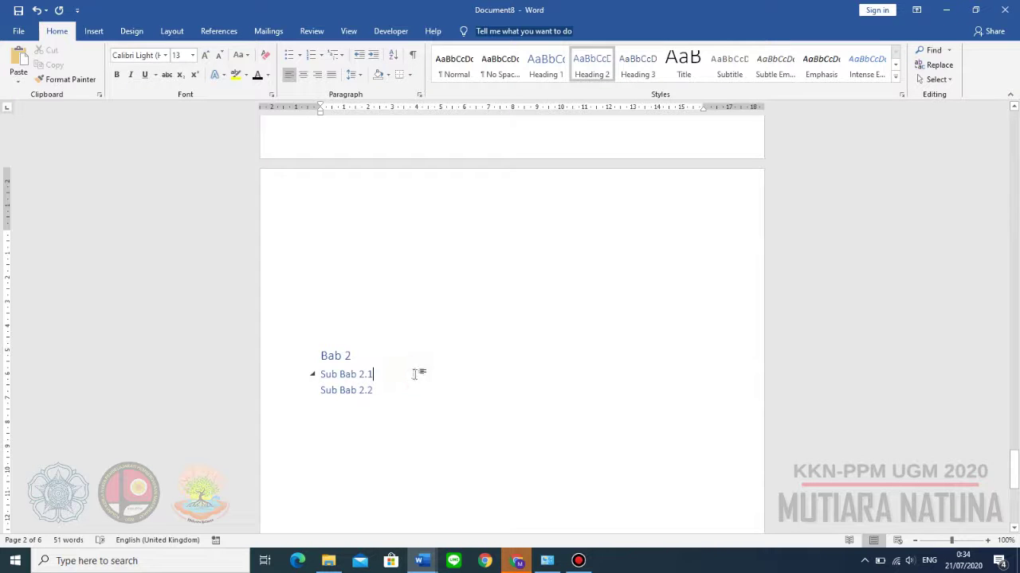
key("Return")
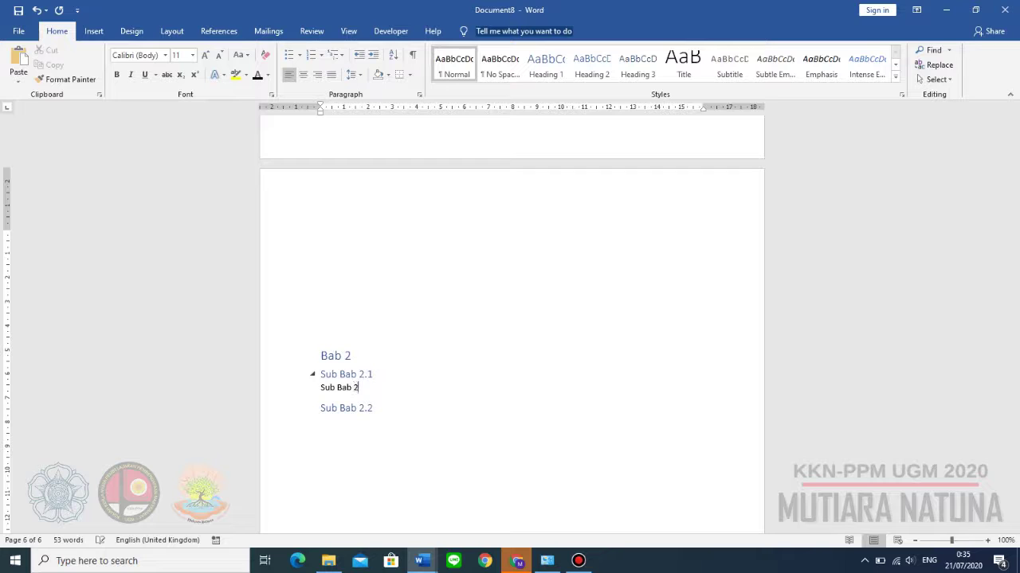
type("Sub Bab 2.1.1")
key("Return")
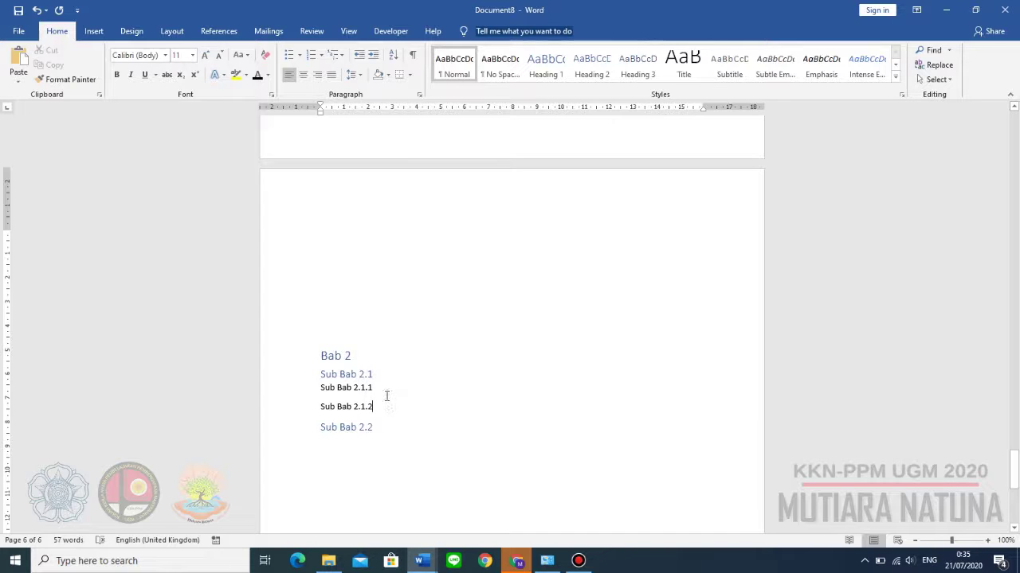
Step: Apply the Heading 3 style to both the Sub Bab 2.1.1 and Sub Bab 2.1.2 lines
left_click_drag(375, 388, 317, 393)
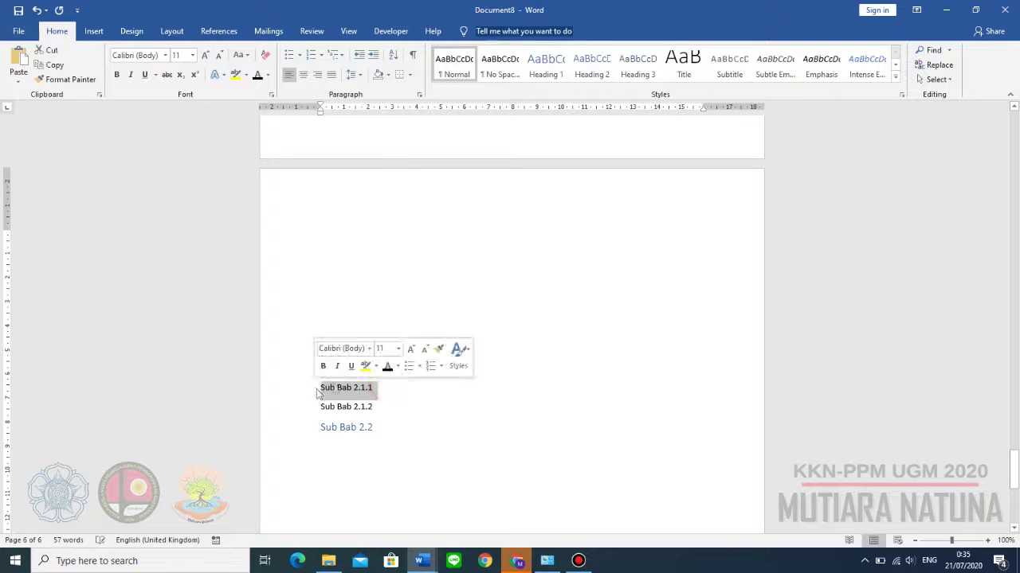
left_click(637, 64)
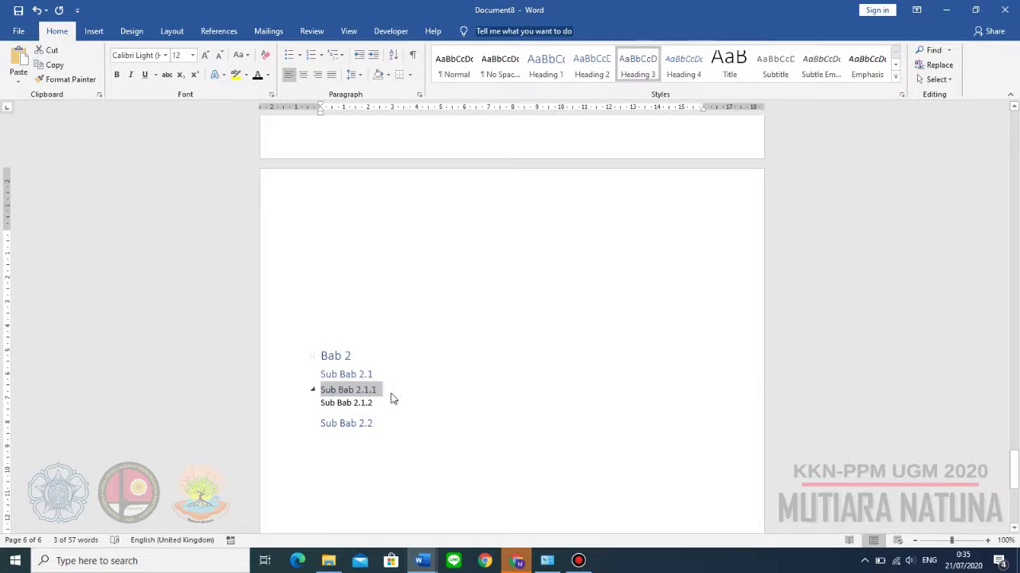
left_click_drag(382, 408, 320, 405)
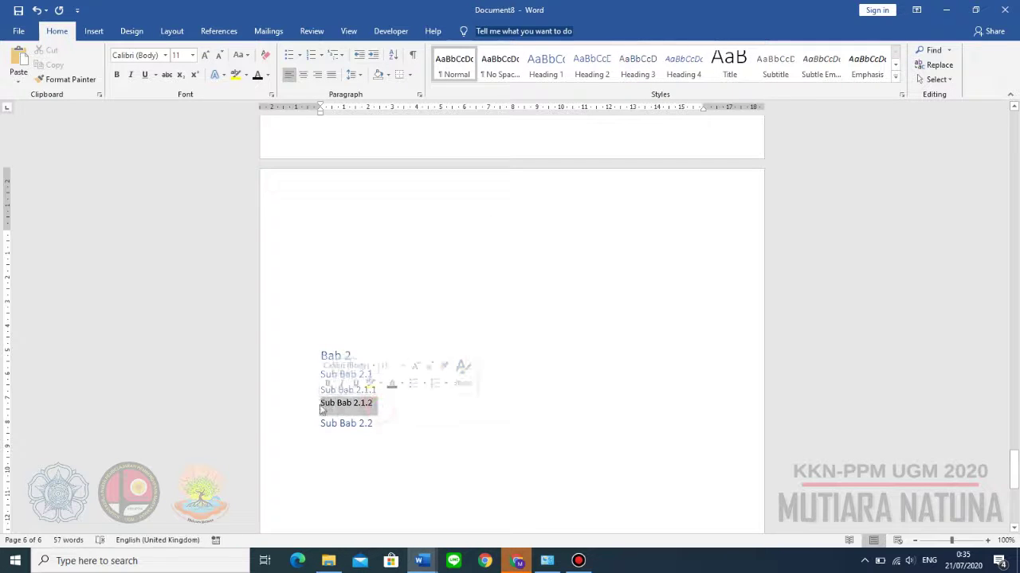
left_click(640, 70)
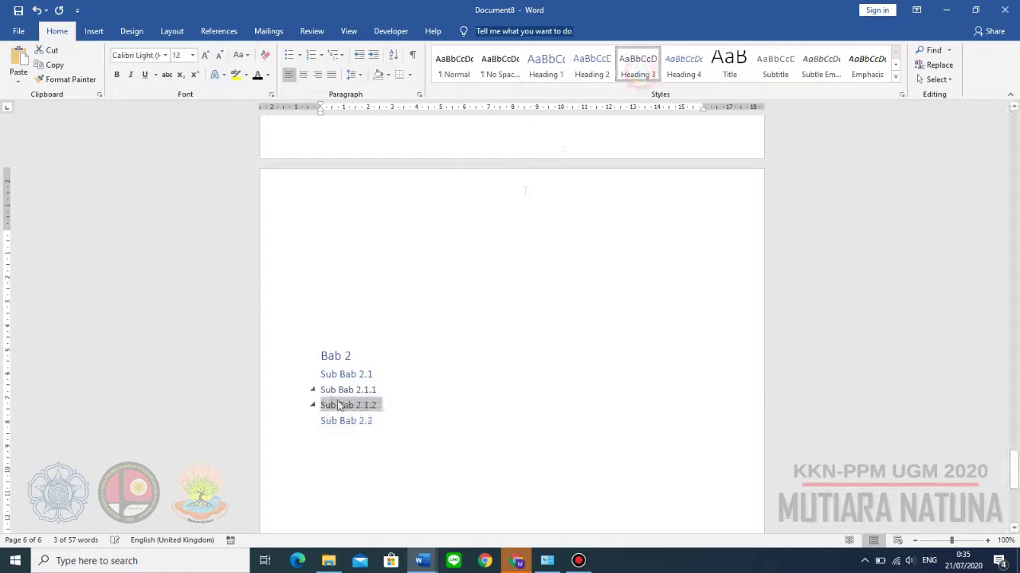
Step: Add blank lines after Sub Bab 2.1.2 to push the Sub Bab 2.2 heading to the top of the next page
left_click(387, 404)
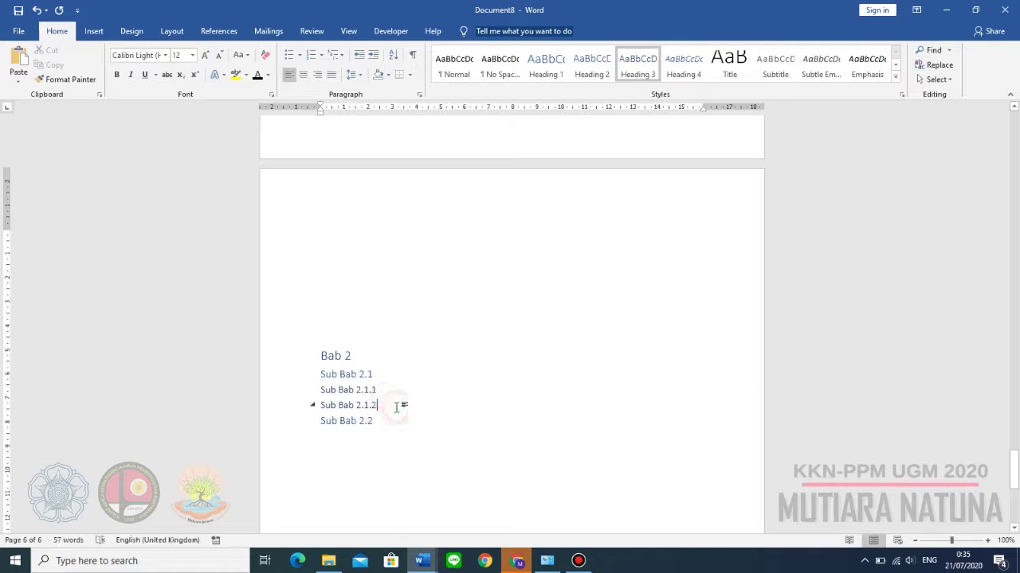
key("Return")
key("Return")
key("Return")
key("Return")
key("Return")
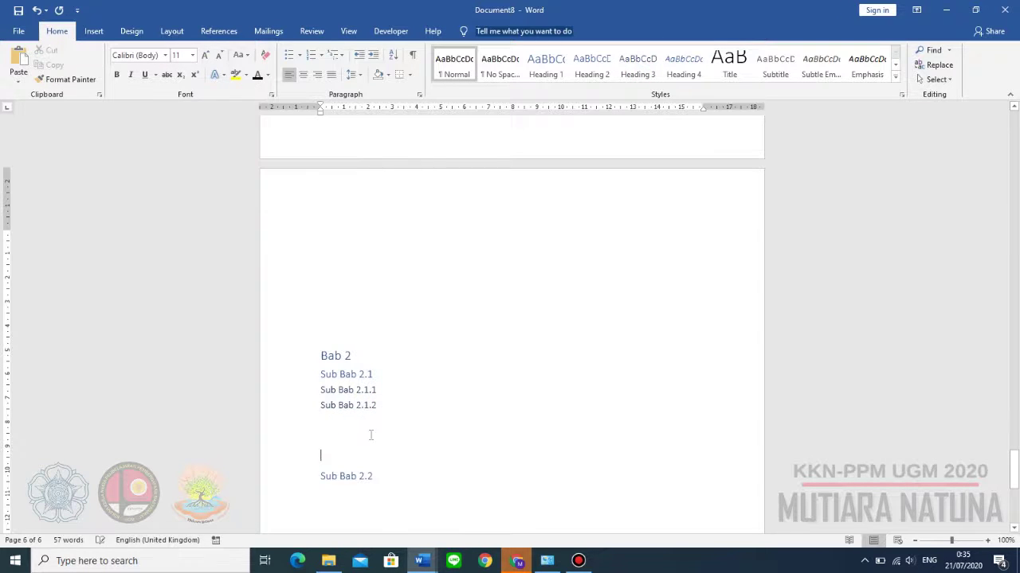
key("Return")
key("Return")
key("Return")
key("Return")
key("Return")
key("Return")
key("Return")
key("Return")
key("Return")
key("Return")
key("Return")
key("Return")
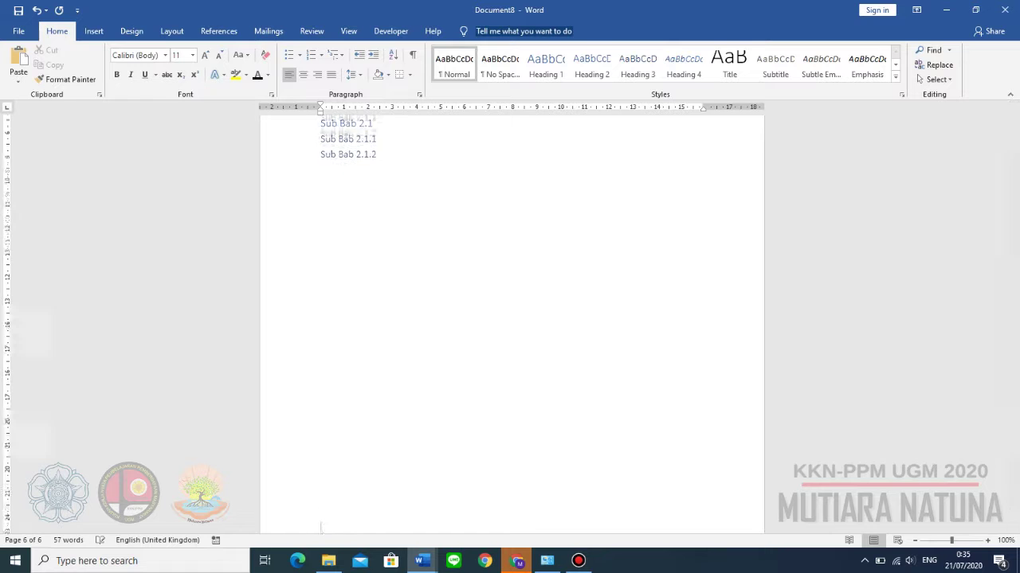
key("Return")
key("Return")
key("BackSpace")
key("BackSpace")
key("BackSpace")
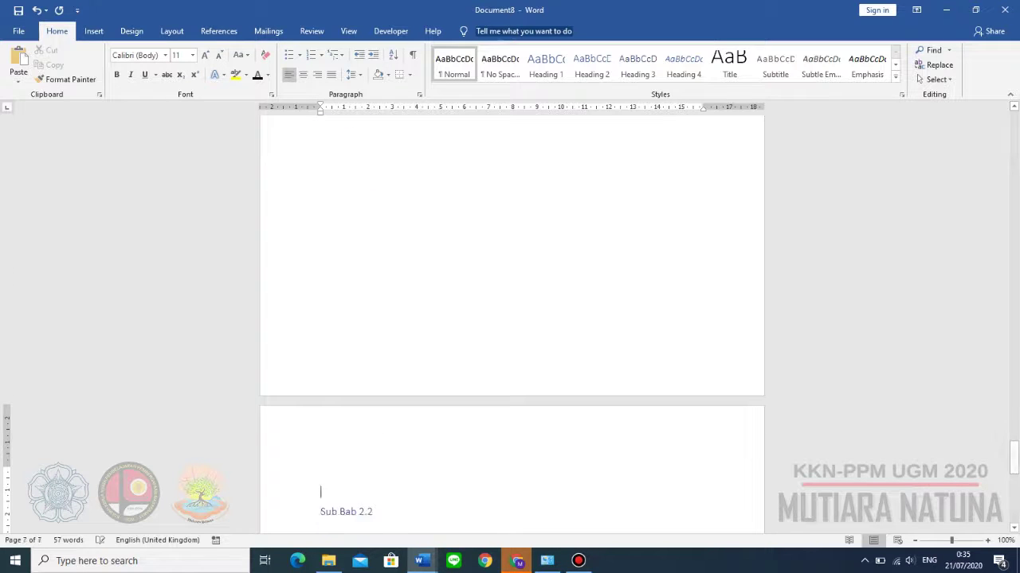
Step: Update only the page numbers of the table of contents under Daftar Isi
scroll(375, 433, "up", 10)
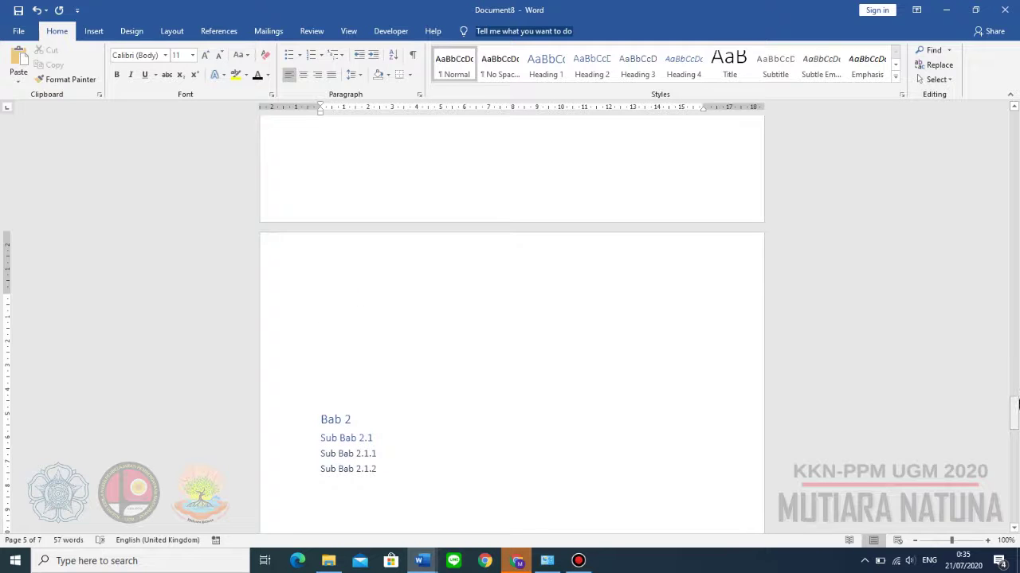
left_click_drag(1015, 404, 1017, 172)
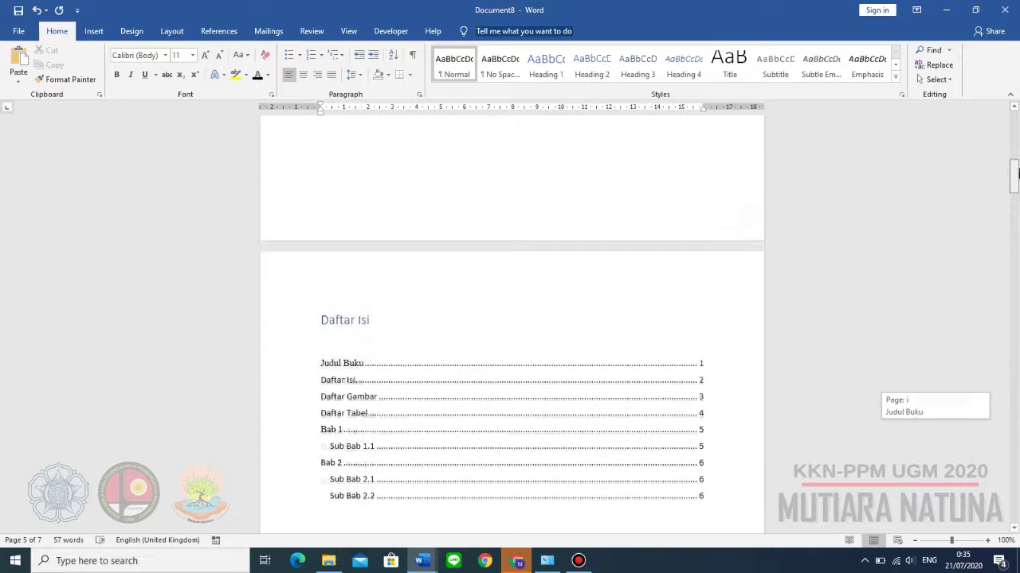
left_click(408, 403)
right_click(407, 410)
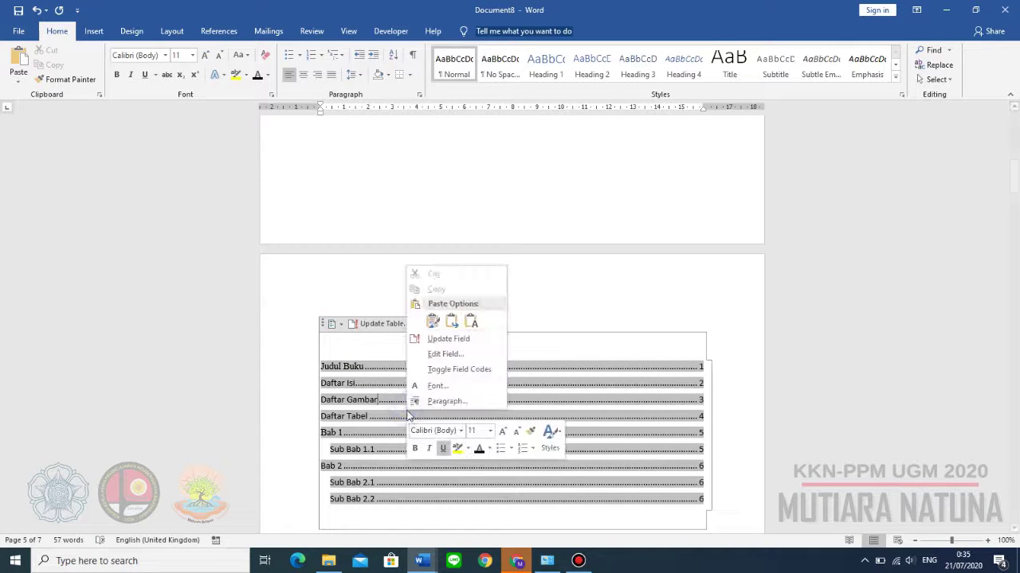
left_click(452, 340)
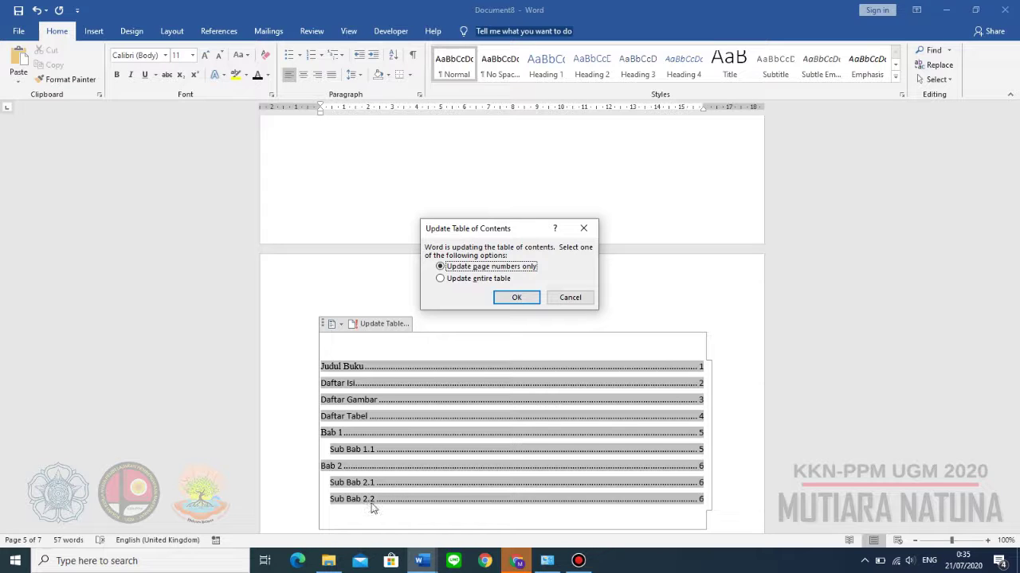
left_click(516, 296)
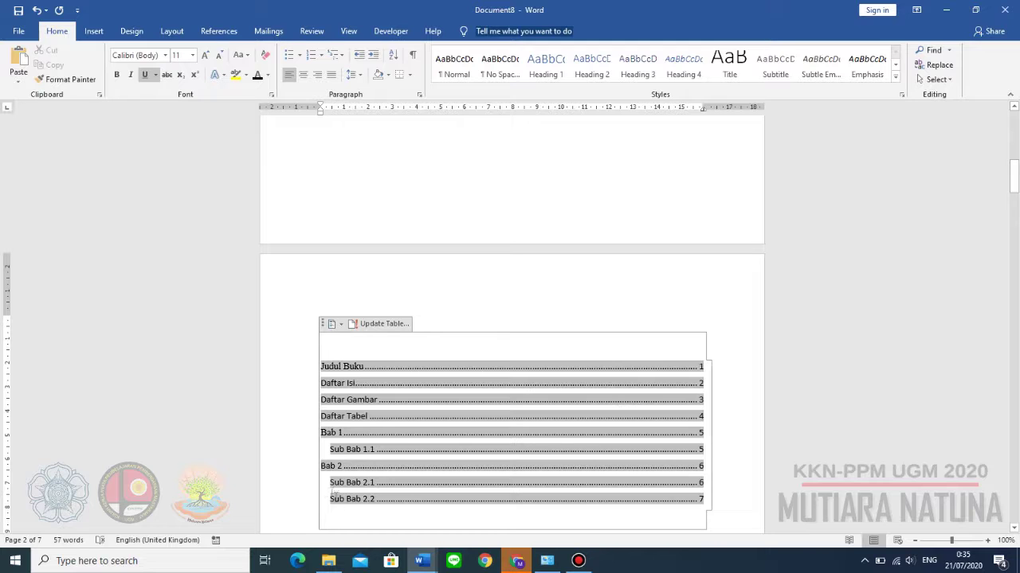
Step: Update the entire table of contents to include the Heading 3 entries under Sub Bab 2.1
right_click(388, 434)
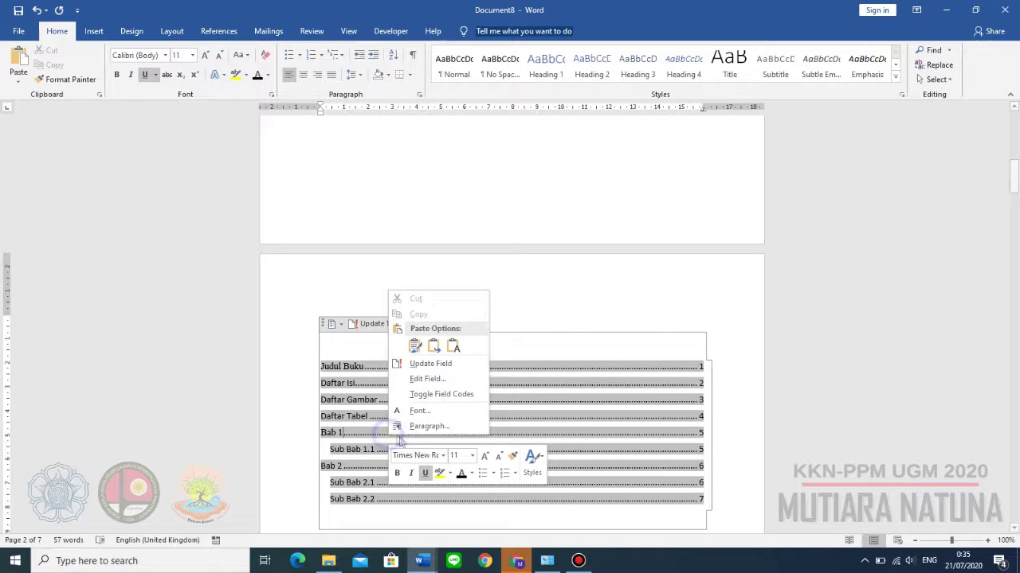
left_click(434, 367)
left_click(478, 279)
left_click(516, 297)
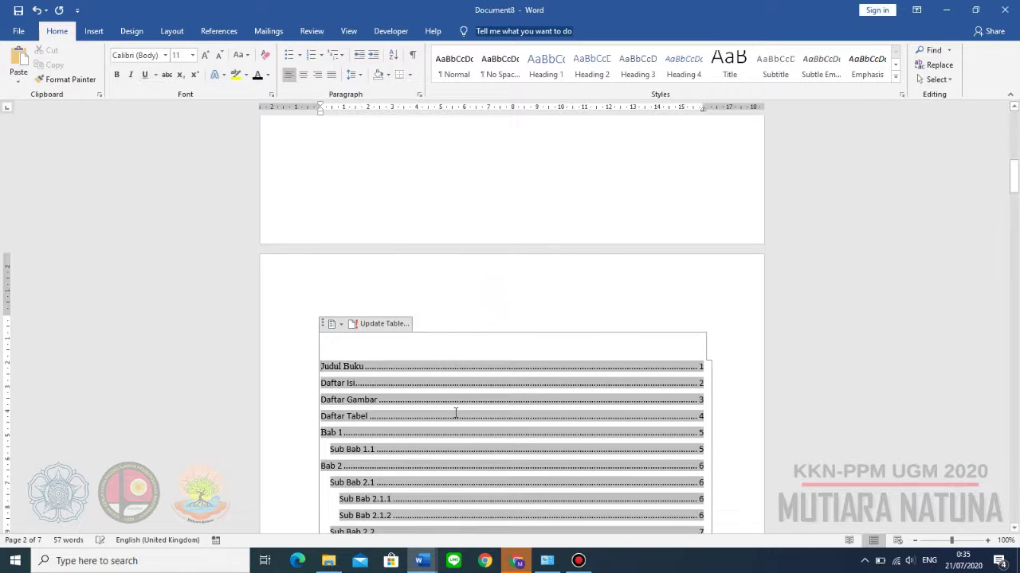
Step: Examine the nested entries and page numbers in the updated table of contents, and look over the Daftar Gambar page
scroll(455, 413, "down", 2)
left_click(396, 433)
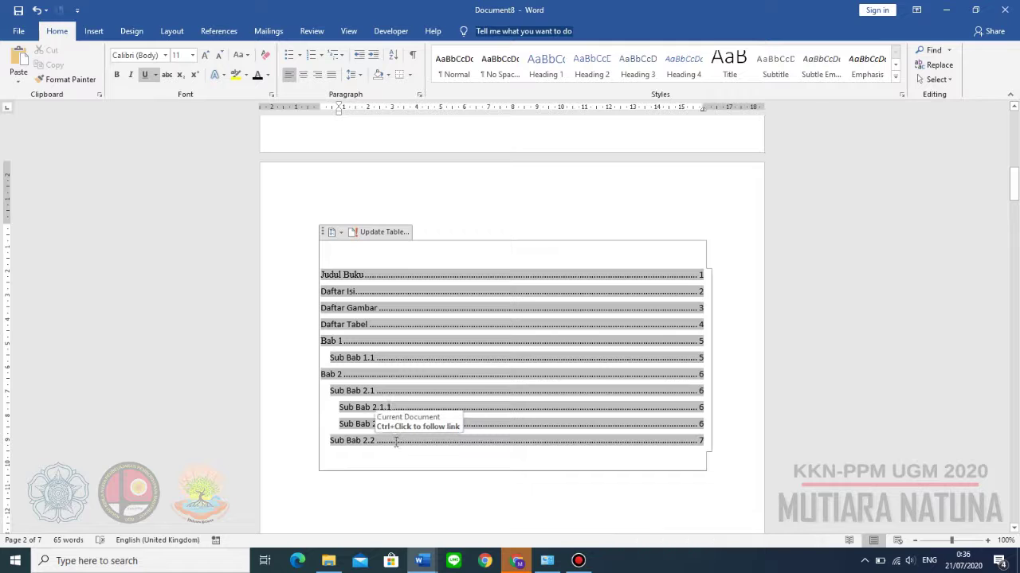
left_click(391, 489)
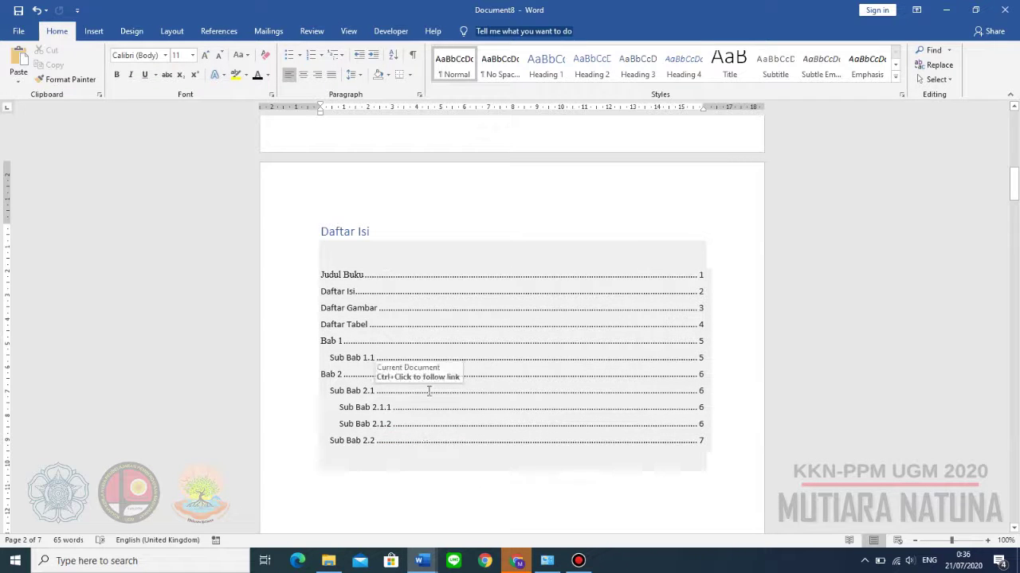
scroll(401, 447, "down", 3)
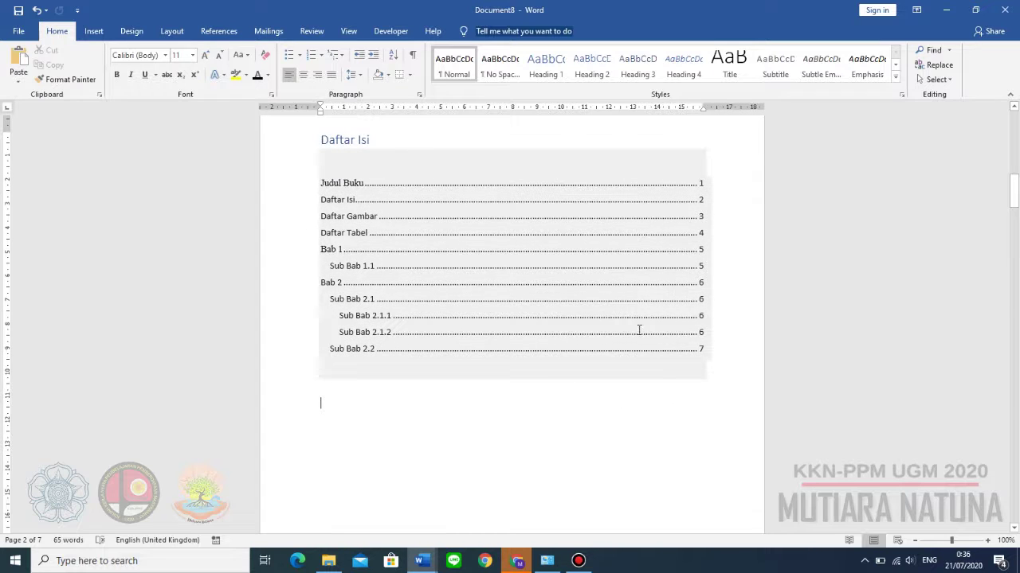
scroll(662, 380, "down", 7)
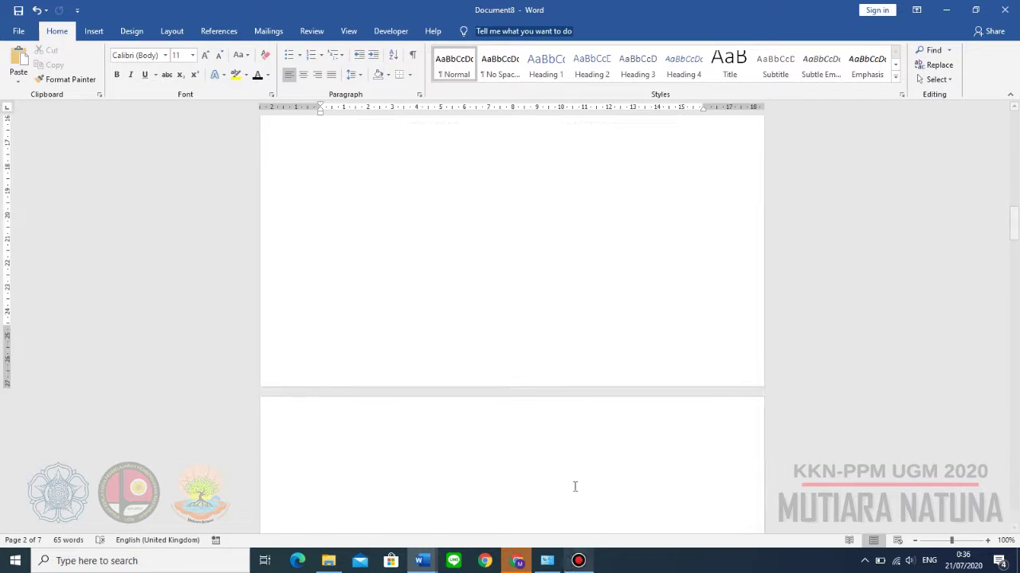
scroll(574, 486, "down", 14)
scroll(539, 433, "up", 2)
scroll(391, 232, "up", 3)
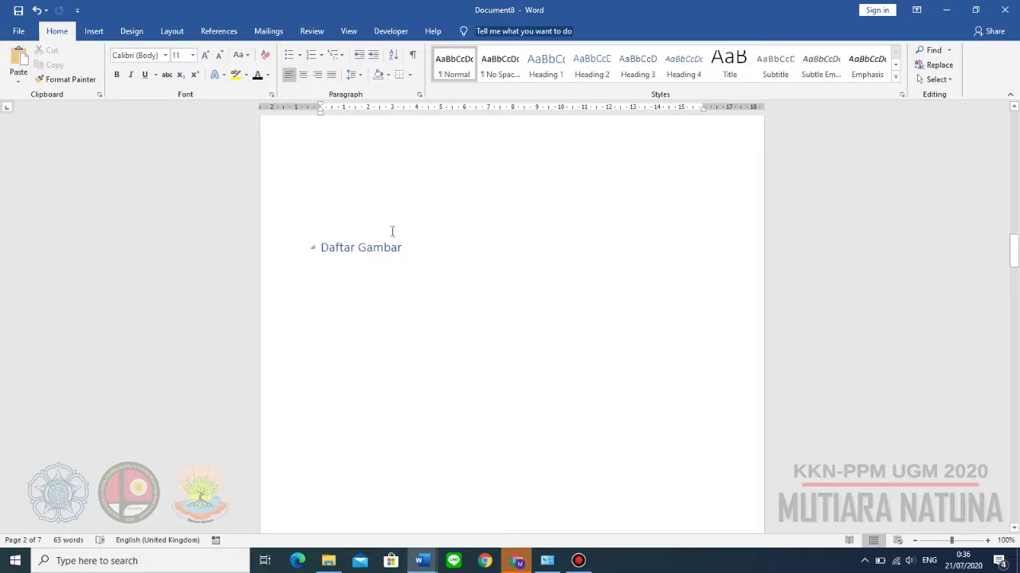
scroll(390, 266, "up", 3)
left_click(391, 348)
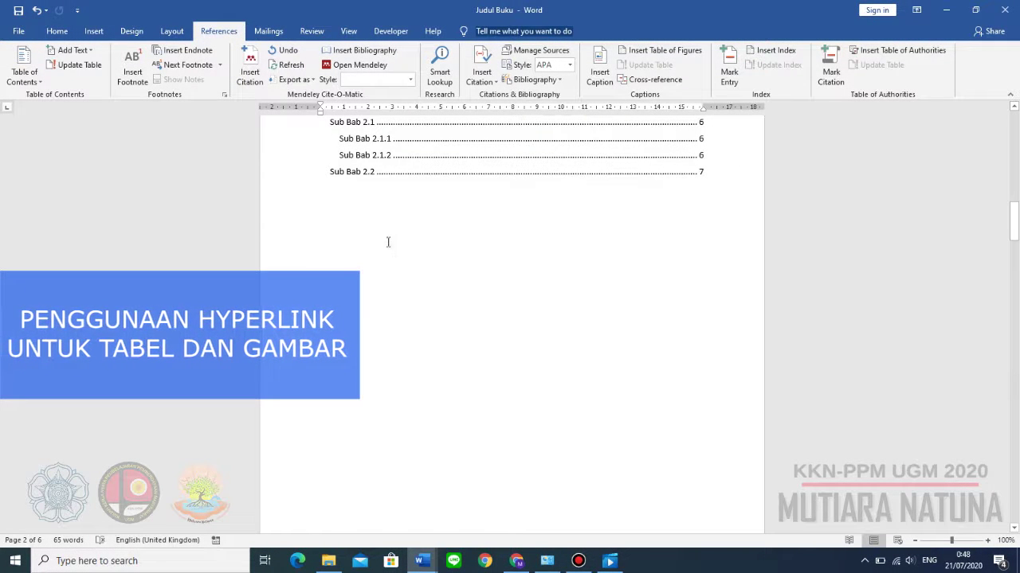
scroll(478, 334, "down", 10)
scroll(481, 337, "down", 5)
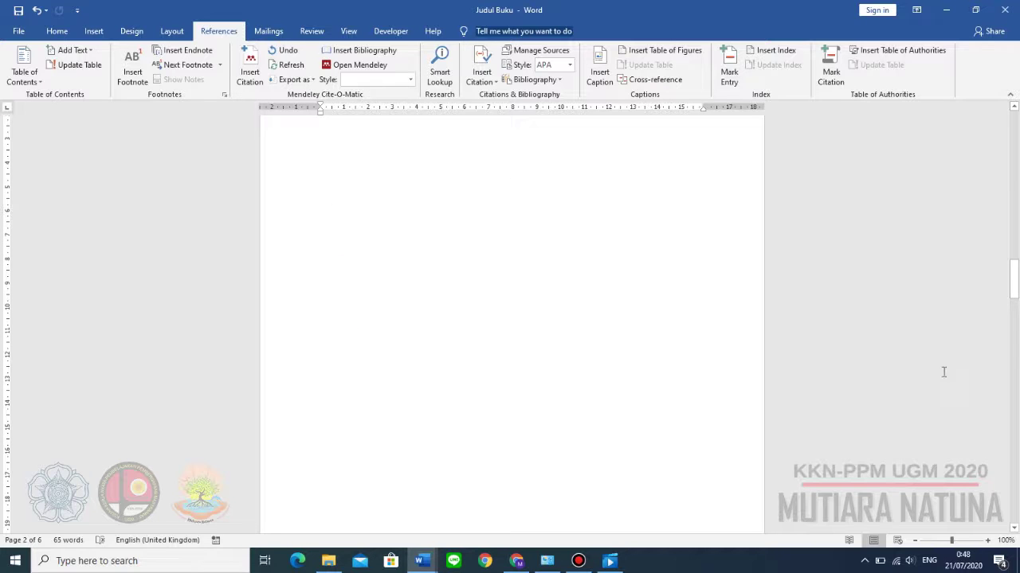
Step: Insert a table with four columns and two rows below Sub Bab 2.1.2 and add a blank line above it
left_click_drag(1016, 283, 1014, 481)
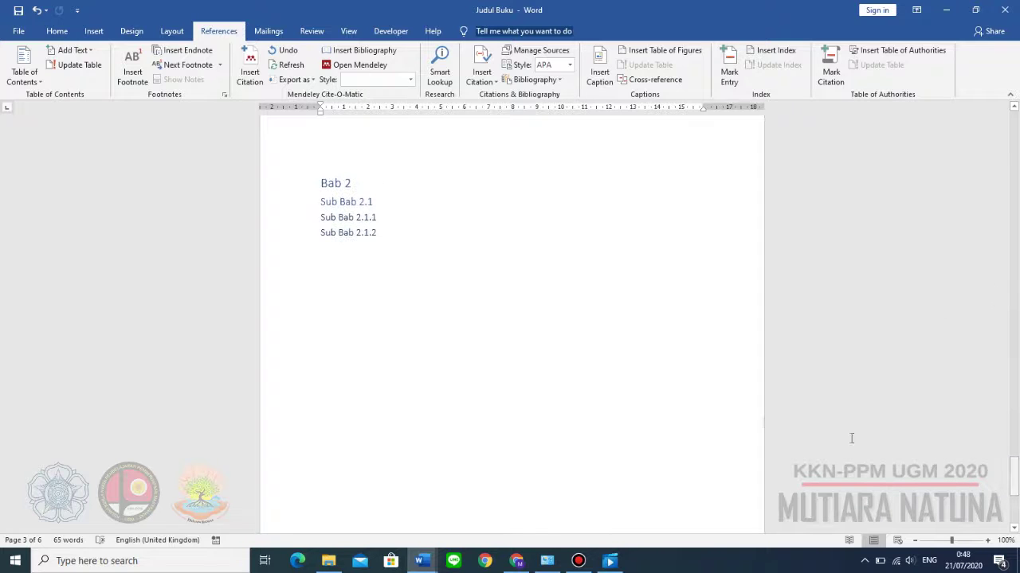
left_click(370, 272)
left_click(362, 347)
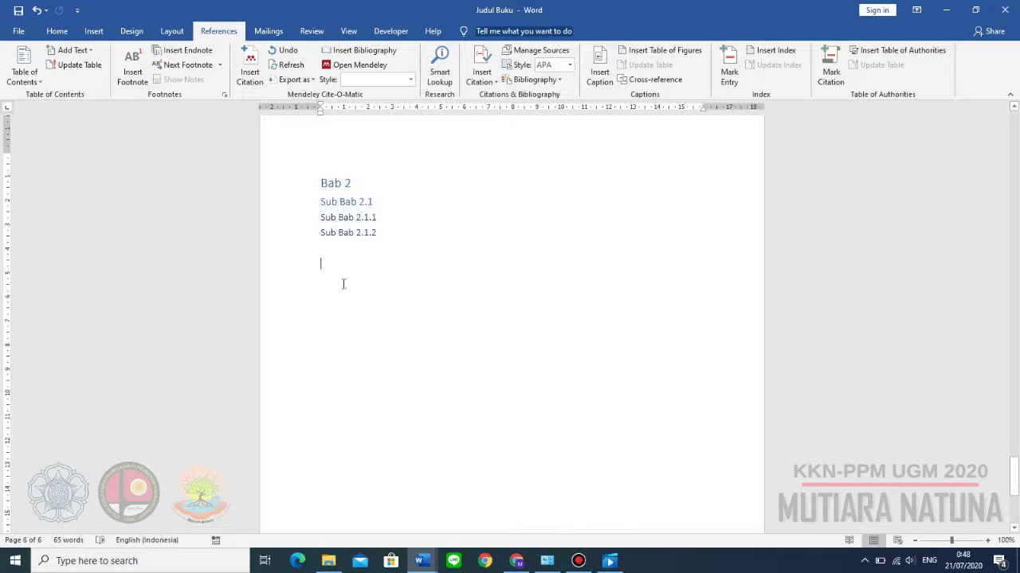
left_click(97, 31)
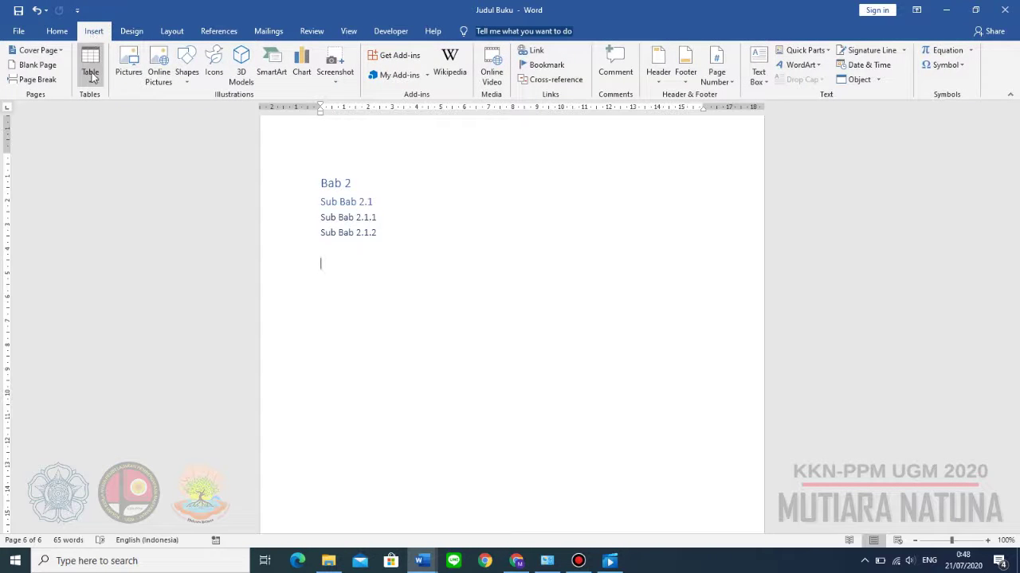
left_click(90, 67)
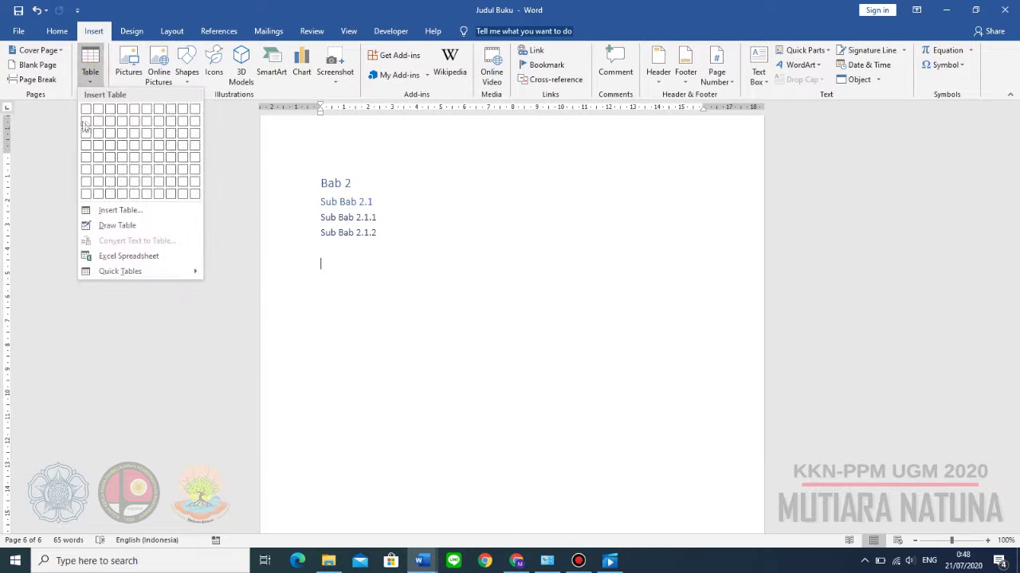
left_click(125, 121)
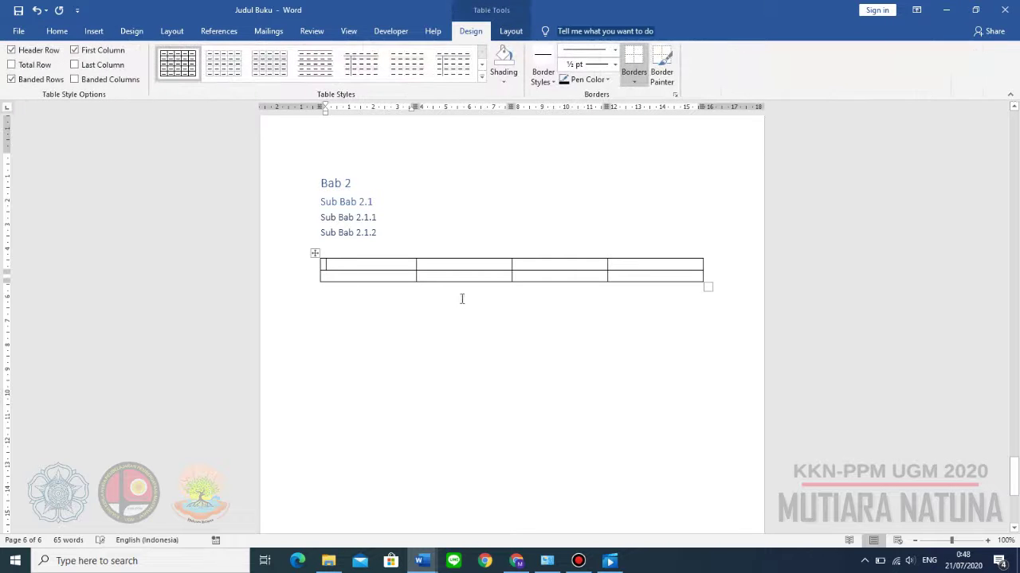
left_click(357, 253)
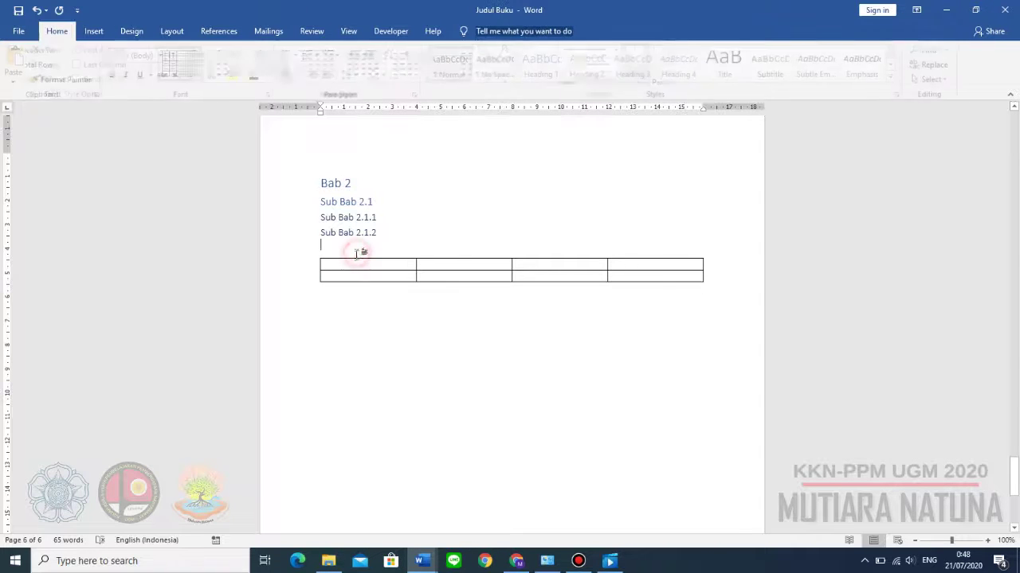
key("Return")
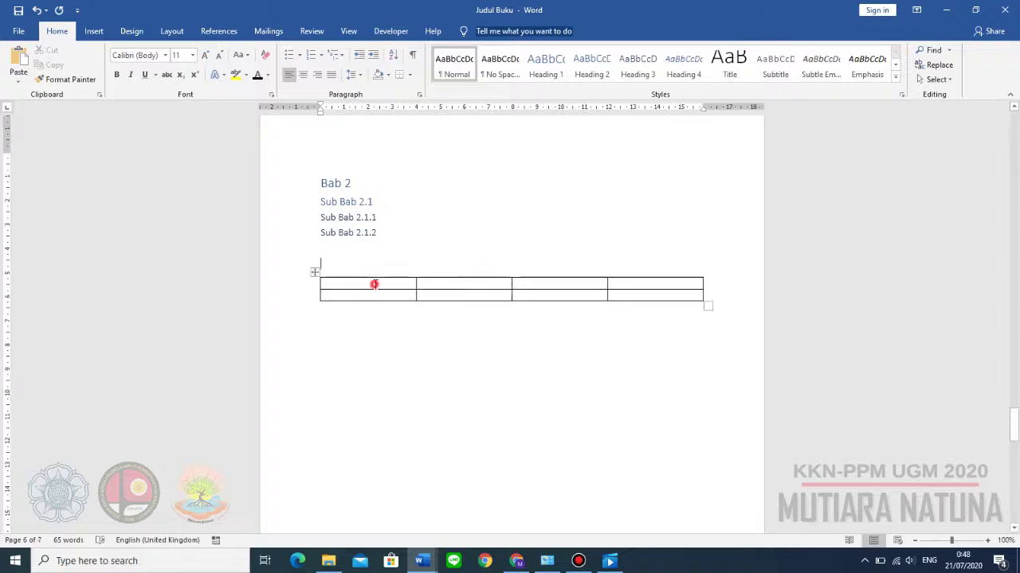
Step: Add the caption "Table 1: Contoh tabel 1" below the four-column table, using the Table label
left_click(375, 284)
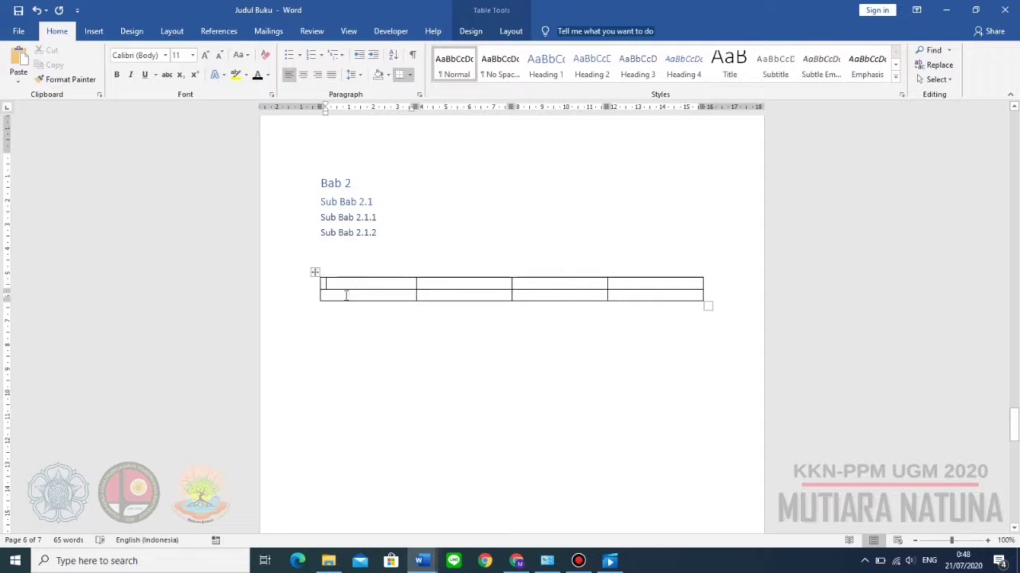
left_click(315, 272)
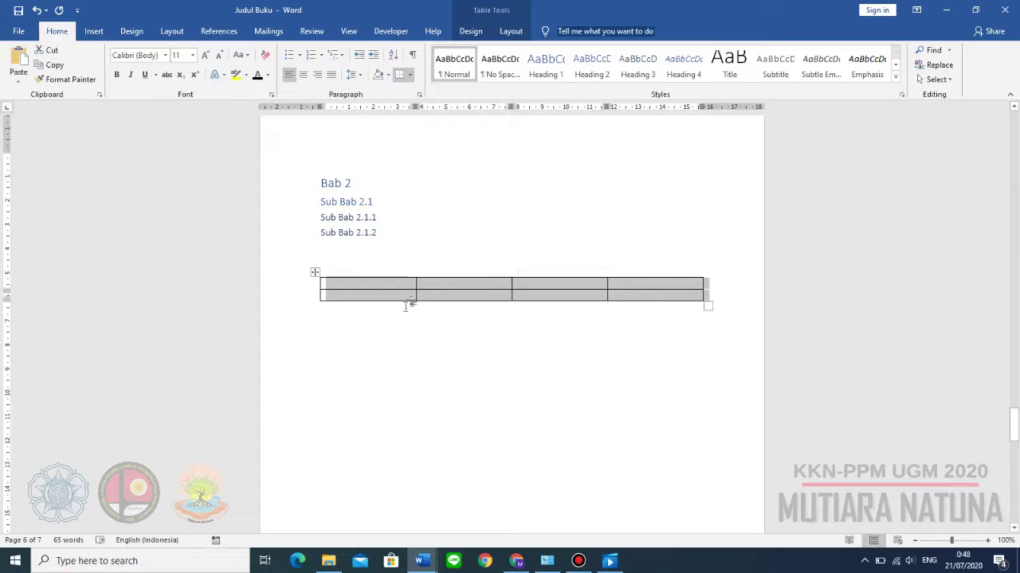
right_click(359, 287)
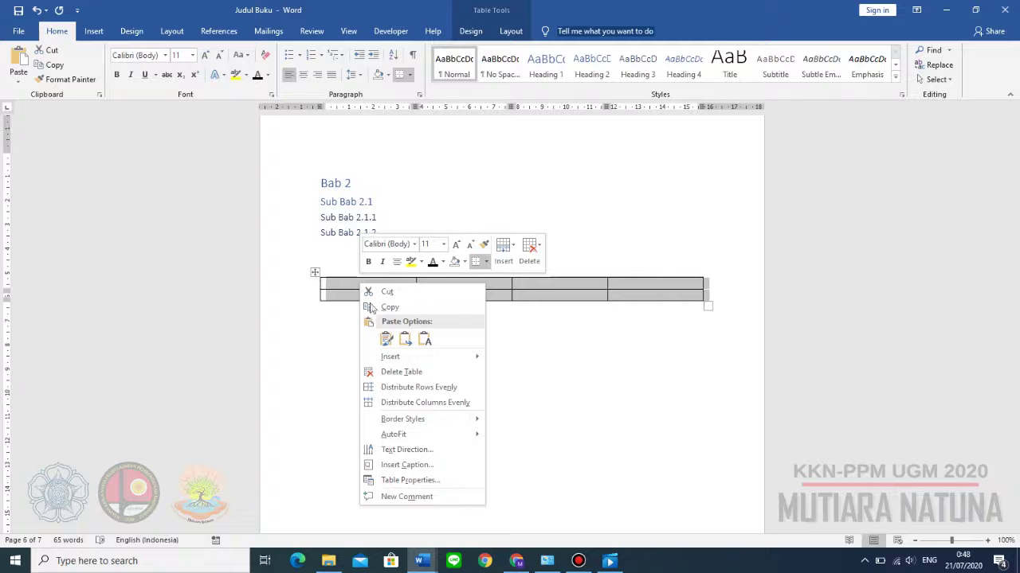
left_click(407, 465)
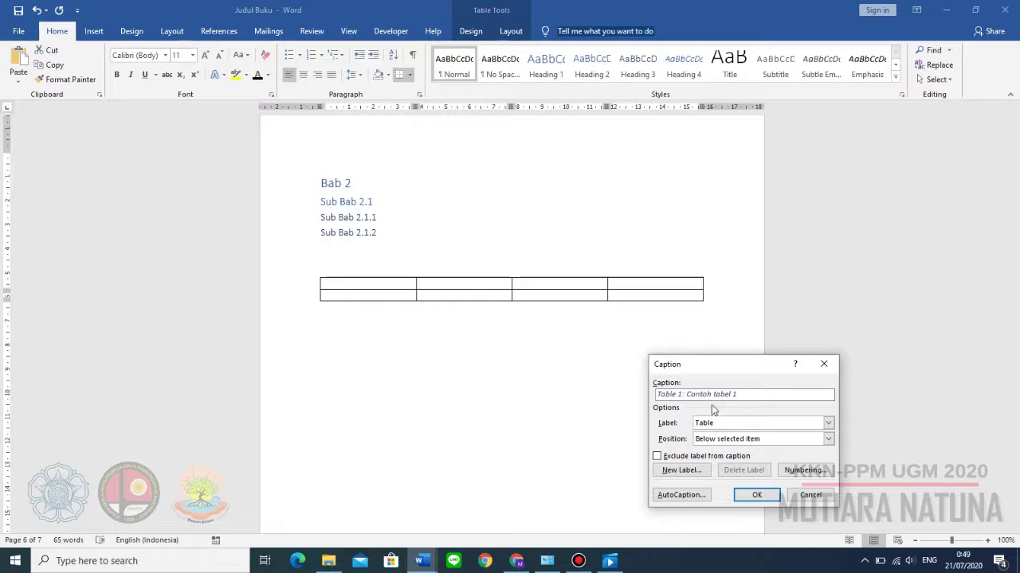
left_click(734, 443)
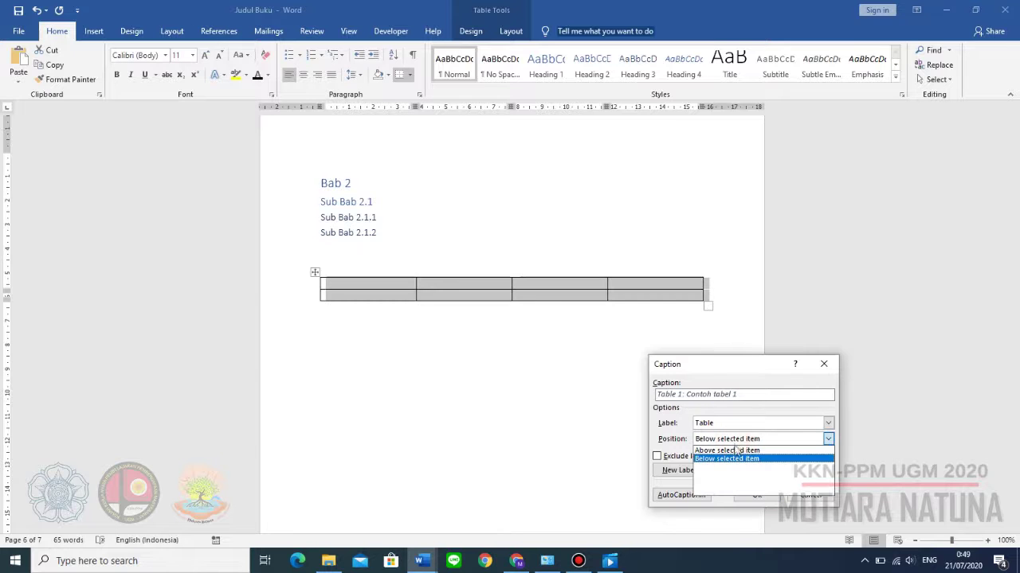
left_click(725, 459)
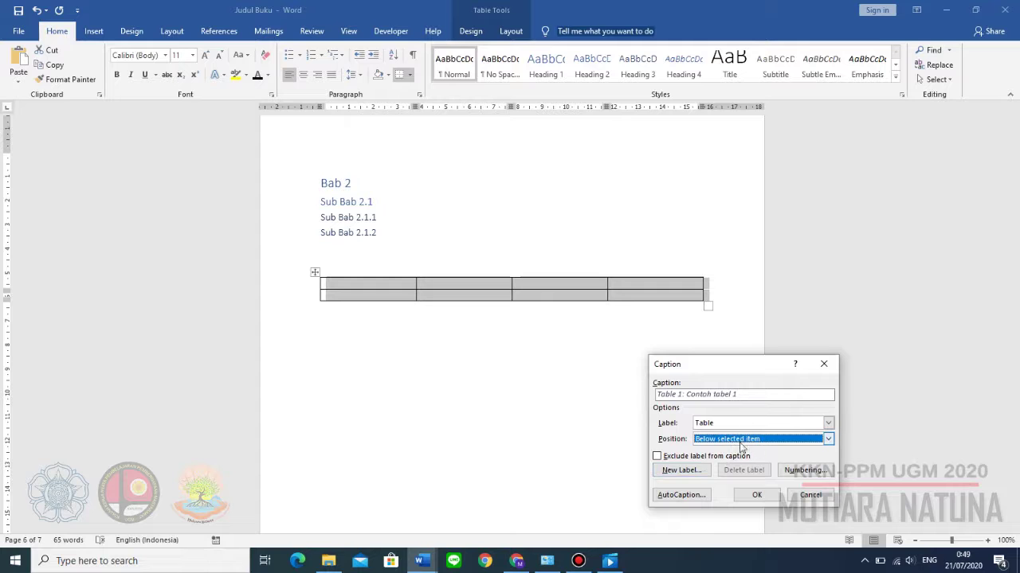
left_click(754, 493)
left_click(376, 341)
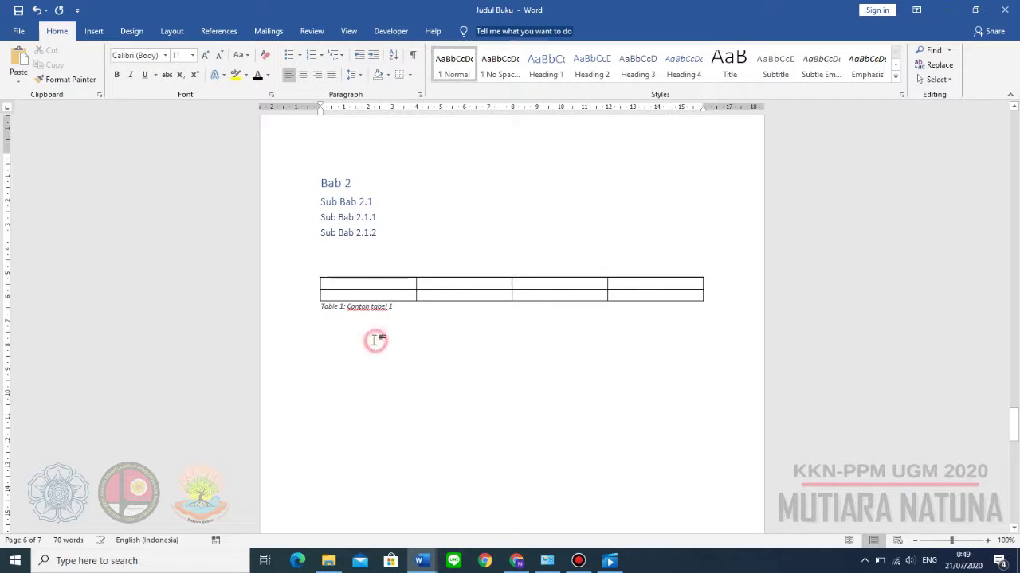
left_click(337, 308)
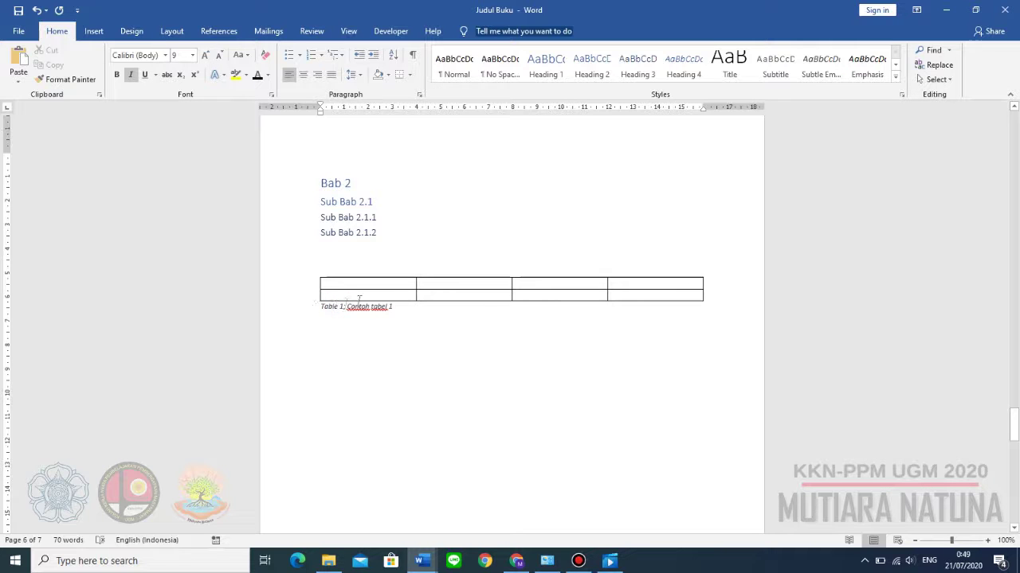
left_click(396, 308)
left_click_drag(401, 308, 323, 316)
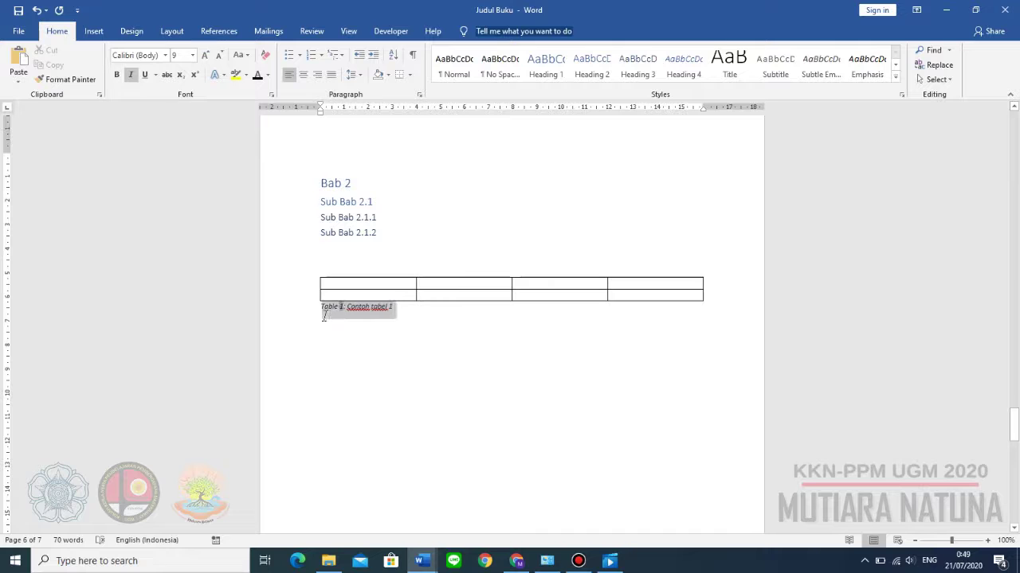
left_click(360, 315)
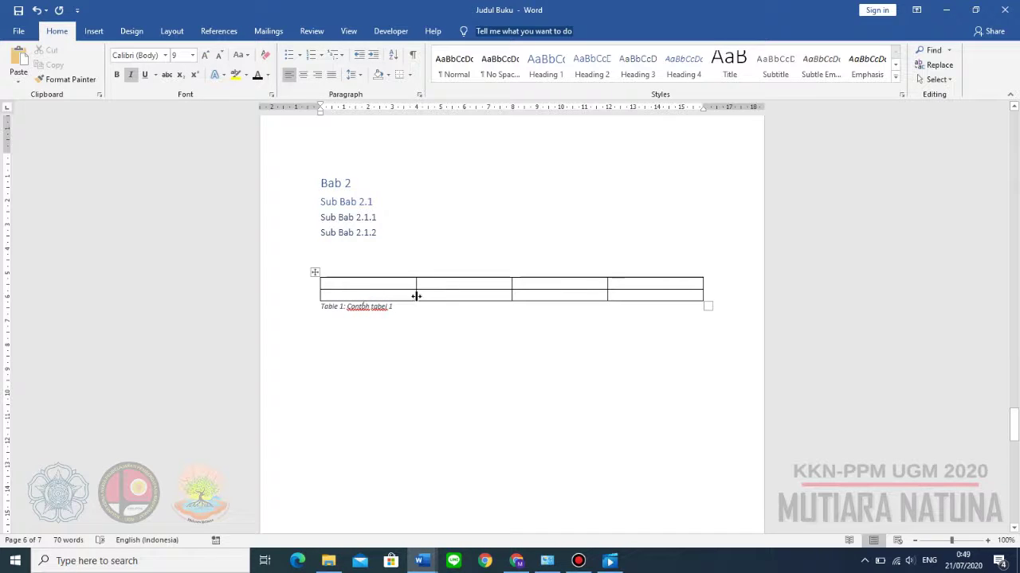
left_click(418, 298)
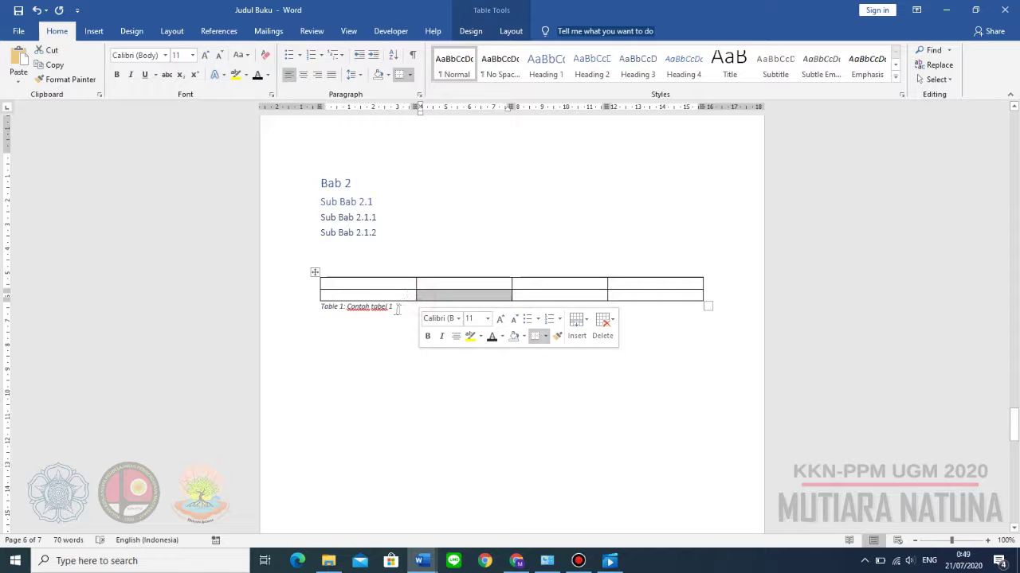
left_click(392, 309)
Step: Insert a table with five columns and two rows under Sub Bab 2.2, leaving a blank line after the heading
scroll(414, 314, "down", 5)
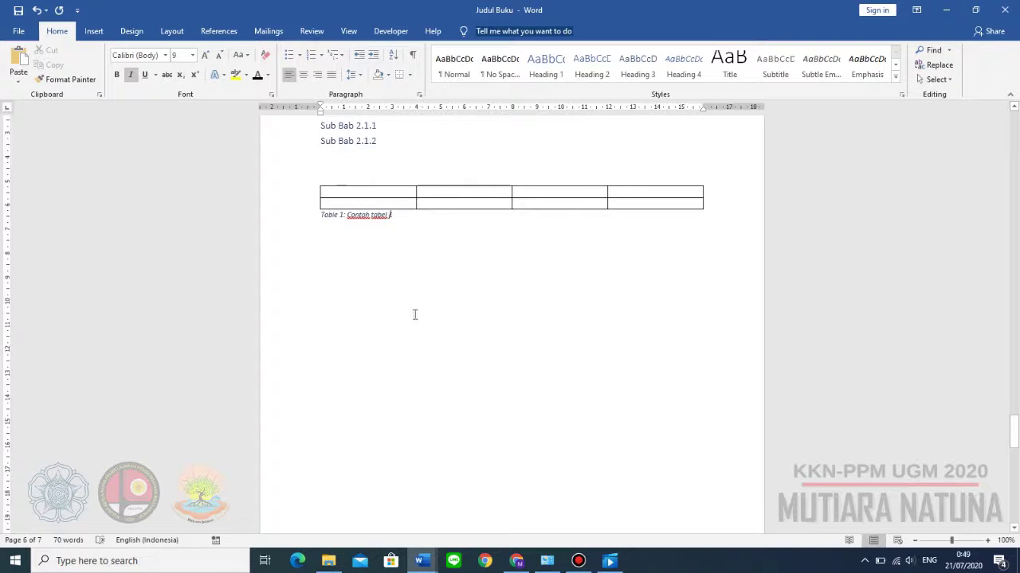
scroll(411, 314, "down", 5)
left_click(381, 349)
key("Return")
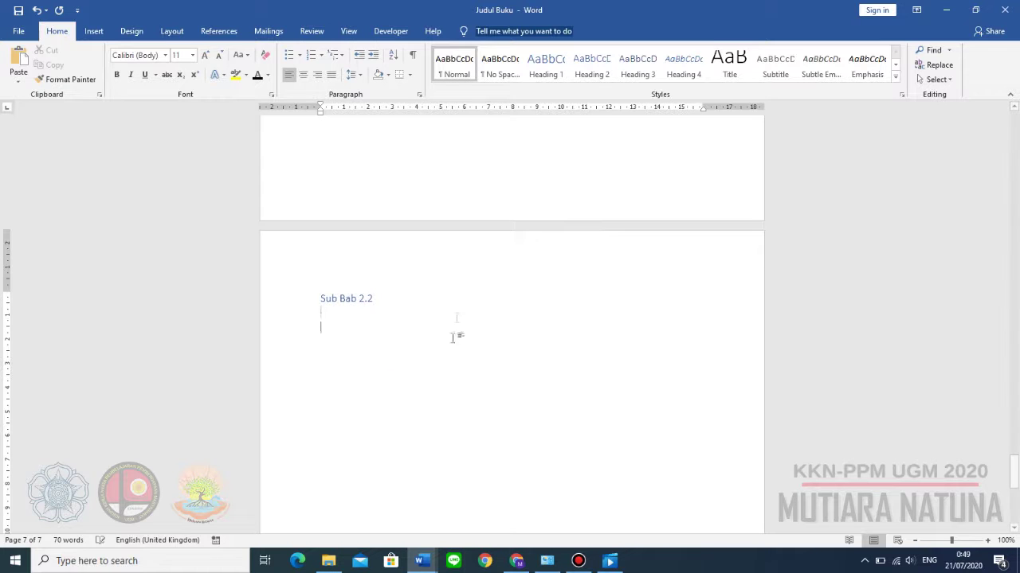
left_click(94, 31)
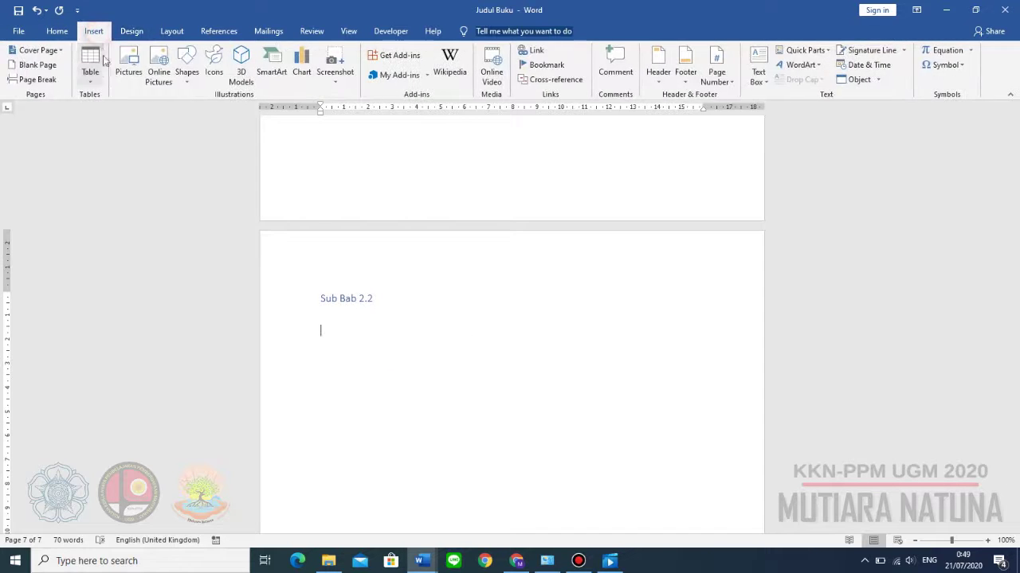
left_click(90, 68)
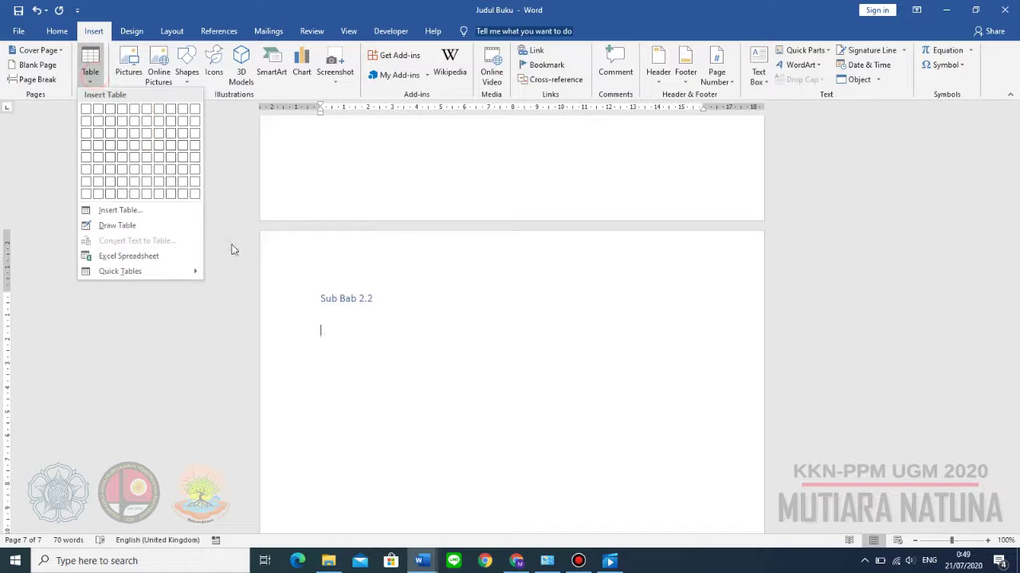
left_click(134, 121)
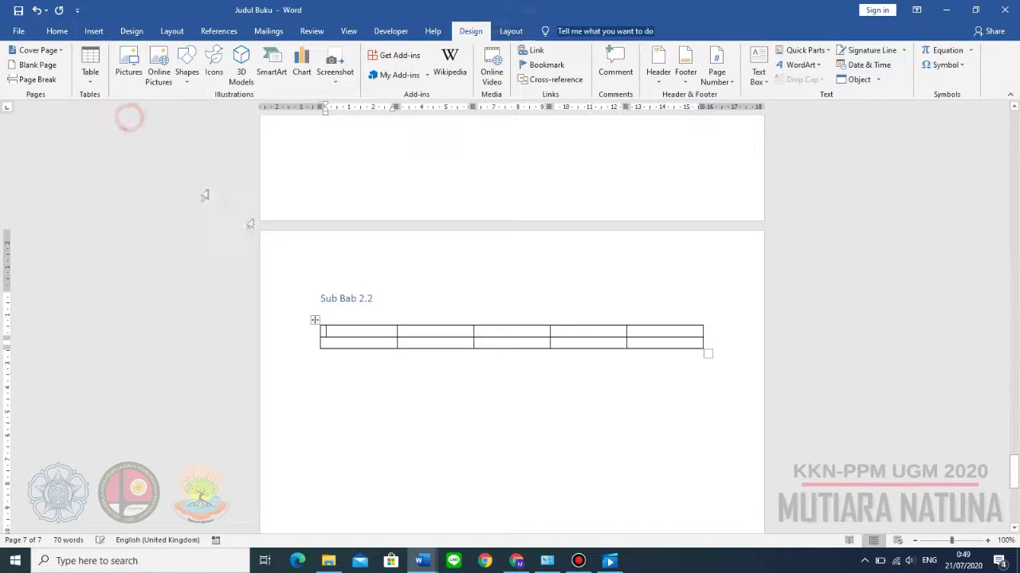
Step: Add the caption "Table 2: Contoh tabel 2" below the five-column table under Sub Bab 2.2
left_click(315, 319)
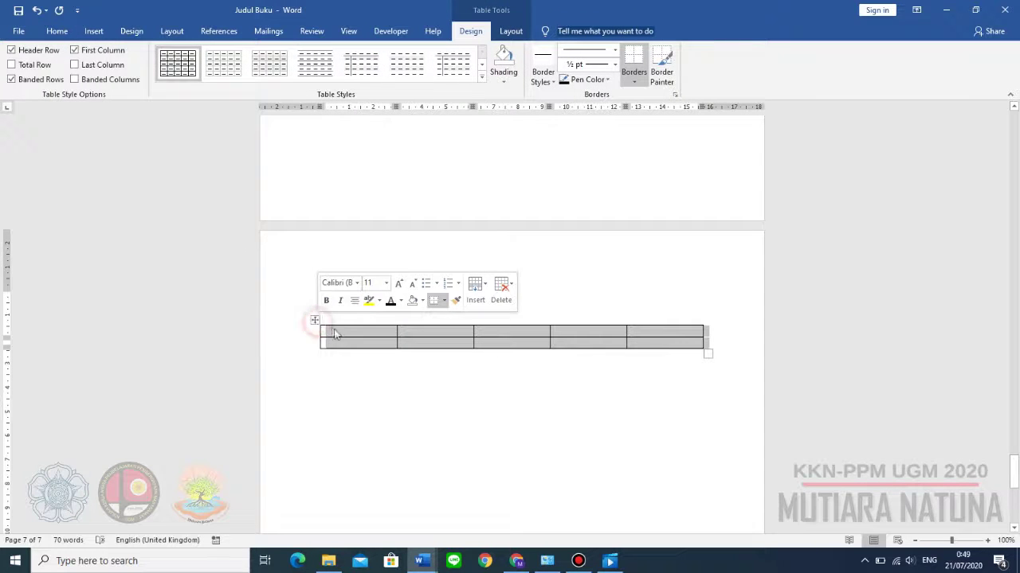
right_click(340, 335)
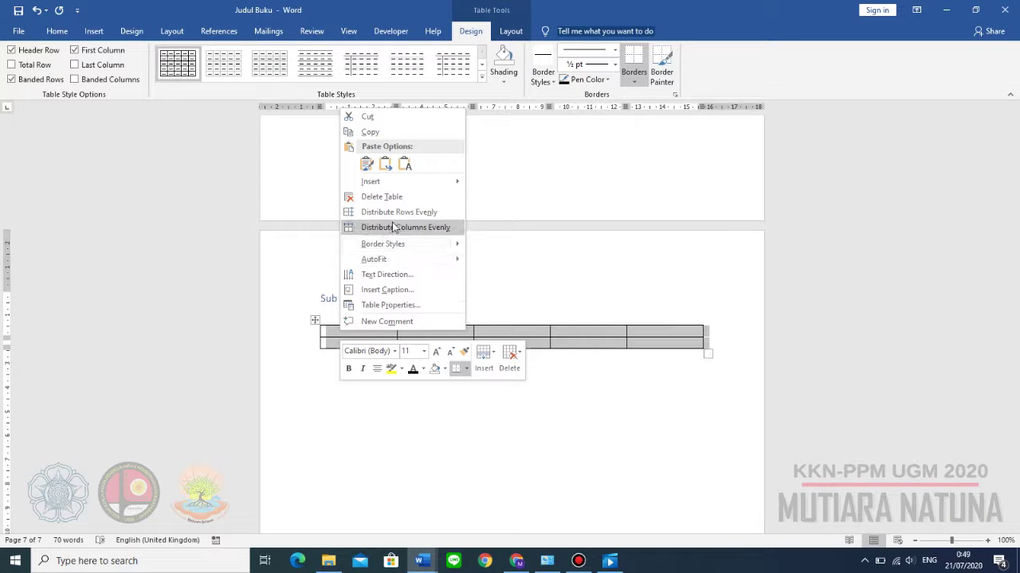
left_click(415, 289)
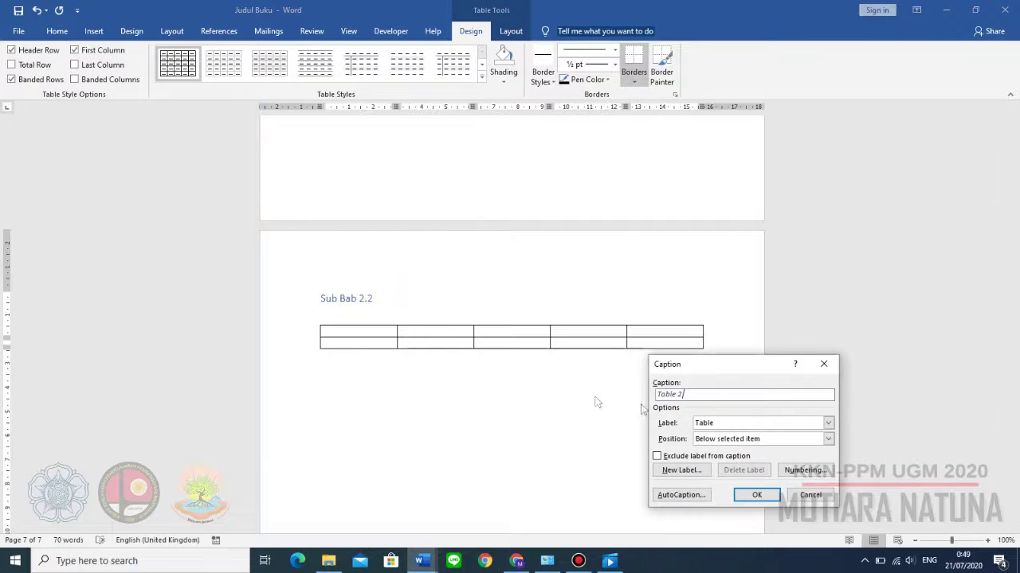
type(": Contoh tabel 2")
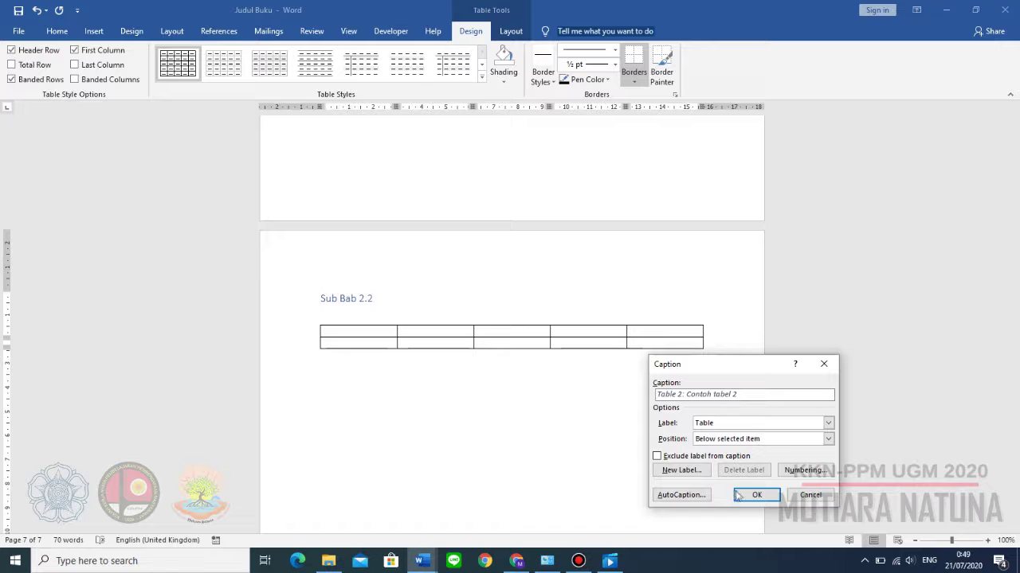
left_click(738, 495)
left_click(391, 371)
Step: Insert the emblem picture PicsArt_07-08-10.49.42 below the caption of the four-column table under Sub Bab 2.1.2
scroll(396, 375, "up", 2)
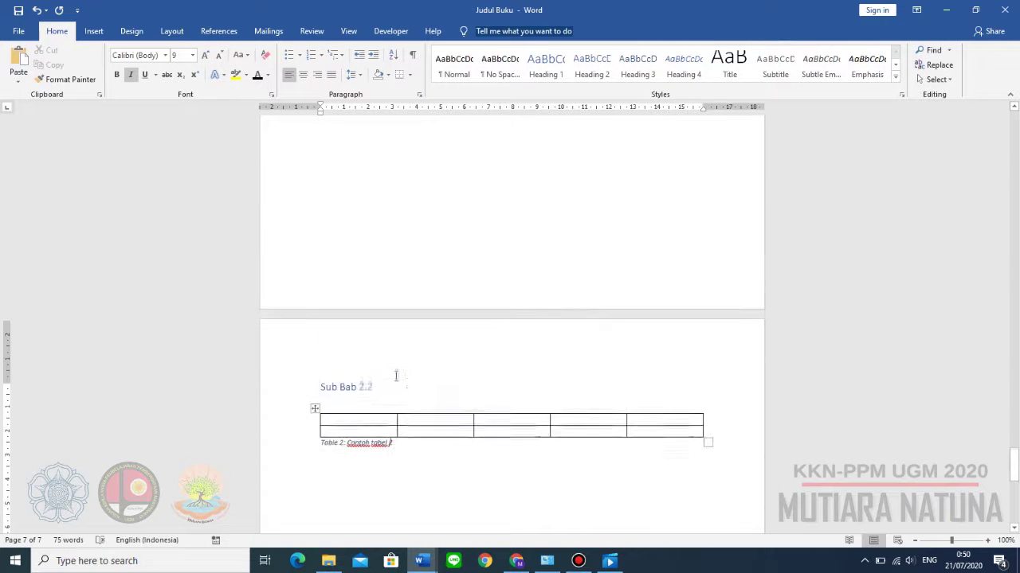
scroll(422, 469, "up", 8)
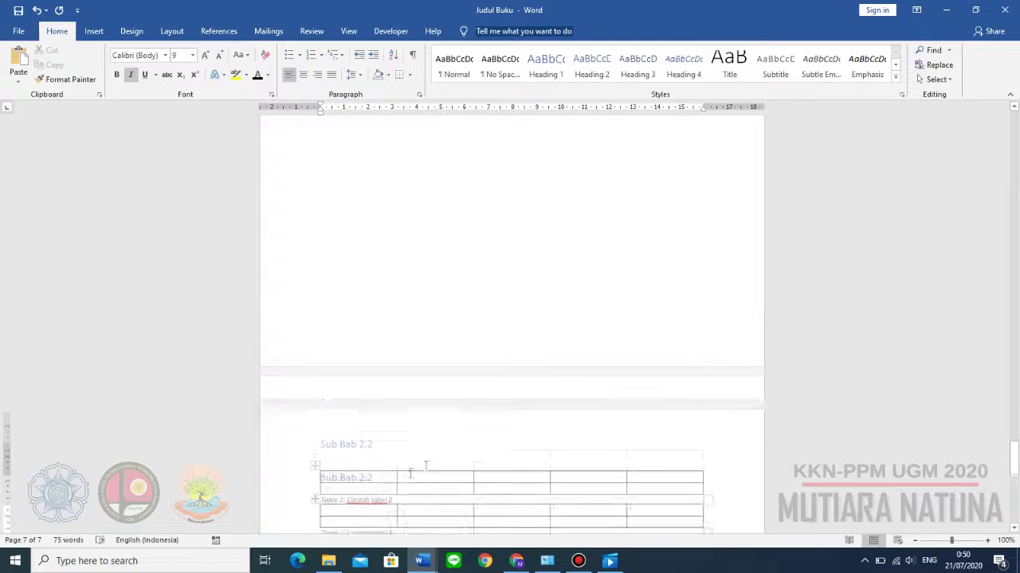
scroll(423, 483, "up", 3)
scroll(427, 478, "down", 4)
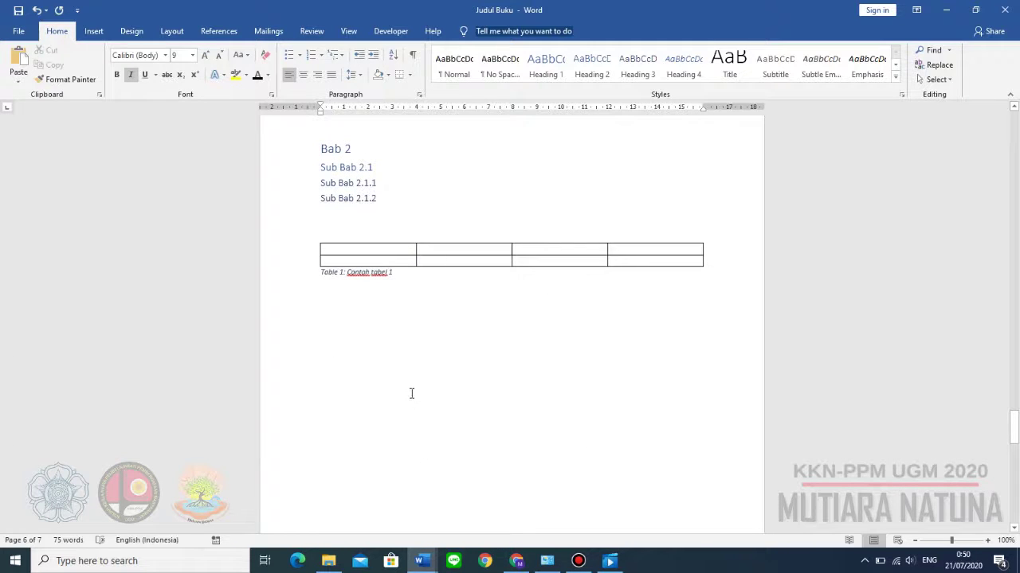
left_click(382, 301)
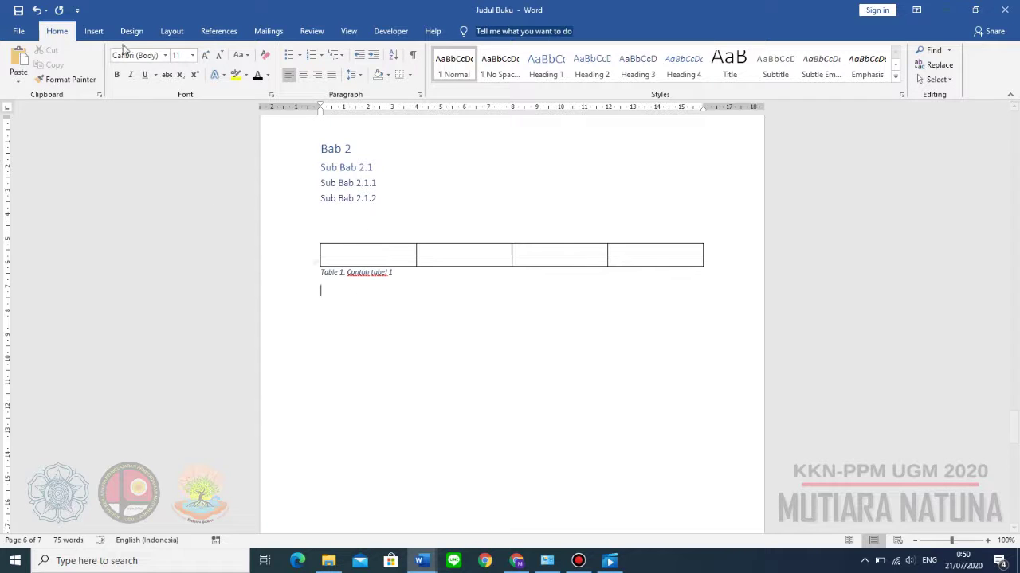
left_click(97, 33)
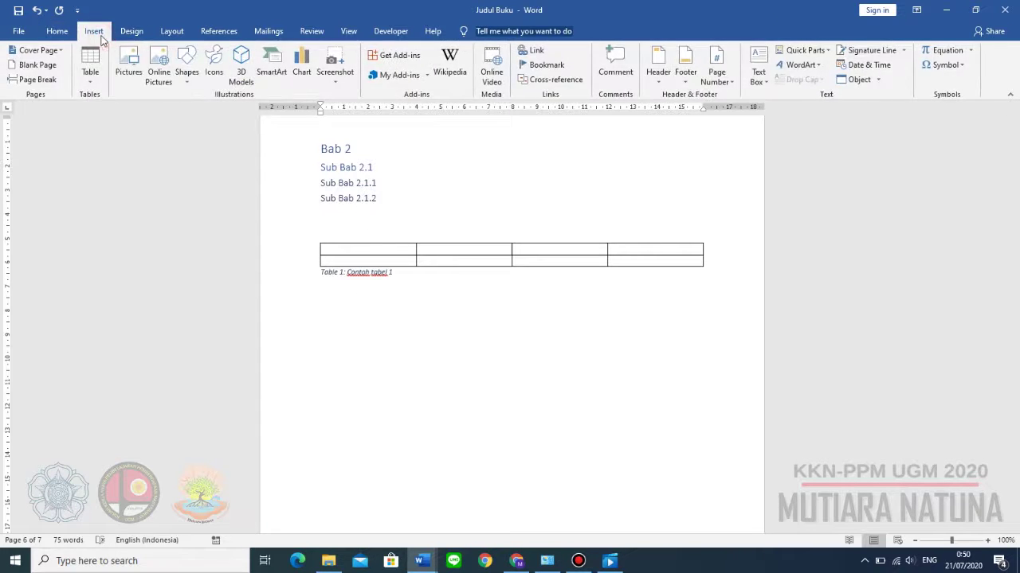
left_click(127, 70)
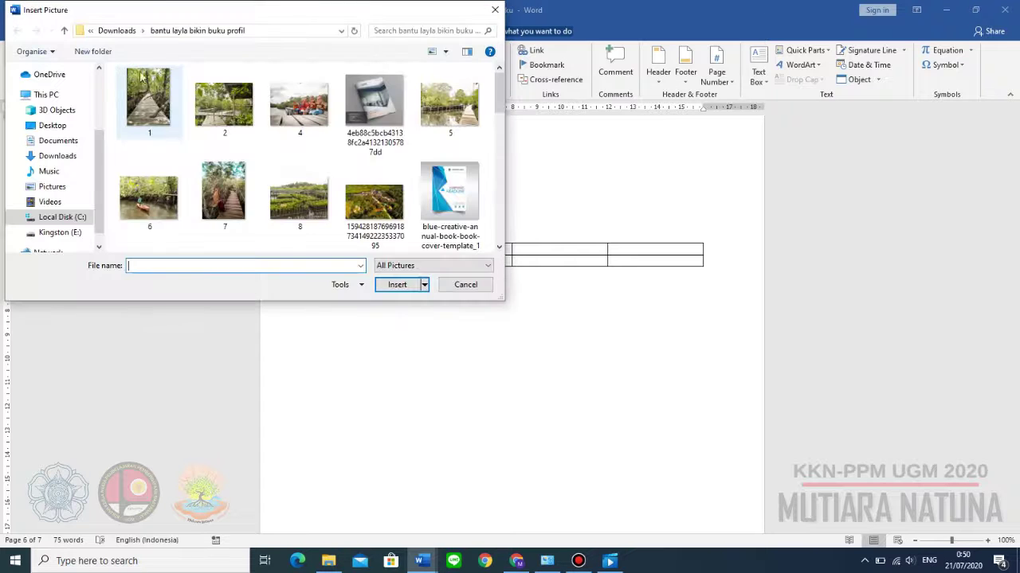
scroll(239, 159, "down", 5)
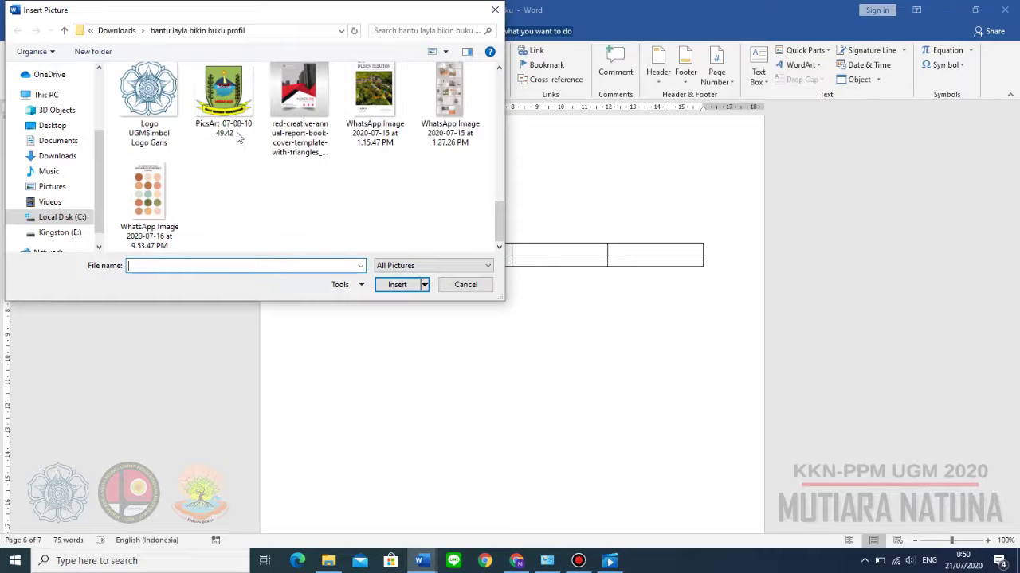
left_click(223, 130)
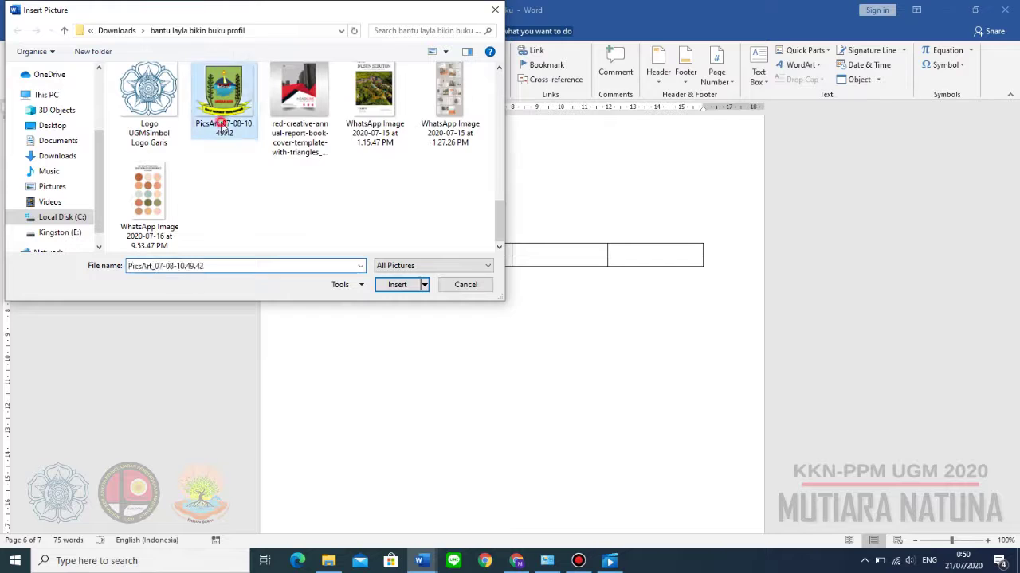
double_click(223, 129)
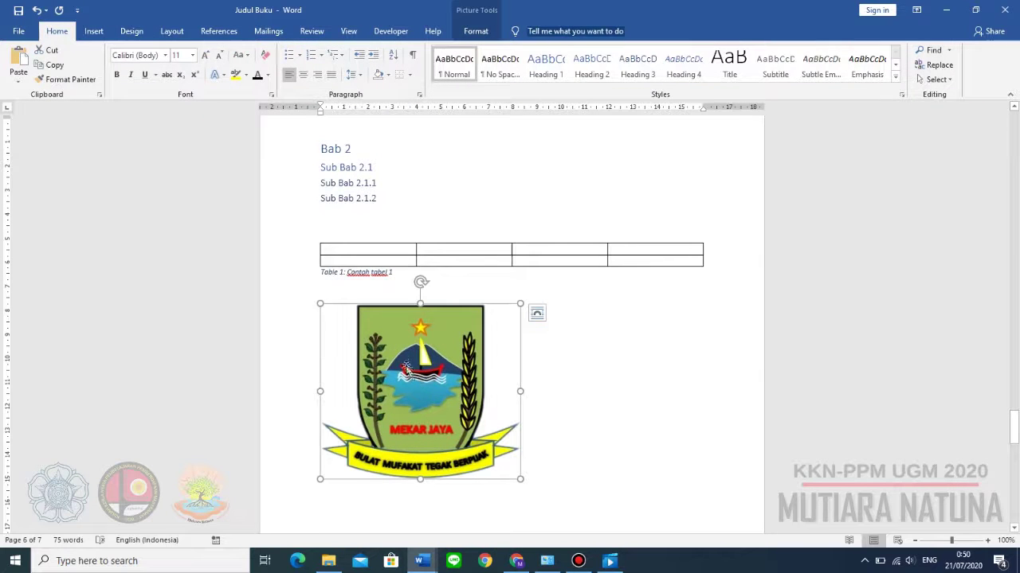
Step: Add a caption without descriptive text below the emblem picture, using the Figure label
right_click(404, 362)
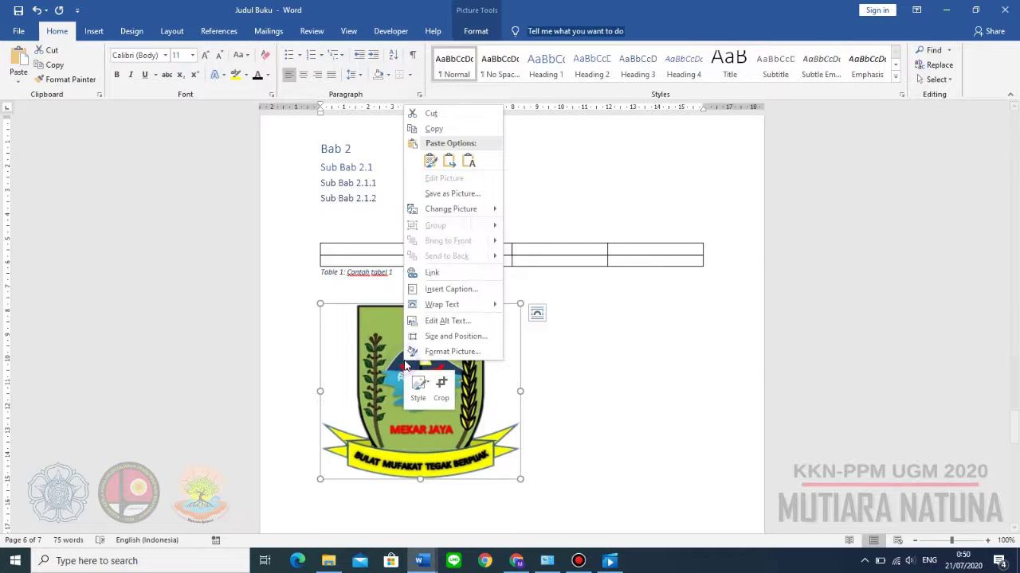
left_click(435, 290)
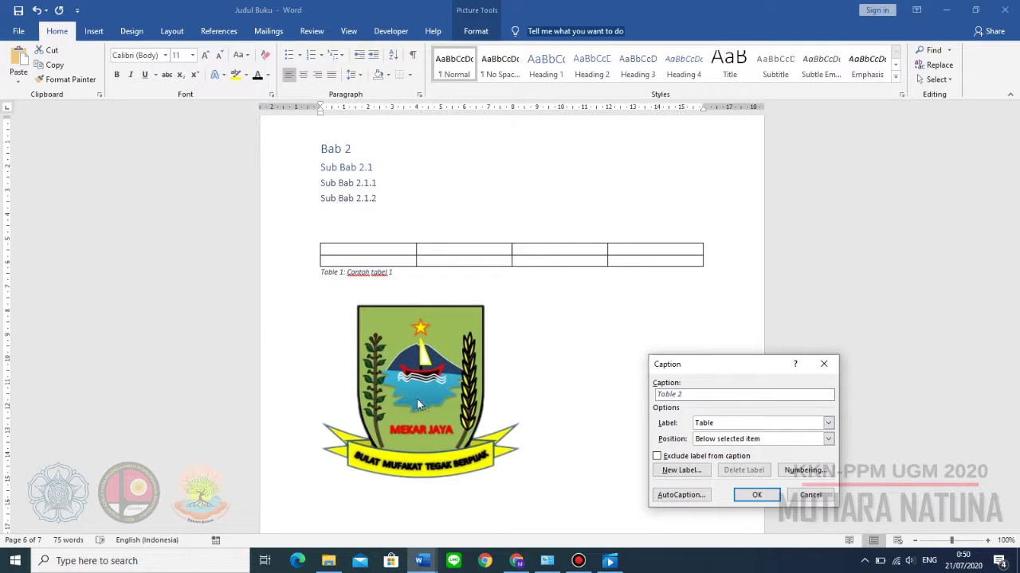
left_click(758, 423)
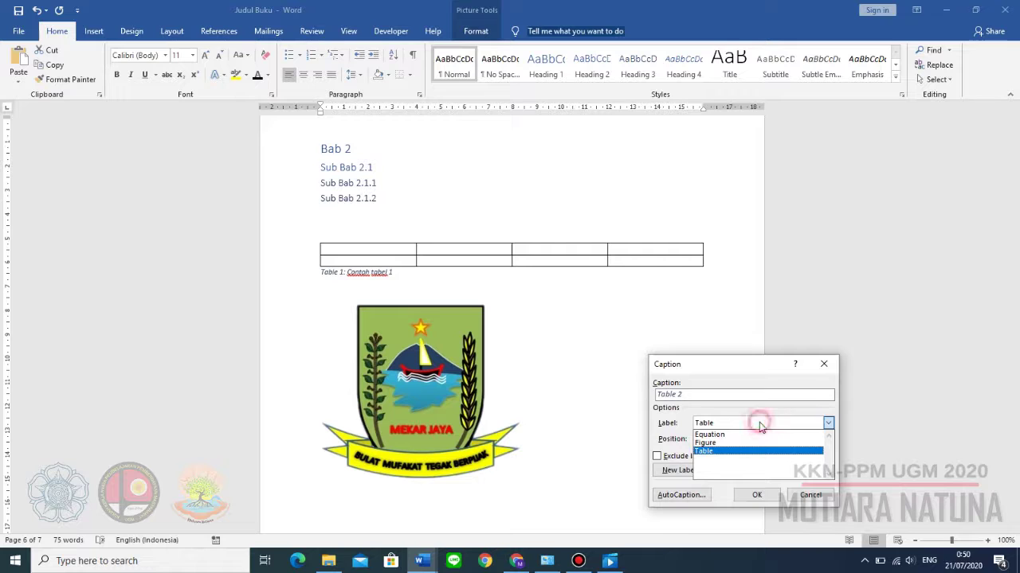
left_click(719, 443)
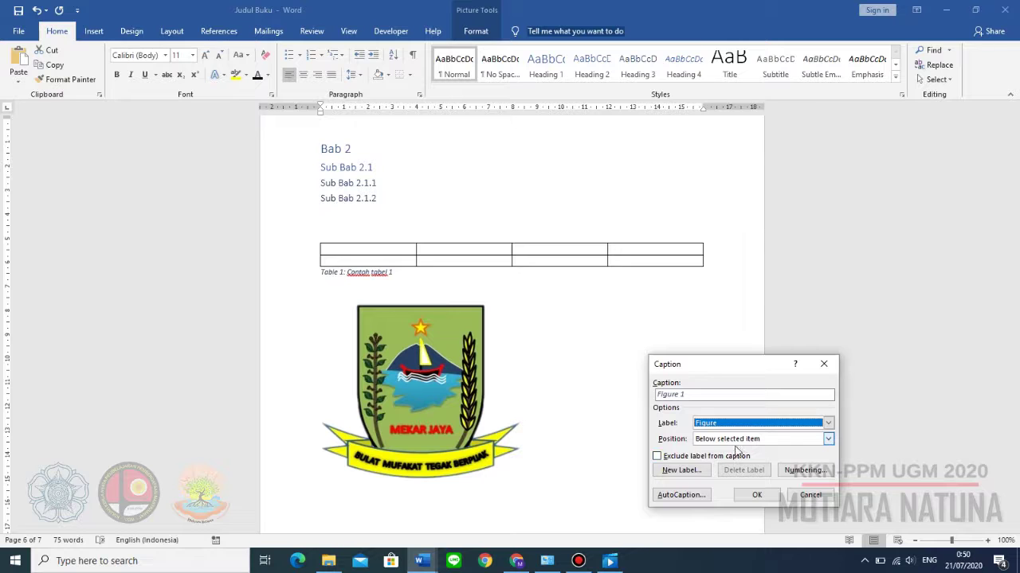
left_click(751, 495)
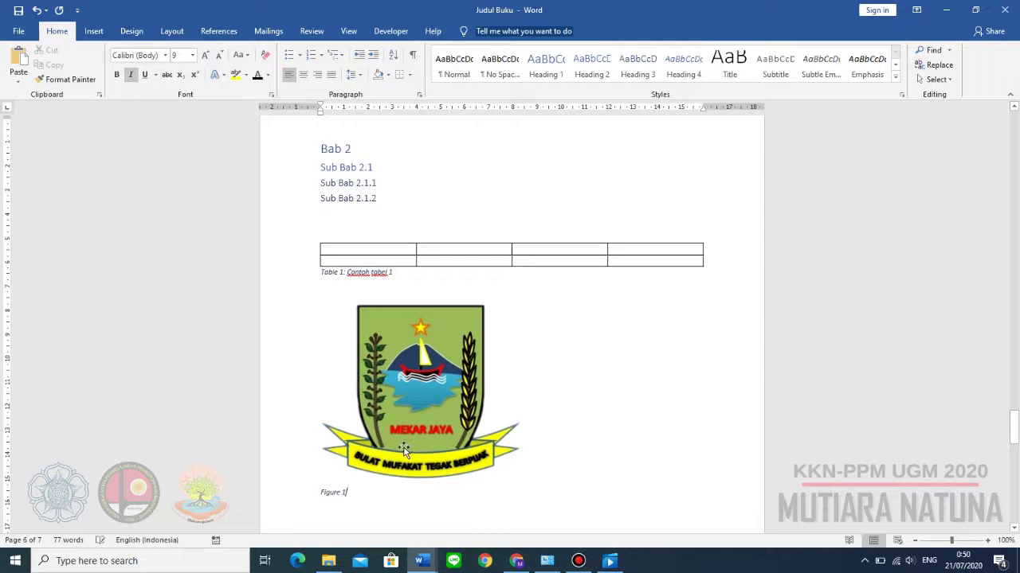
Step: Add the caption "Figure 1: Contoh gambar 1" below the emblem picture and delete the leftover caption without text
scroll(405, 451, "down", 3)
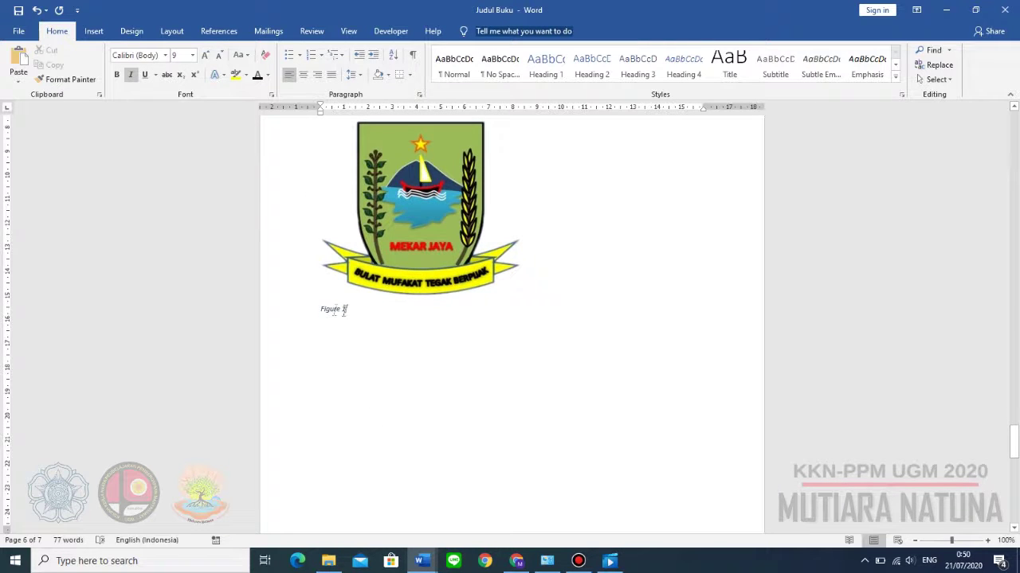
right_click(319, 306)
left_click(432, 314)
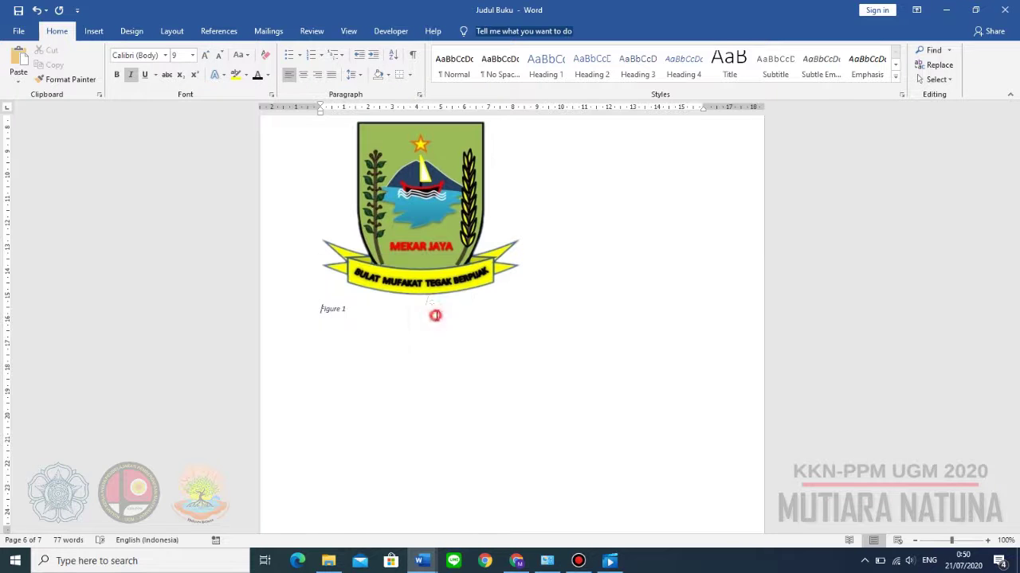
right_click(415, 254)
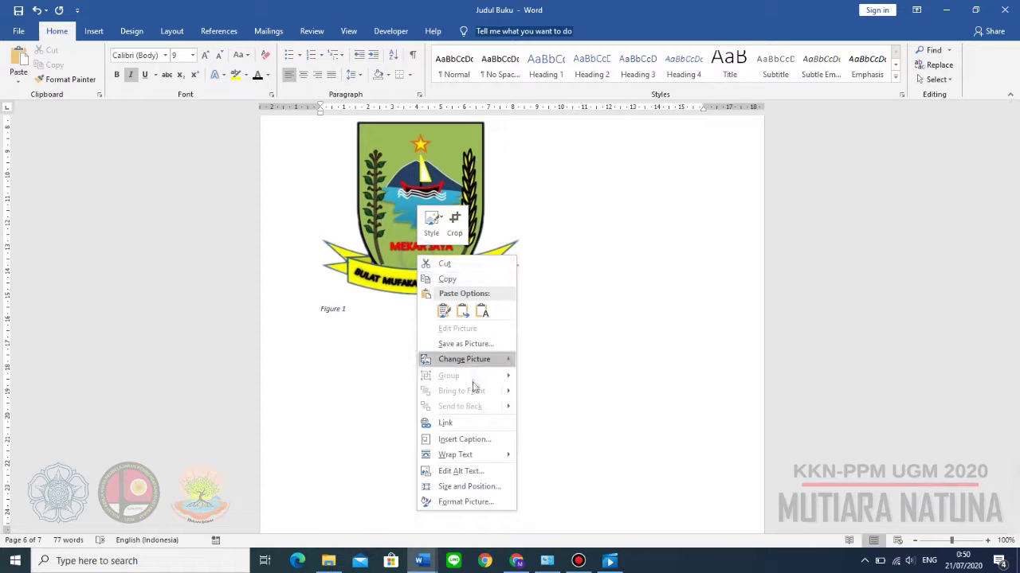
left_click(482, 438)
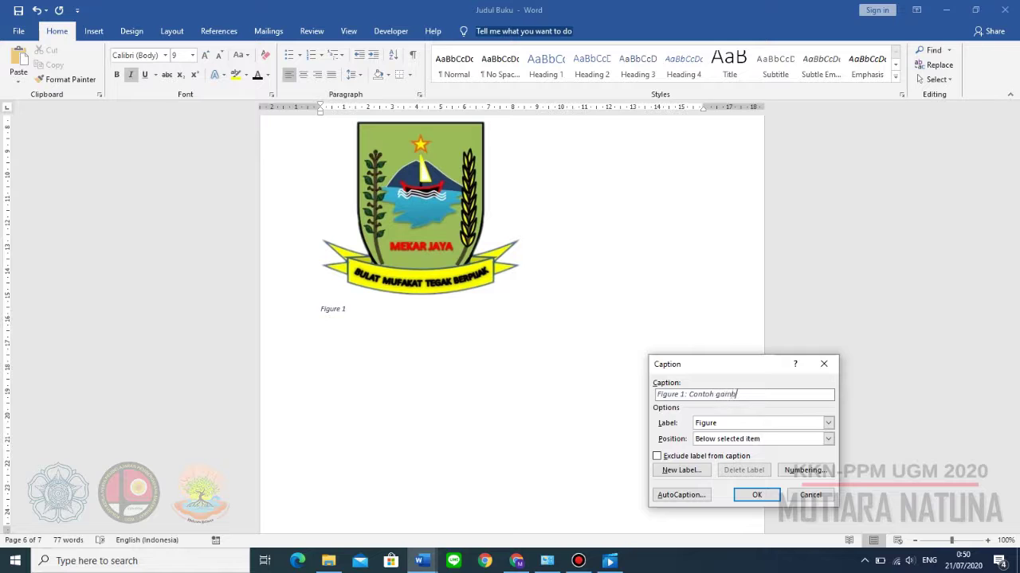
left_click(756, 494)
left_click_drag(361, 326, 322, 329)
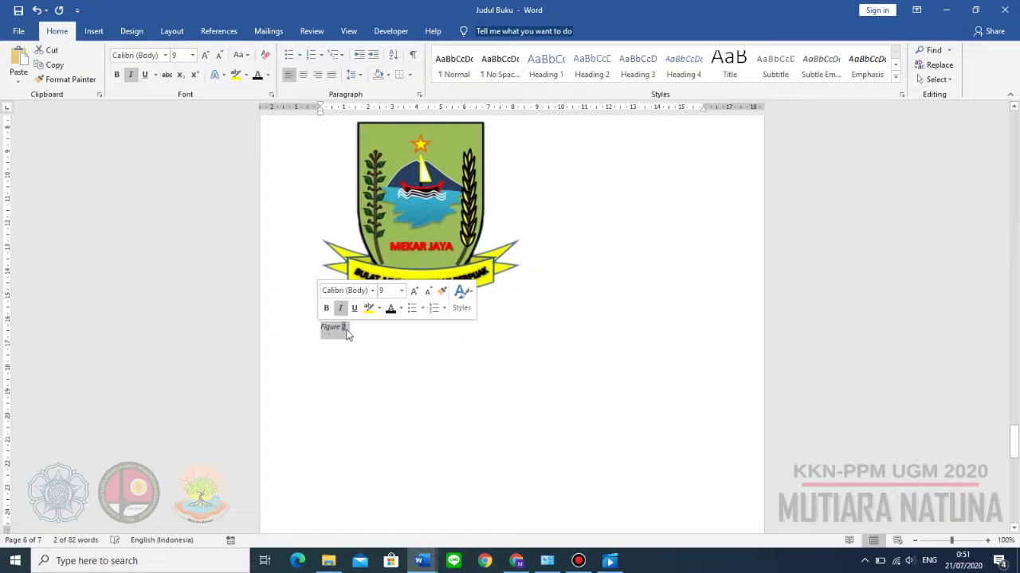
key("BackSpace")
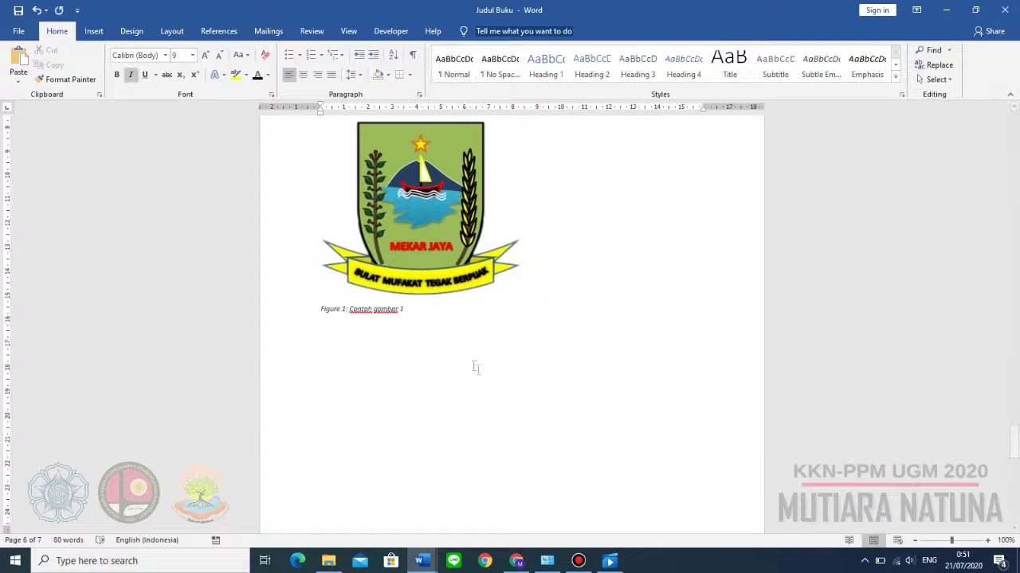
Step: Look over the captioned tables and the captioned picture in the Bab 2 and Sub Bab 2.2 pages
scroll(474, 358, "down", 10)
scroll(462, 347, "down", 3)
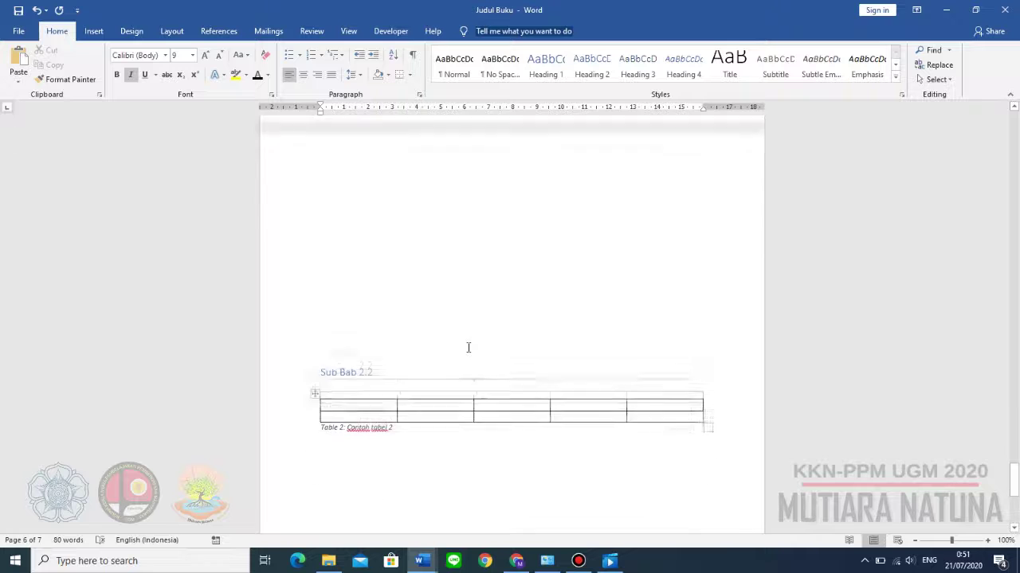
scroll(372, 354, "up", 4)
scroll(373, 350, "up", 5)
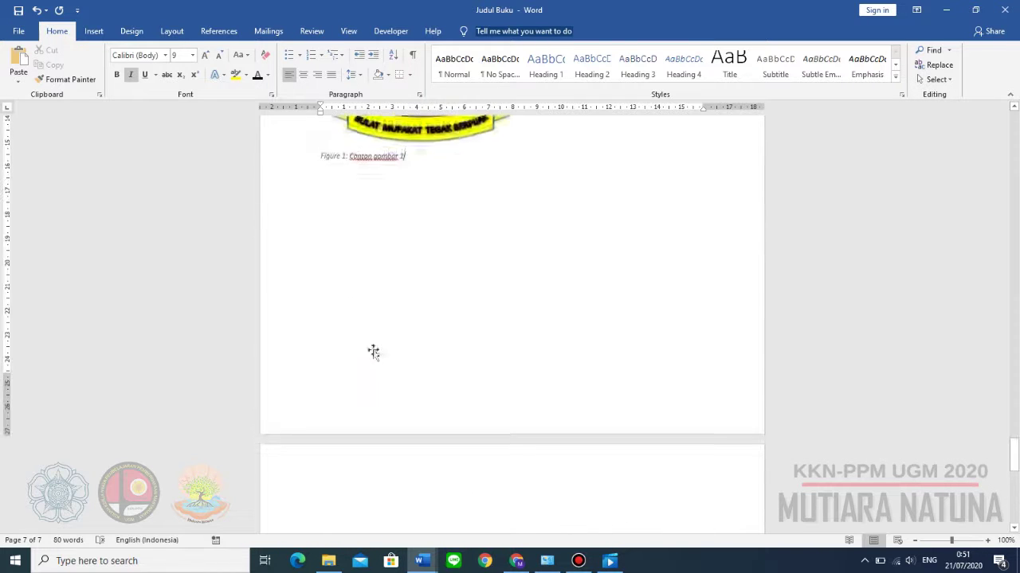
scroll(411, 370, "down", 3)
scroll(411, 371, "down", 3)
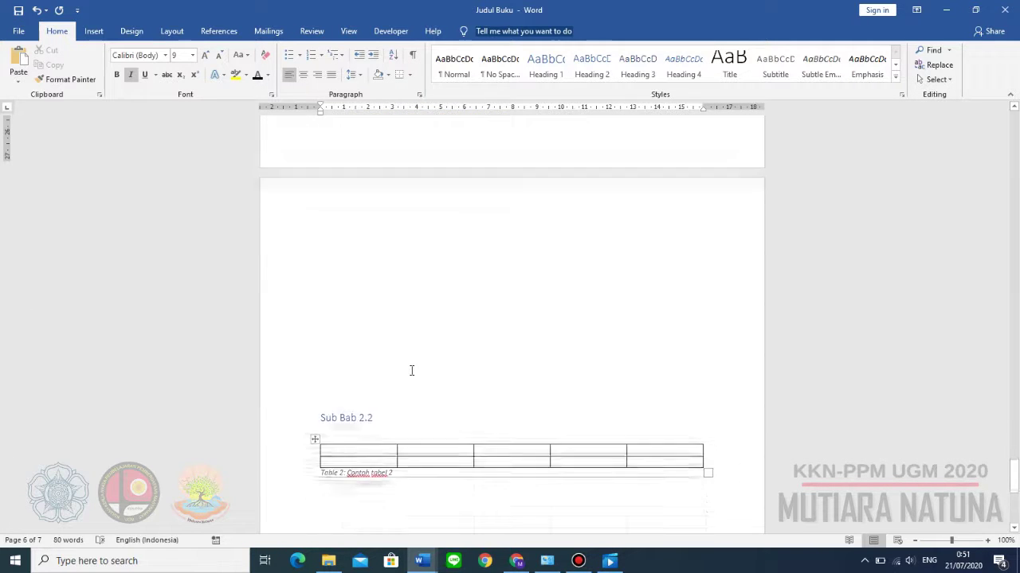
scroll(411, 369, "up", 6)
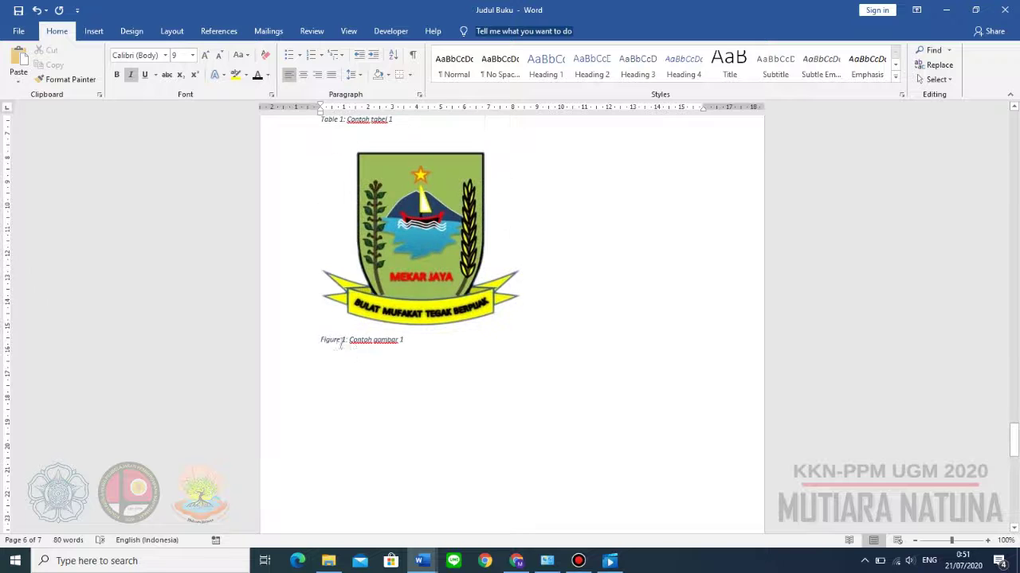
scroll(351, 356, "up", 4)
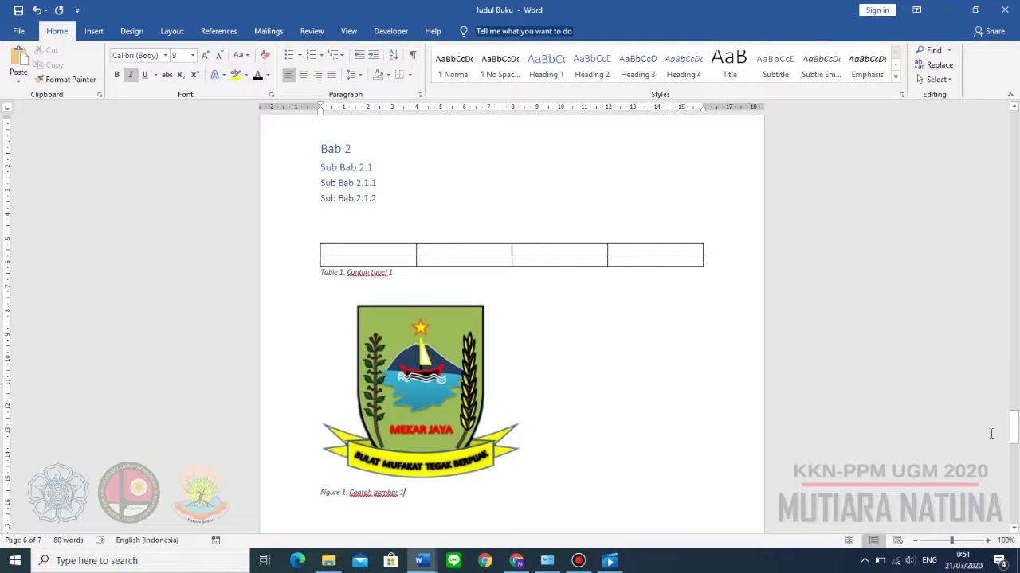
Step: Insert a table of figures under the Daftar Gambar heading, with Figure as the caption label
left_click_drag(1015, 430, 1016, 259)
left_click(370, 192)
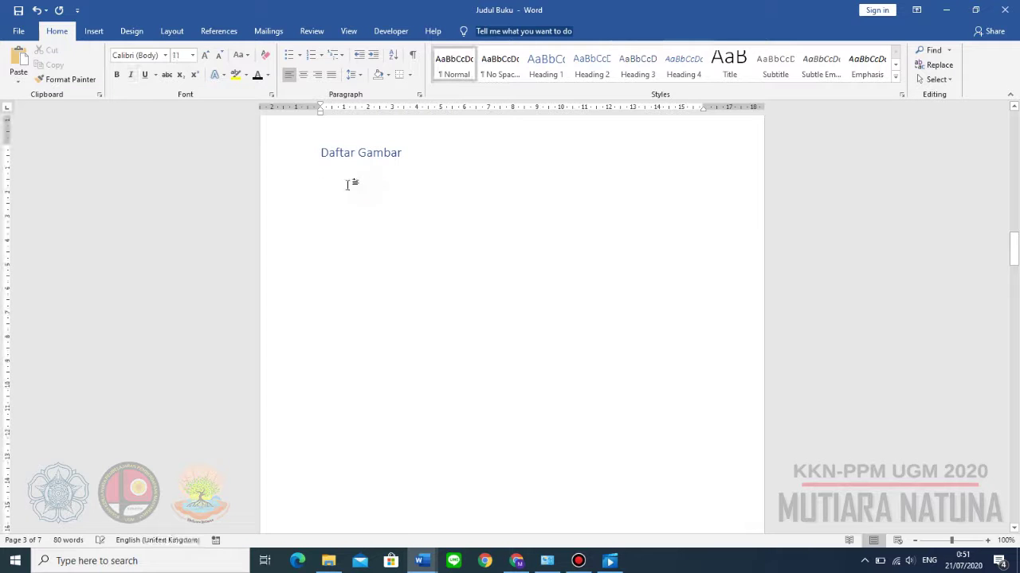
left_click(342, 177)
left_click(224, 35)
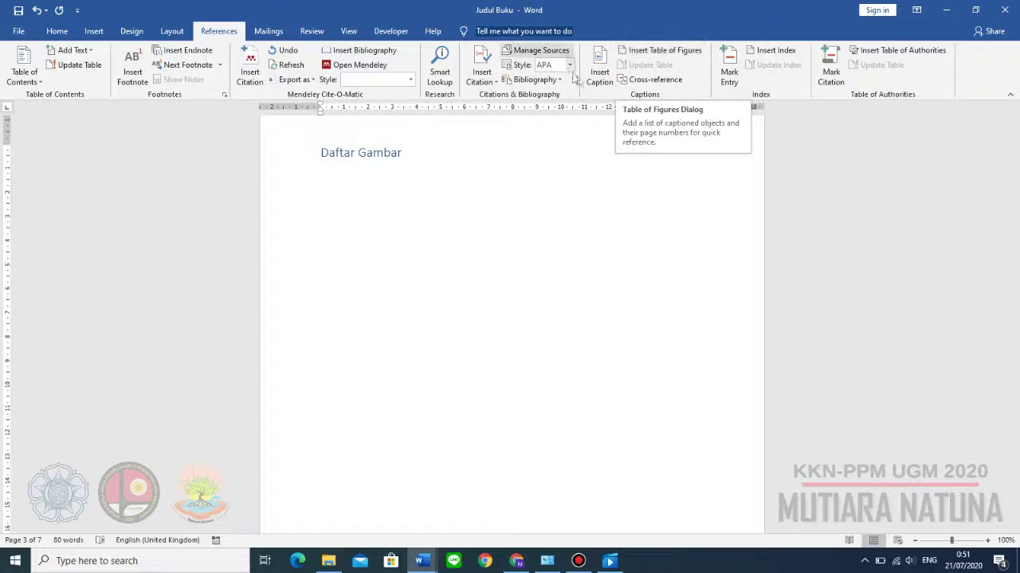
left_click(660, 52)
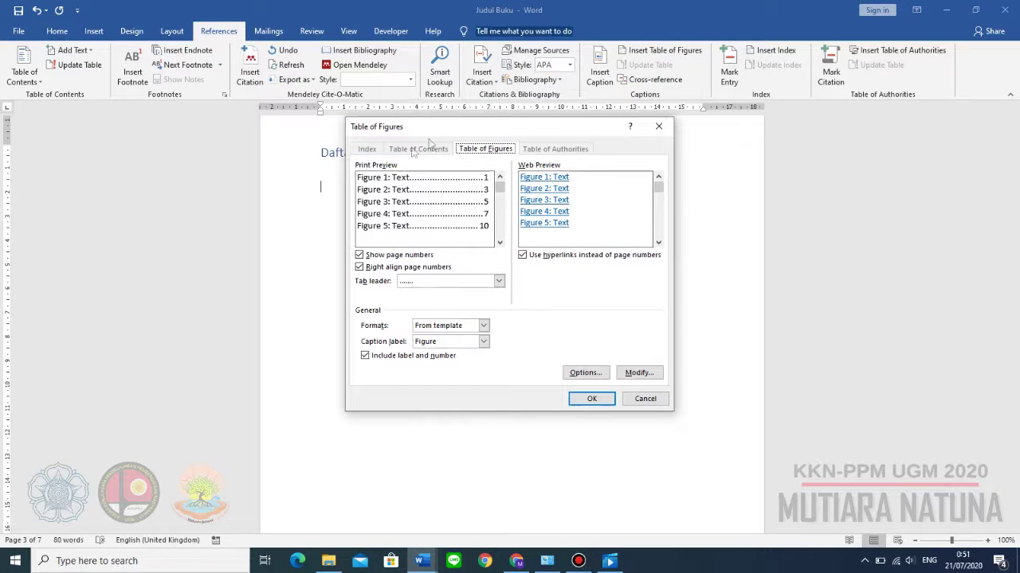
left_click_drag(447, 130, 600, 124)
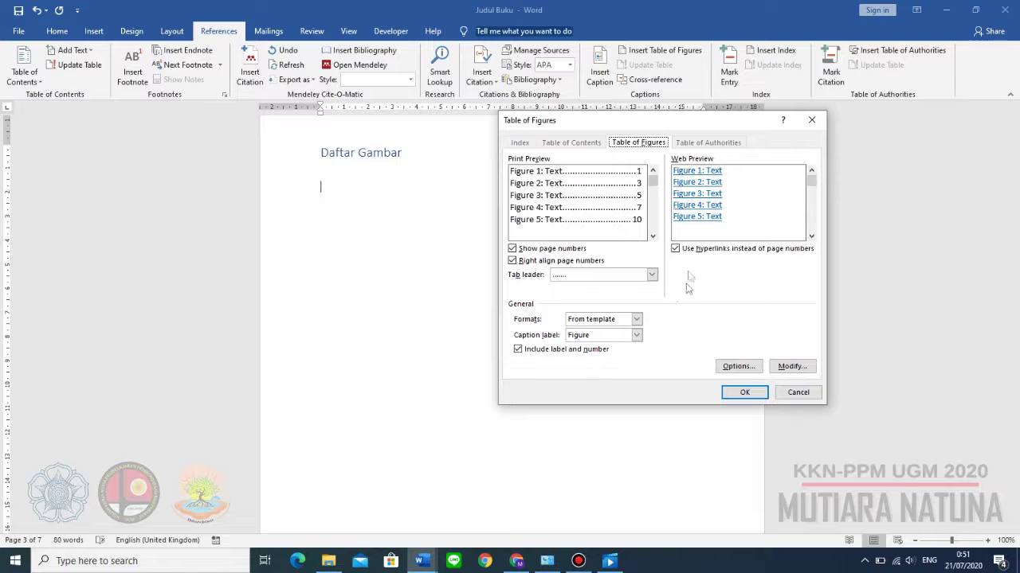
left_click(636, 334)
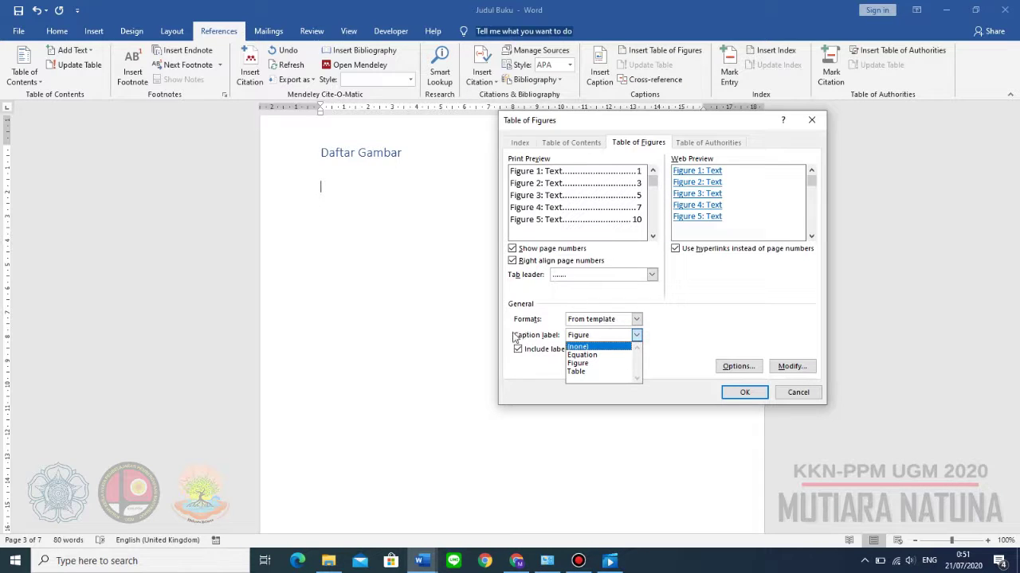
left_click(595, 363)
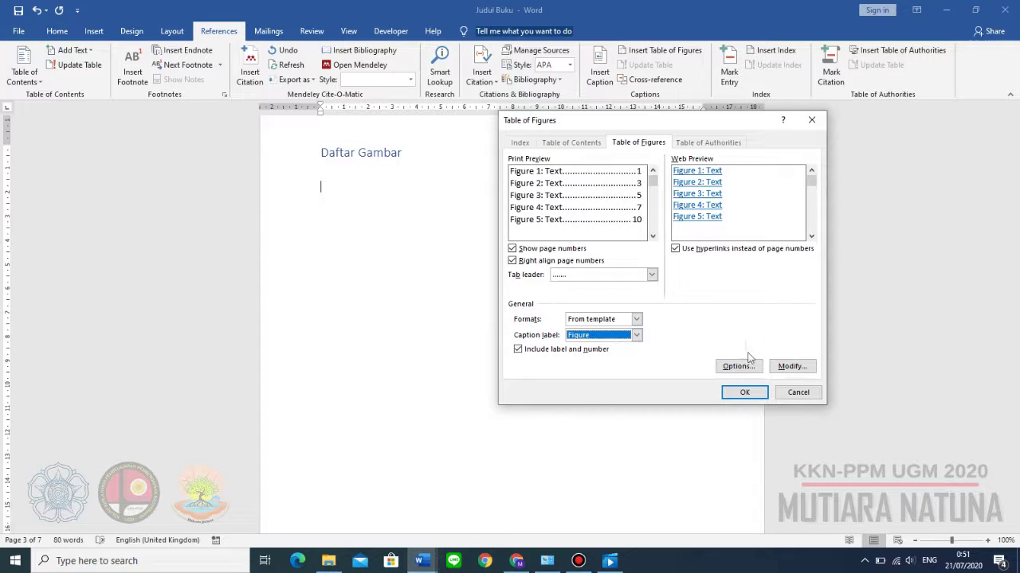
left_click(747, 391)
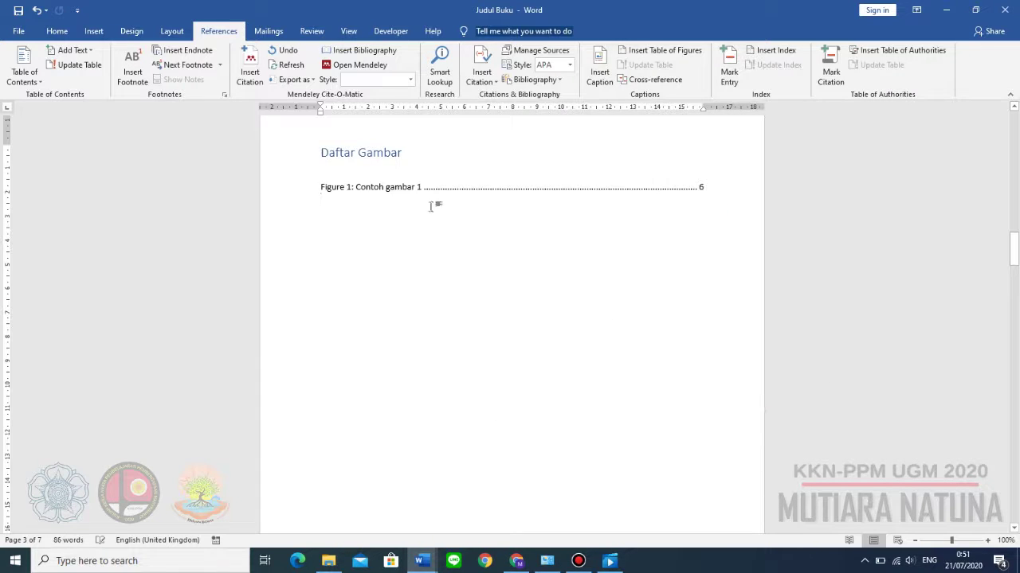
Step: Examine the linked entry and its page number in the list under Daftar Gambar
left_click(648, 191)
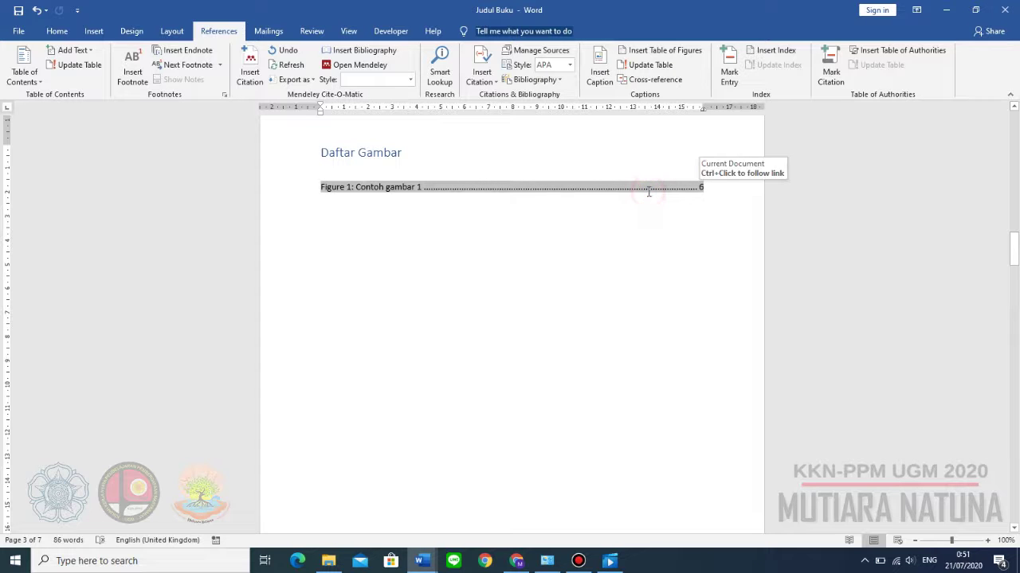
left_click(392, 223)
left_click(376, 191)
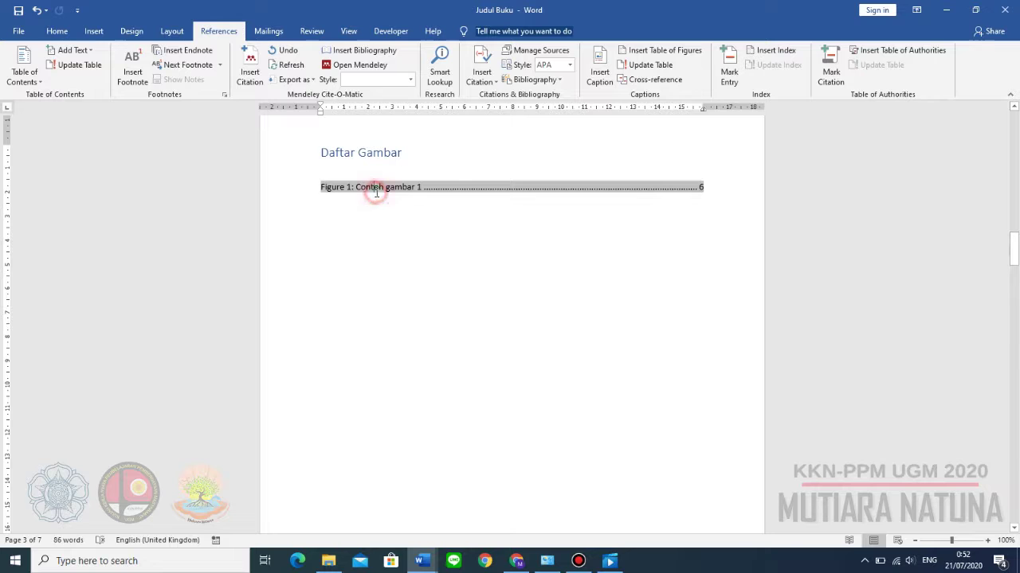
left_click(389, 203)
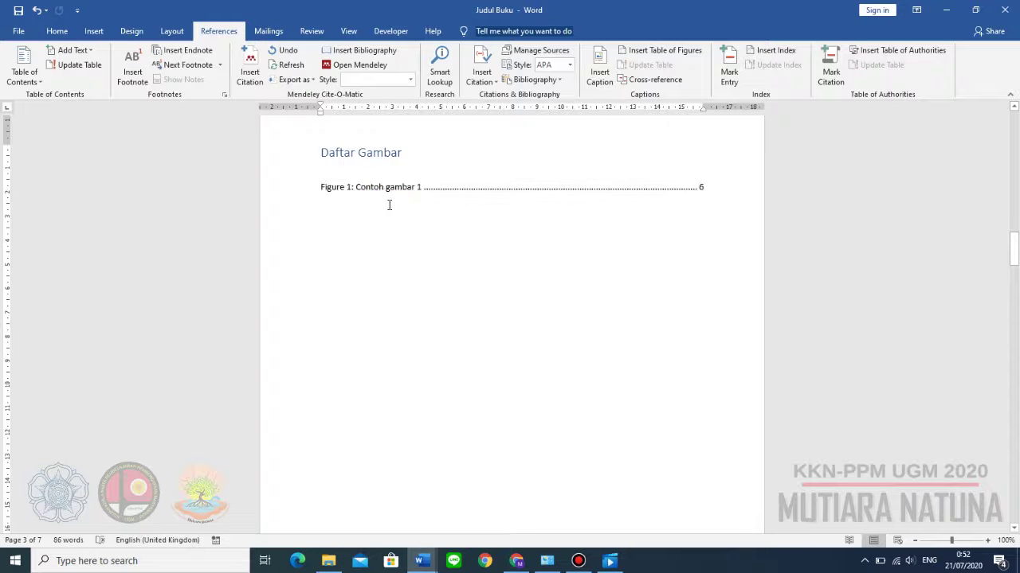
Step: Insert a table of figures under the Daftar Tabel heading, with Table as the caption label
scroll(388, 205, "down", 15)
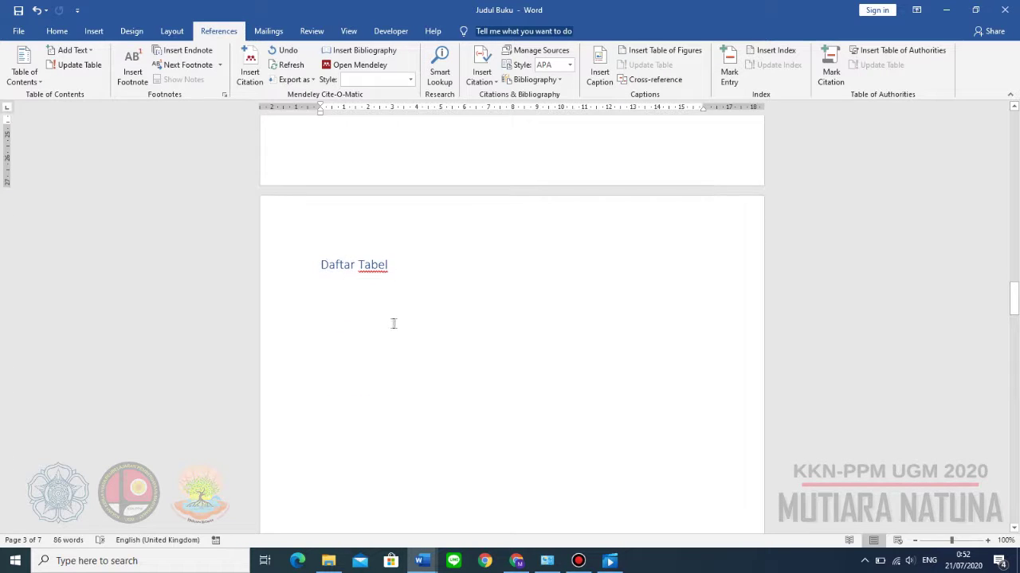
left_click(377, 294)
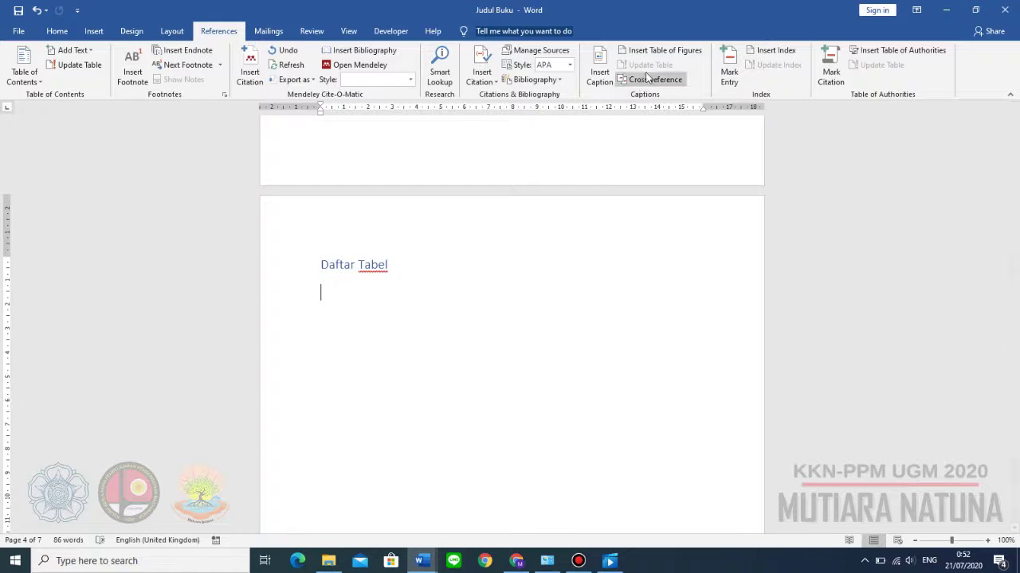
left_click(661, 52)
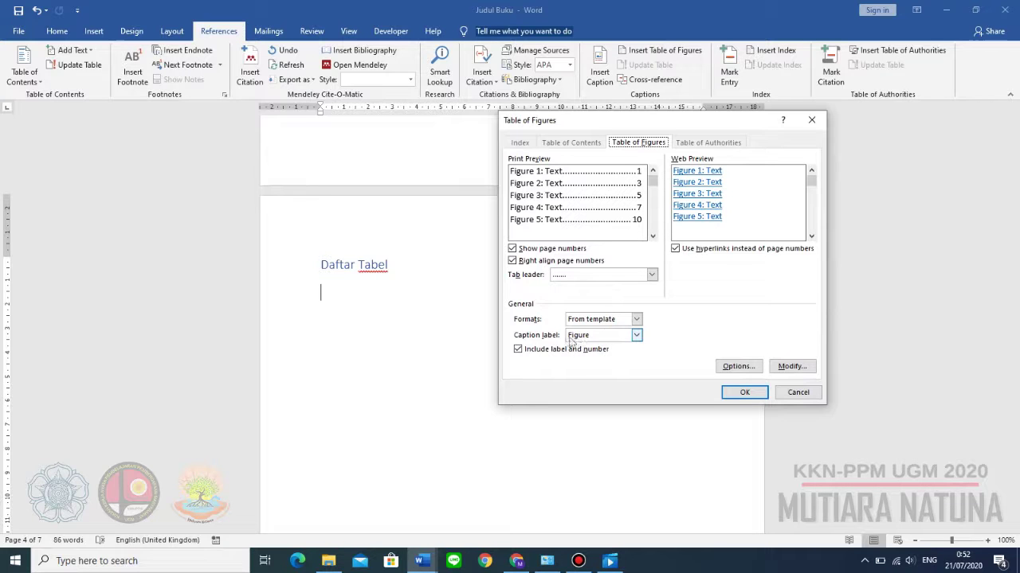
left_click(635, 335)
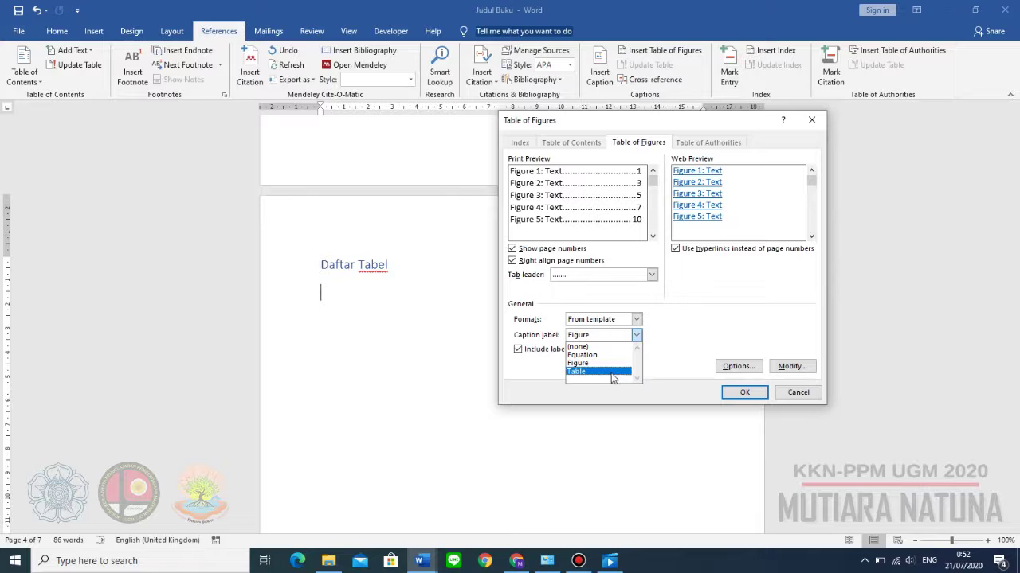
left_click(575, 371)
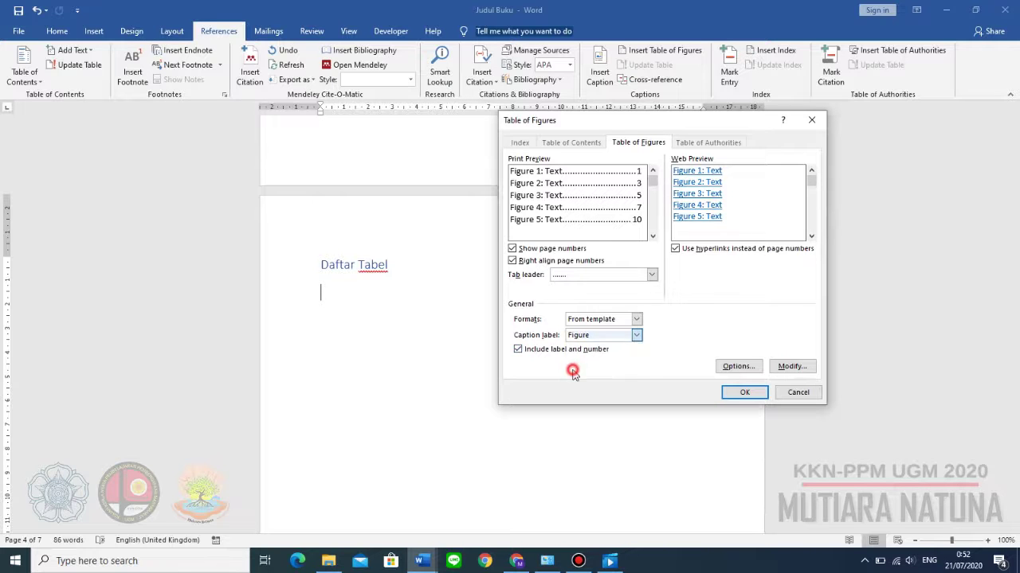
left_click(733, 392)
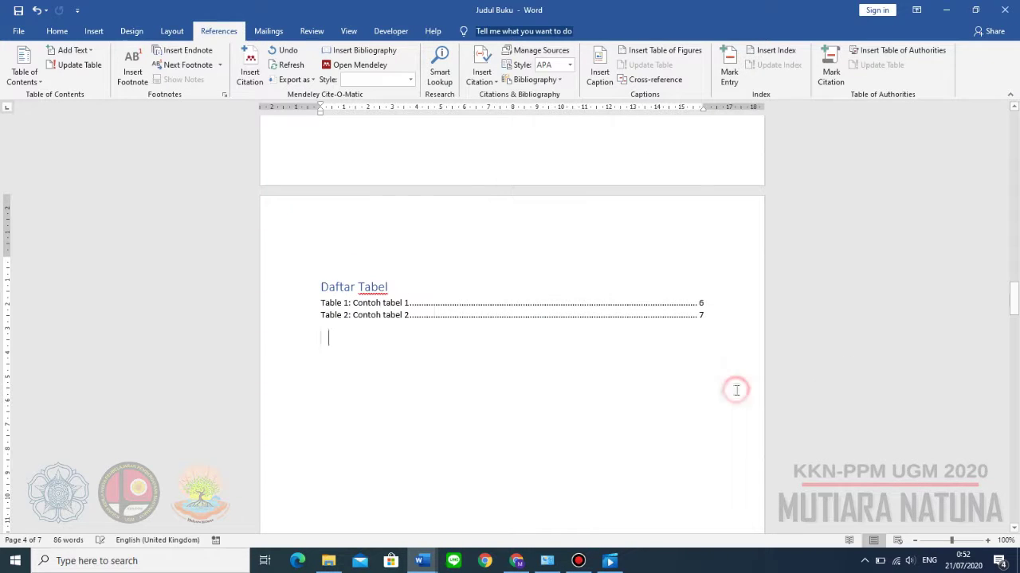
Step: Follow the Contoh tabel 2 entry in the Daftar Tabel list to its captioned table
left_click(414, 308)
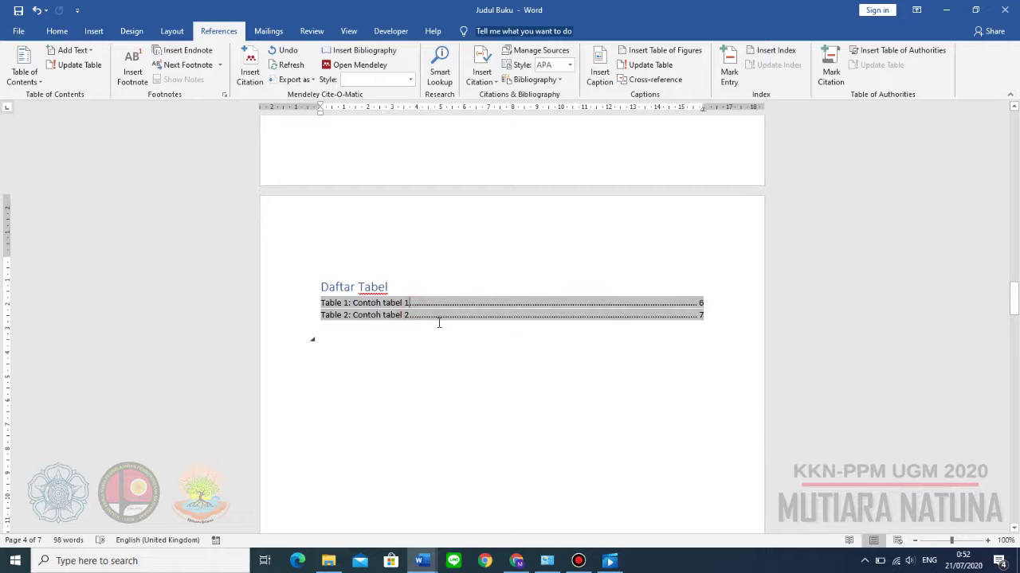
scroll(437, 308, "down", 1)
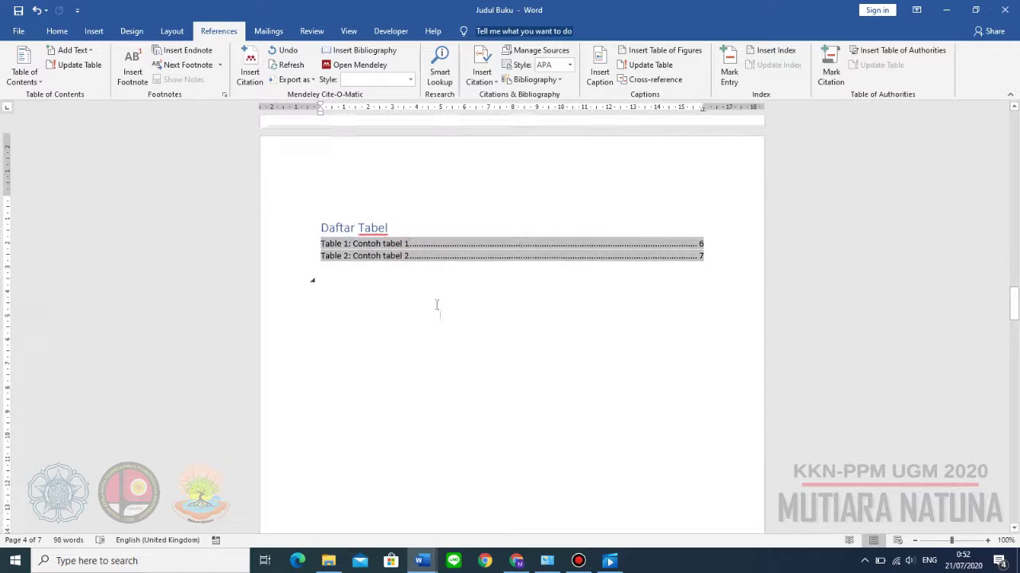
left_click(406, 276)
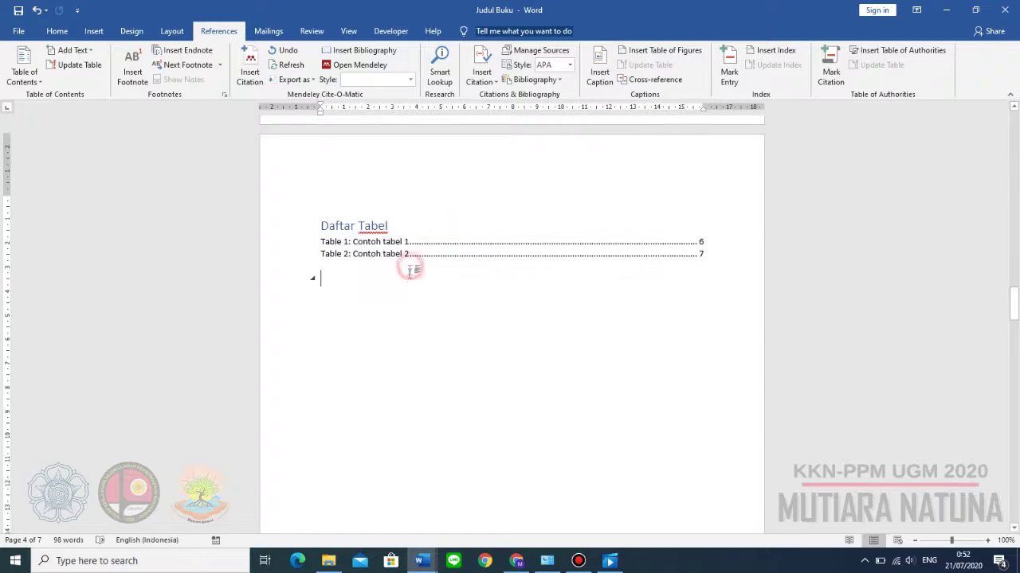
left_click(427, 232)
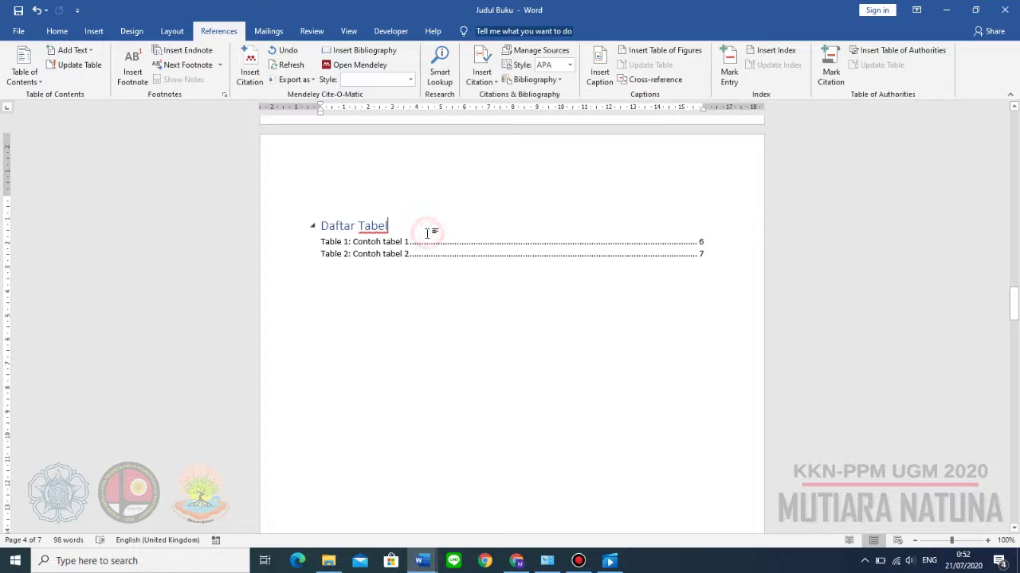
left_click(393, 257, "ctrl")
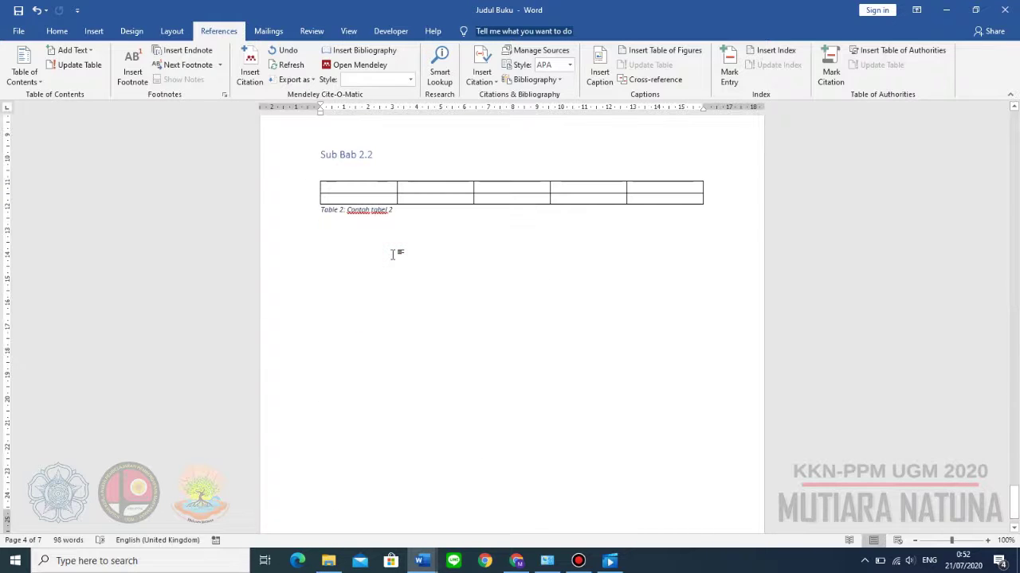
left_click(393, 212)
Step: Look over the captioned tables and the emblem picture from Sub Bab 2.2 back to the Bab 2 page
scroll(428, 263, "up", 3)
scroll(417, 344, "up", 2)
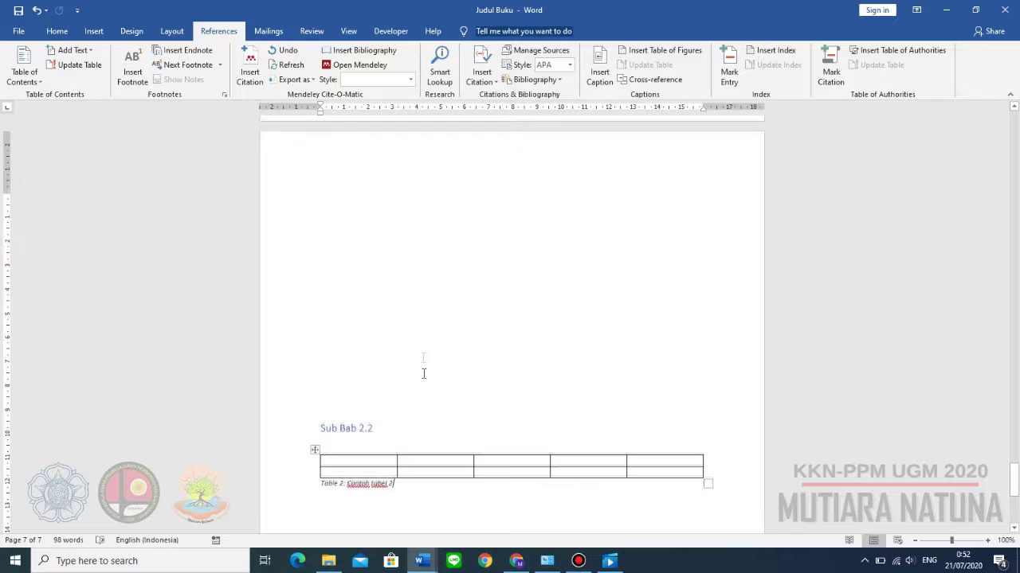
left_click_drag(382, 409, 344, 204)
scroll(416, 296, "up", 12)
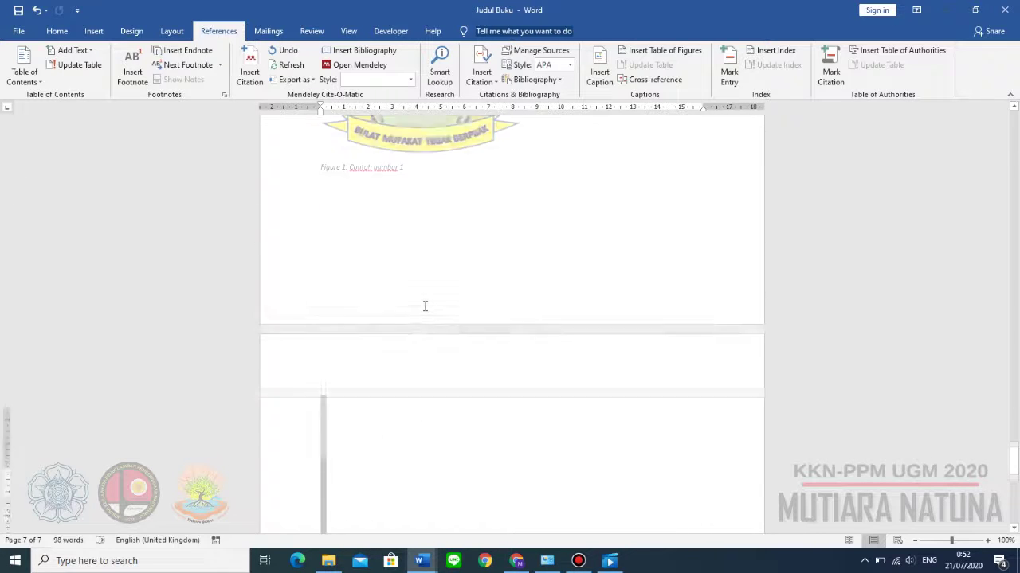
scroll(427, 313, "up", 2)
scroll(432, 319, "down", 3)
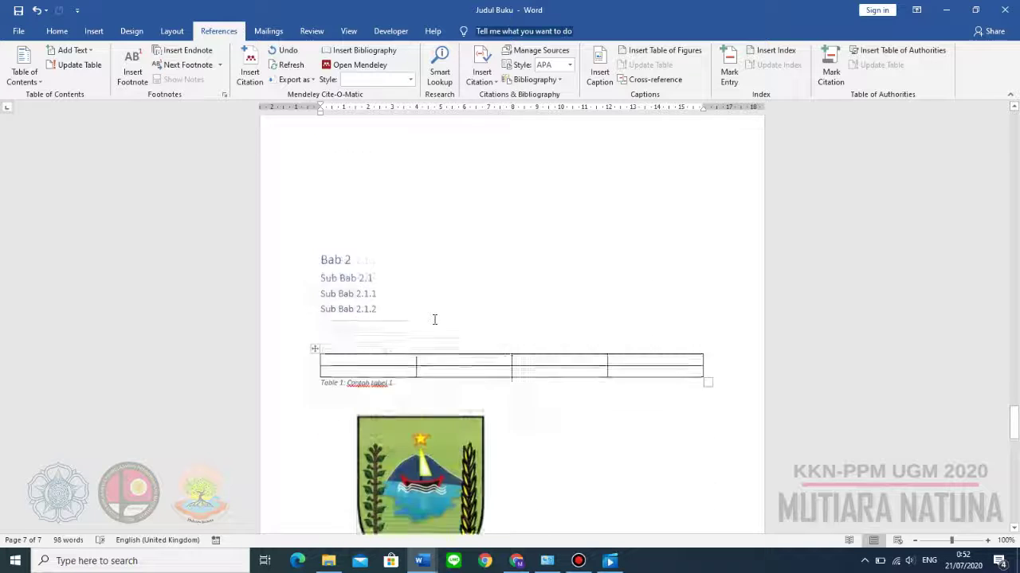
scroll(433, 317, "up", 2)
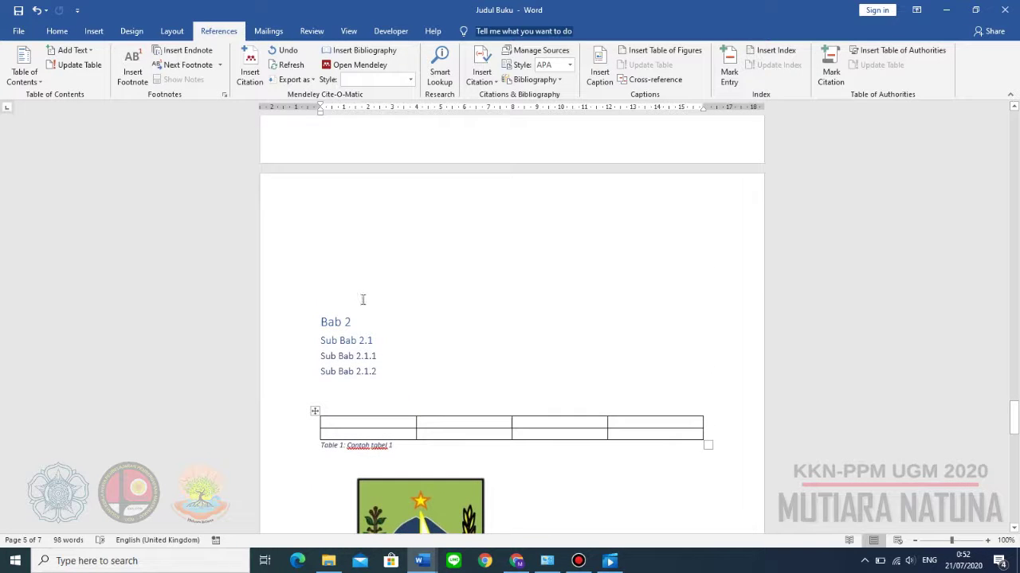
scroll(410, 360, "down", 8)
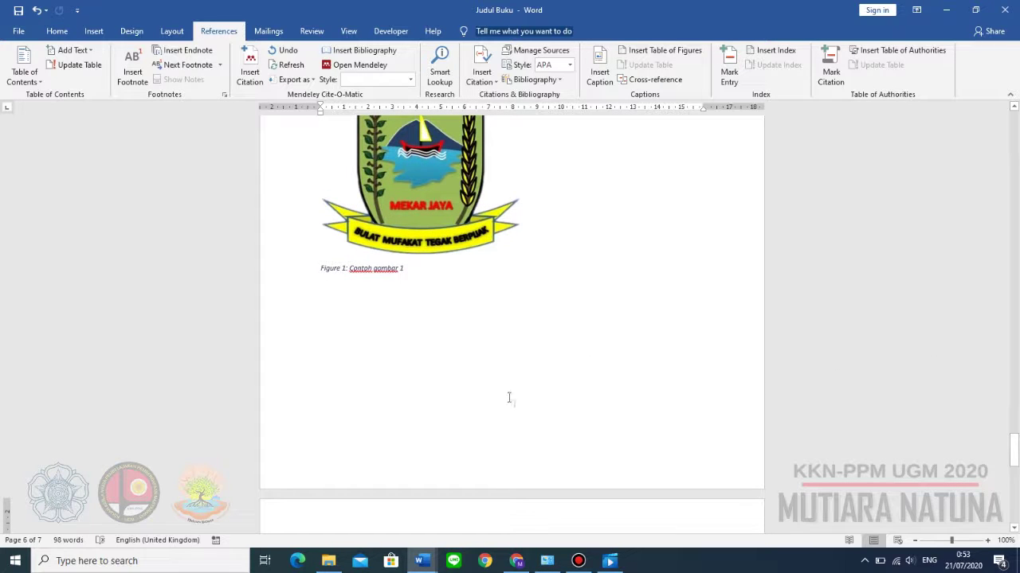
mouse_move(579, 561)
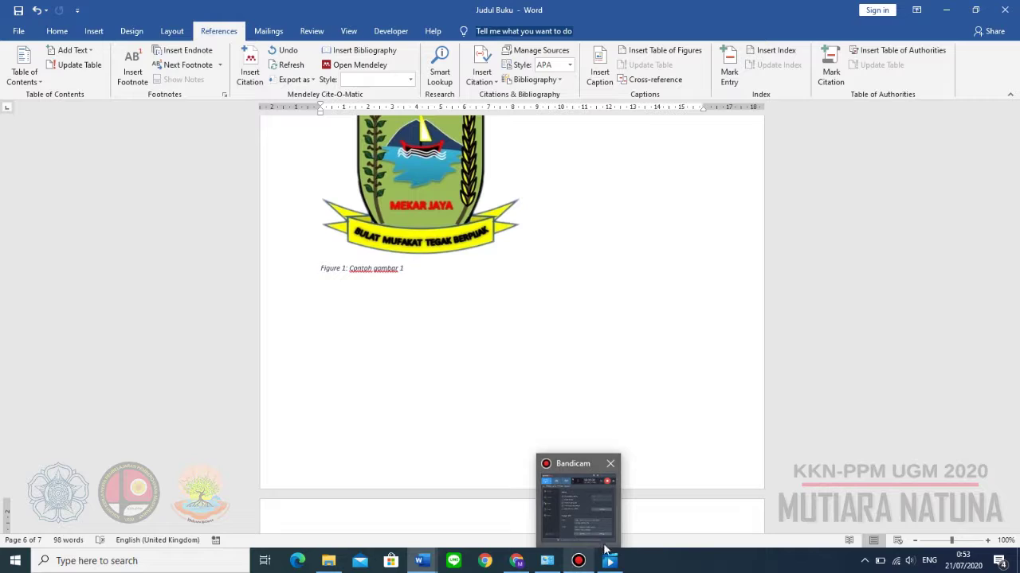
mouse_move(587, 517)
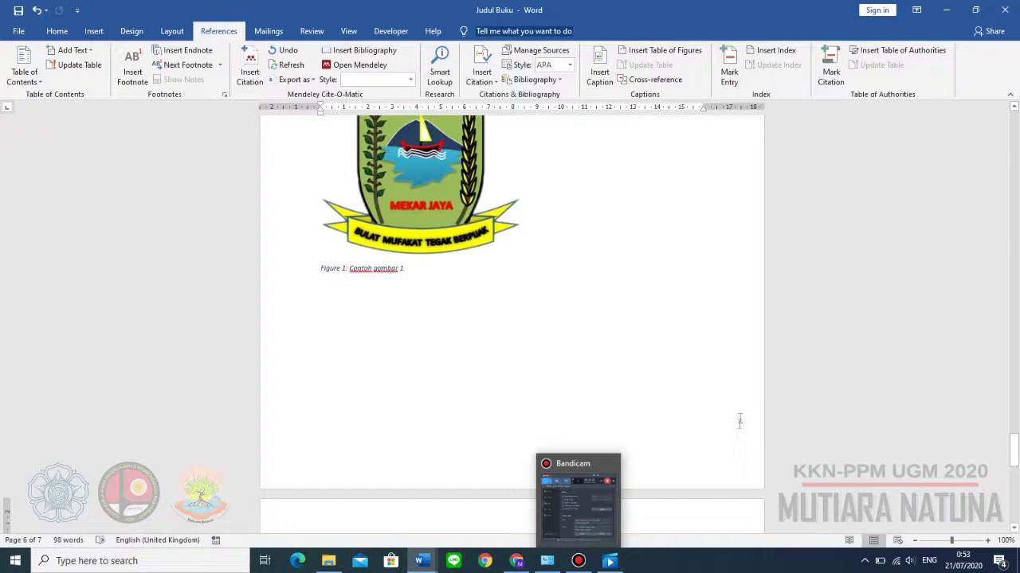
left_click(659, 287)
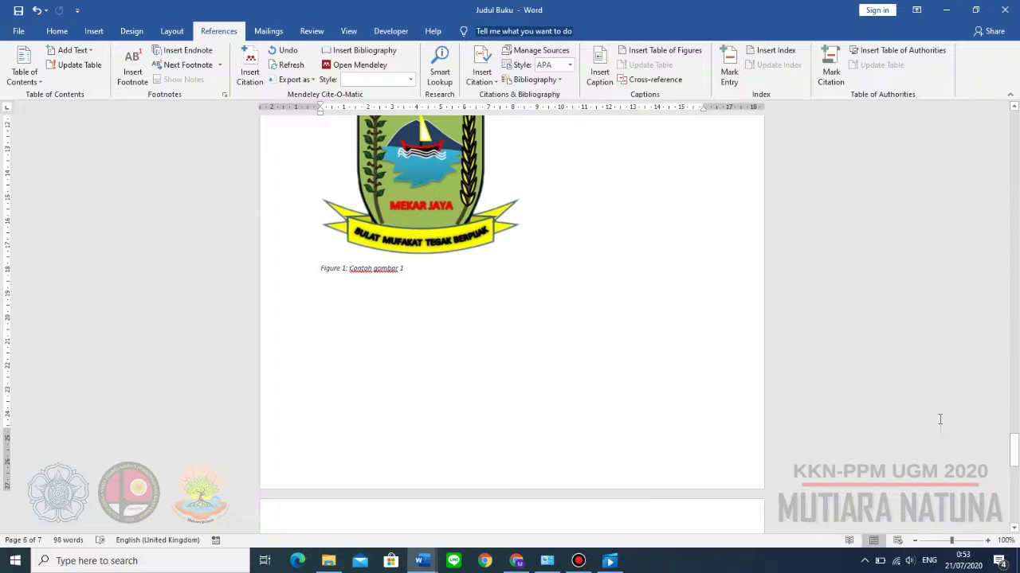
scroll(318, 398, "up", 6)
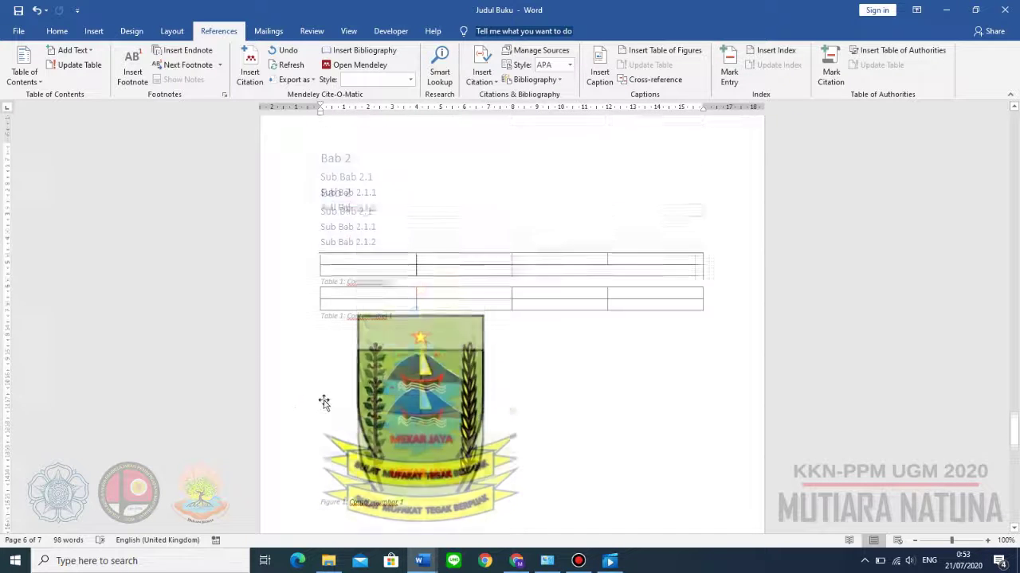
scroll(516, 368, "down", 2)
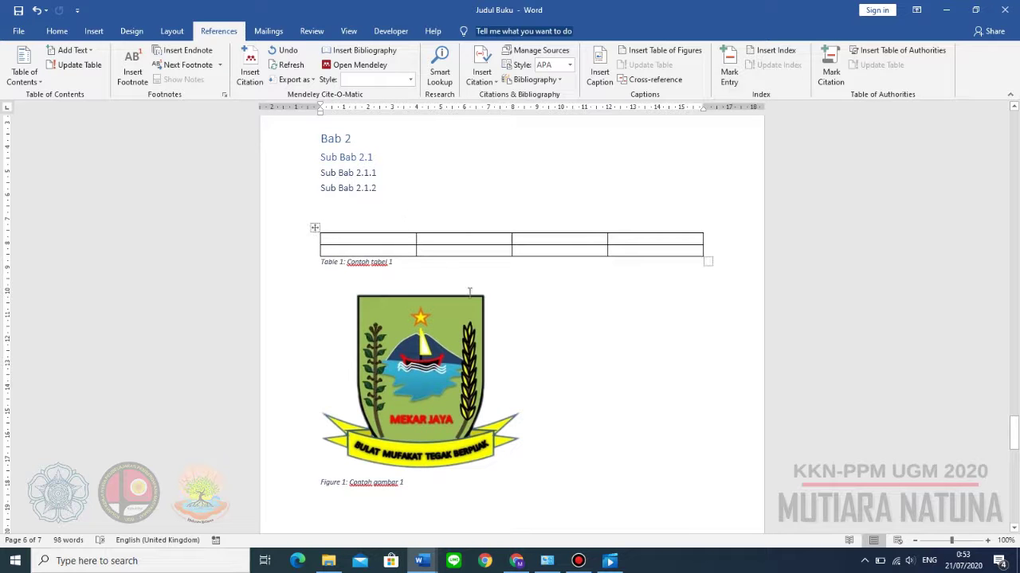
Step: Examine the Daftar Isi entries with their page numbers and the end of the title page before them
scroll(470, 292, "up", 3)
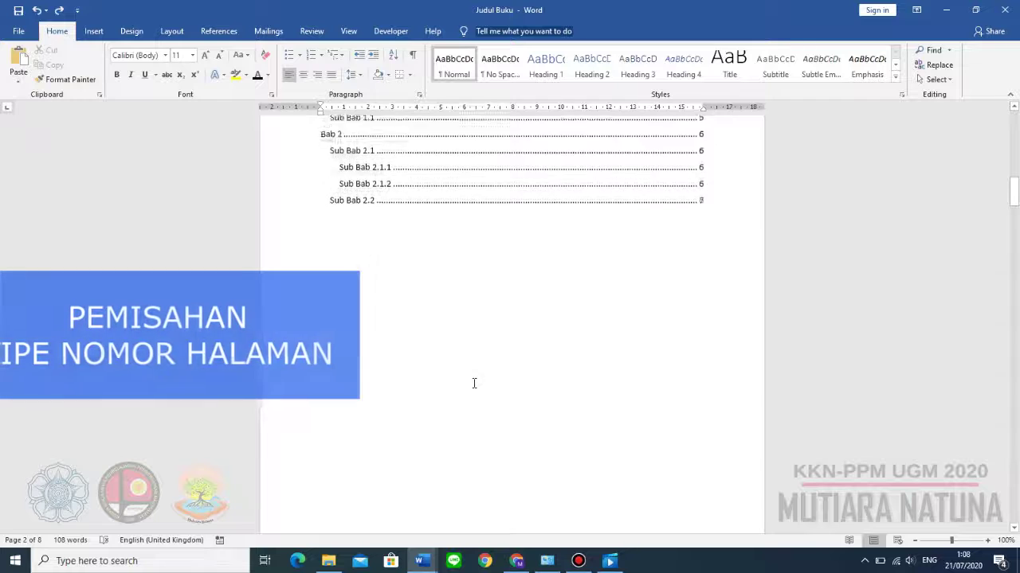
scroll(473, 383, "up", 3)
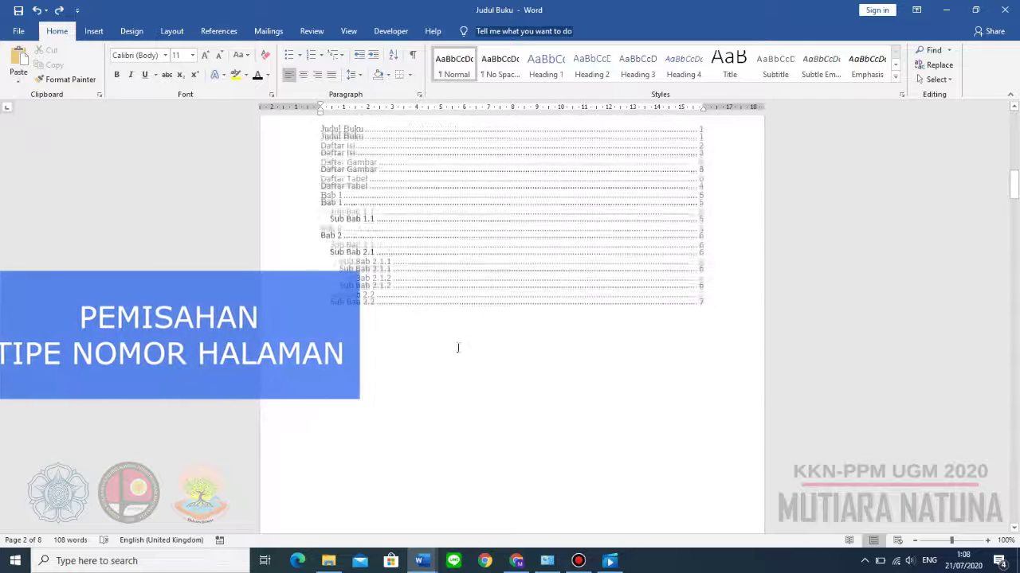
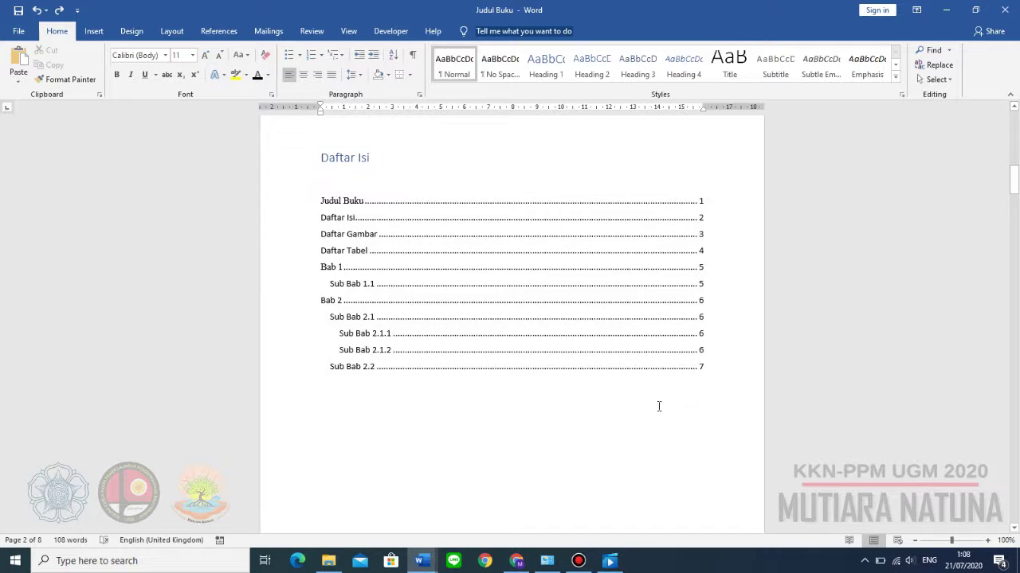
scroll(603, 411, "up", 8)
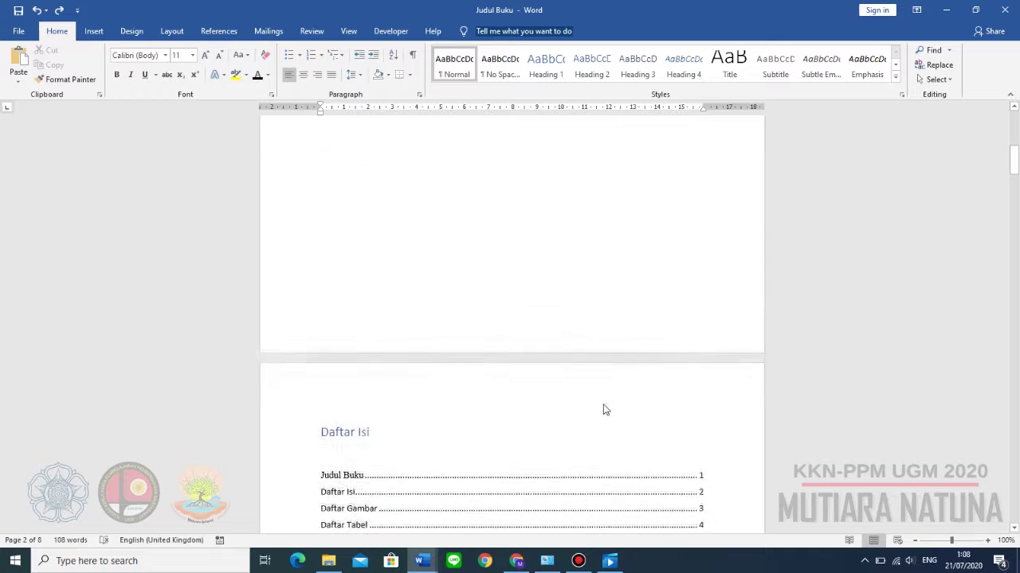
scroll(598, 456, "up", 2)
scroll(599, 459, "down", 4)
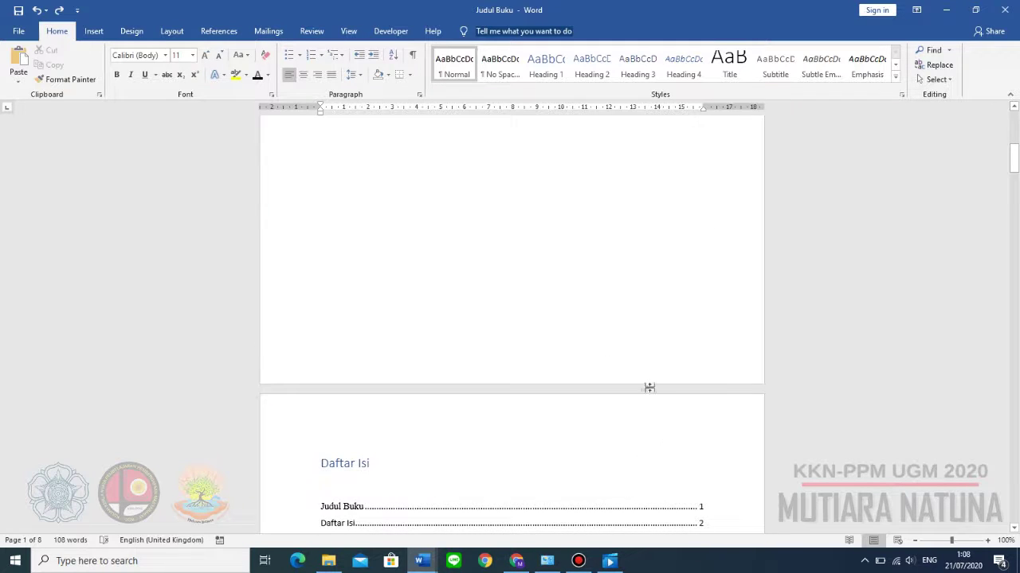
scroll(662, 394, "down", 3)
scroll(667, 396, "up", 1)
Step: Open the title page's footer and insert a bottom-of-page number in the Plain Number 3 style
left_click(540, 271)
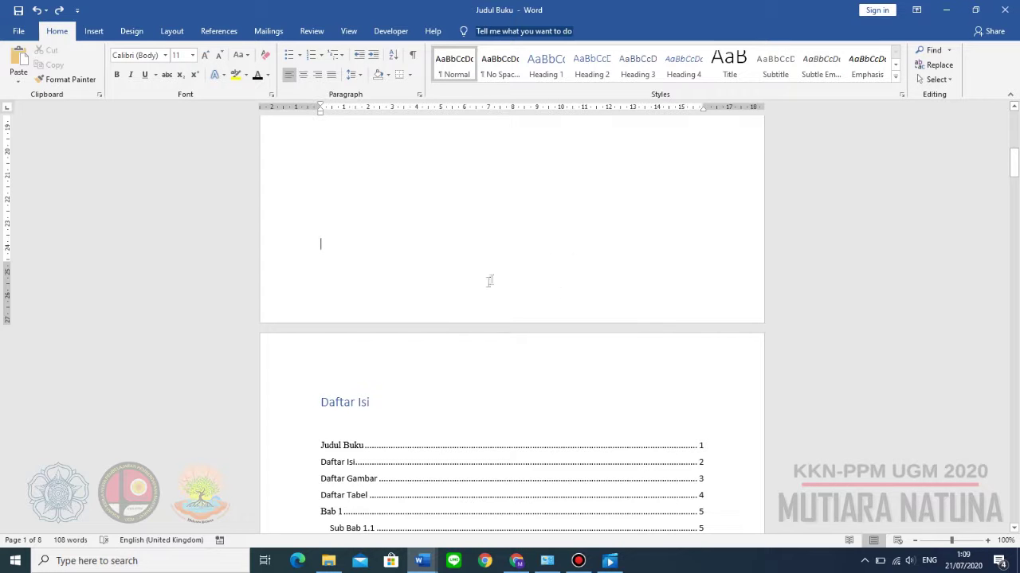
left_click(513, 303)
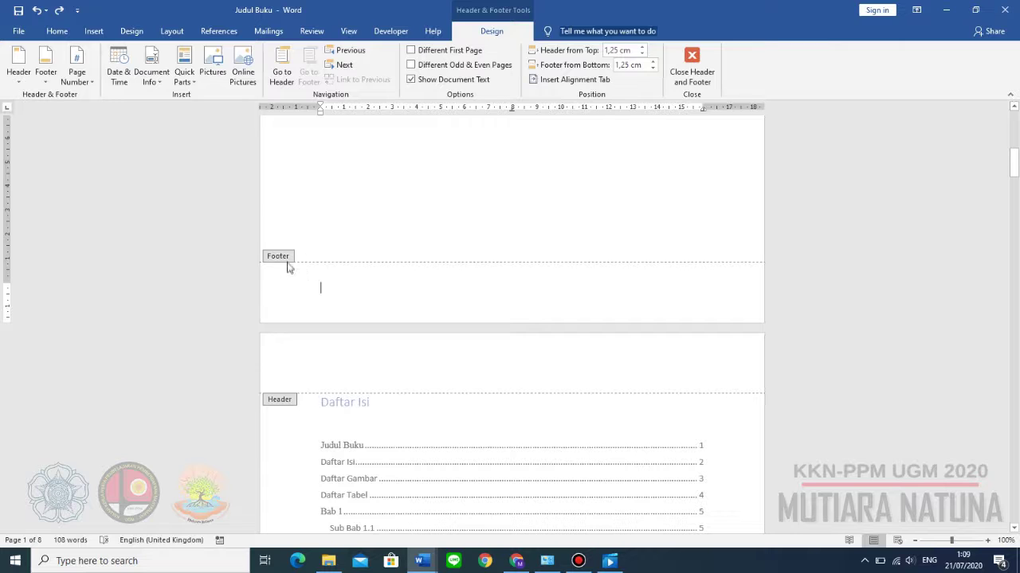
left_click(80, 70)
mouse_move(113, 110)
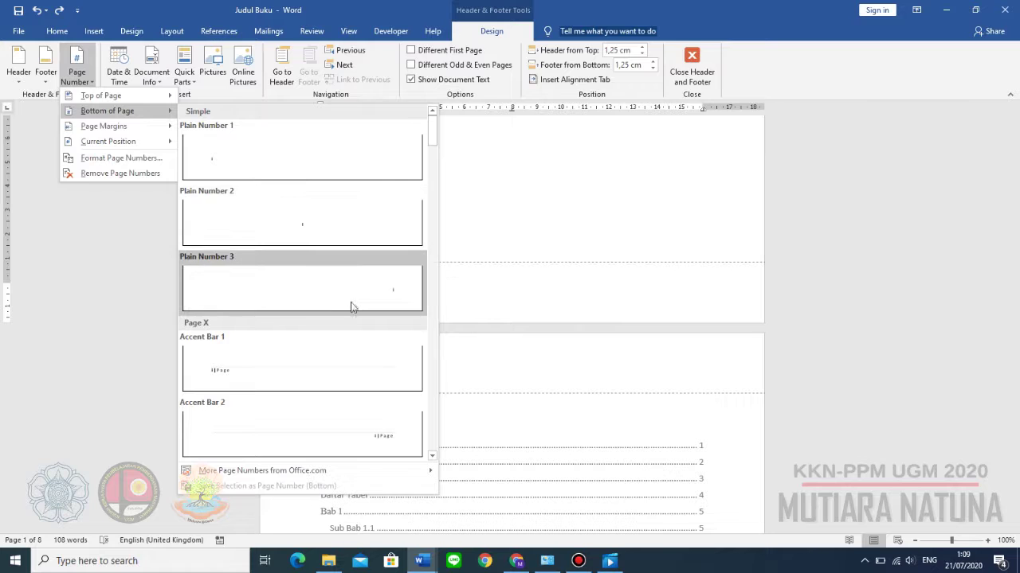
scroll(364, 377, "down", 6)
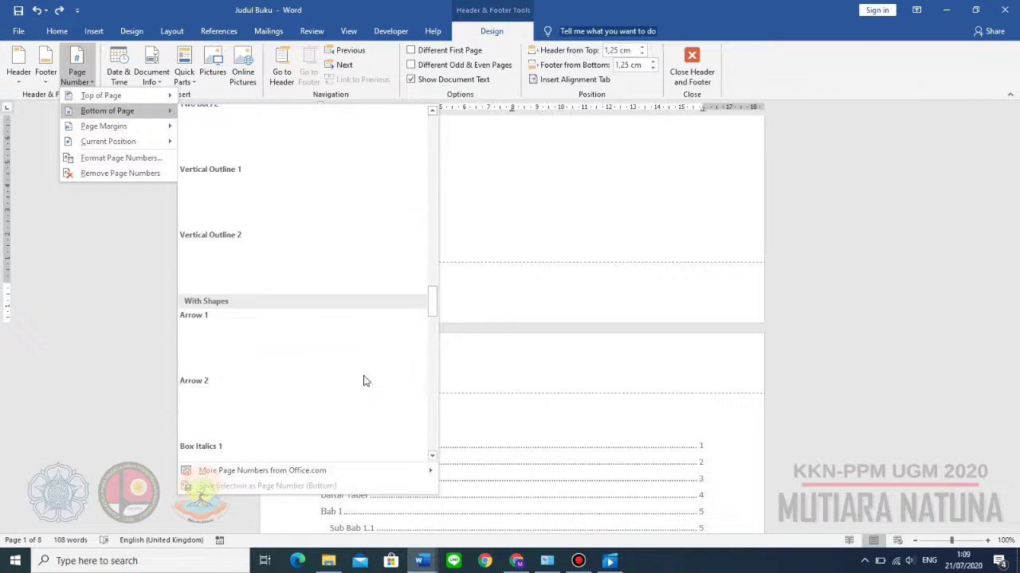
scroll(364, 381, "up", 6)
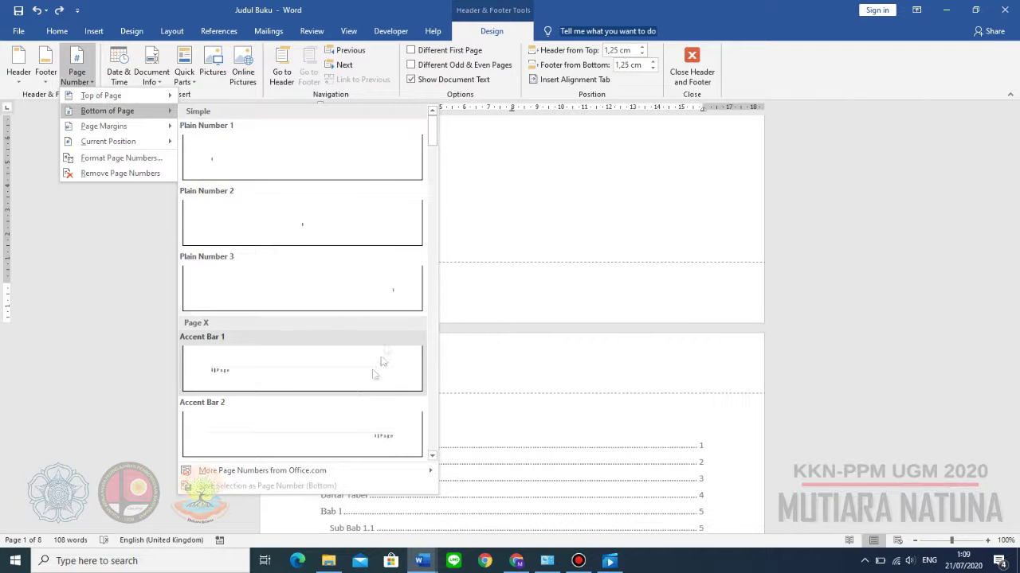
left_click(345, 291)
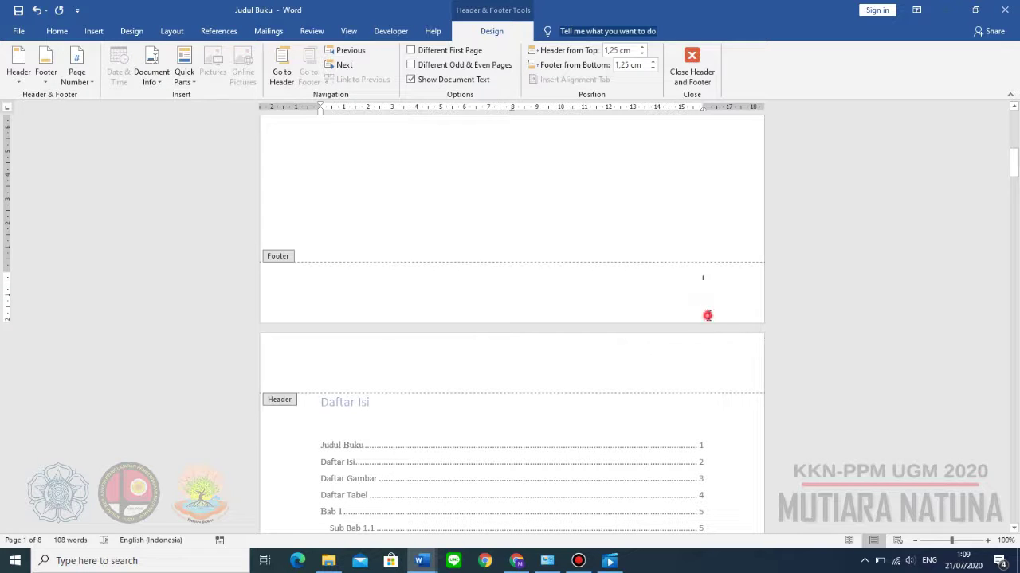
Step: Check the footer page numbers from the title page through the Daftar Isi and Daftar Gambar pages
left_click(707, 316)
scroll(608, 351, "up", 5)
scroll(615, 356, "up", 3)
scroll(525, 267, "down", 5)
scroll(601, 306, "down", 3)
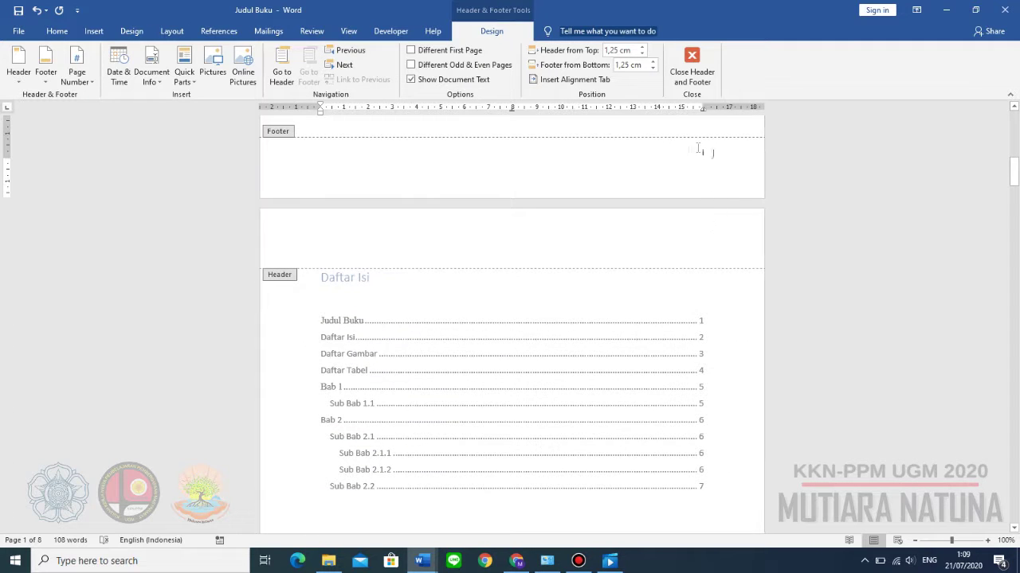
scroll(703, 178, "down", 8)
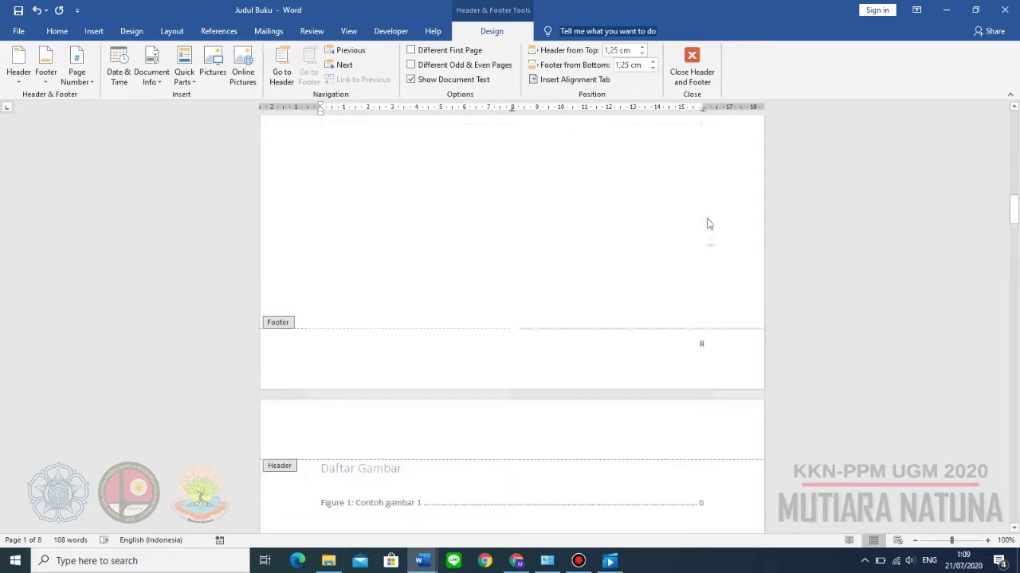
scroll(703, 324, "down", 10)
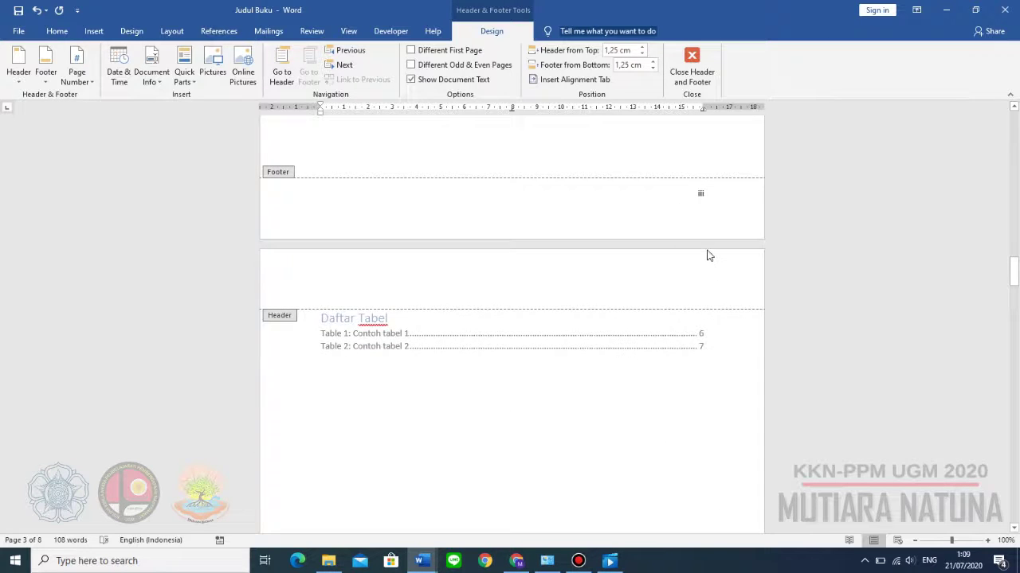
Step: Check the footer page numbers from the Daftar Tabel page to the Bab 1 page and back to the title page
scroll(709, 255, "down", 10)
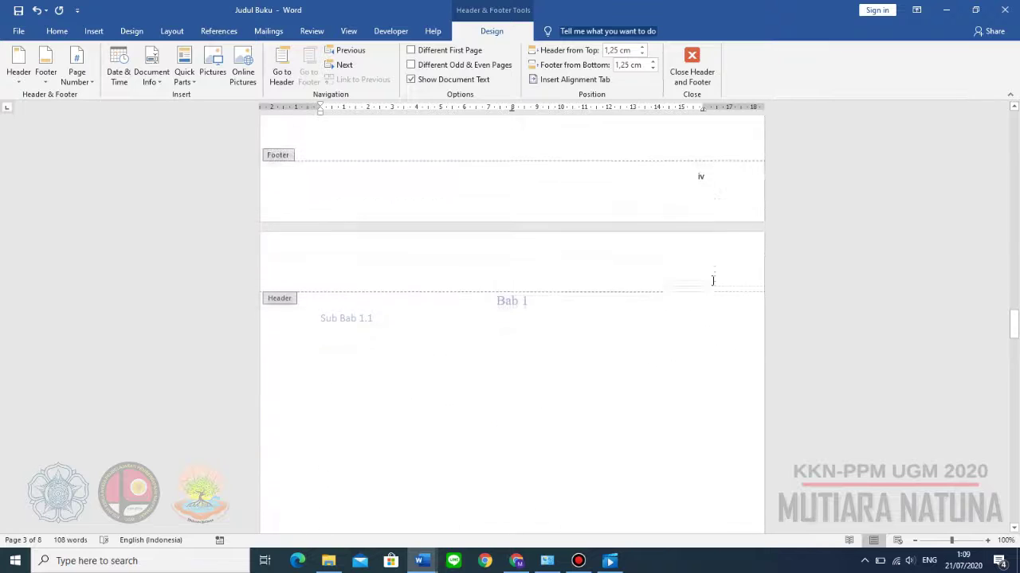
scroll(712, 285, "down", 10)
scroll(701, 419, "down", 5)
scroll(639, 341, "up", 3)
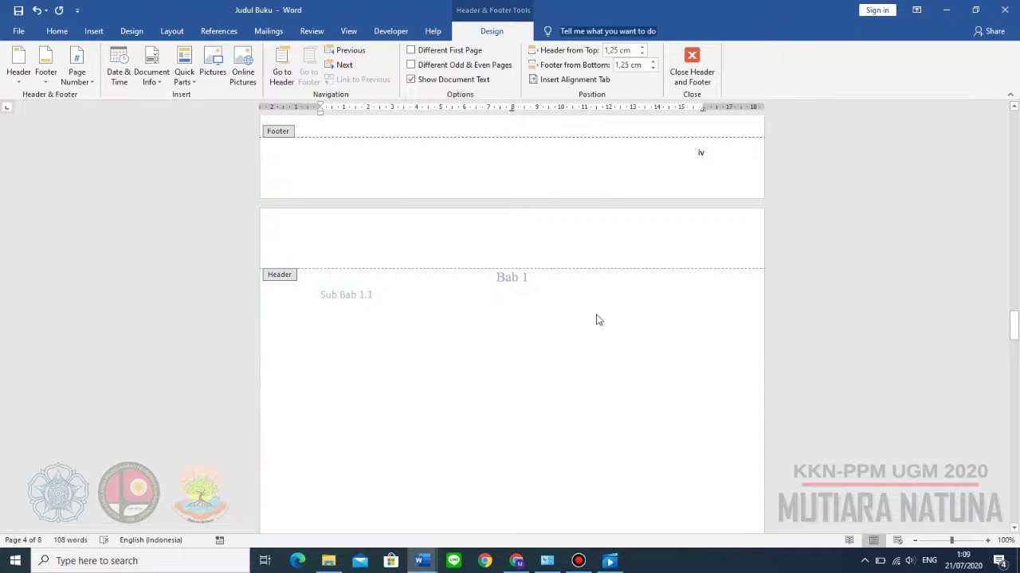
scroll(642, 375, "down", 3)
scroll(642, 364, "up", 6)
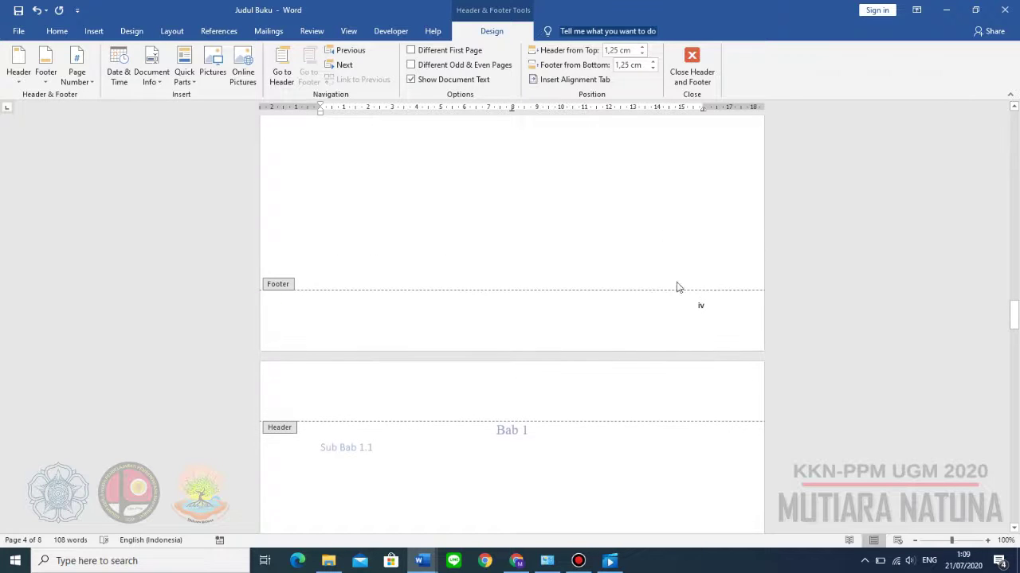
scroll(666, 325, "up", 10)
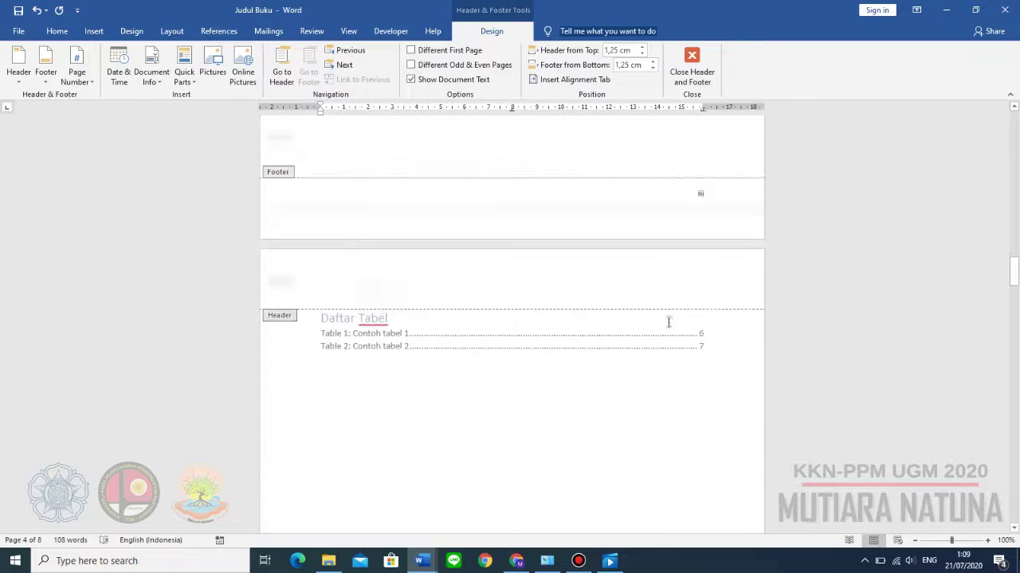
scroll(668, 328, "up", 15)
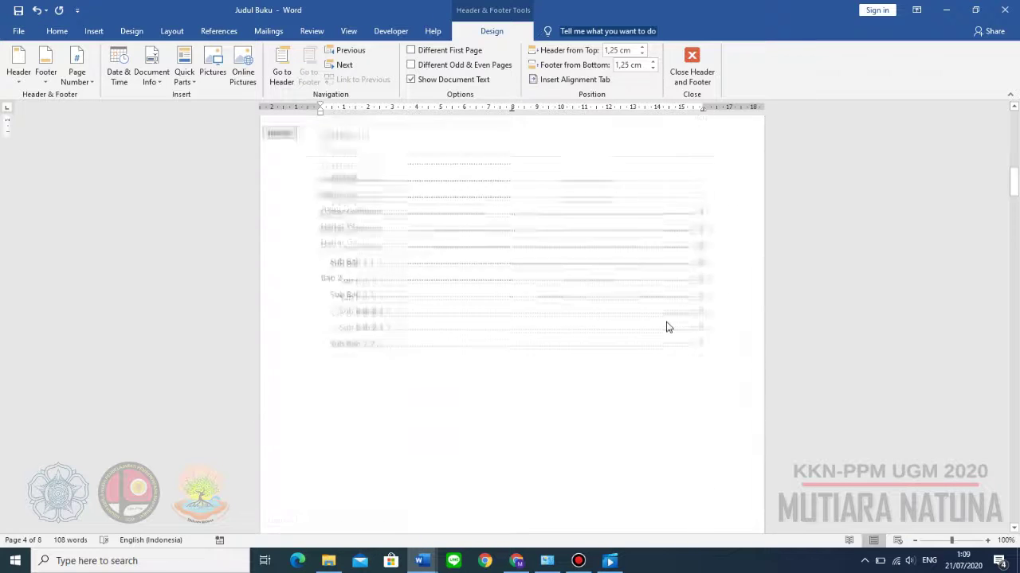
scroll(667, 327, "up", 1)
scroll(706, 358, "up", 10)
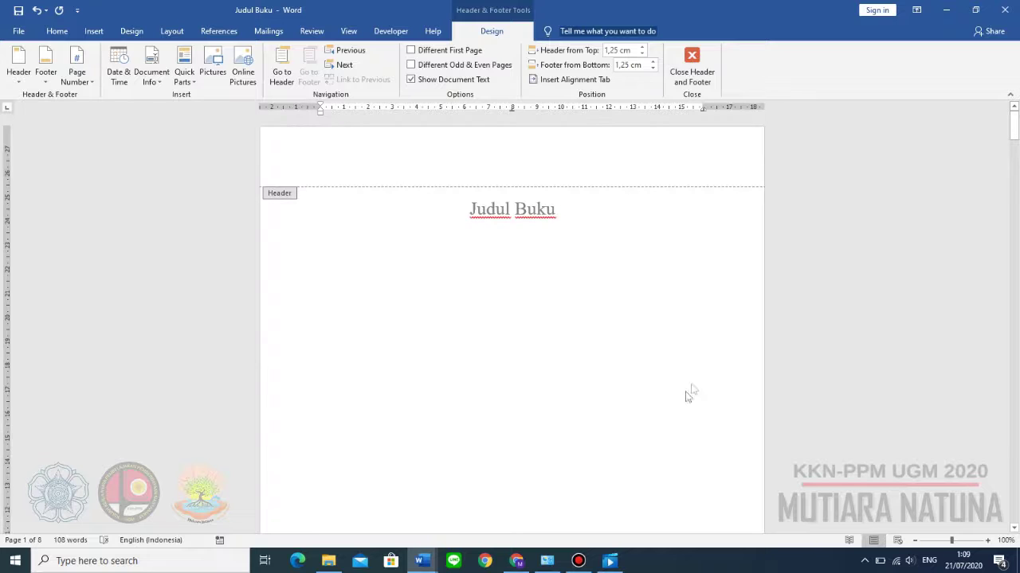
Step: Turn on Different First Page so the title page has its own footer without a page number
scroll(629, 358, "down", 9)
scroll(676, 370, "down", 1)
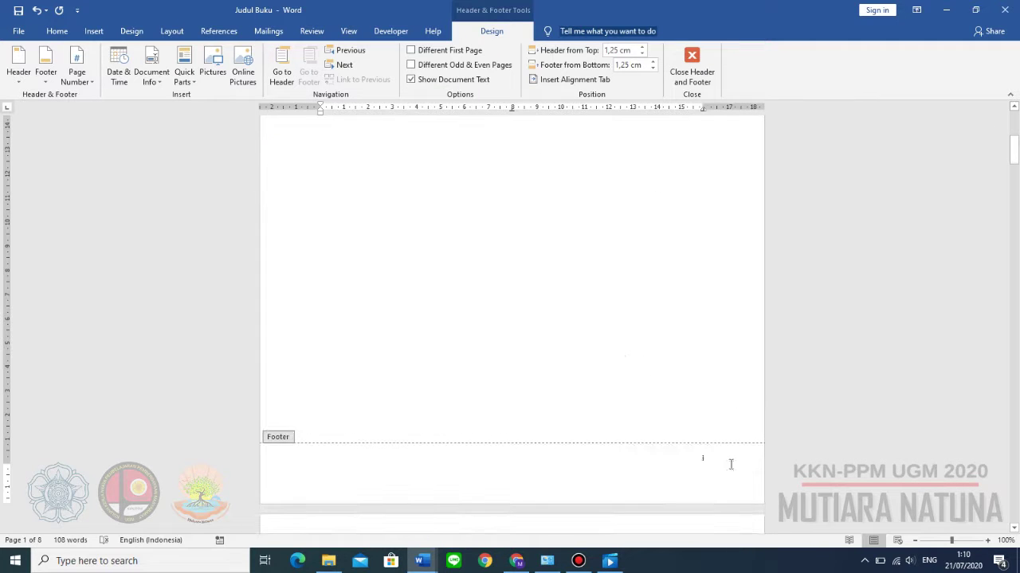
scroll(699, 466, "down", 2)
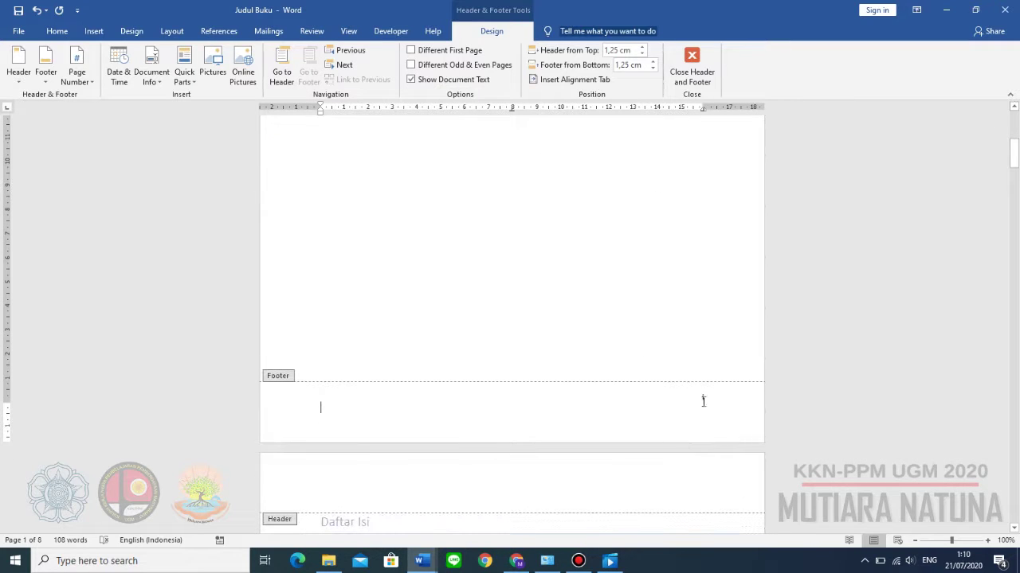
left_click(450, 50)
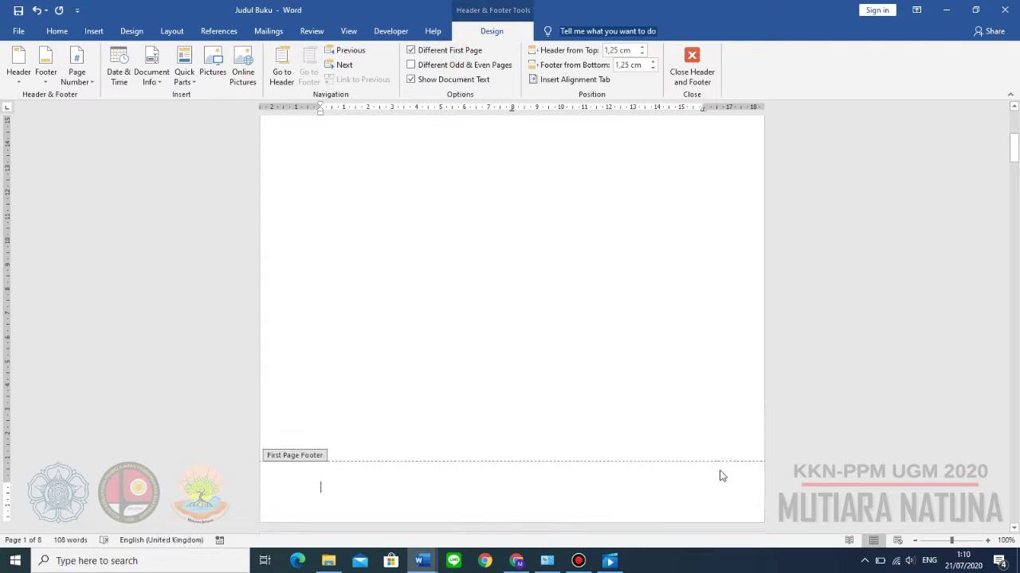
Step: Check the page number in the Daftar Isi page's footer and close header and footer editing
scroll(709, 416, "down", 4)
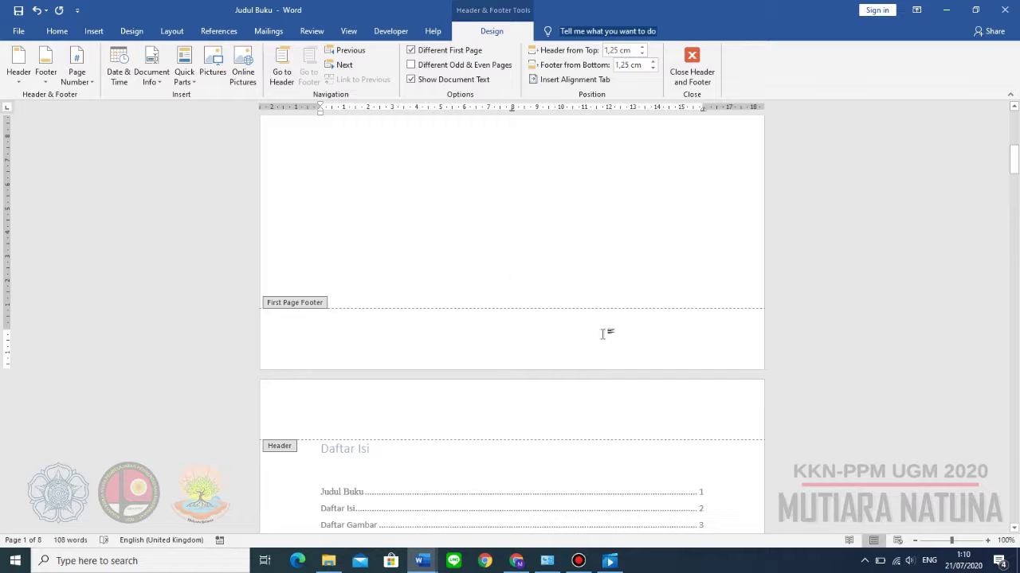
scroll(601, 332, "down", 10)
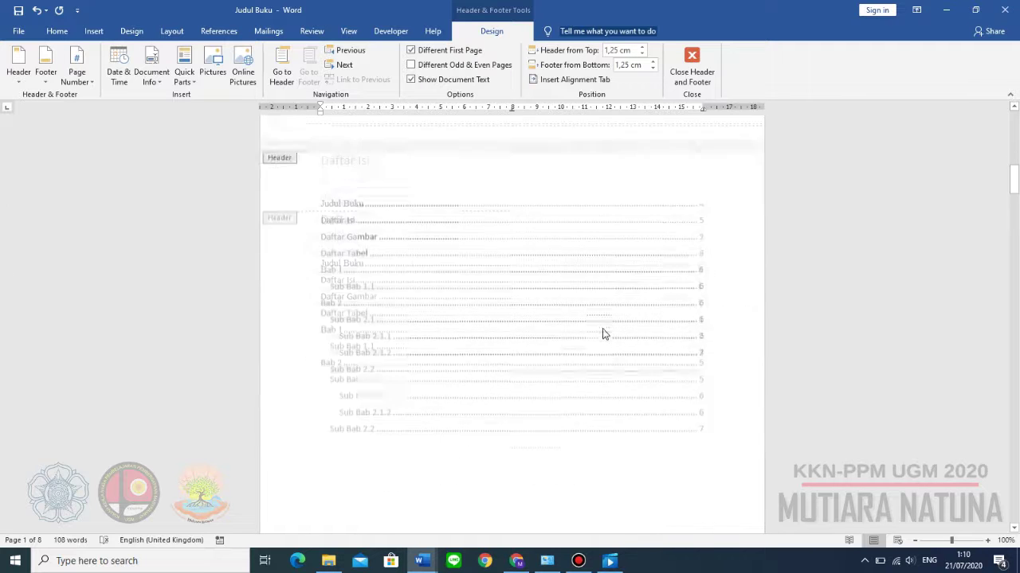
scroll(594, 383, "down", 5)
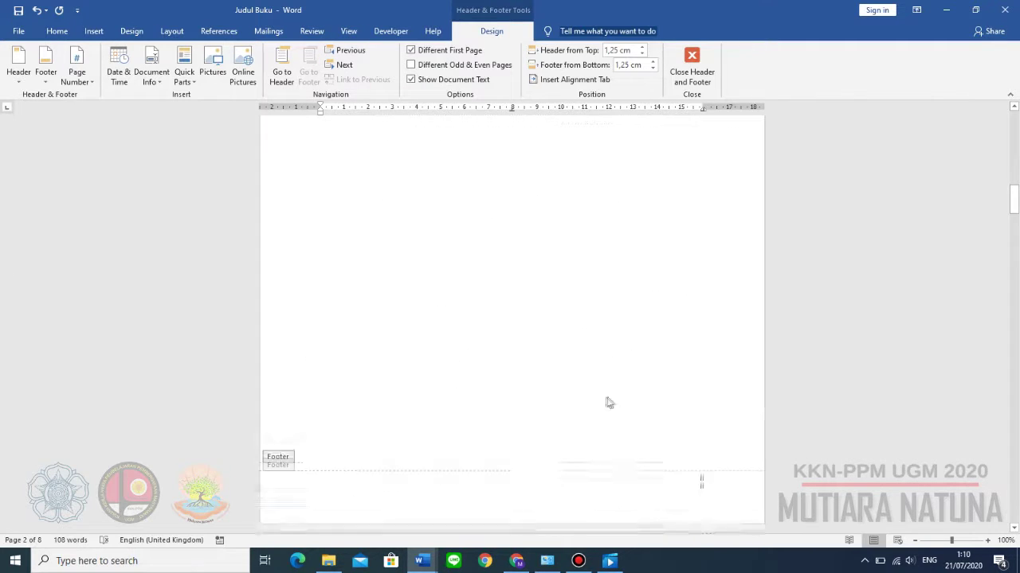
left_click(704, 470)
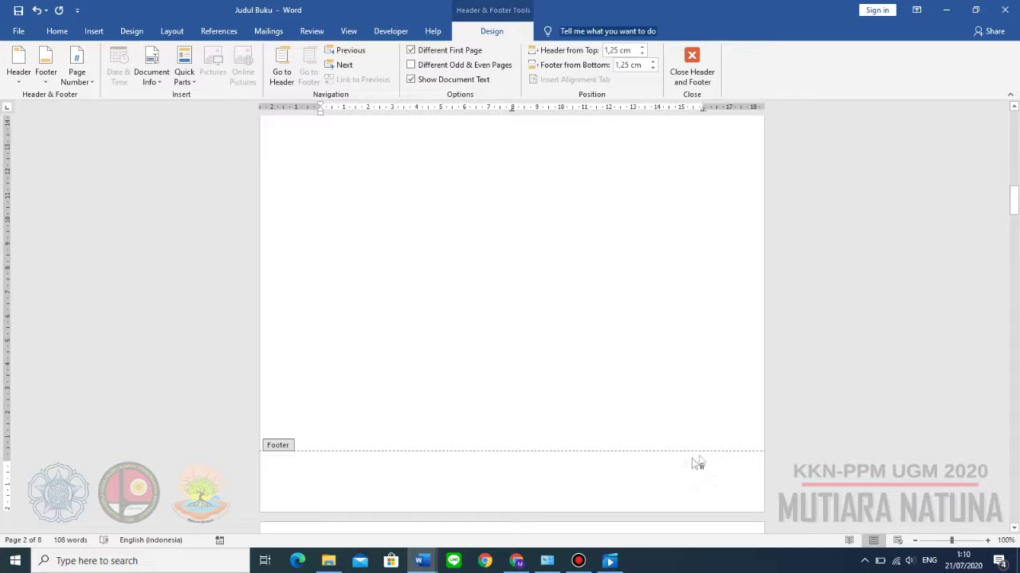
scroll(683, 491, "up", 13)
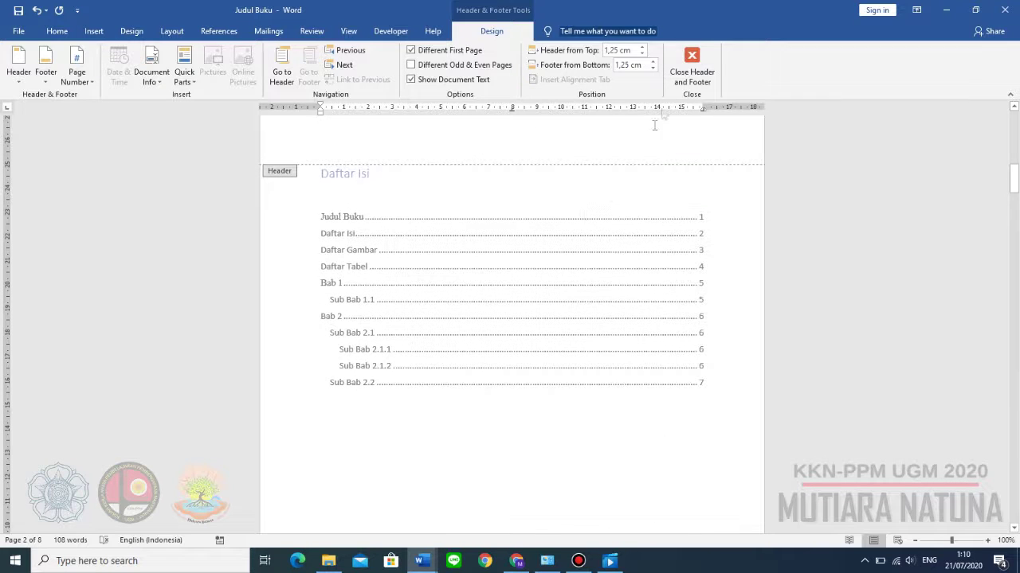
left_click(678, 70)
Step: Update the Daftar Isi table of contents field to use the new page numbering
left_click(576, 341)
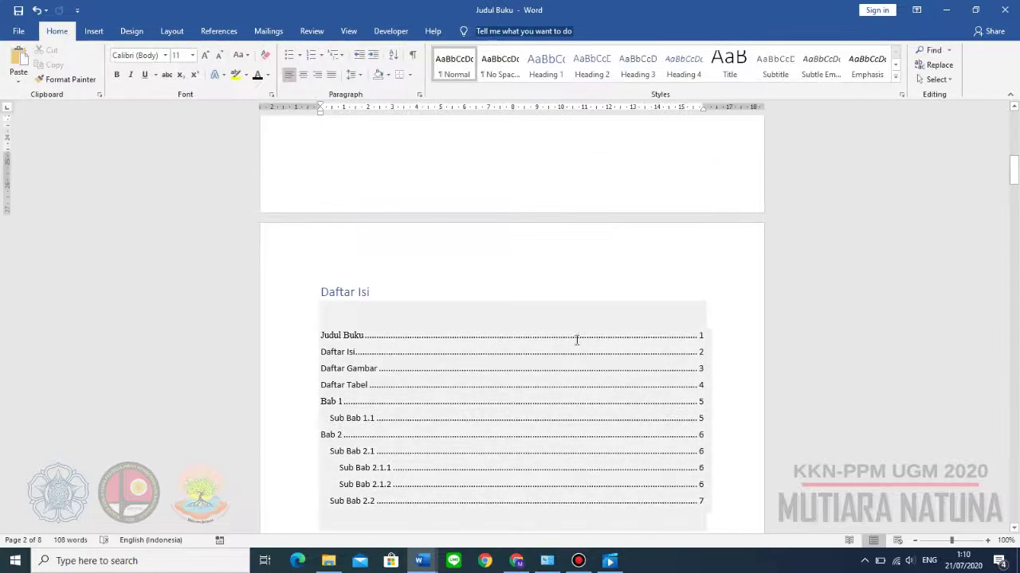
scroll(423, 309, "down", 2)
right_click(347, 276)
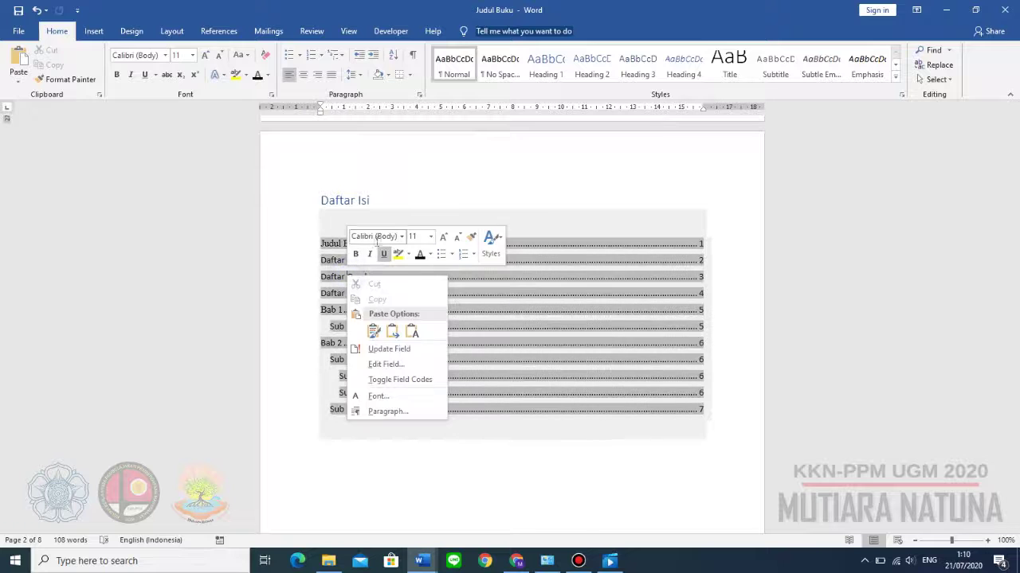
left_click(356, 349)
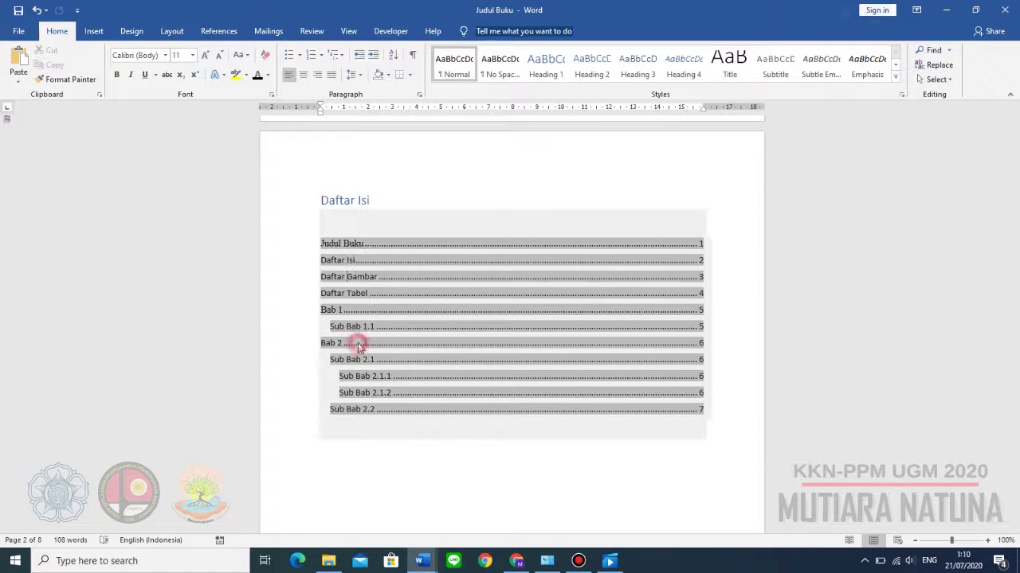
left_click(439, 278)
left_click(518, 297)
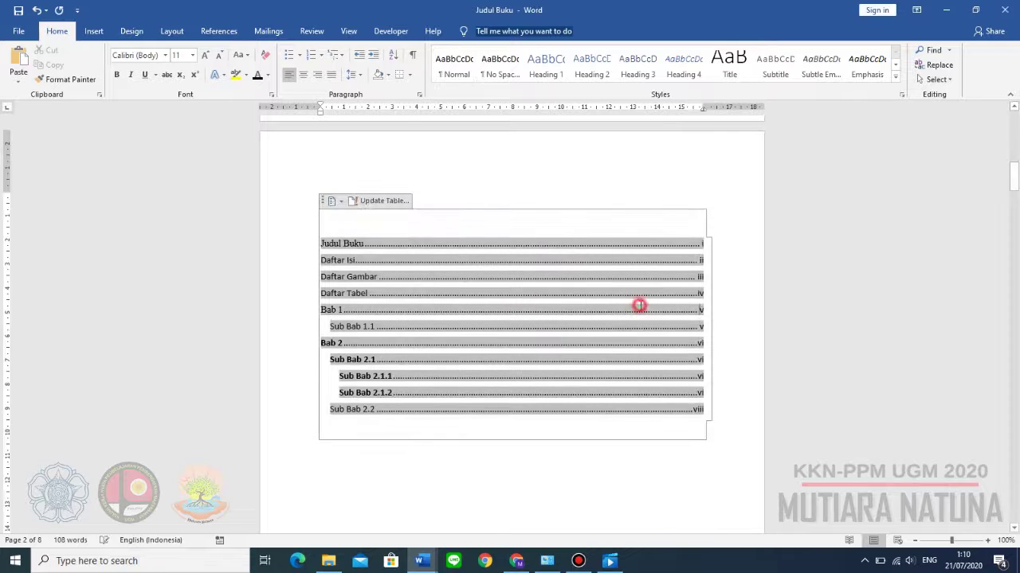
left_click(699, 454)
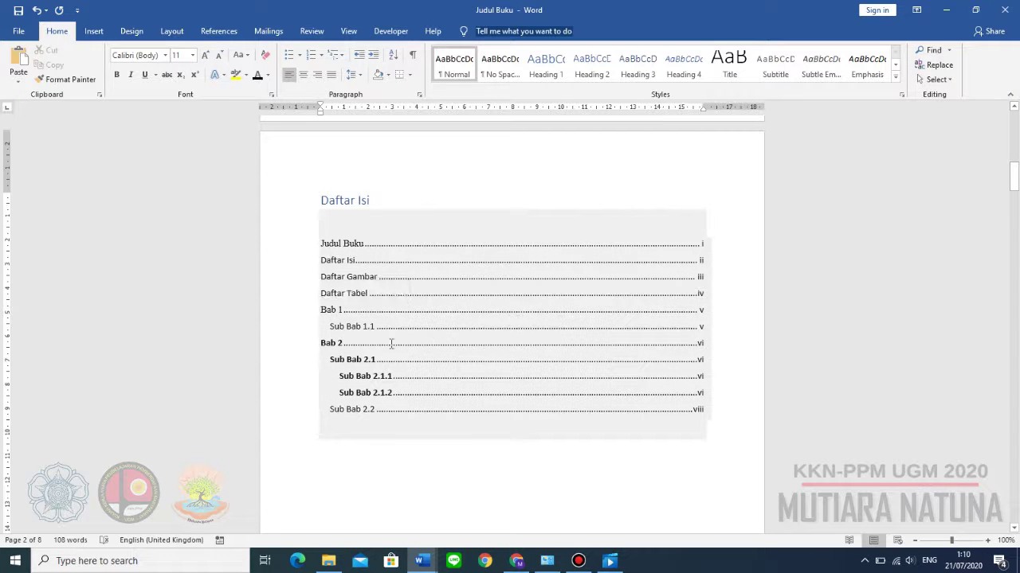
Step: Follow the Bab 1 entry in the Daftar Isi to its chapter heading
left_click(708, 309)
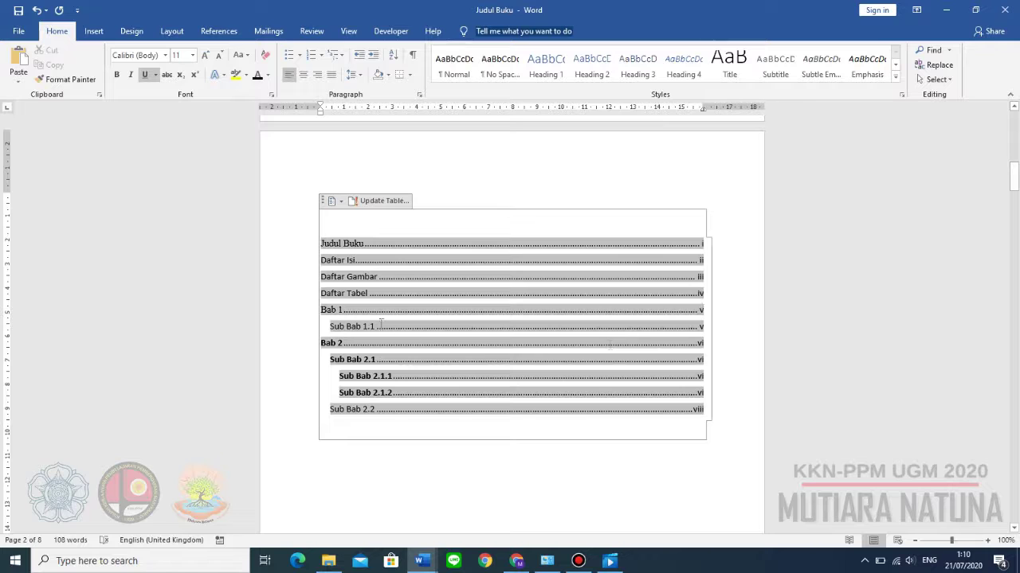
left_click(333, 311)
left_click(327, 310, "ctrl")
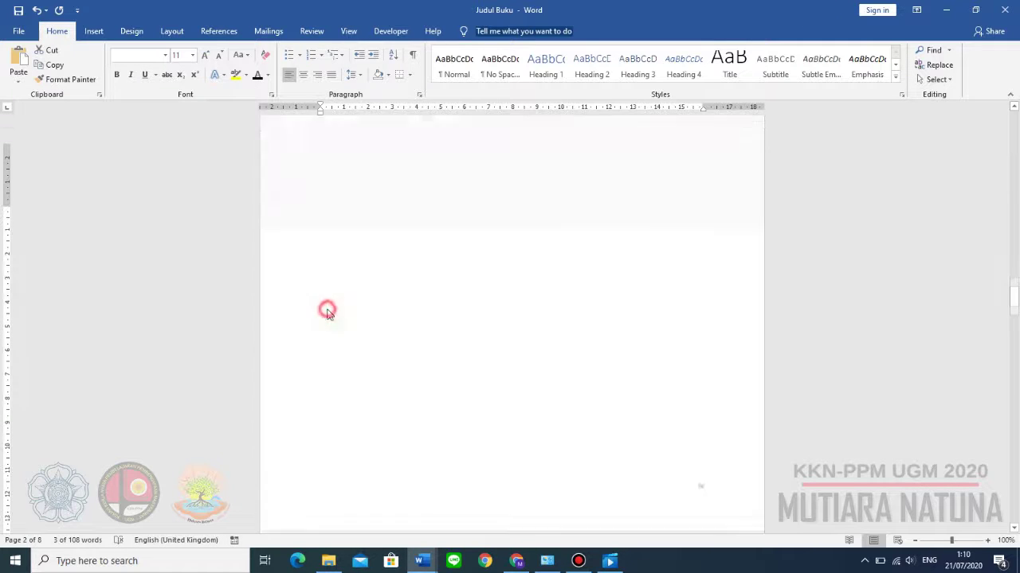
left_click(432, 215)
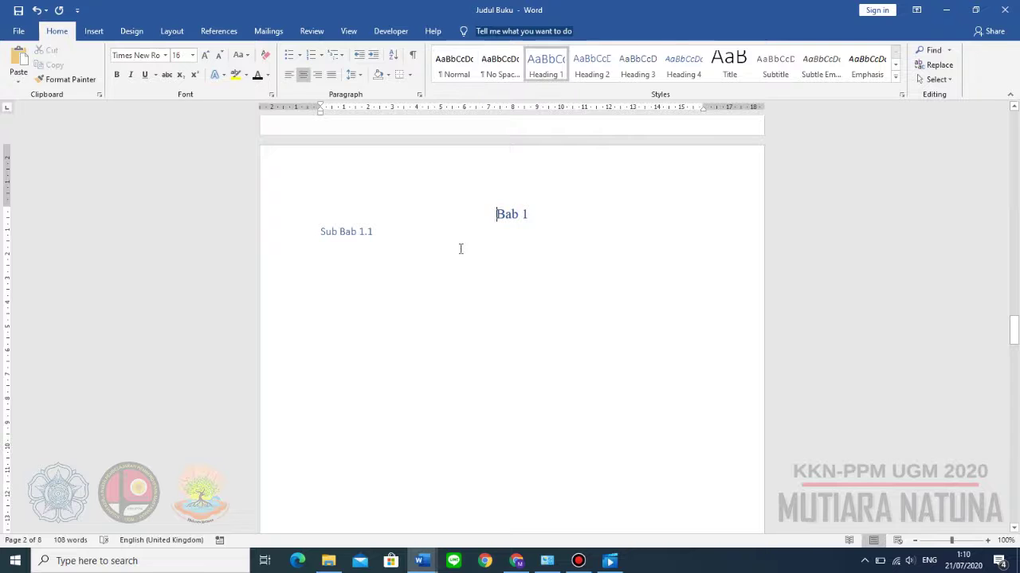
Step: Insert a Next Page section break at the end of the Daftar Tabel page, just before Bab 1
scroll(455, 340, "up", 2)
scroll(492, 364, "up", 3)
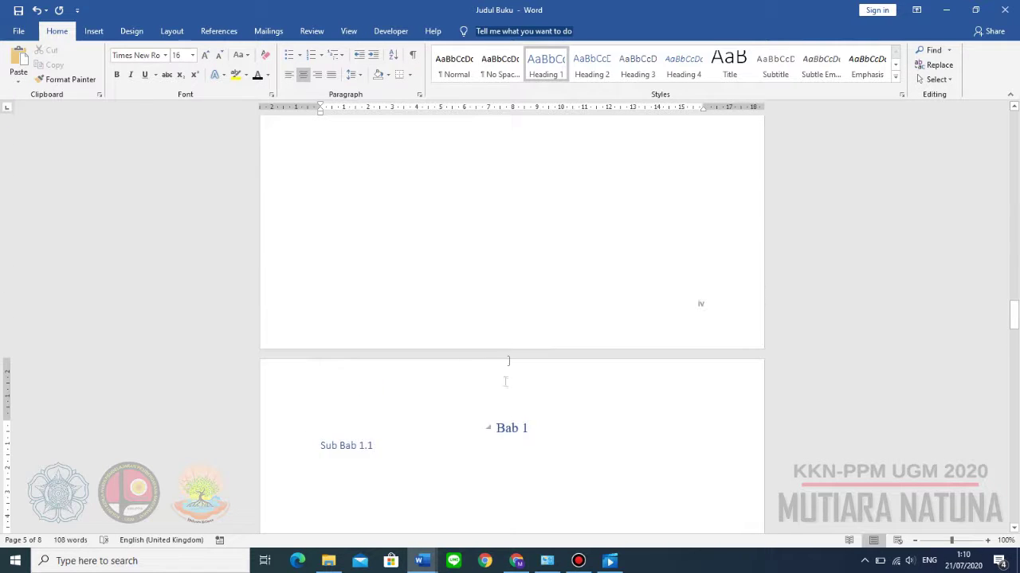
left_click(361, 348)
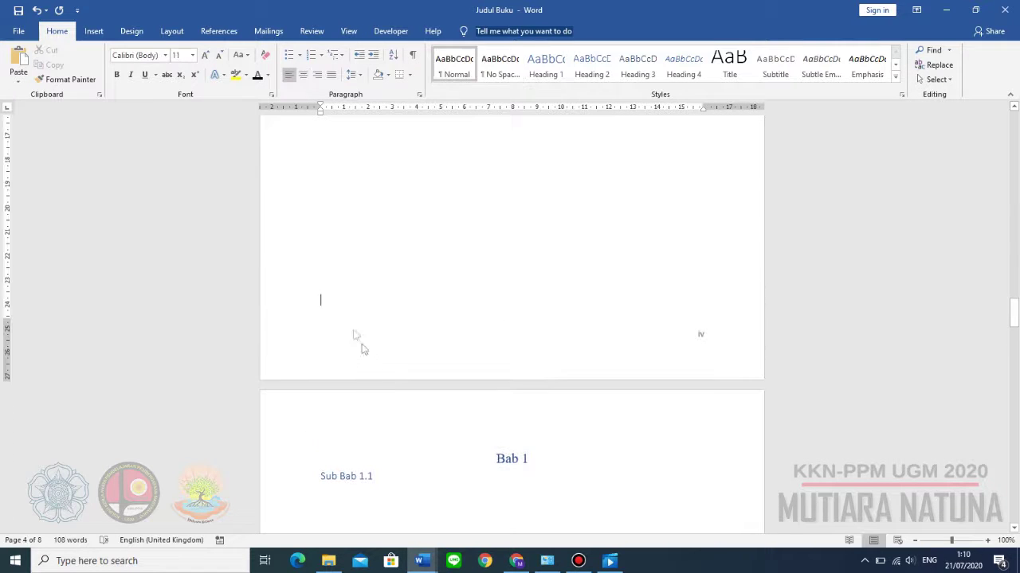
left_click(322, 303)
left_click(171, 32)
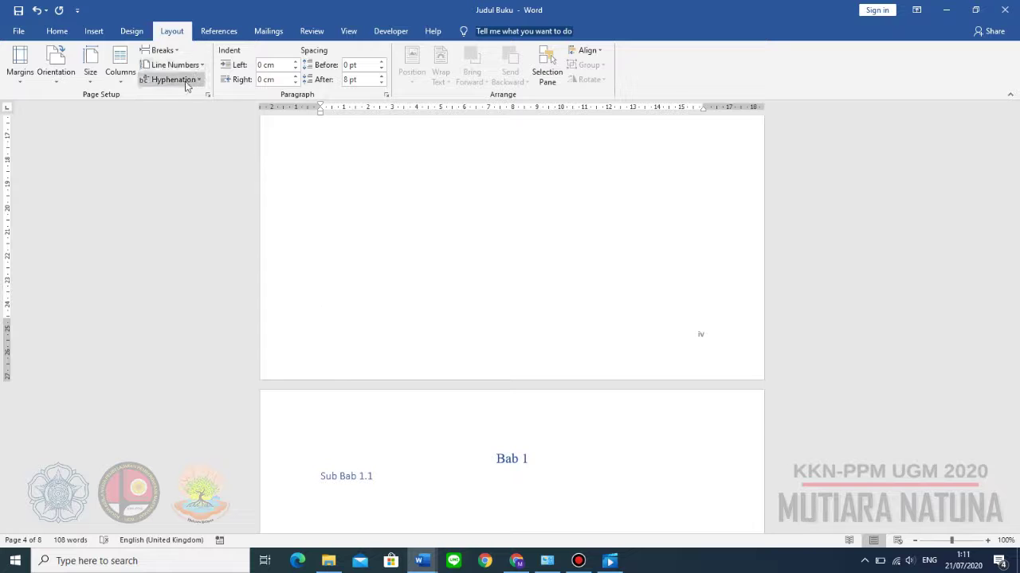
left_click(162, 51)
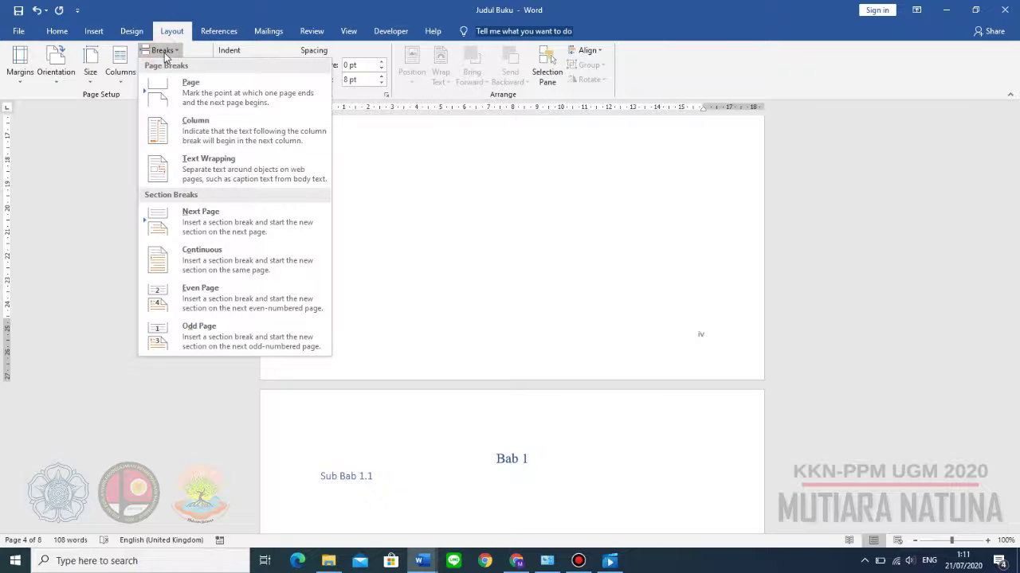
left_click(407, 254)
scroll(393, 305, "up", 10)
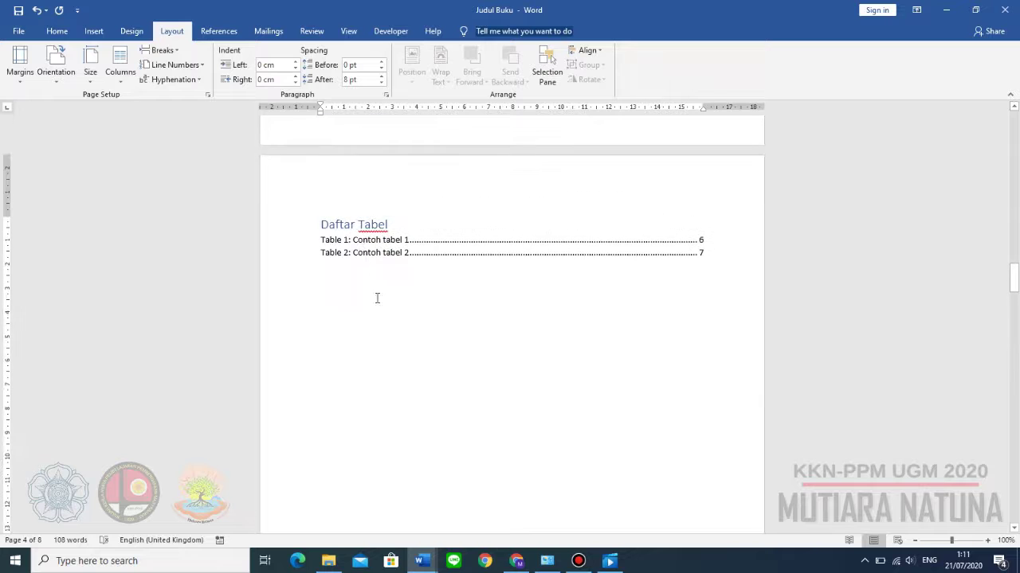
scroll(371, 281, "down", 10)
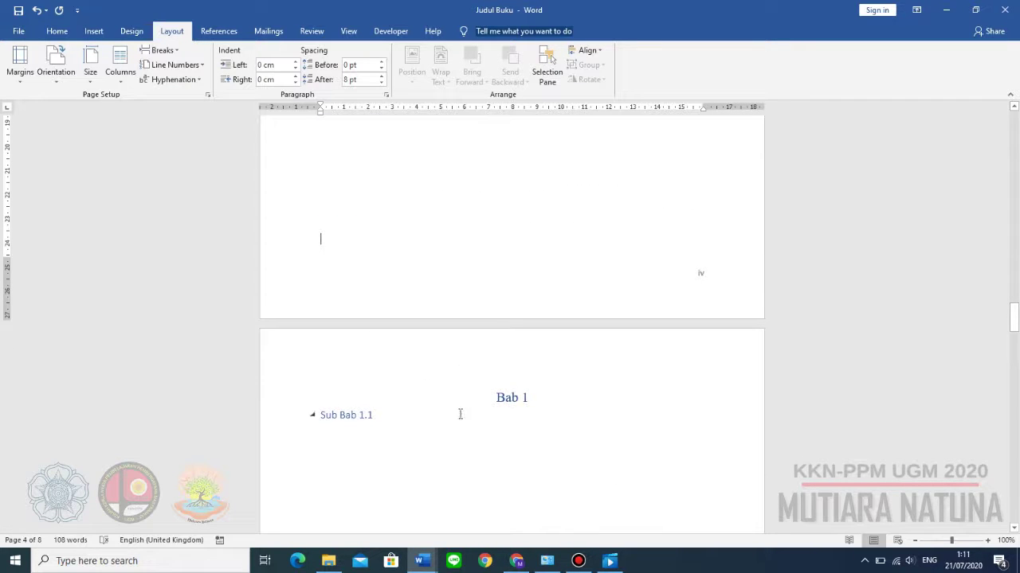
scroll(394, 306, "up", 5)
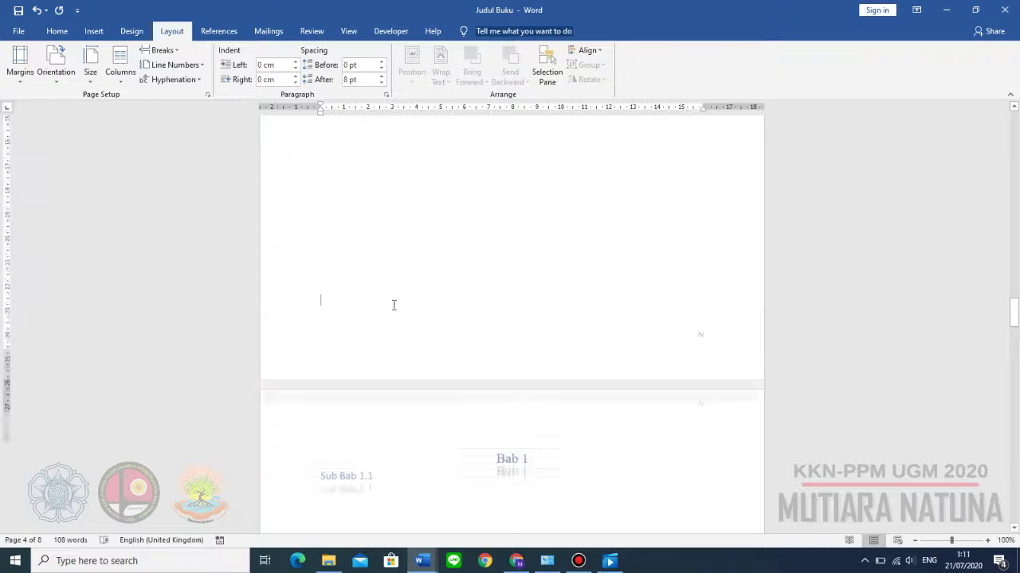
scroll(358, 276, "up", 4)
scroll(383, 317, "down", 10)
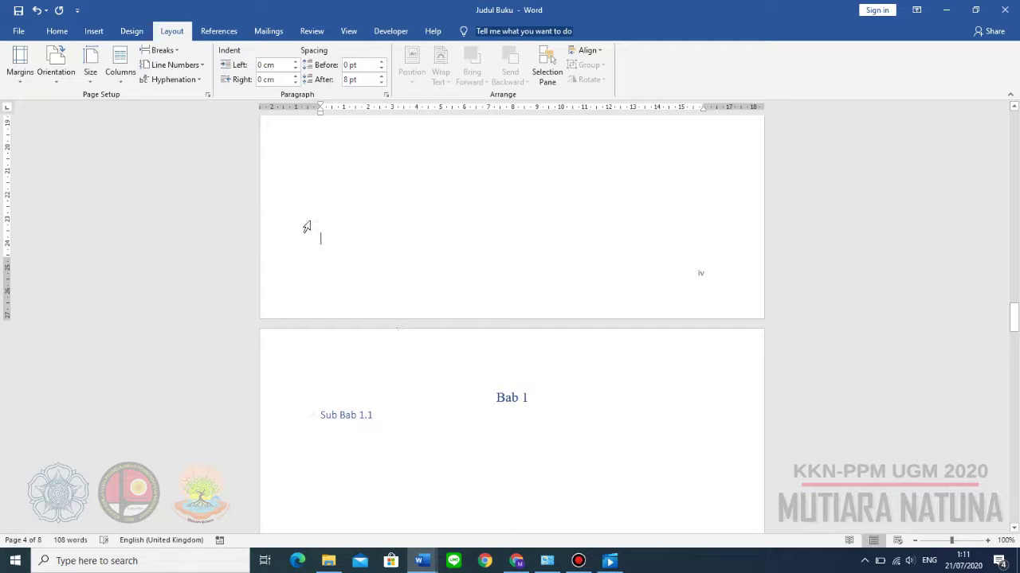
left_click(163, 50)
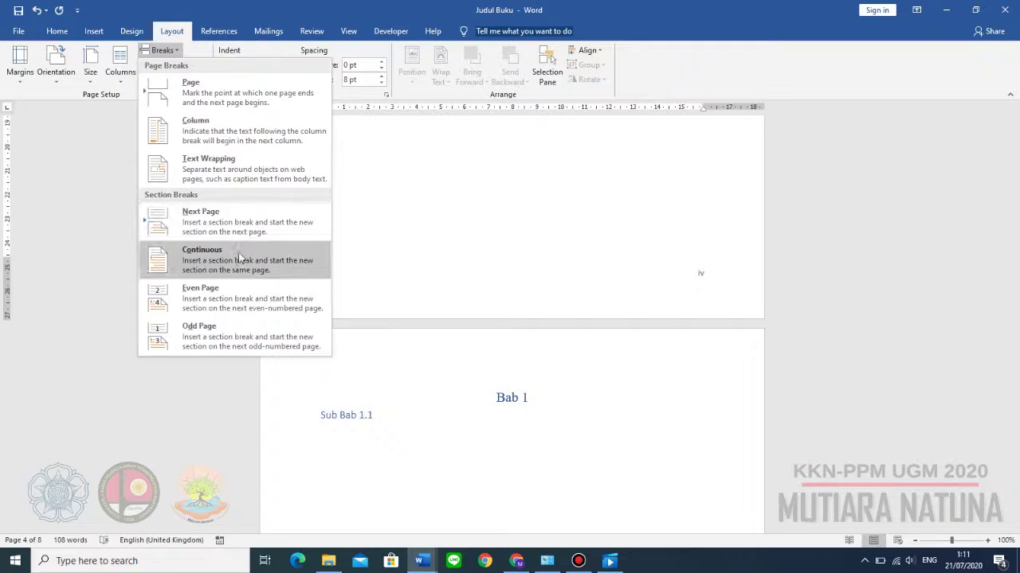
left_click(195, 228)
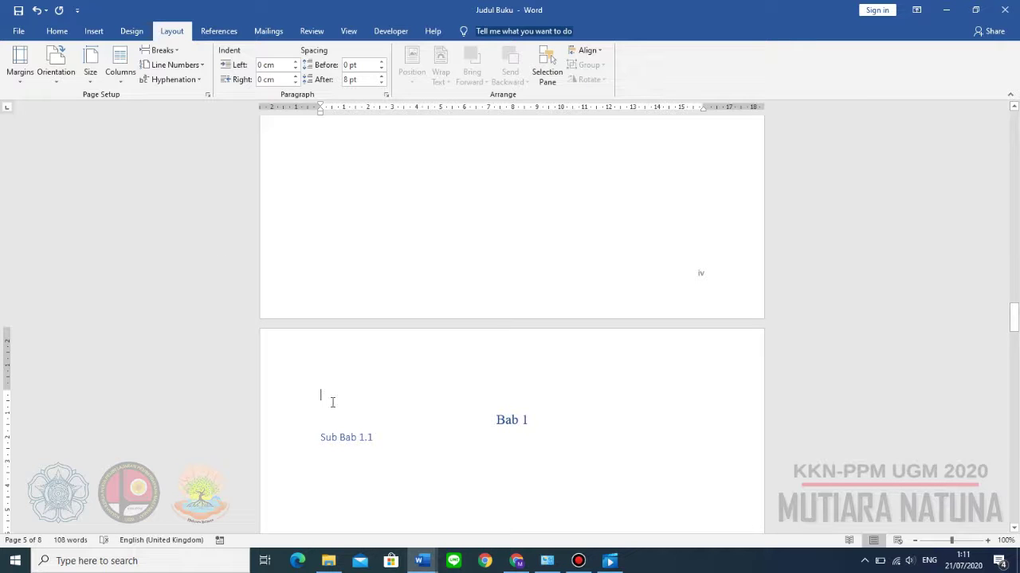
left_click(372, 266)
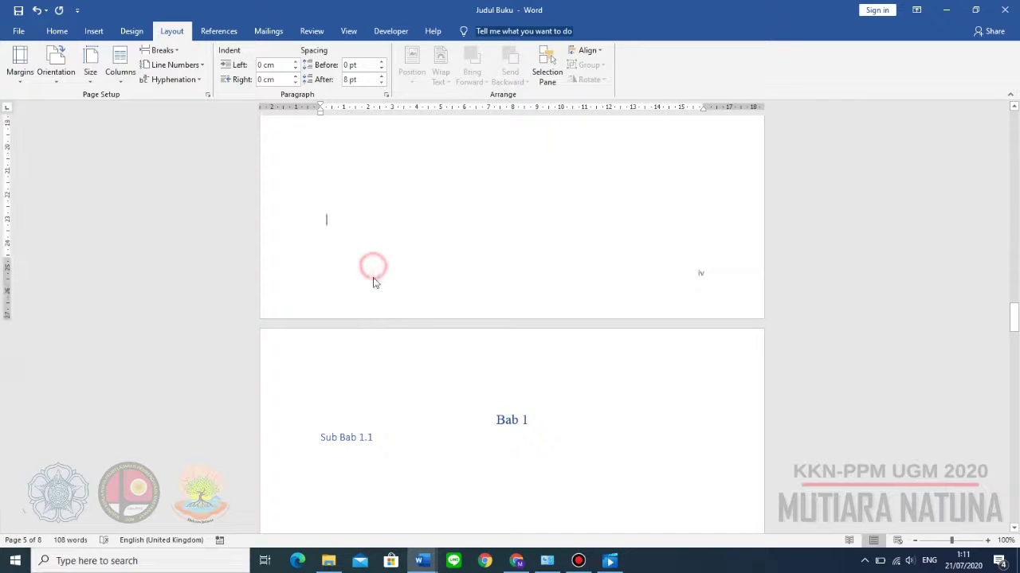
left_click(361, 400)
left_click(385, 264)
left_click(369, 412)
left_click(370, 213)
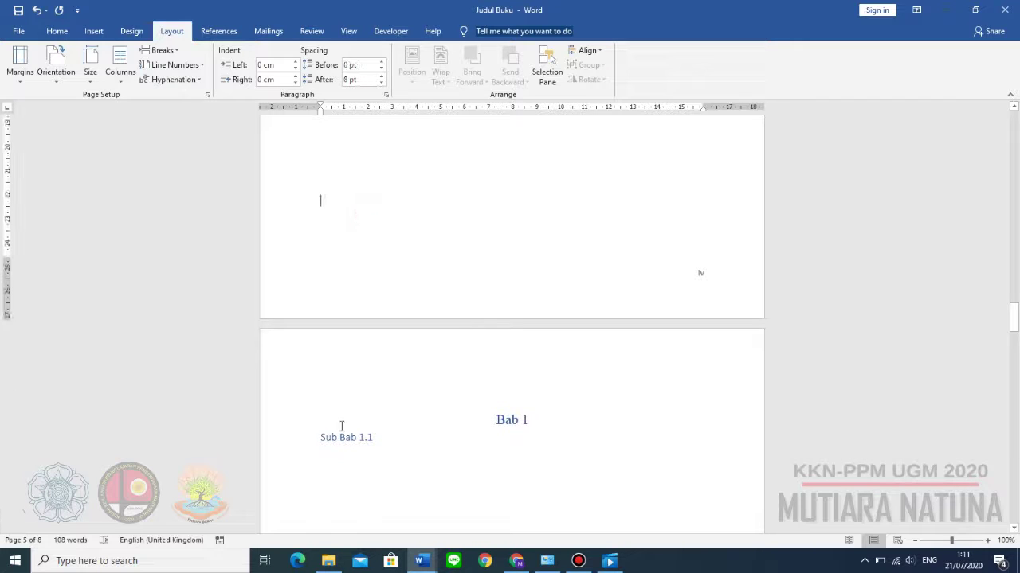
left_click(349, 401)
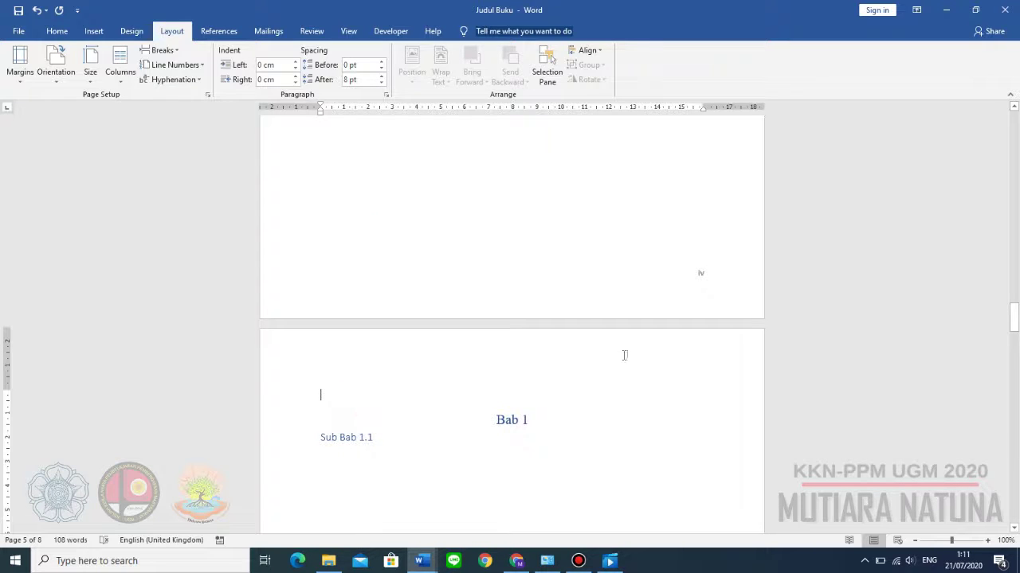
Step: Delete the empty paragraph above the Bab 1 heading at the start of the new section
scroll(504, 382, "down", 6)
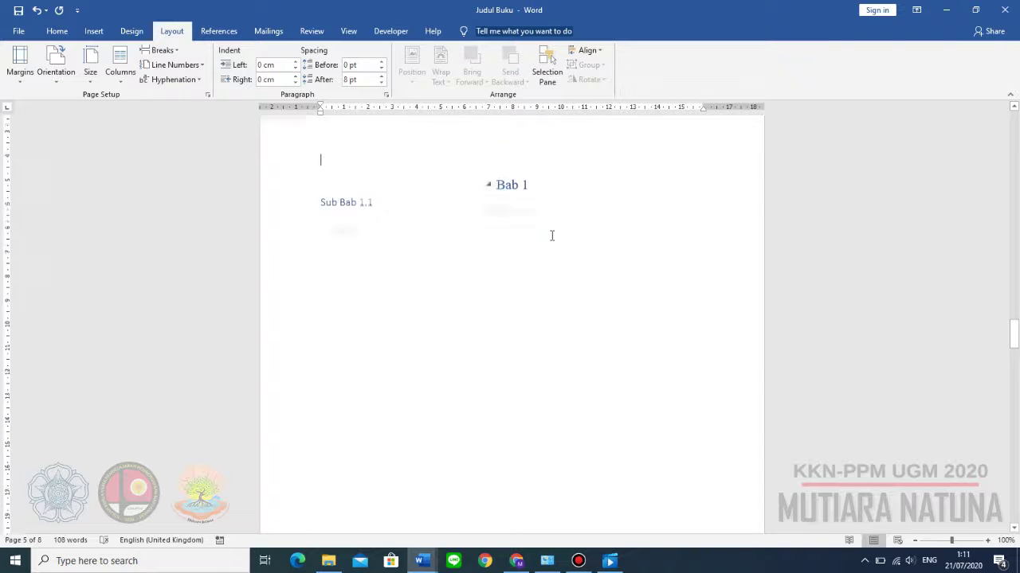
scroll(594, 273, "down", 3)
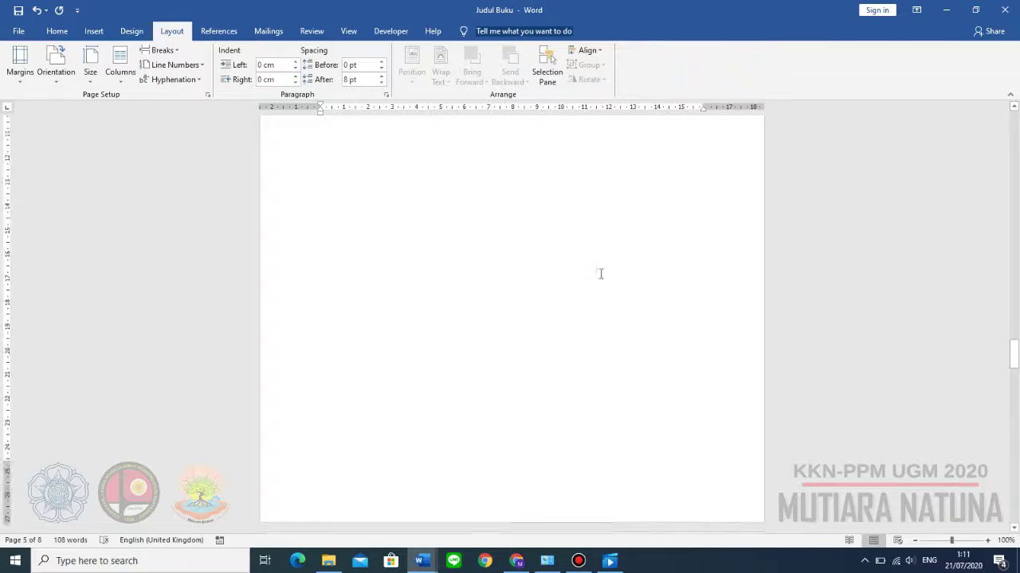
scroll(744, 436, "down", 3)
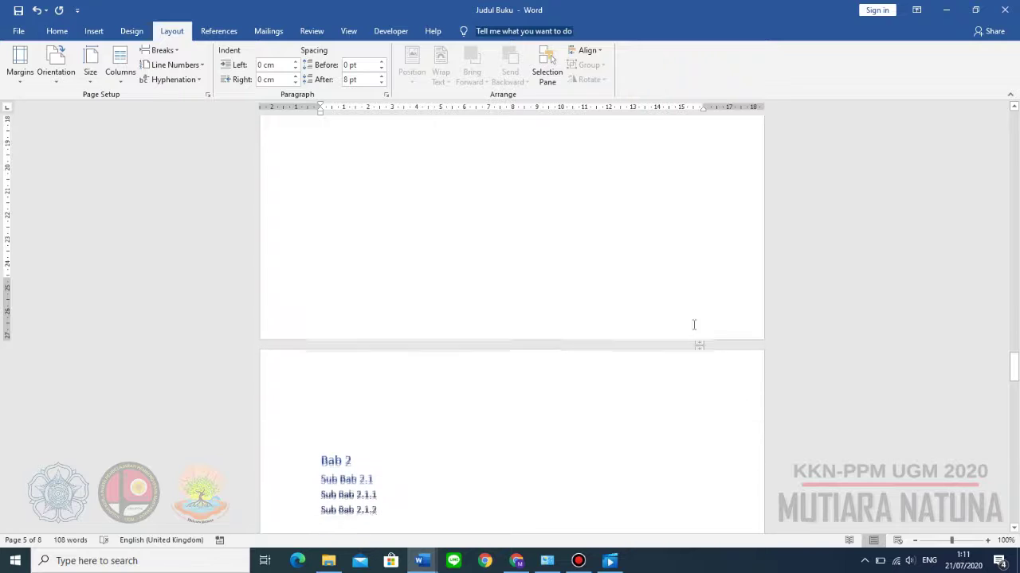
scroll(648, 332, "up", 15)
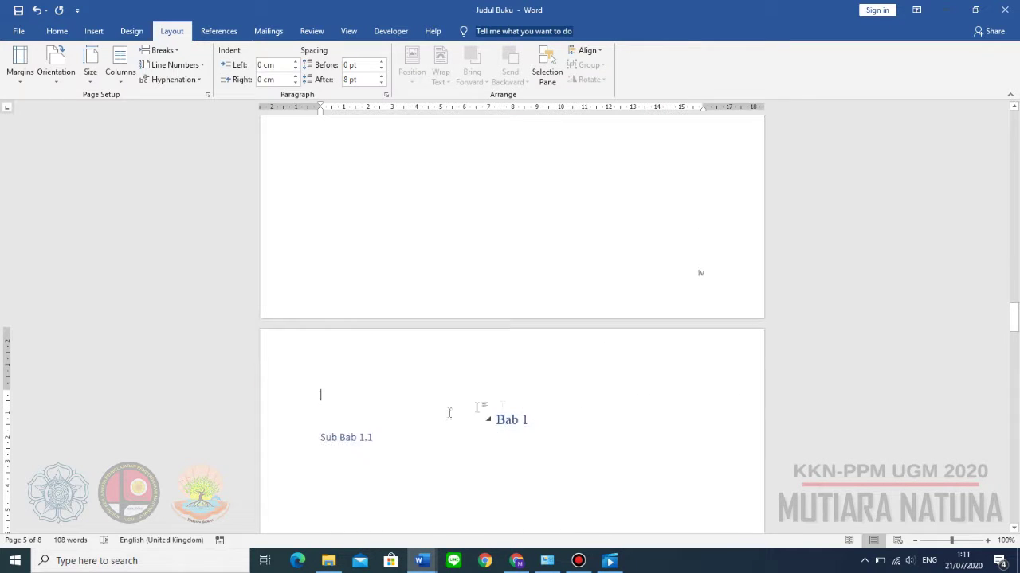
scroll(509, 452, "up", 4)
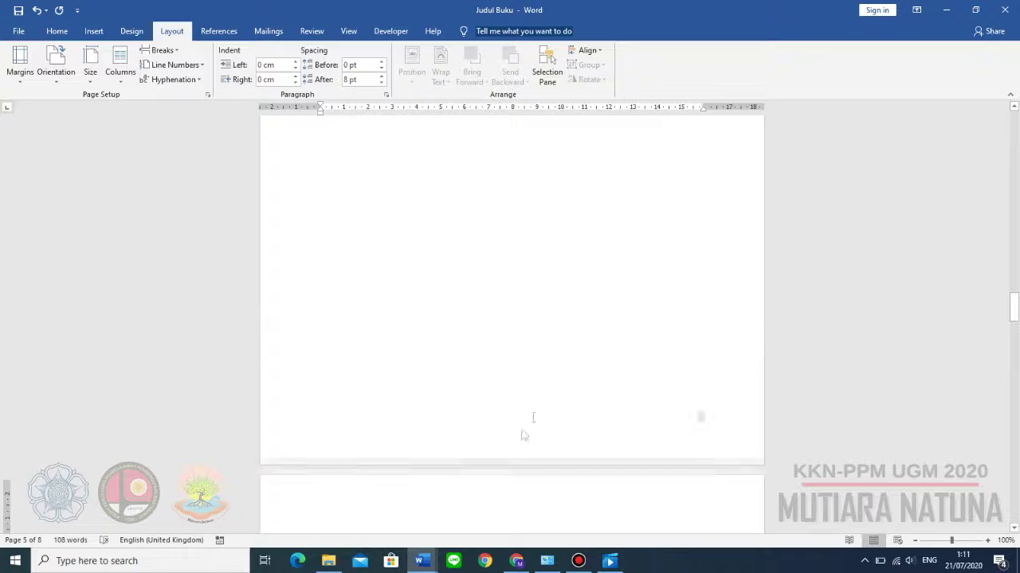
scroll(622, 413, "down", 3)
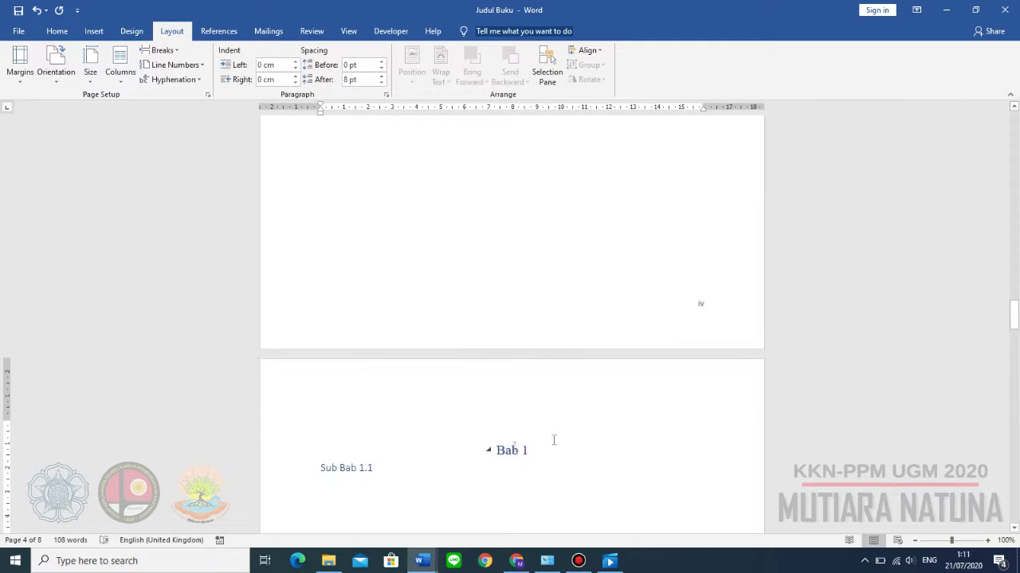
key("Delete")
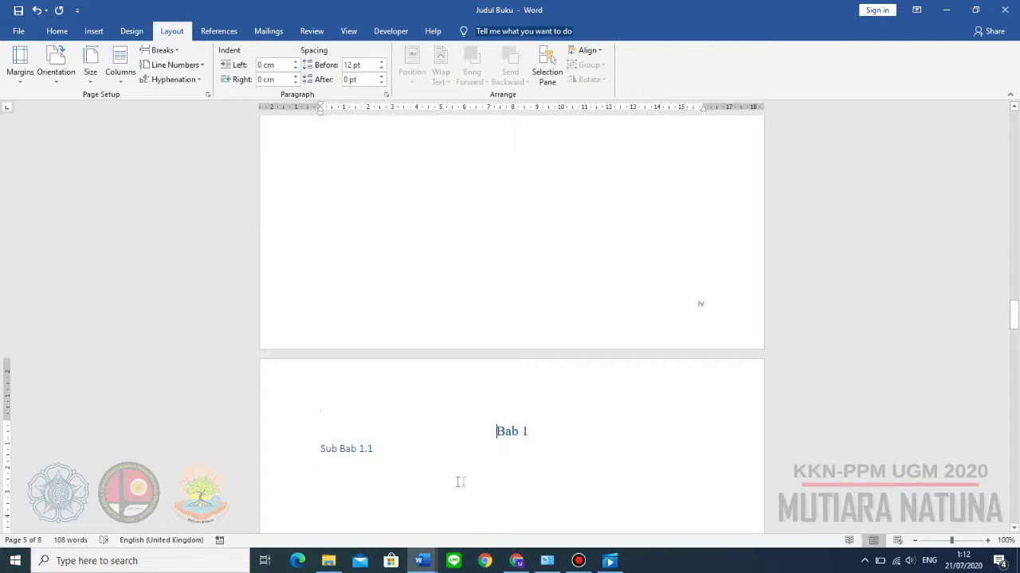
Step: Insert a Plain Number 3 page number at the bottom of the Bab 1 page
scroll(558, 488, "down", 10)
double_click(664, 489)
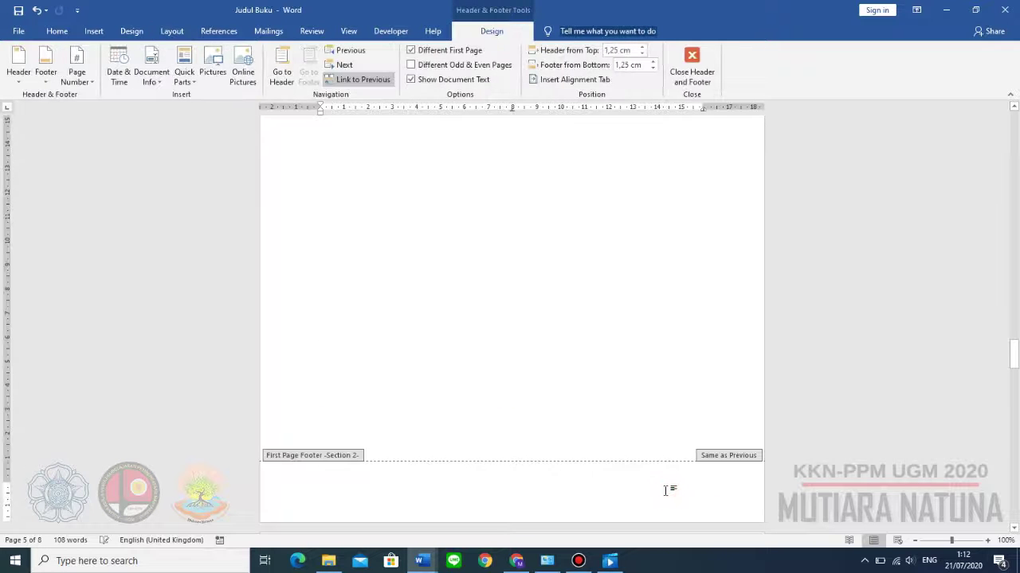
left_click(76, 70)
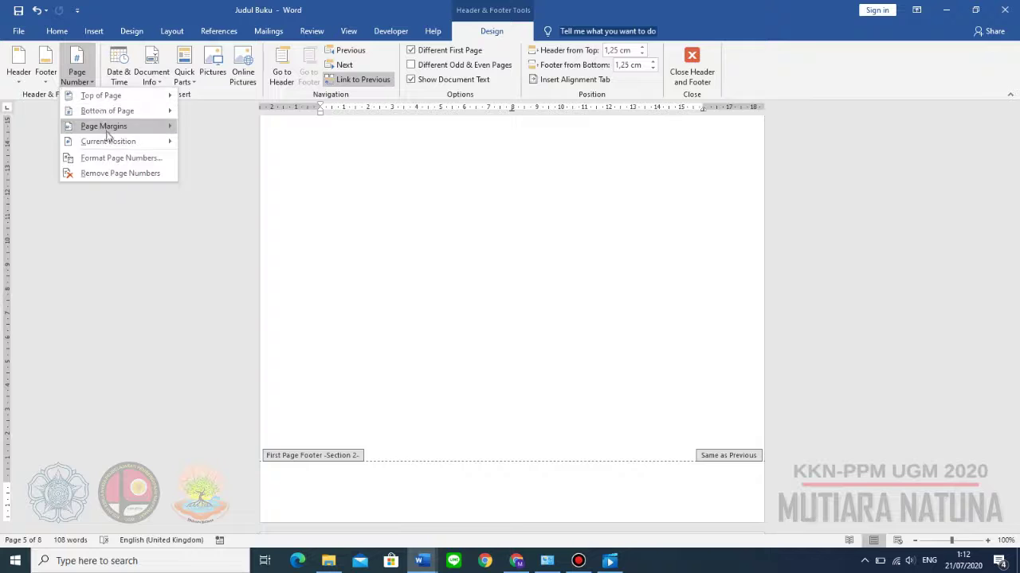
mouse_move(119, 116)
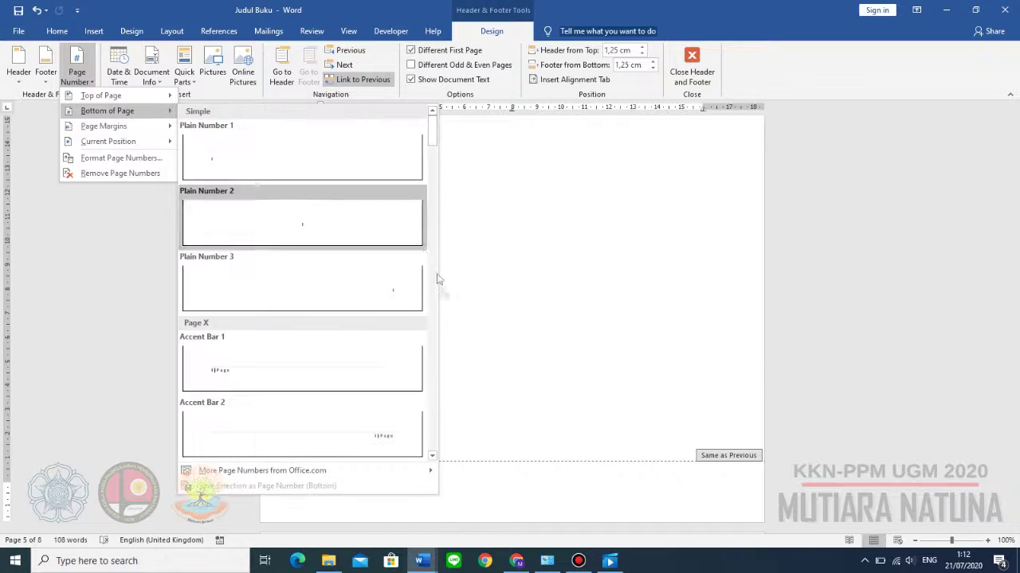
left_click(405, 304)
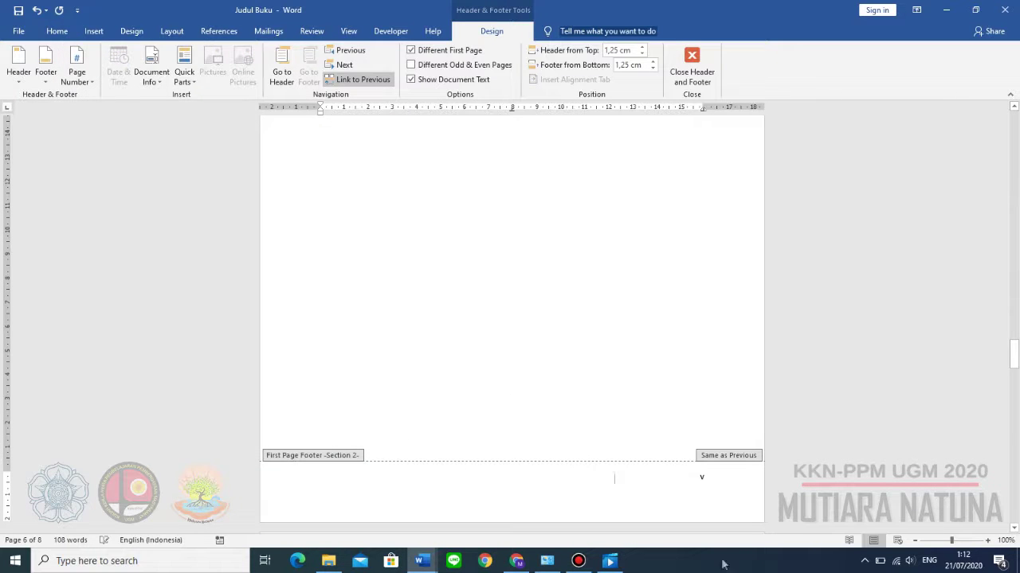
Step: Format the Bab 1 section's page numbers as 1, 2, 3, … starting at 1, and close footer editing
left_click(686, 505)
double_click(699, 479)
scroll(697, 482, "down", 2)
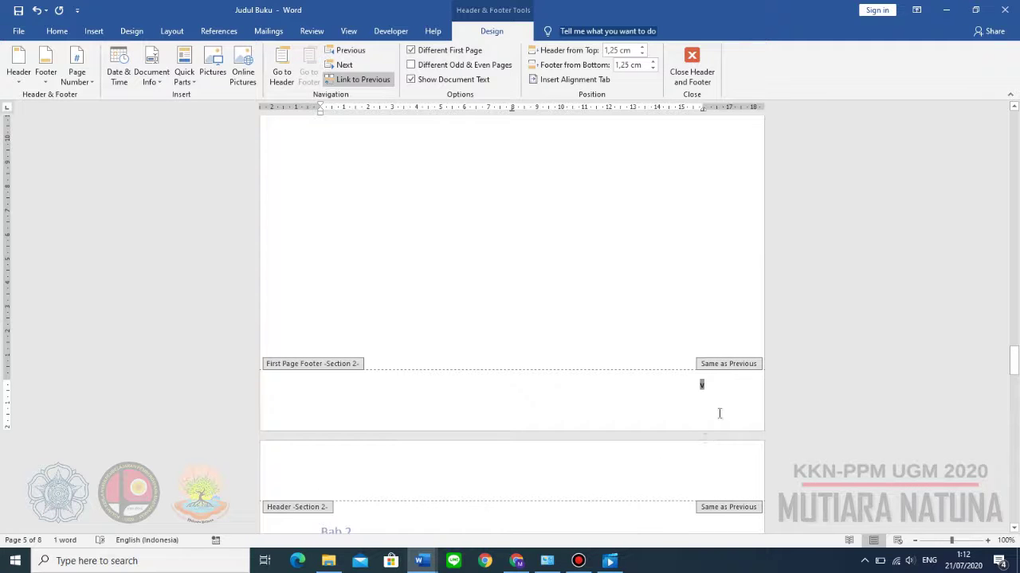
left_click(698, 387)
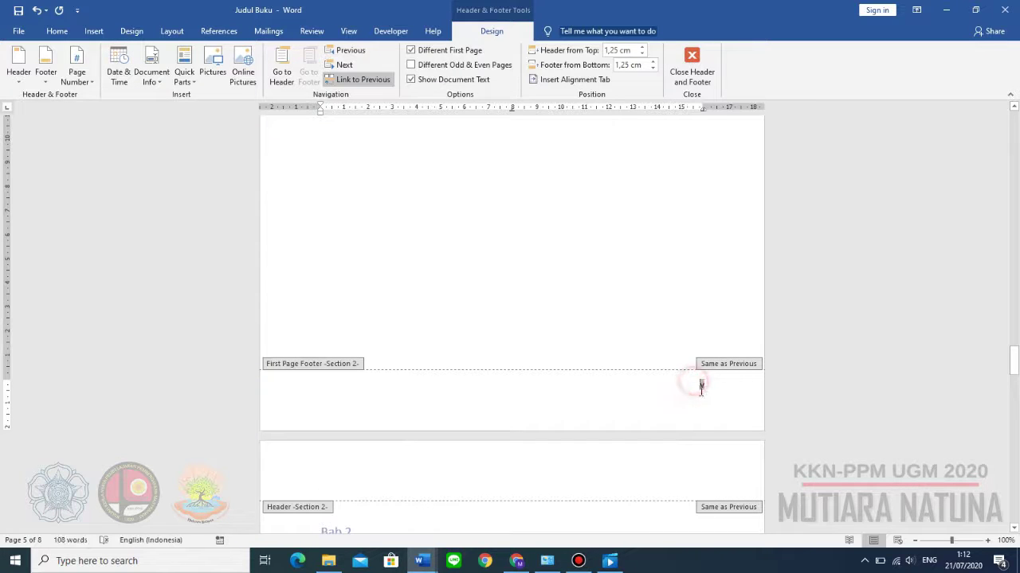
double_click(700, 385)
left_click(703, 405)
double_click(695, 386)
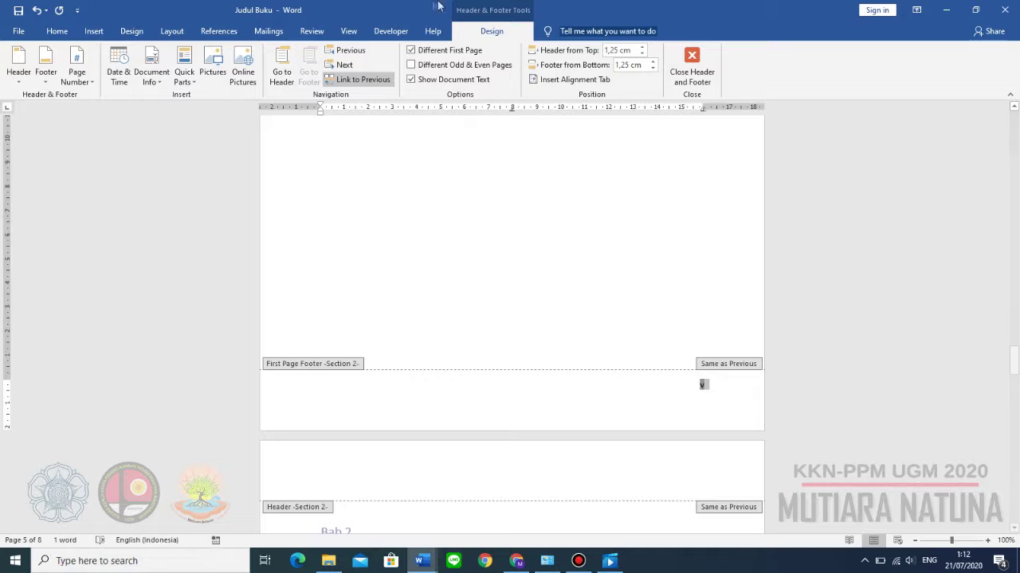
left_click(76, 73)
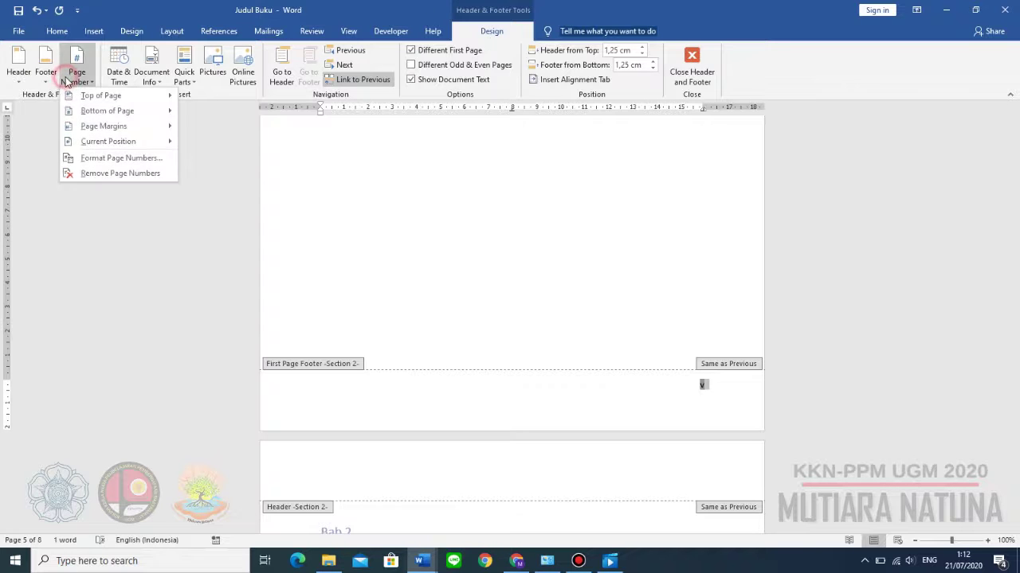
left_click(83, 159)
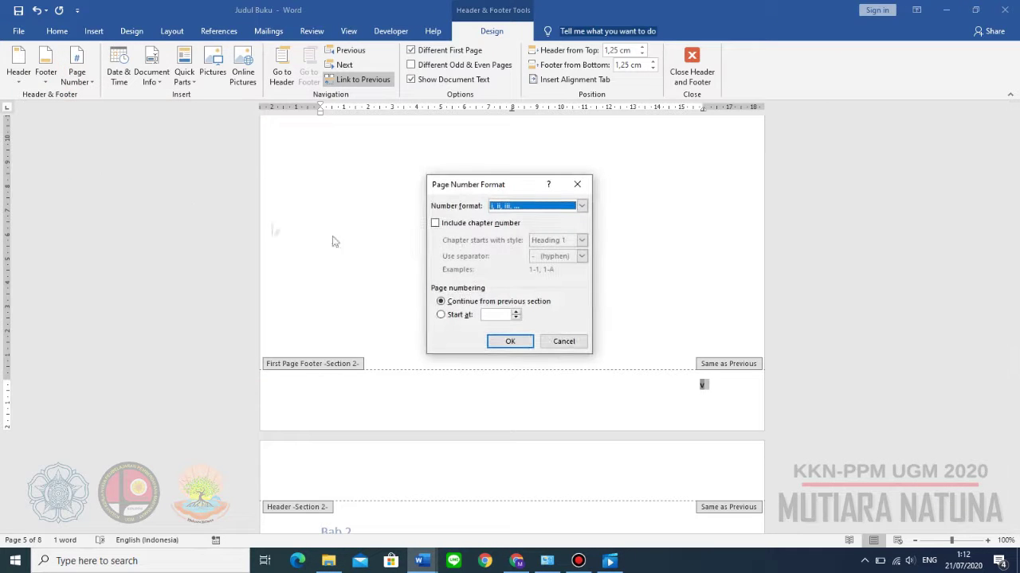
left_click(564, 205)
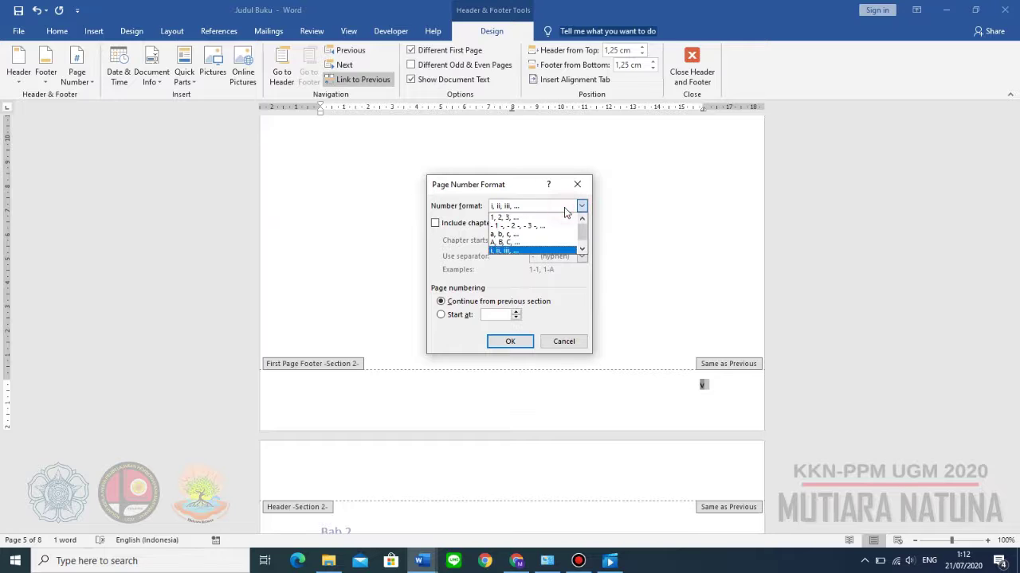
left_click(504, 217)
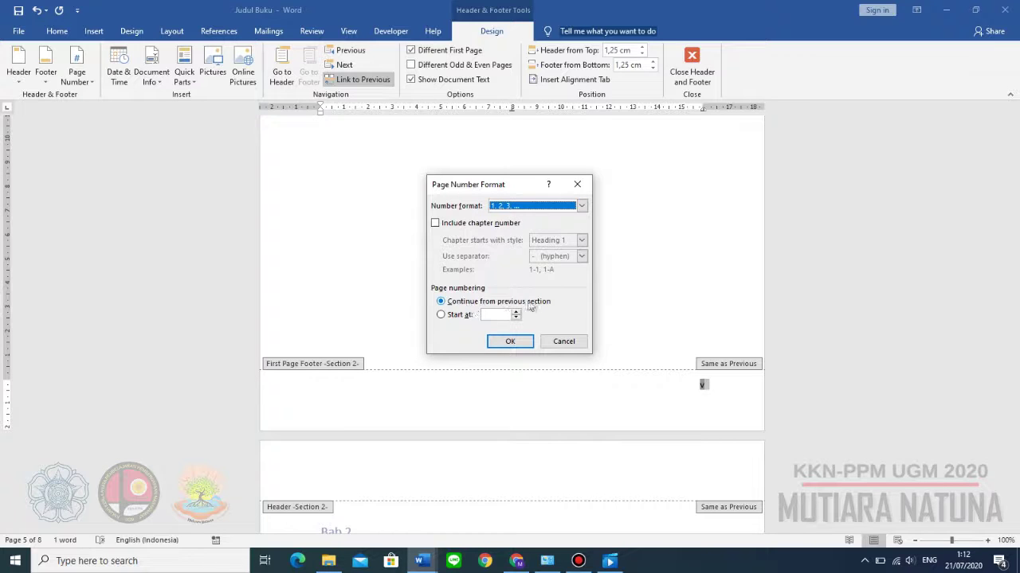
left_click(441, 315)
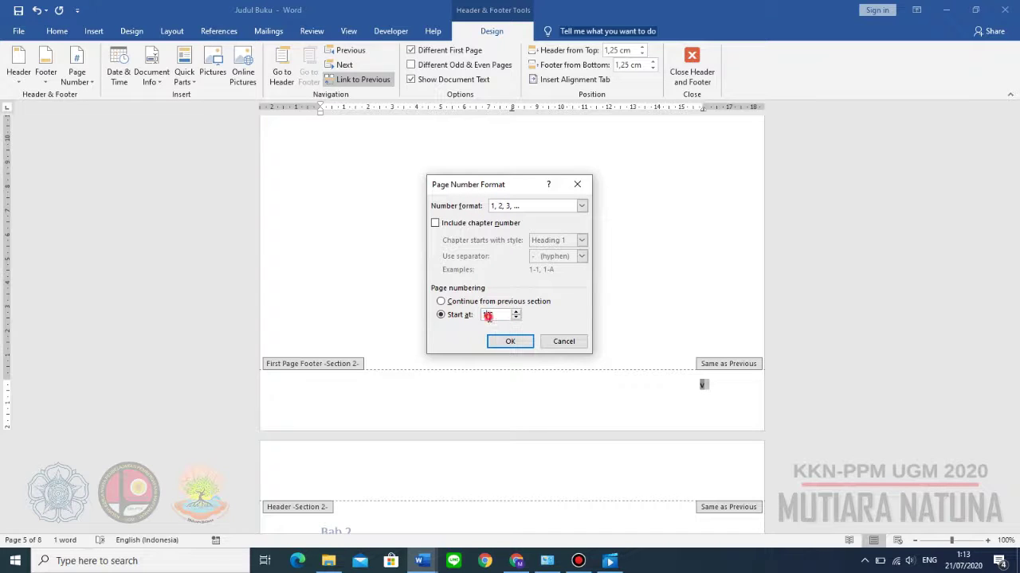
left_click(506, 341)
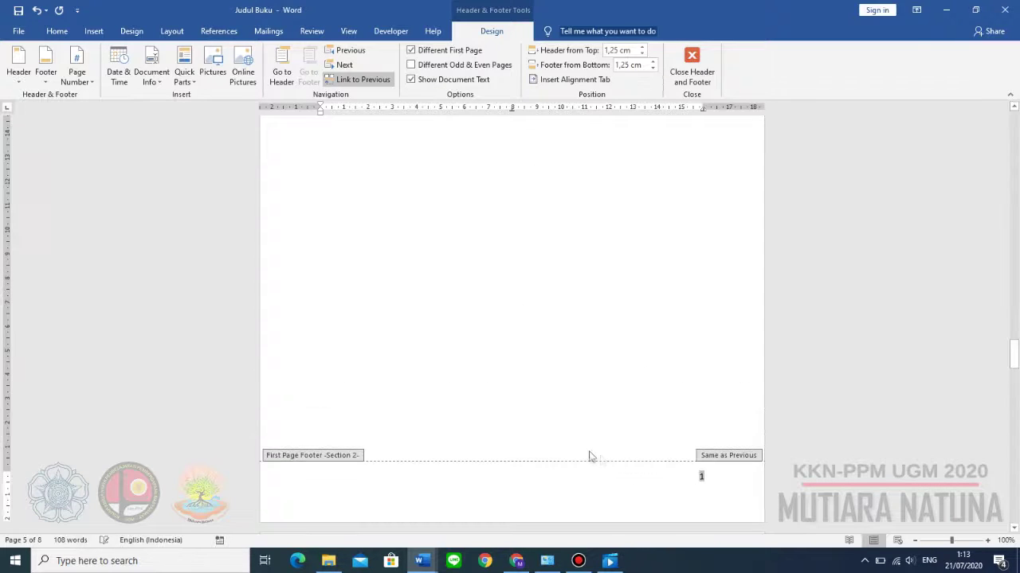
left_click(676, 505)
double_click(675, 436)
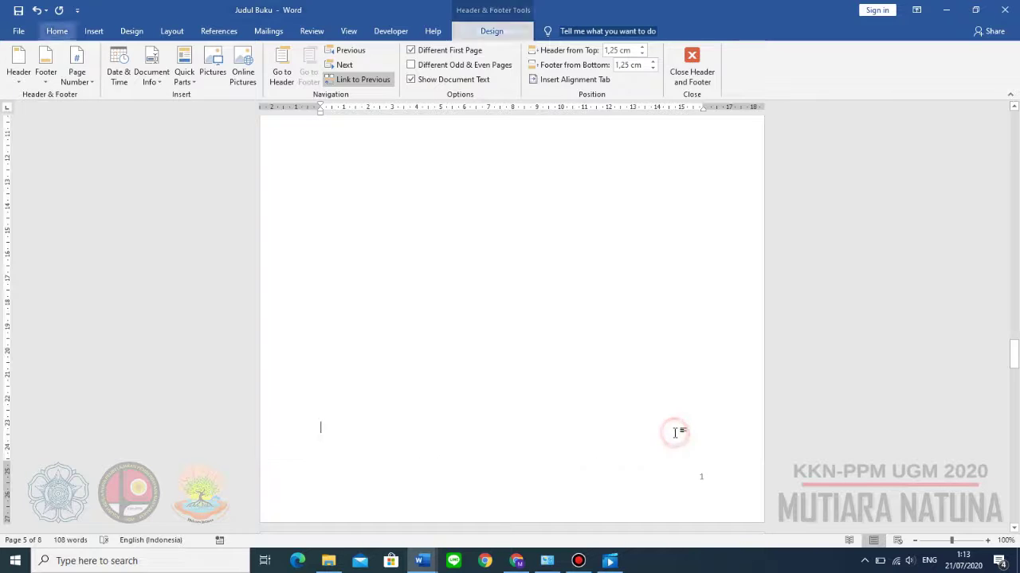
Step: Update the Daftar Isi table of contents field with the restarted Arabic page numbers of the chapters
scroll(677, 431, "down", 3)
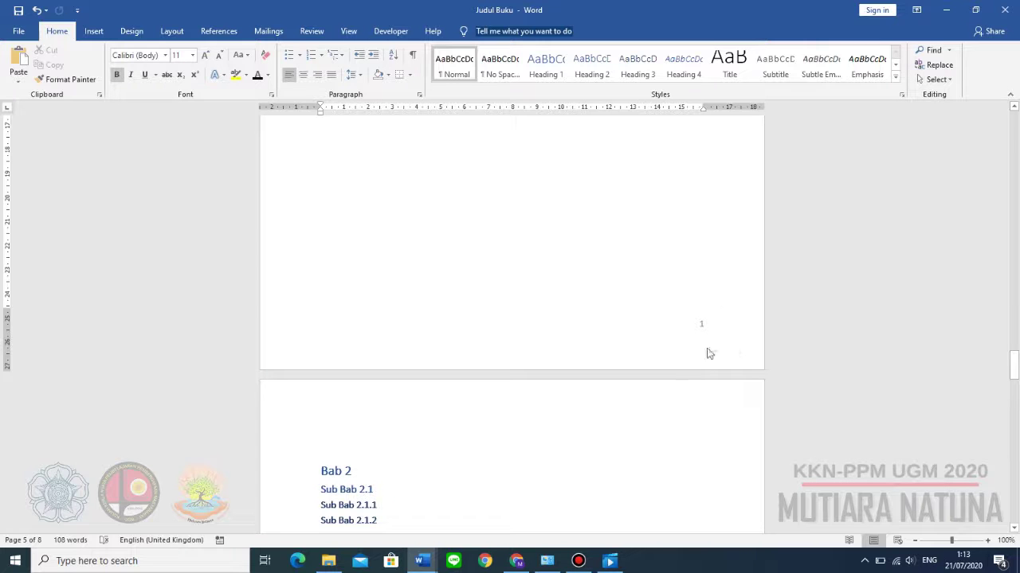
scroll(710, 354, "up", 10)
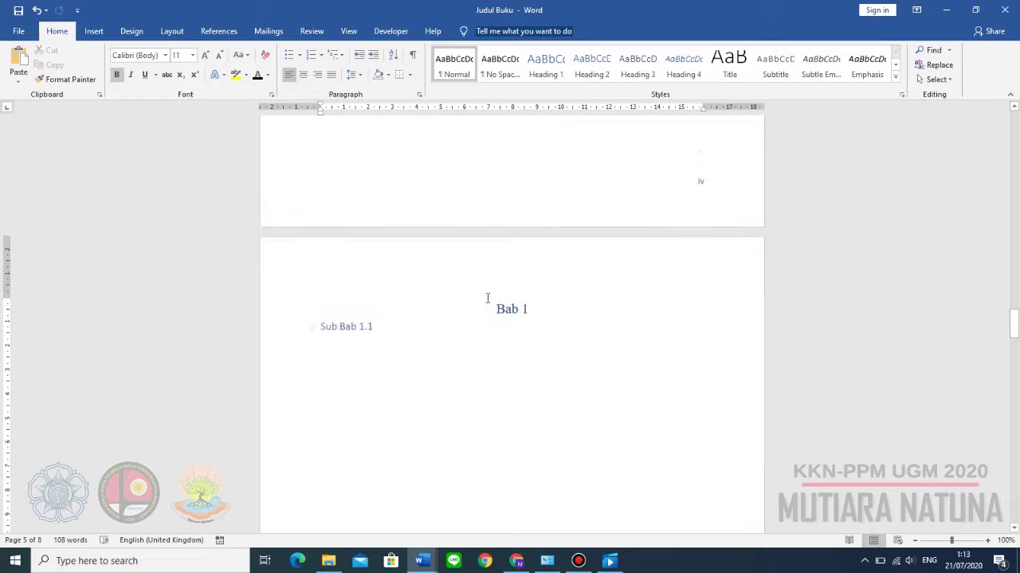
scroll(642, 391, "down", 10)
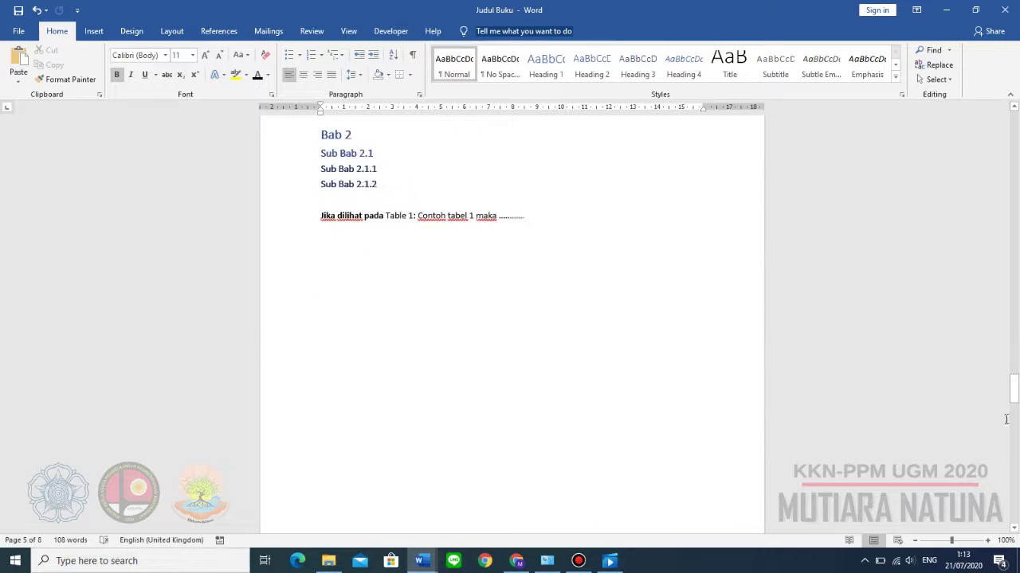
left_click_drag(1014, 390, 1017, 221)
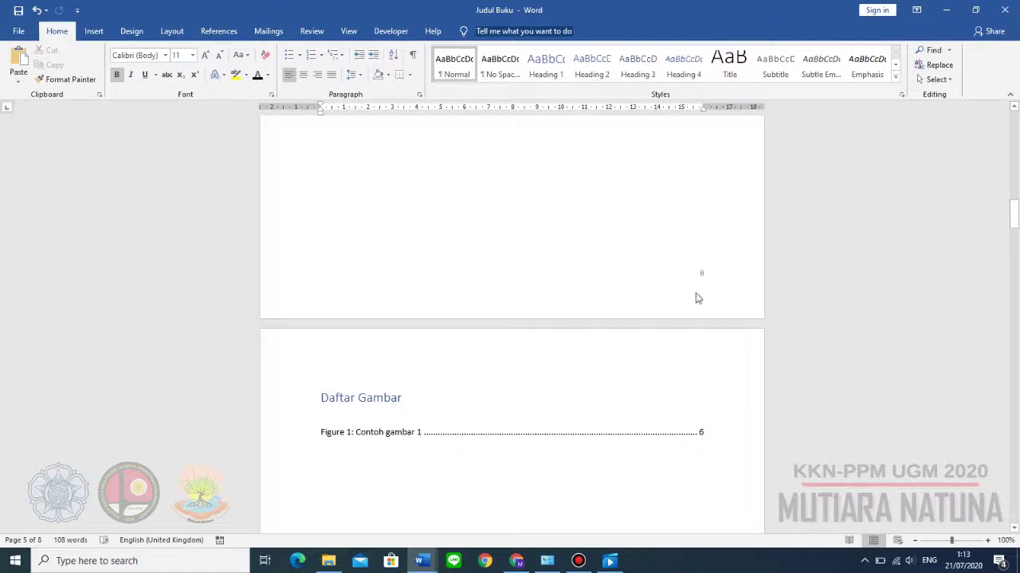
scroll(697, 300, "up", 10)
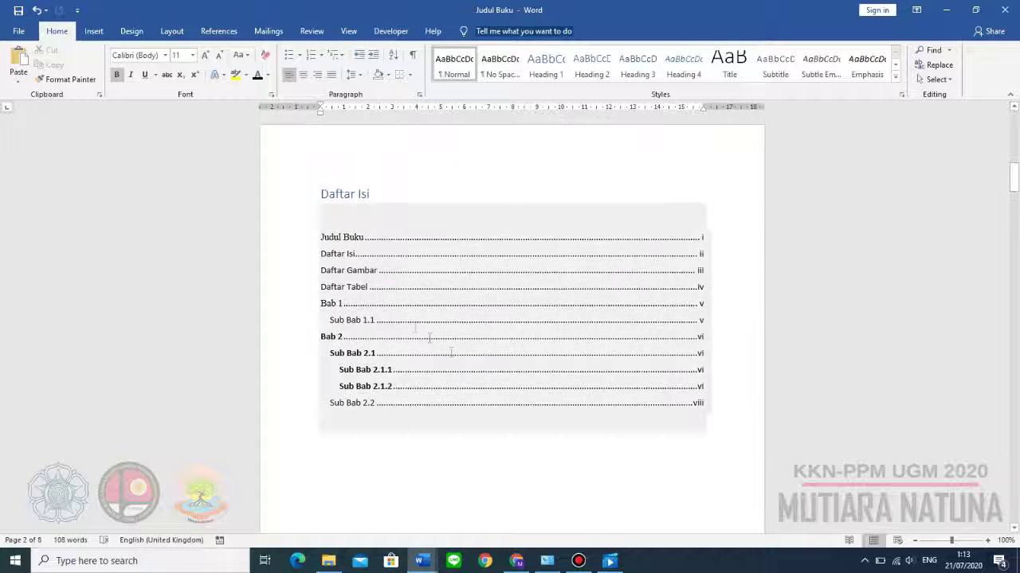
right_click(396, 304)
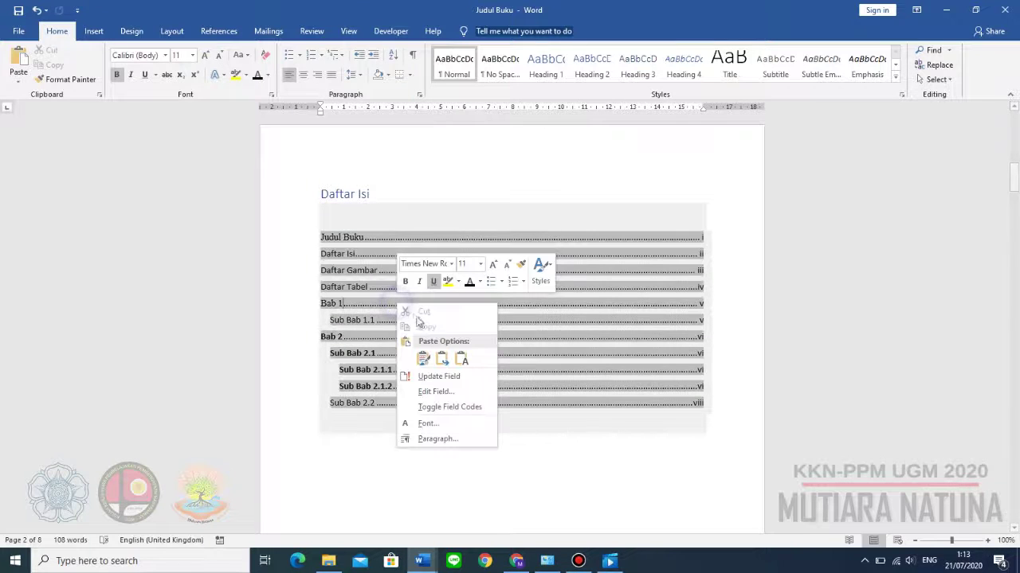
left_click(451, 376)
left_click(519, 296)
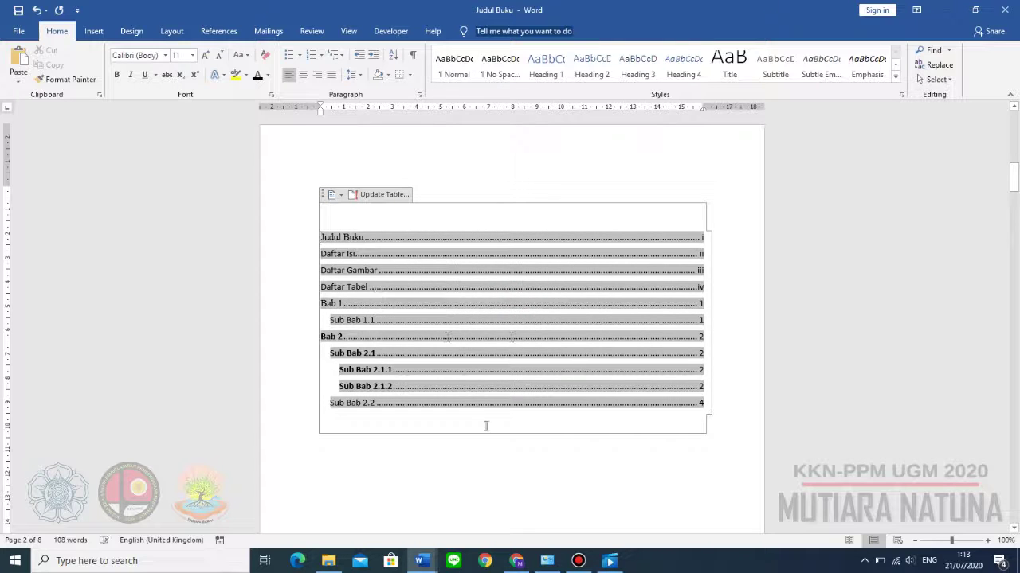
left_click(486, 426)
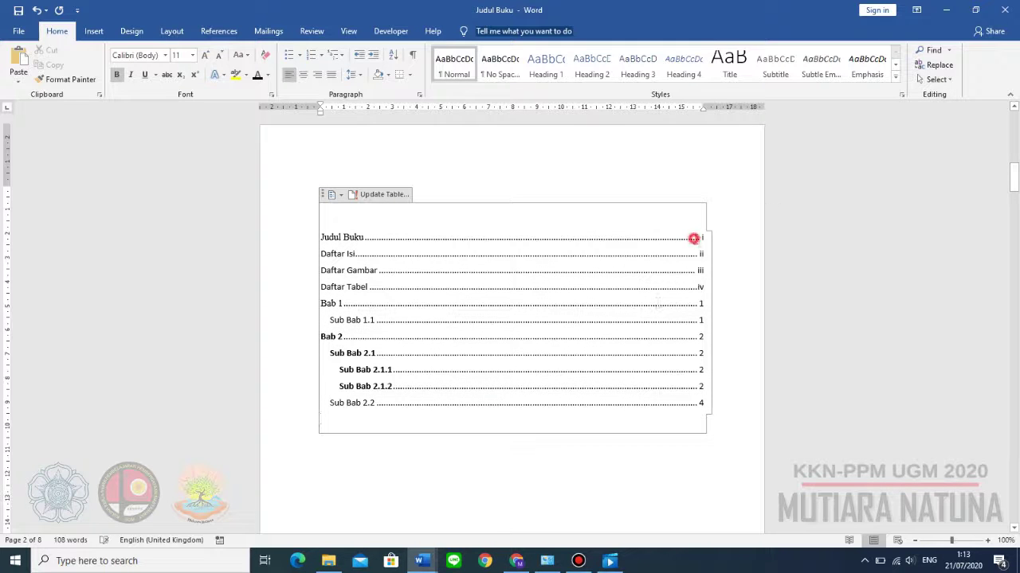
Step: Compare the page numbers listed in the Daftar Isi with the numbers on the front matter and chapter pages
left_click_drag(694, 238, 698, 285)
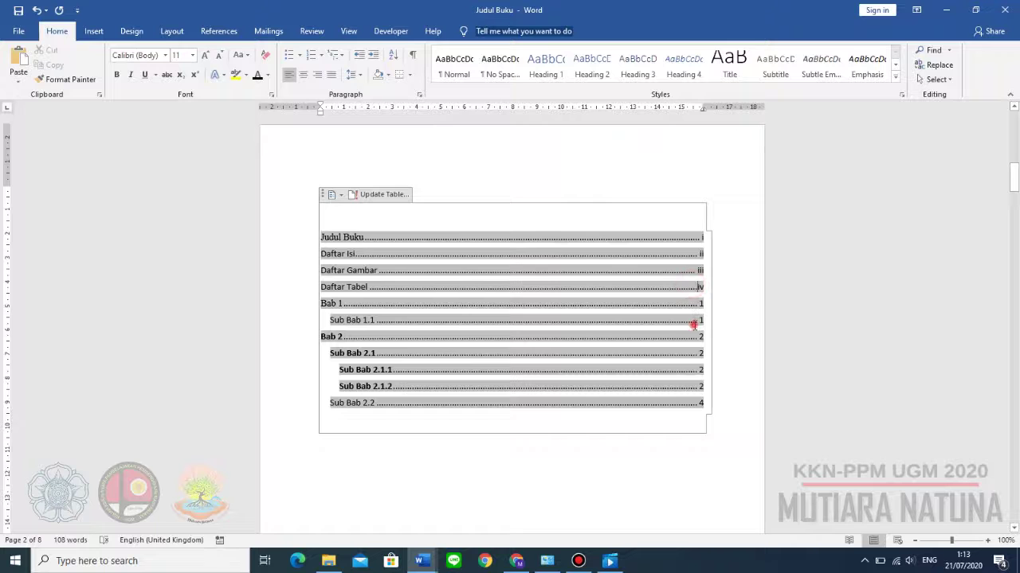
scroll(689, 387, "down", 15)
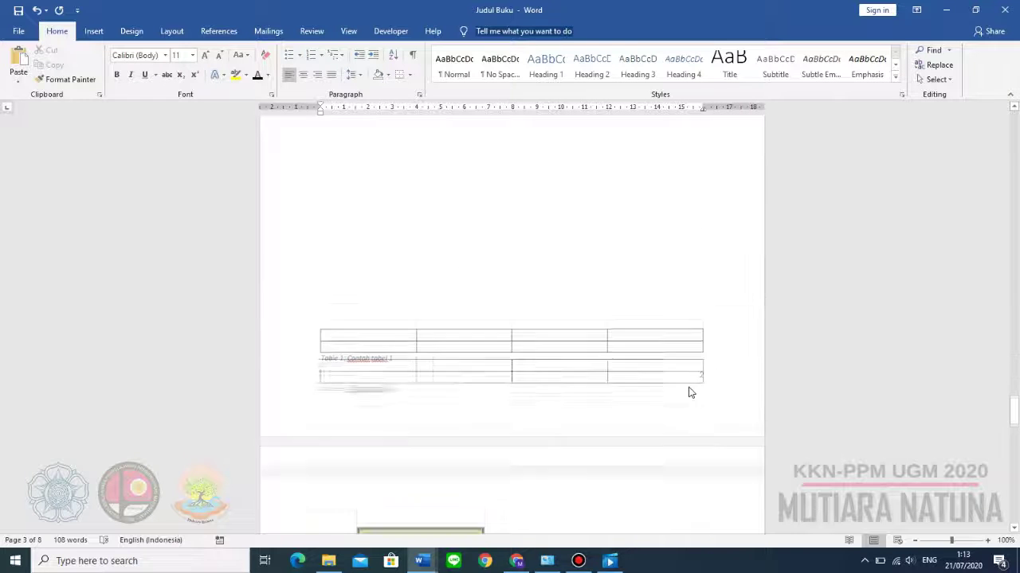
scroll(690, 393, "down", 1)
scroll(672, 376, "up", 10)
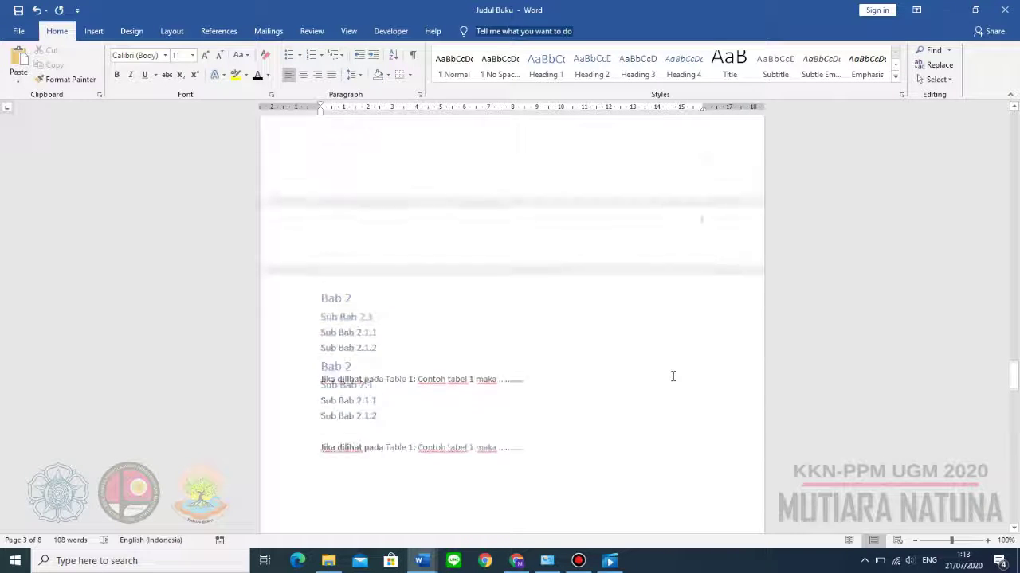
scroll(650, 391, "down", 5)
scroll(446, 269, "up", 4)
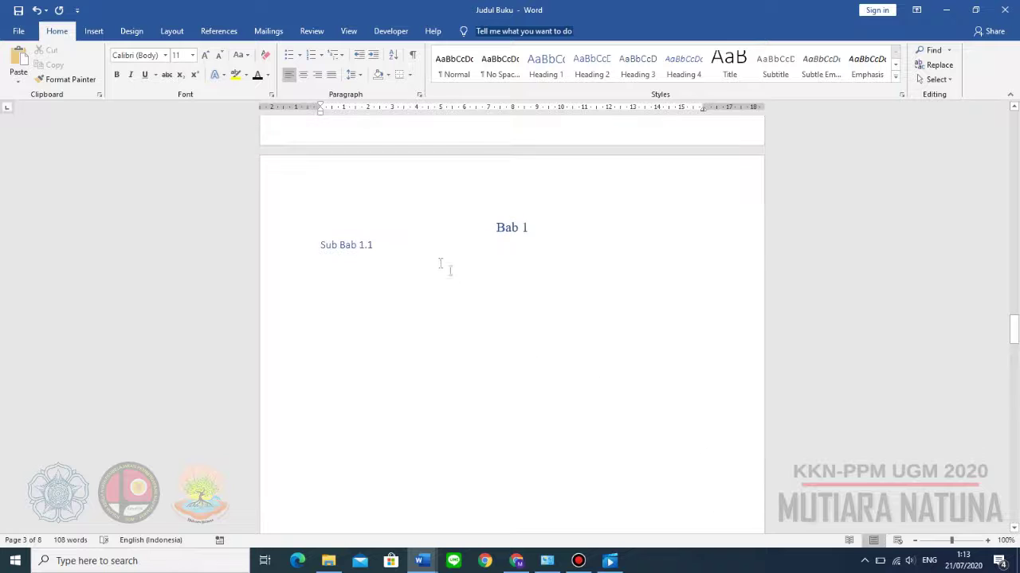
scroll(399, 452, "up", 15)
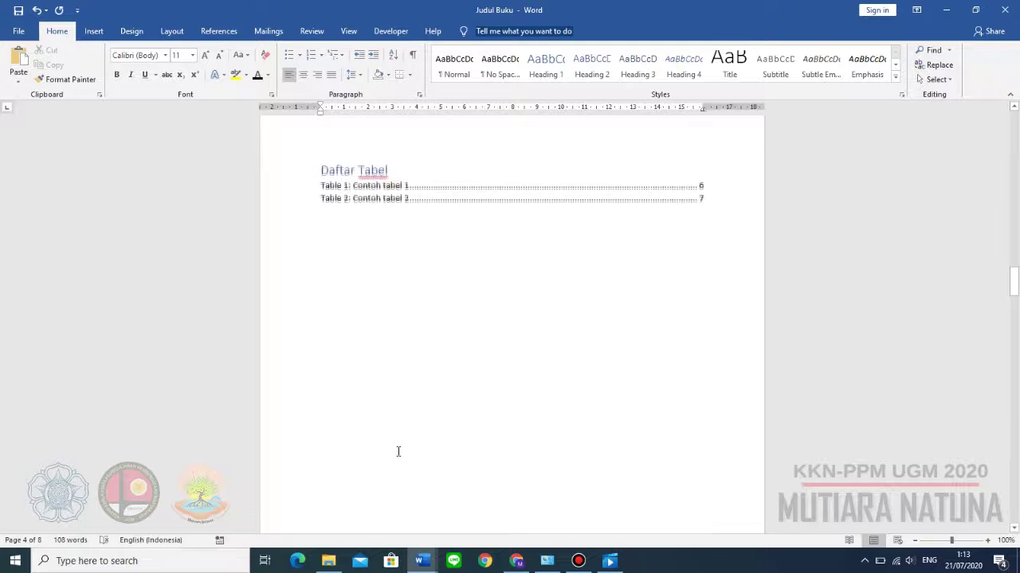
scroll(397, 452, "up", 10)
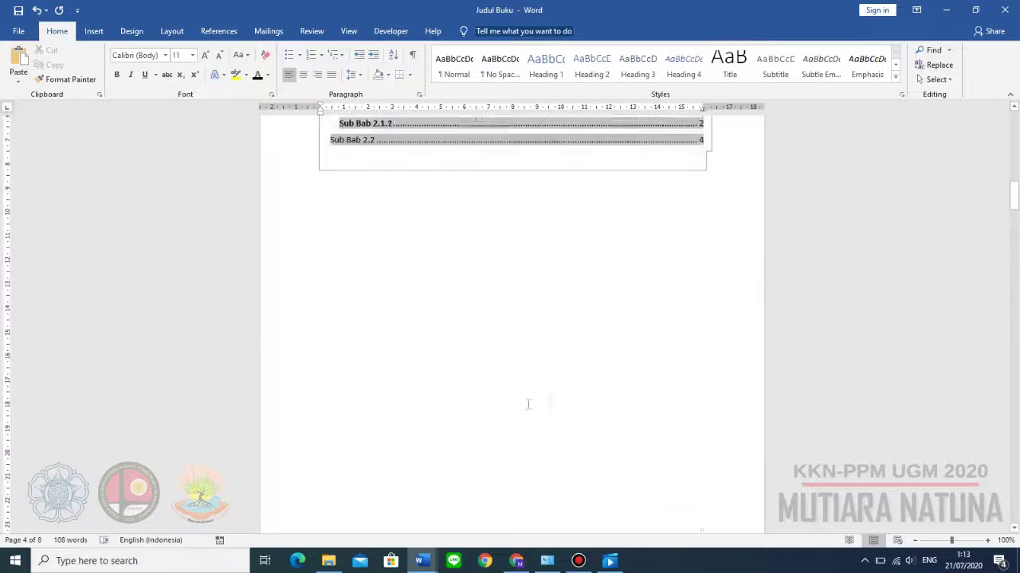
left_click(591, 344)
left_click(599, 449)
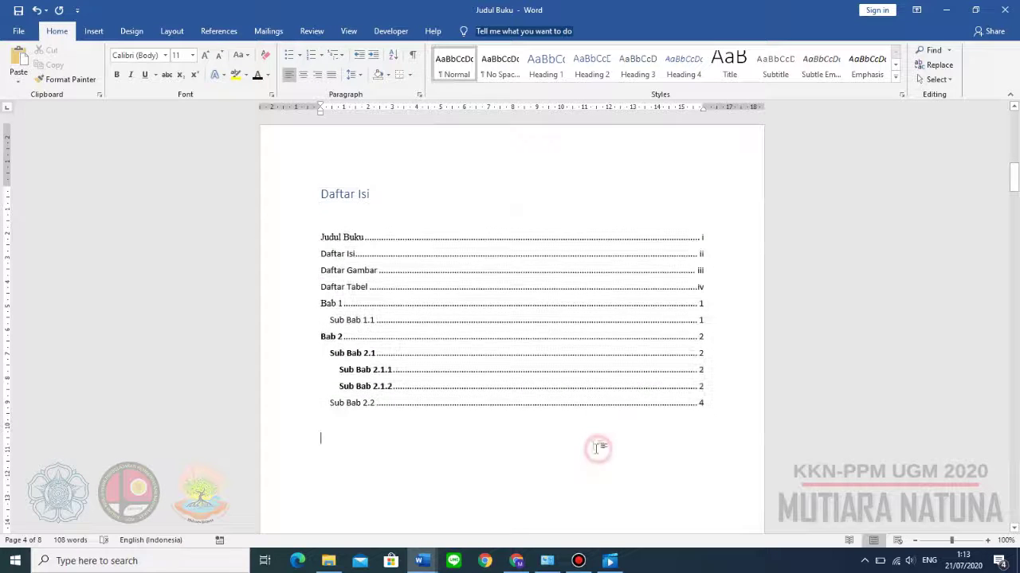
scroll(495, 427, "down", 1)
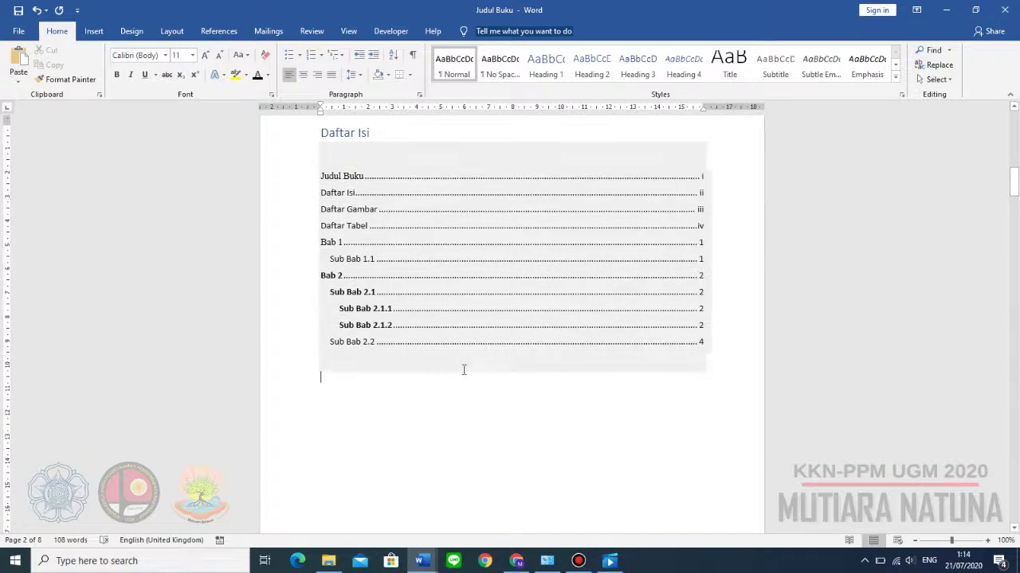
scroll(412, 342, "up", 2)
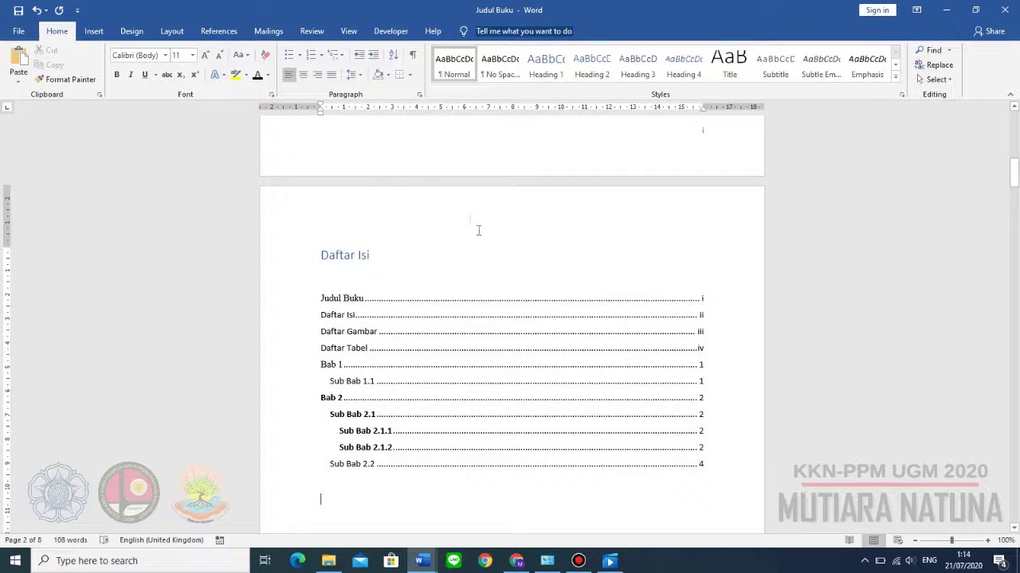
left_click(372, 255)
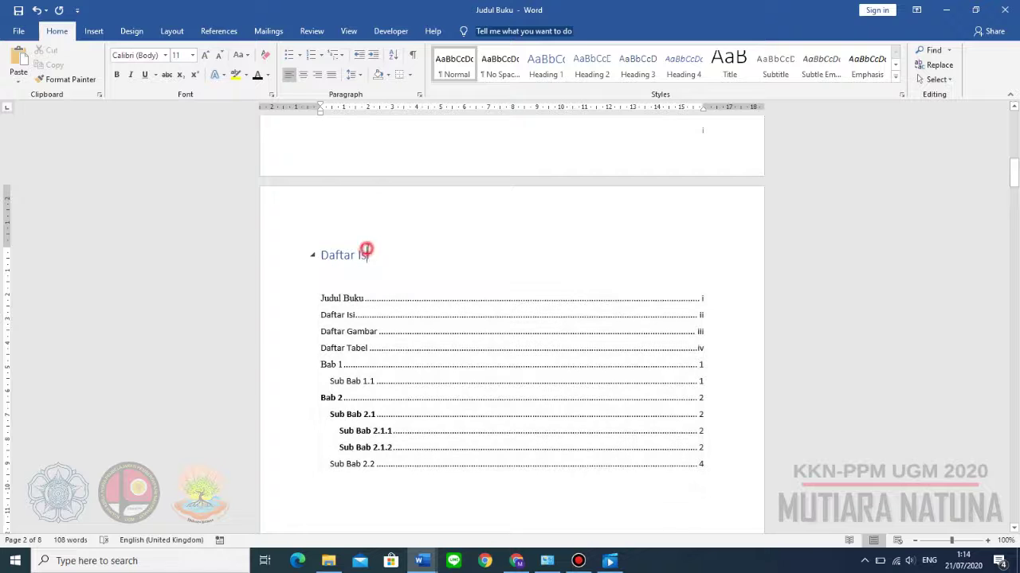